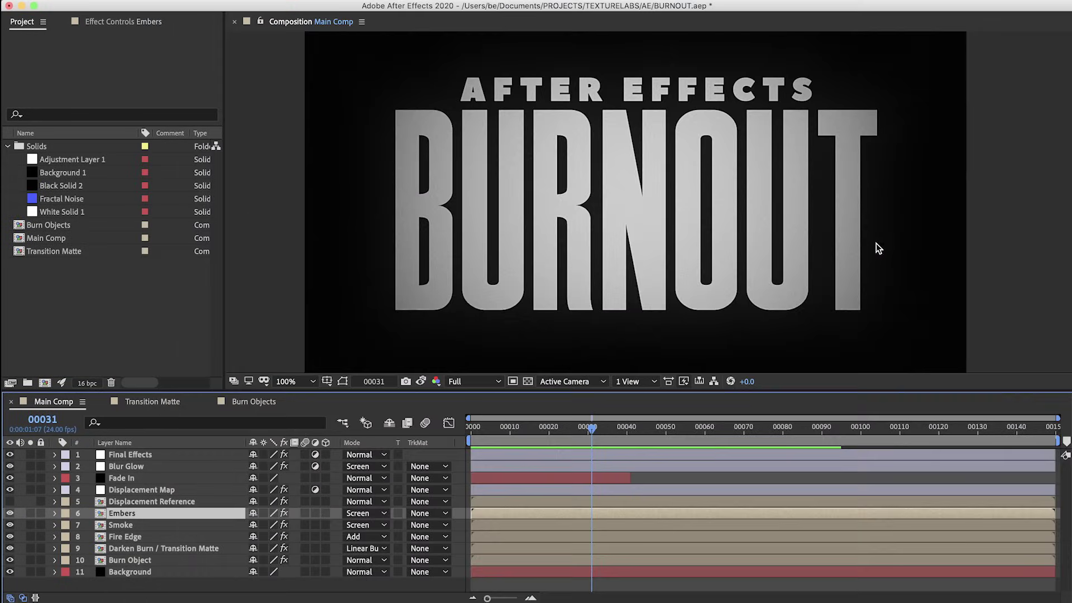
Examine the finished burnout animation, its effect layers in Main Comp, and the Transition Matte composition over time
{"action": "mouse_move", "coordinate": [592, 428]}
{"action": "left_mouse_down"}
{"action": "mouse_move", "coordinate": [785, 435]}
{"action": "mouse_move", "coordinate": [597, 448]}
{"action": "mouse_move", "coordinate": [751, 450]}
{"action": "mouse_move", "coordinate": [719, 451]}
{"action": "left_mouse_up"}
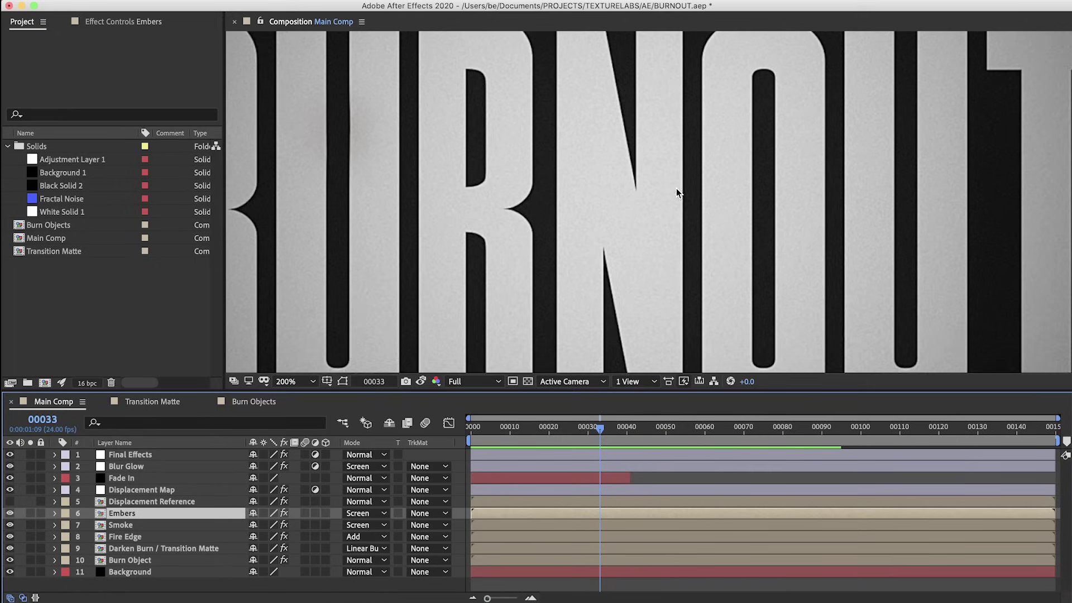
{"action": "left_click_drag", "start_coordinate": [676, 189], "coordinate": [693, 255]}
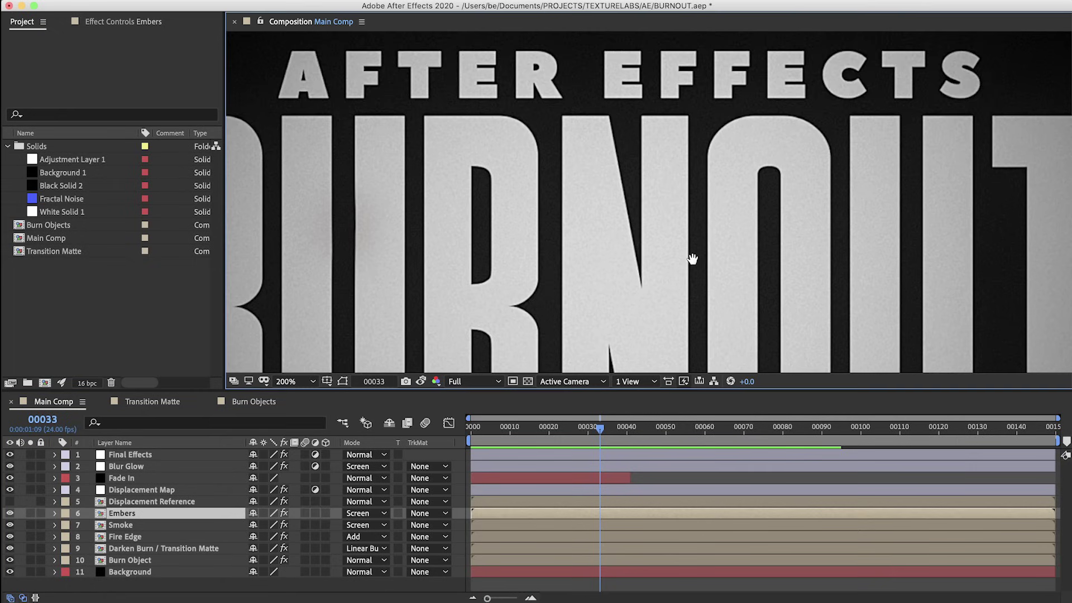
{"action": "mouse_move", "coordinate": [600, 428]}
{"action": "left_mouse_down"}
{"action": "mouse_move", "coordinate": [771, 438]}
{"action": "mouse_move", "coordinate": [595, 441]}
{"action": "left_mouse_up"}
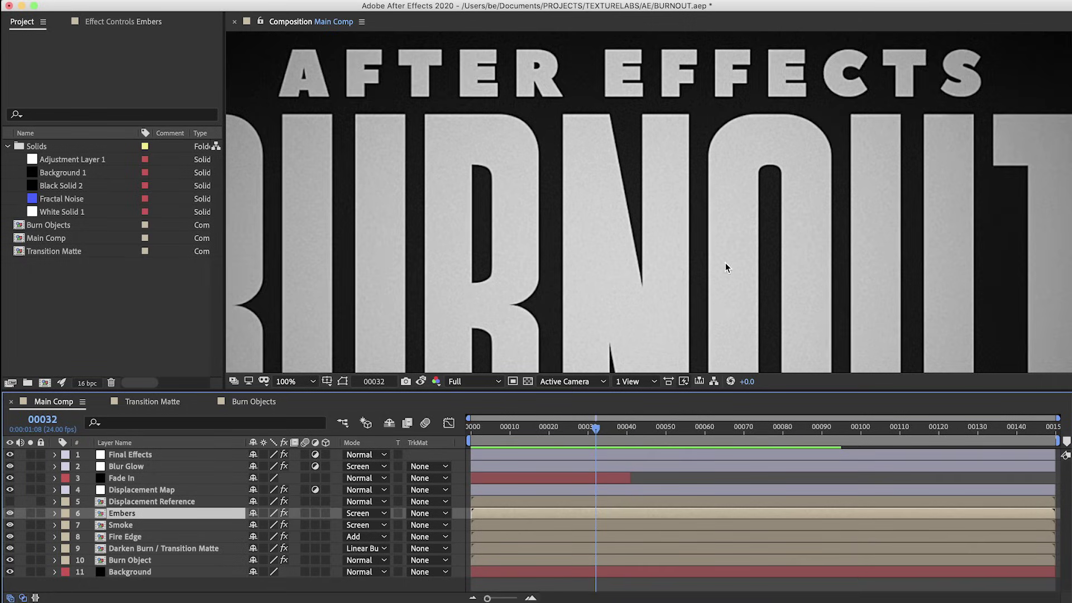
{"action": "scroll", "coordinate": [725, 262], "scroll_direction": "down", "scroll_amount": 2}
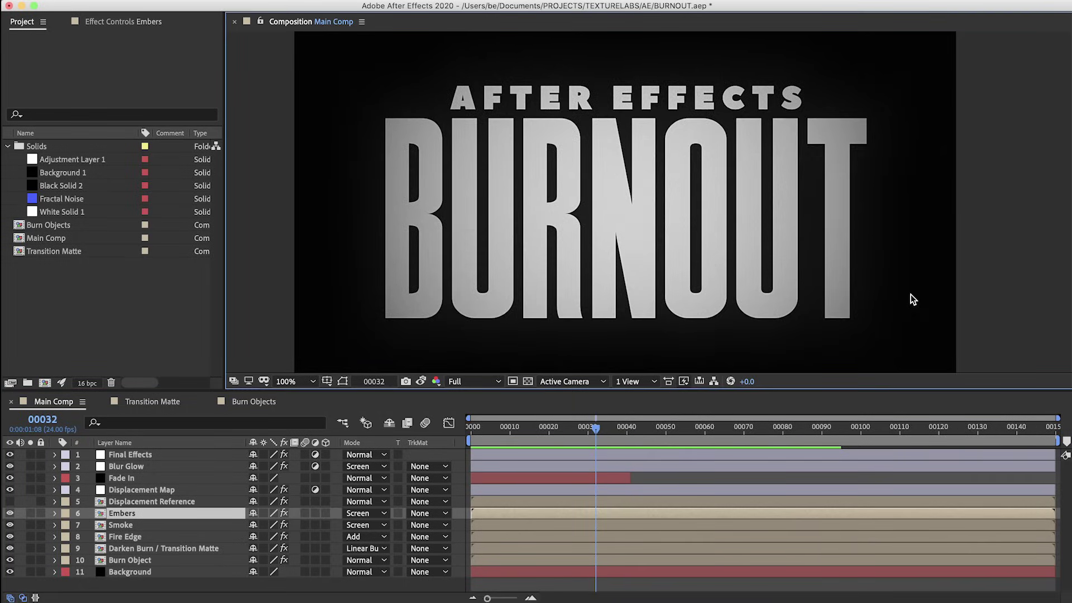
{"action": "left_click", "coordinate": [162, 560]}
{"action": "left_click", "coordinate": [165, 545]}
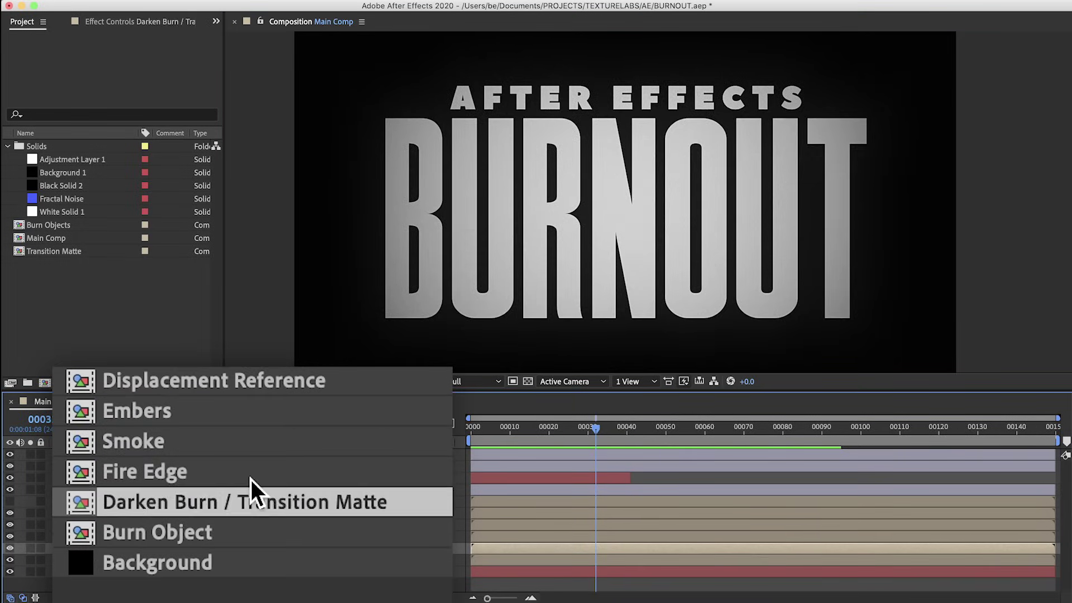
{"action": "left_click", "coordinate": [166, 537]}
{"action": "left_click", "coordinate": [167, 525]}
{"action": "left_click", "coordinate": [171, 513]}
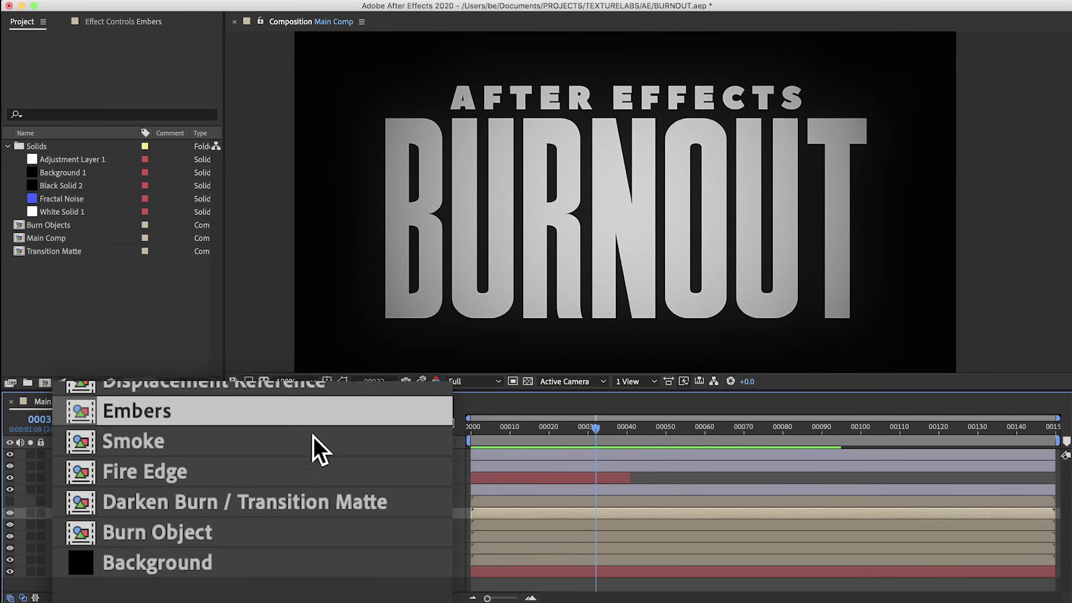
{"action": "mouse_move", "coordinate": [631, 418]}
{"action": "left_mouse_down"}
{"action": "mouse_move", "coordinate": [665, 435]}
{"action": "mouse_move", "coordinate": [731, 438]}
{"action": "mouse_move", "coordinate": [633, 433]}
{"action": "mouse_move", "coordinate": [780, 450]}
{"action": "mouse_move", "coordinate": [635, 454]}
{"action": "mouse_move", "coordinate": [713, 452]}
{"action": "left_mouse_up"}
{"action": "left_click", "coordinate": [165, 405]}
{"action": "mouse_move", "coordinate": [512, 506]}
{"action": "left_mouse_down"}
{"action": "mouse_move", "coordinate": [618, 536]}
{"action": "mouse_move", "coordinate": [1024, 565]}
{"action": "mouse_move", "coordinate": [999, 575]}
{"action": "left_mouse_up"}
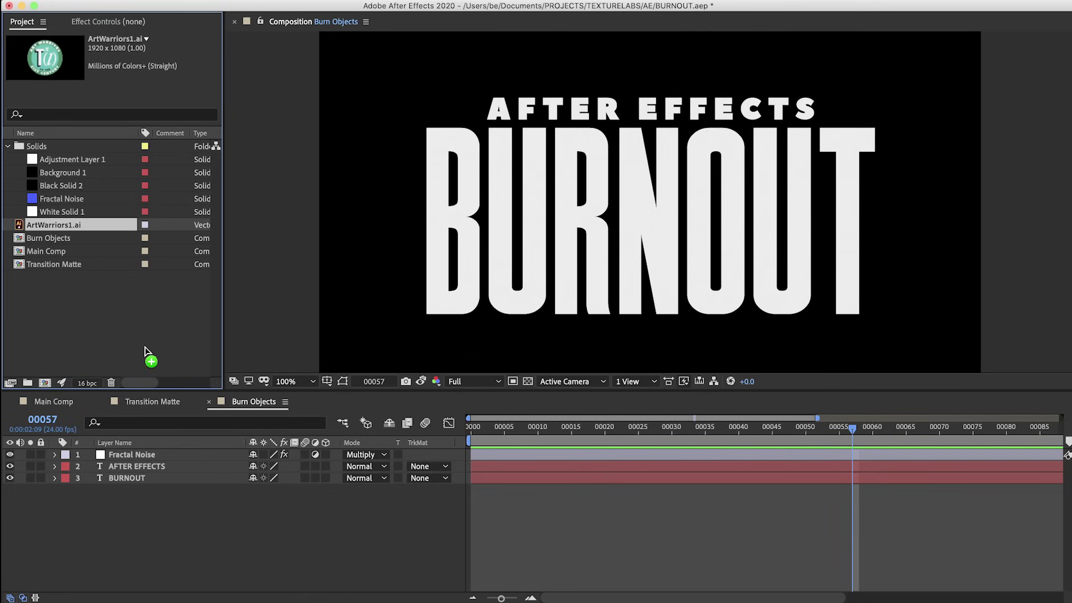
Place ArtWarriors1.ai below the Fractal Noise layer in the Burn Objects composition and hide the two text layers
{"action": "left_click_drag", "start_coordinate": [149, 360], "coordinate": [158, 471]}
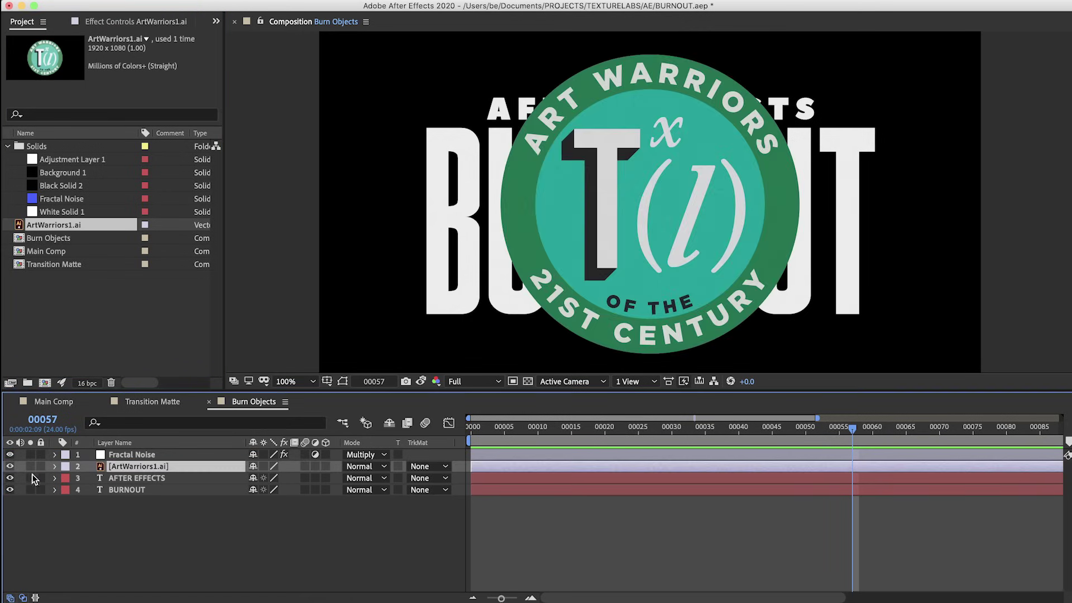
{"action": "left_click_drag", "start_coordinate": [10, 478], "coordinate": [10, 491]}
Preview the burn effect on the ArtWarriors logo in Main Comp
{"action": "left_click", "coordinate": [54, 402]}
{"action": "key", "text": "space"}
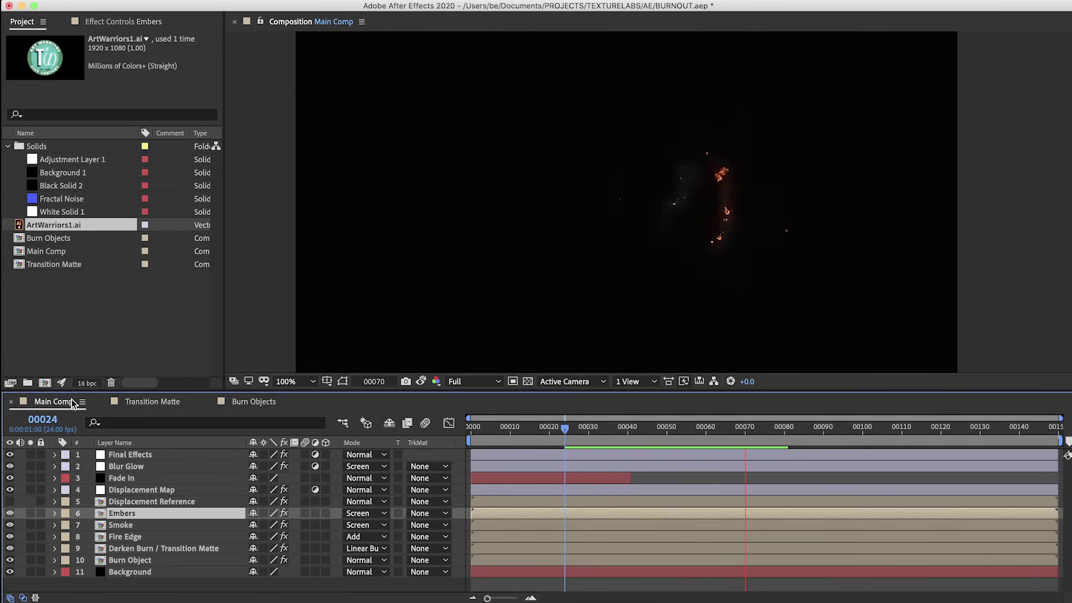
{"action": "mouse_move", "coordinate": [783, 428]}
{"action": "left_mouse_down"}
{"action": "mouse_move", "coordinate": [618, 433]}
{"action": "mouse_move", "coordinate": [689, 438]}
{"action": "mouse_move", "coordinate": [680, 430]}
{"action": "mouse_move", "coordinate": [561, 451]}
{"action": "left_mouse_up"}
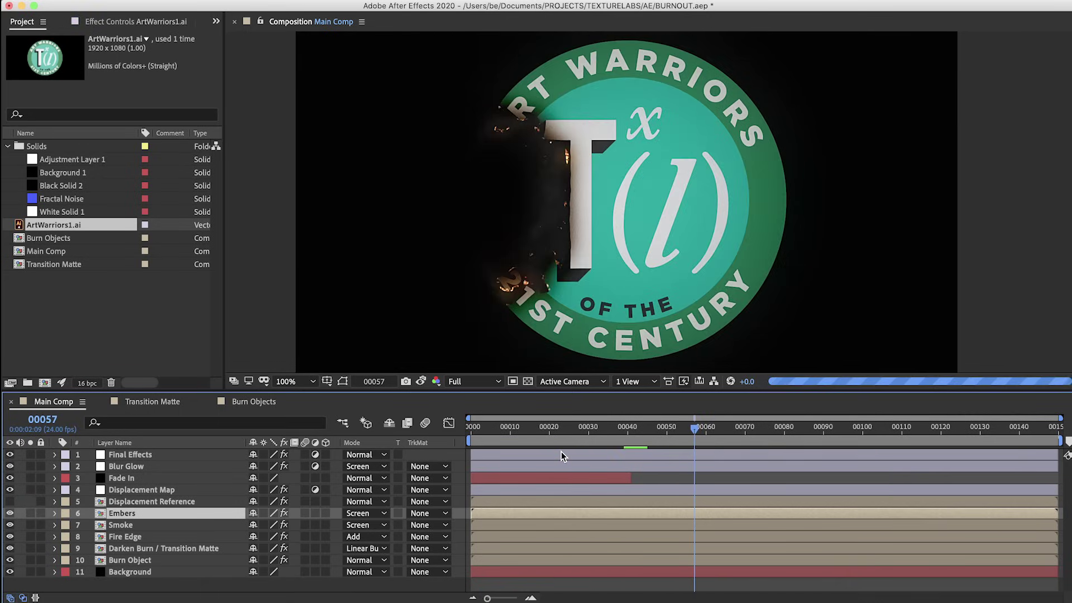
{"action": "mouse_move", "coordinate": [713, 428]}
{"action": "left_mouse_down"}
{"action": "mouse_move", "coordinate": [619, 434]}
{"action": "mouse_move", "coordinate": [827, 439]}
{"action": "mouse_move", "coordinate": [830, 452]}
{"action": "left_mouse_up"}
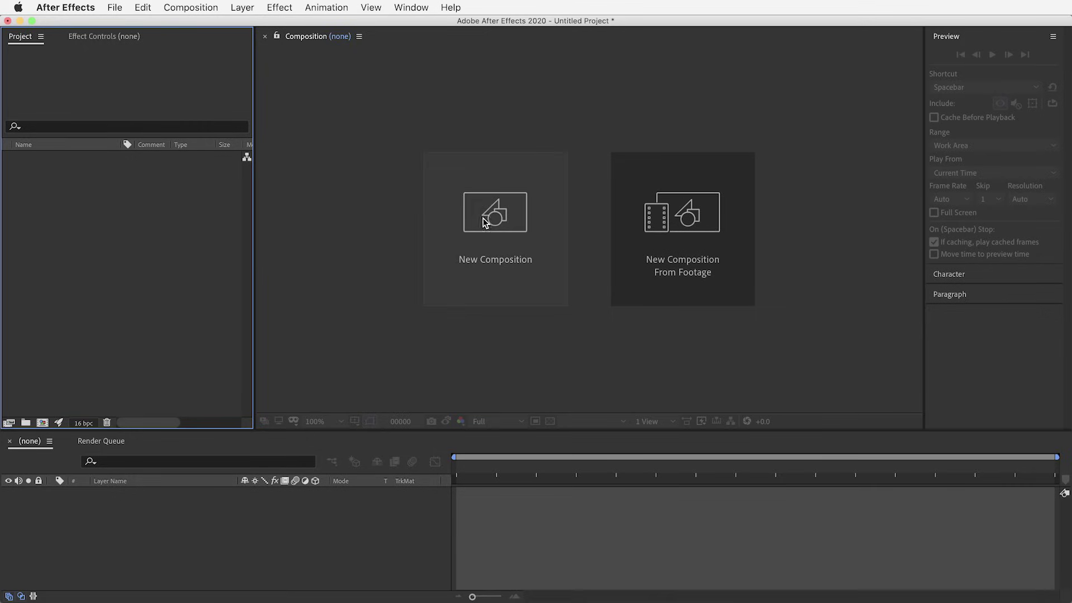
Create a composition named Main Comp with the HDTV 1080 24 preset and a duration of 150 frames
{"action": "left_click", "coordinate": [491, 239]}
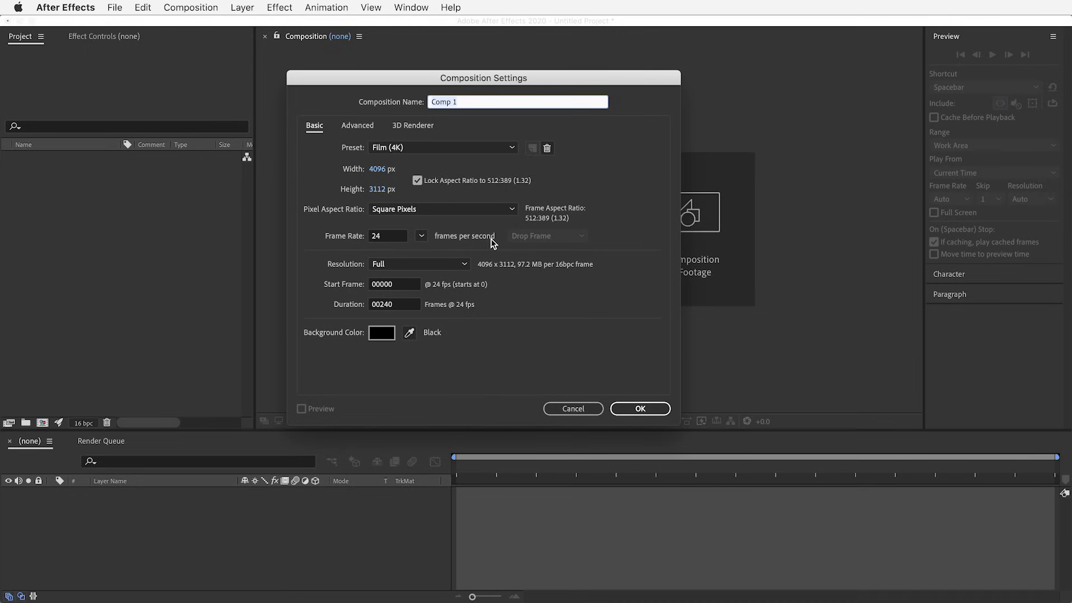
{"action": "left_click", "coordinate": [498, 149]}
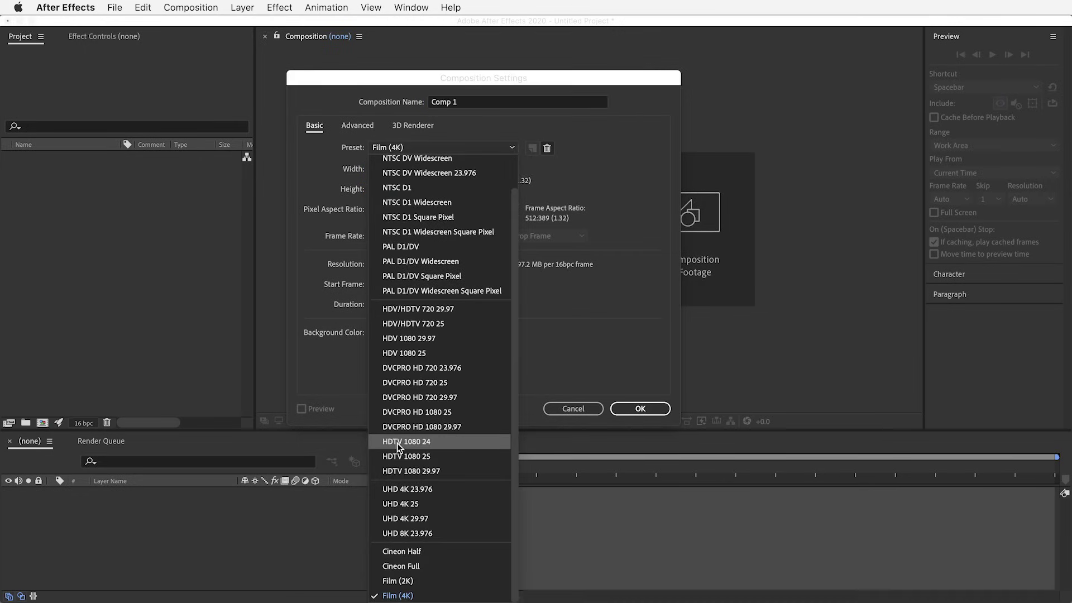
{"action": "left_click", "coordinate": [440, 442]}
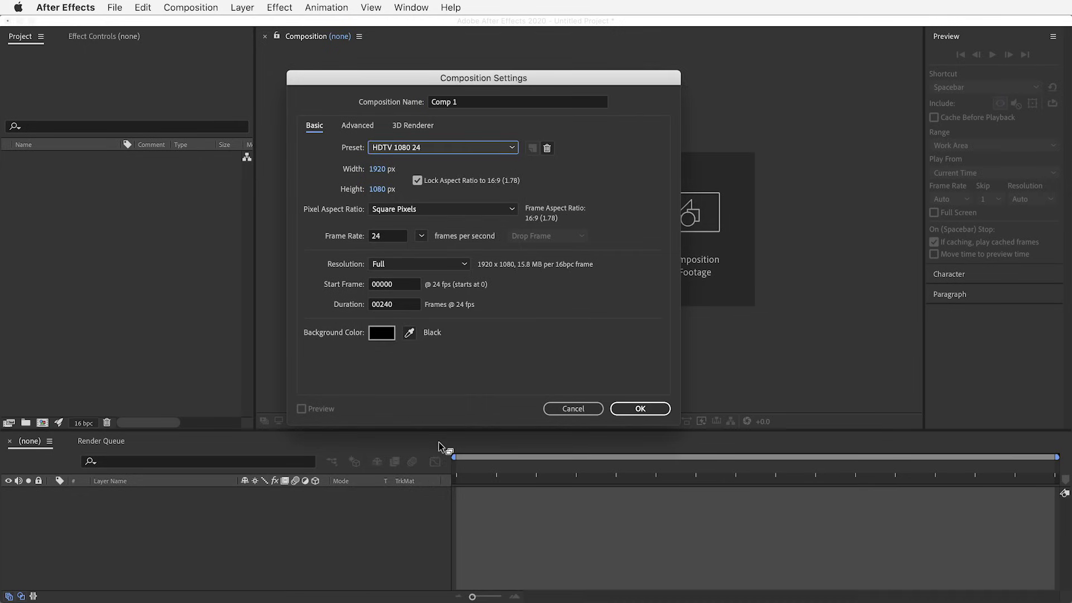
{"action": "left_click", "coordinate": [414, 304]}
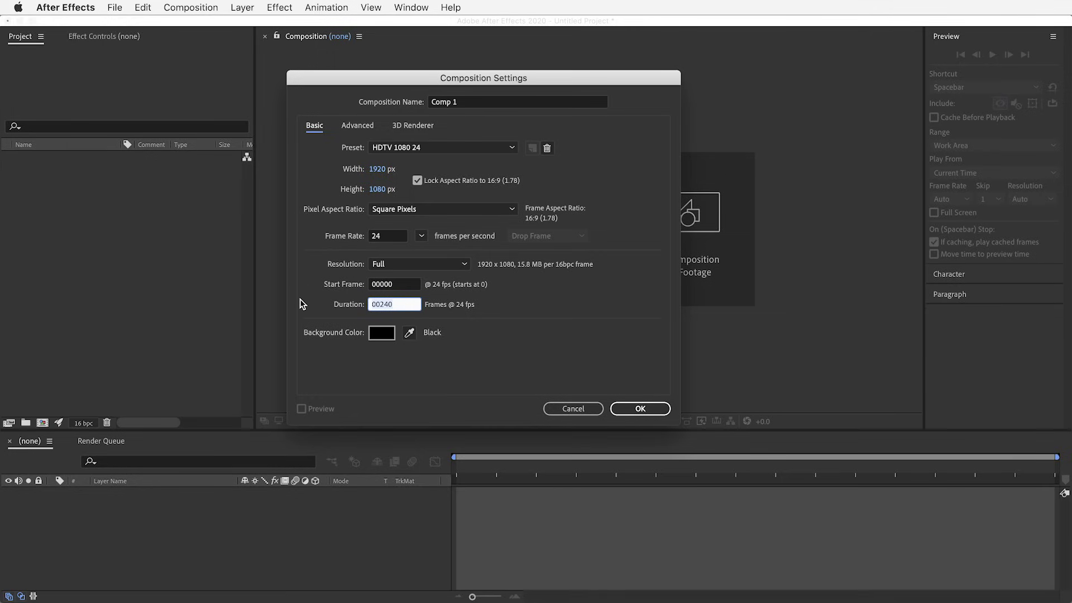
{"action": "type", "text": "150"}
{"action": "left_click", "coordinate": [498, 102]}
{"action": "type", "text": "Main"}
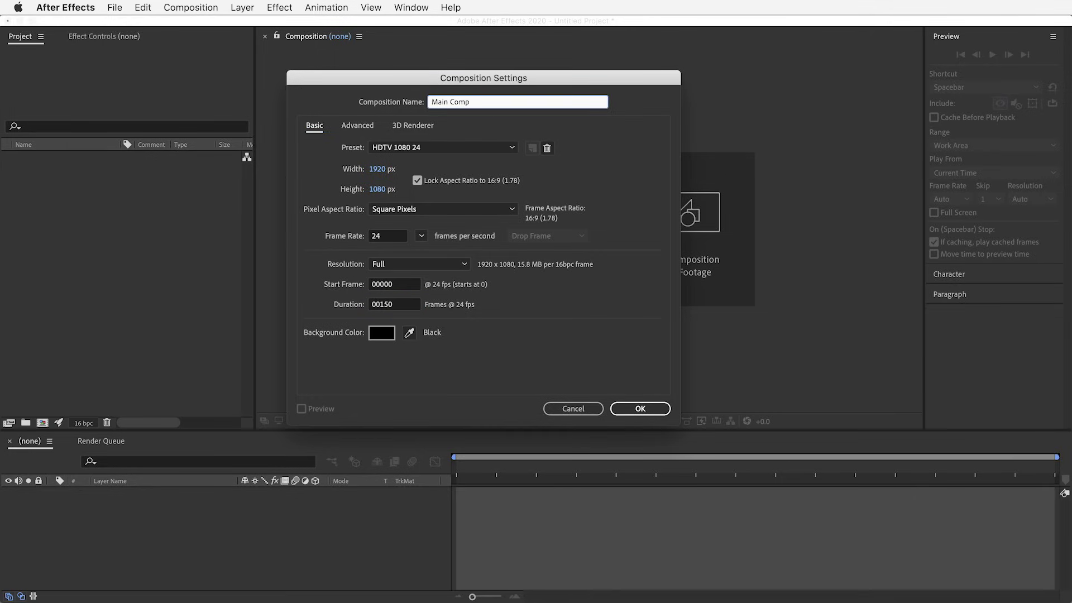
{"action": "key", "text": "Return"}
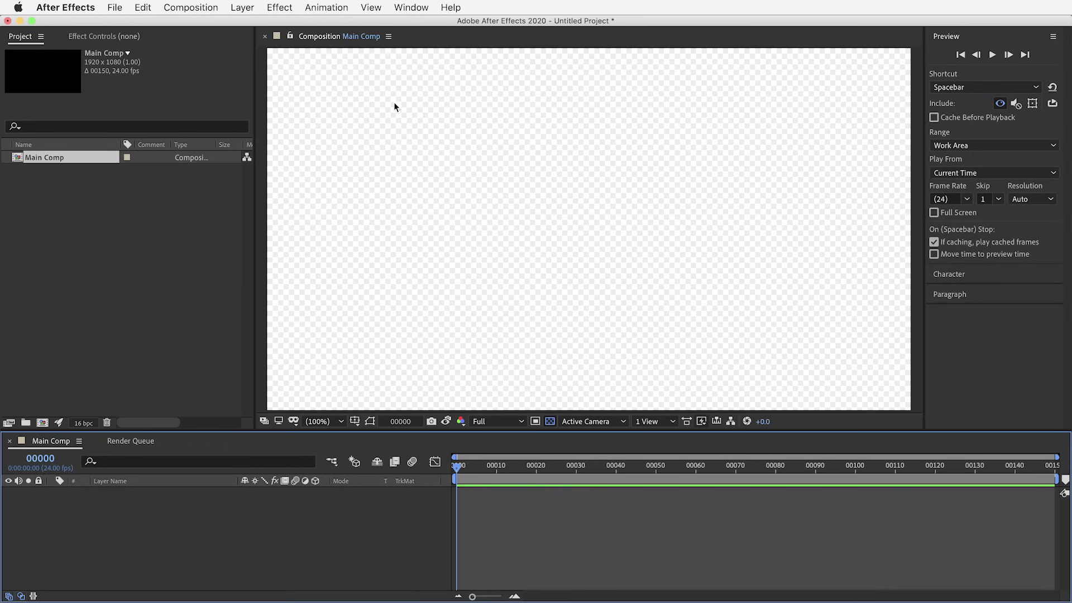
Add a black full-frame solid named Background to Main Comp
{"action": "left_click", "coordinate": [243, 8]}
{"action": "mouse_move", "coordinate": [254, 23]}
{"action": "left_click", "coordinate": [509, 41]}
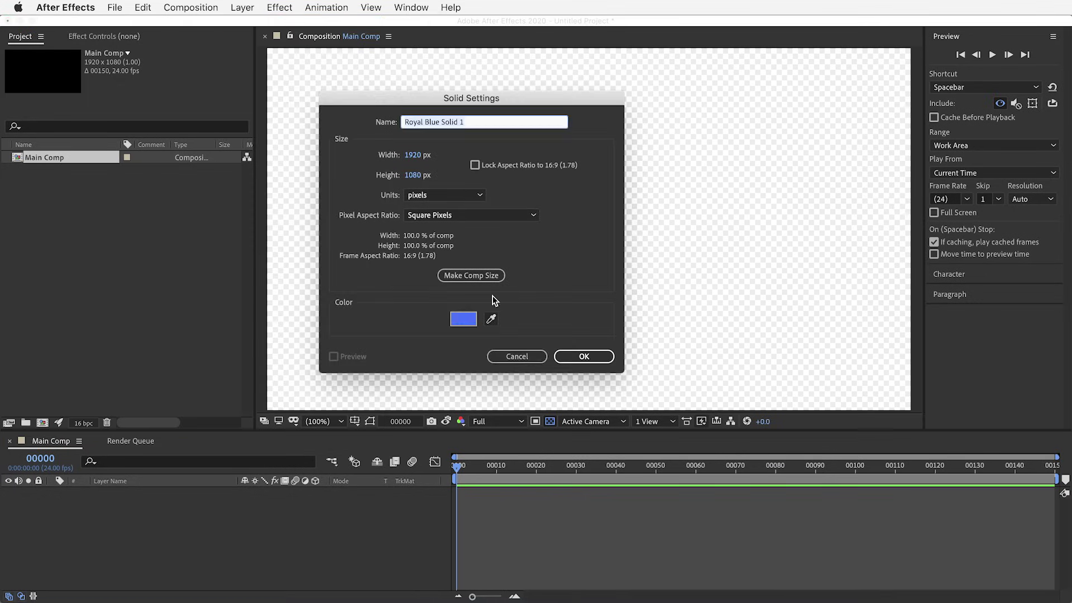
{"action": "left_click", "coordinate": [472, 319]}
{"action": "left_click_drag", "start_coordinate": [525, 447], "coordinate": [437, 597]}
{"action": "key", "text": "Return"}
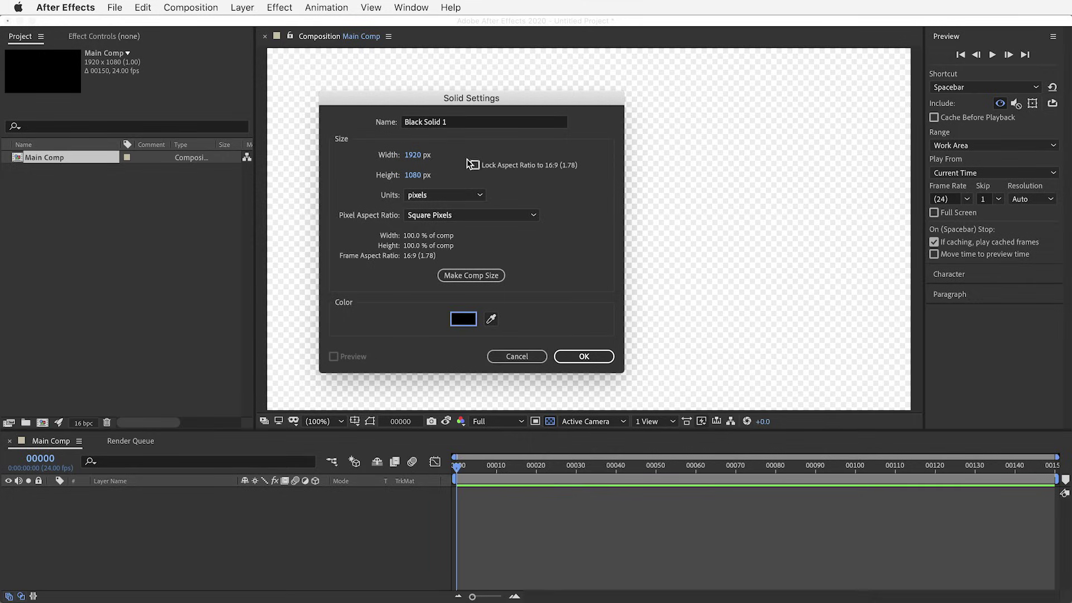
{"action": "left_click_drag", "start_coordinate": [455, 123], "coordinate": [347, 112]}
{"action": "type", "text": "Background"}
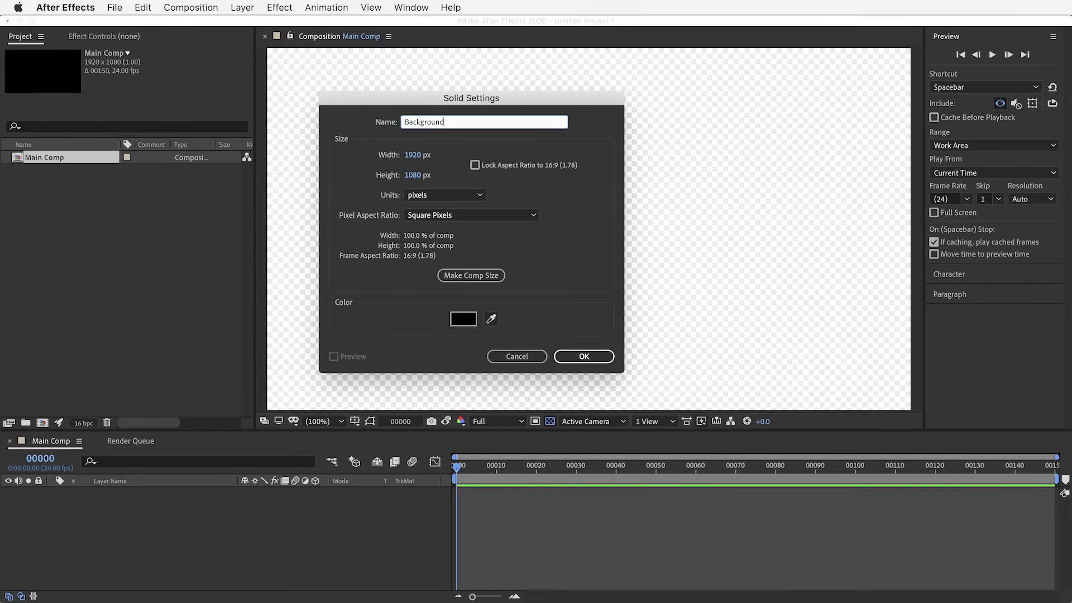
{"action": "key", "text": "Return"}
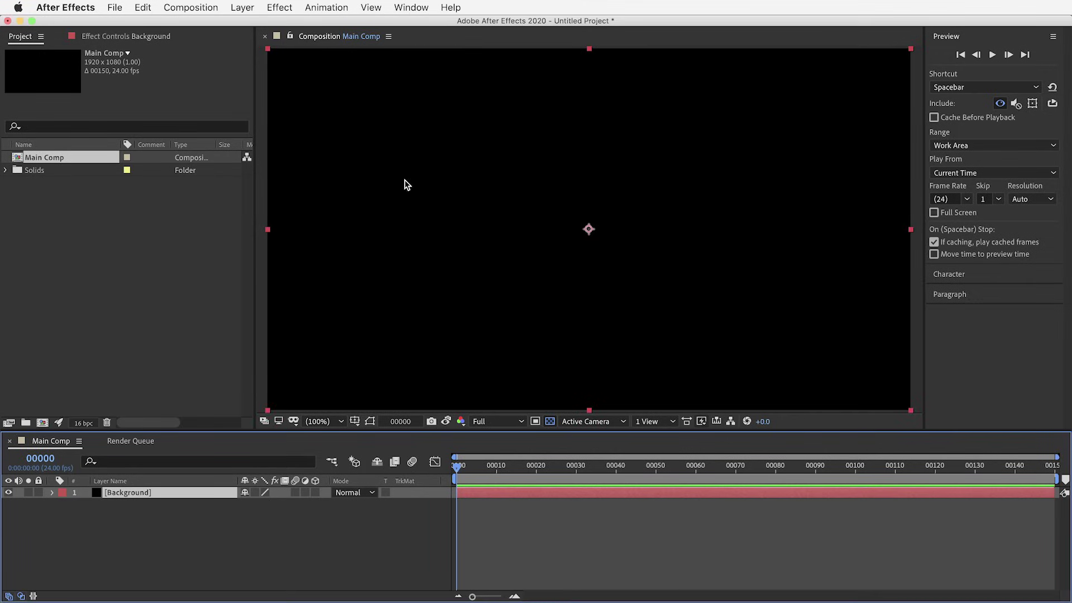
Add a BURNOUT text layer, show the title-safe guides, and move the text down, leaving room above it
{"action": "key", "text": "super+t"}
{"action": "left_click", "coordinate": [589, 244]}
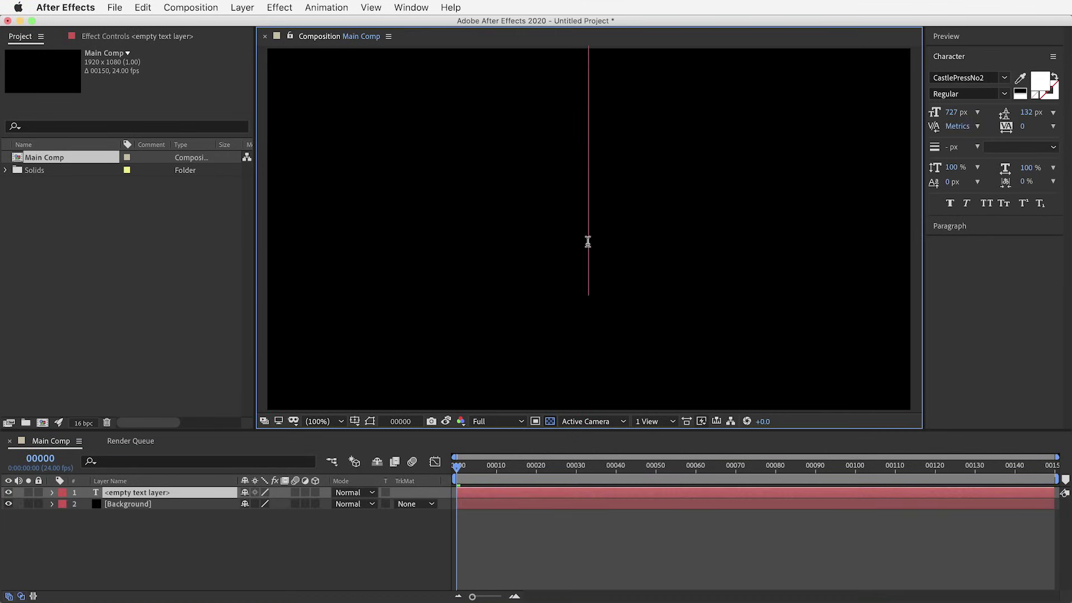
{"action": "type", "text": "BURNOUT"}
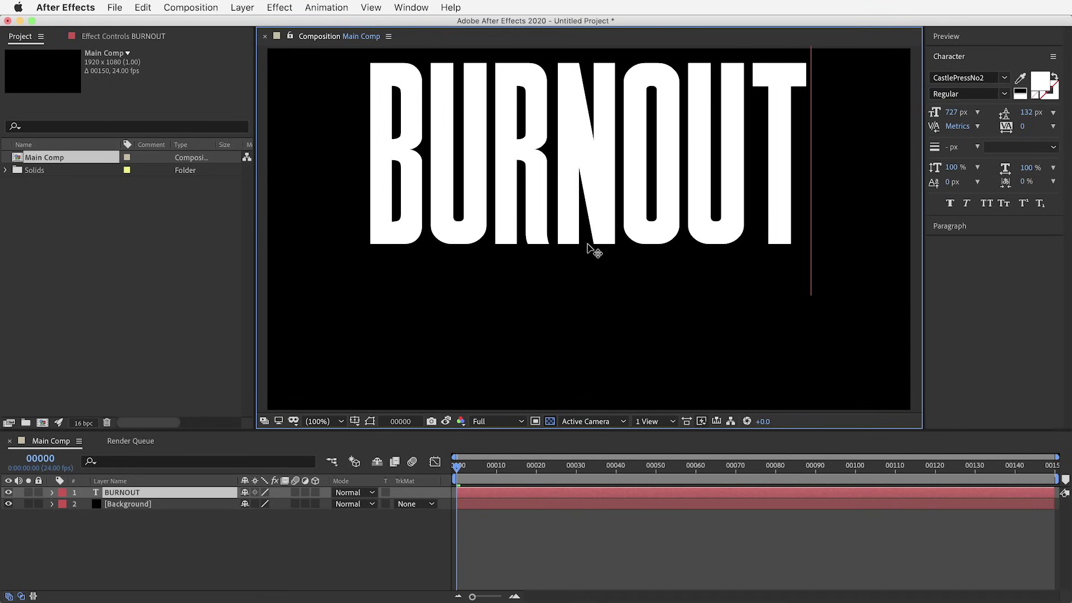
{"action": "key", "text": "Escape"}
{"action": "key", "text": "'"}
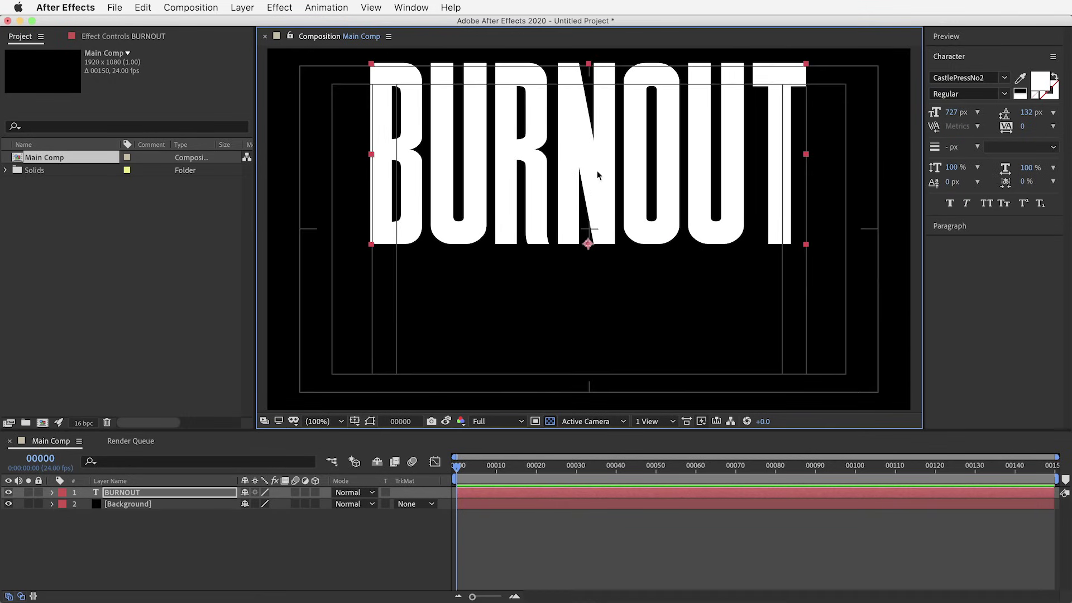
{"action": "left_click_drag", "start_coordinate": [598, 170], "coordinate": [581, 127]}
Duplicate the BURNOUT text layer above the original and change the copy's text to AFTER EFFECTS
{"action": "key", "text": "super+d"}
{"action": "key", "text": "t"}
{"action": "double_click", "coordinate": [581, 127]}
{"action": "type", "text": "AFT"}
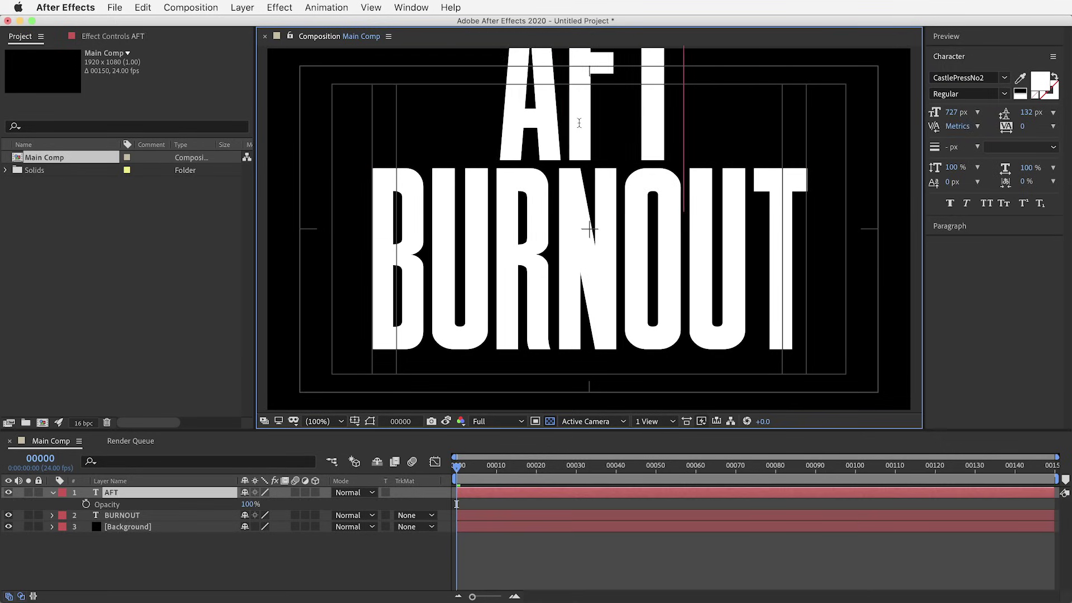
{"action": "type", "text": "ER EFFECTS"}
Set the AFTER EFFECTS text to Peace Sans at 90 px with 200 tracking, and hide the title-safe guides
{"action": "key", "text": "super+a"}
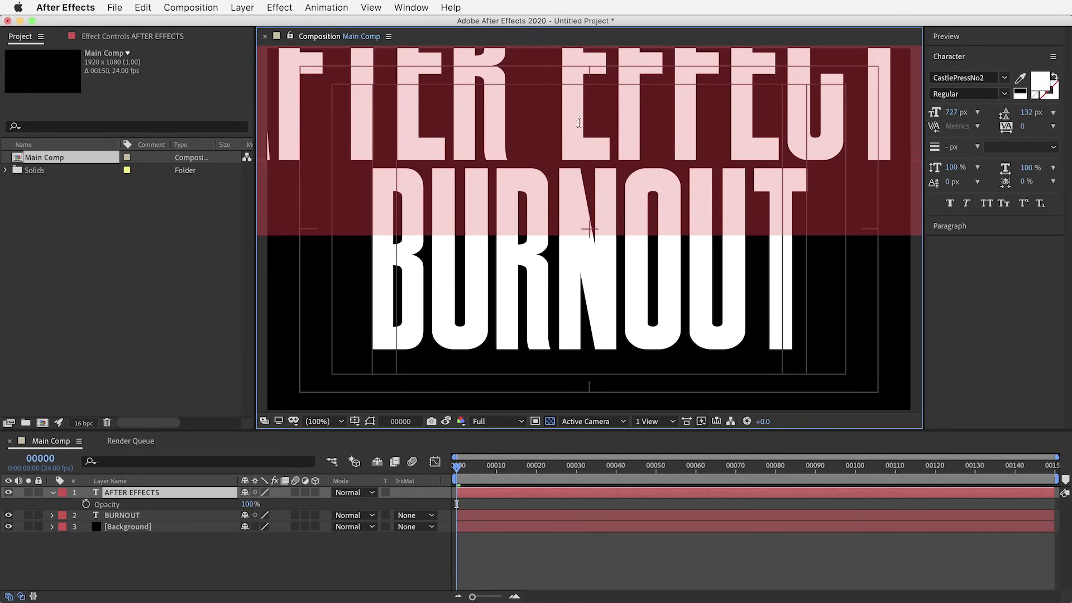
{"action": "left_click", "coordinate": [951, 112]}
{"action": "type", "text": "90"}
{"action": "key", "text": "Tab"}
{"action": "key", "text": "Tab"}
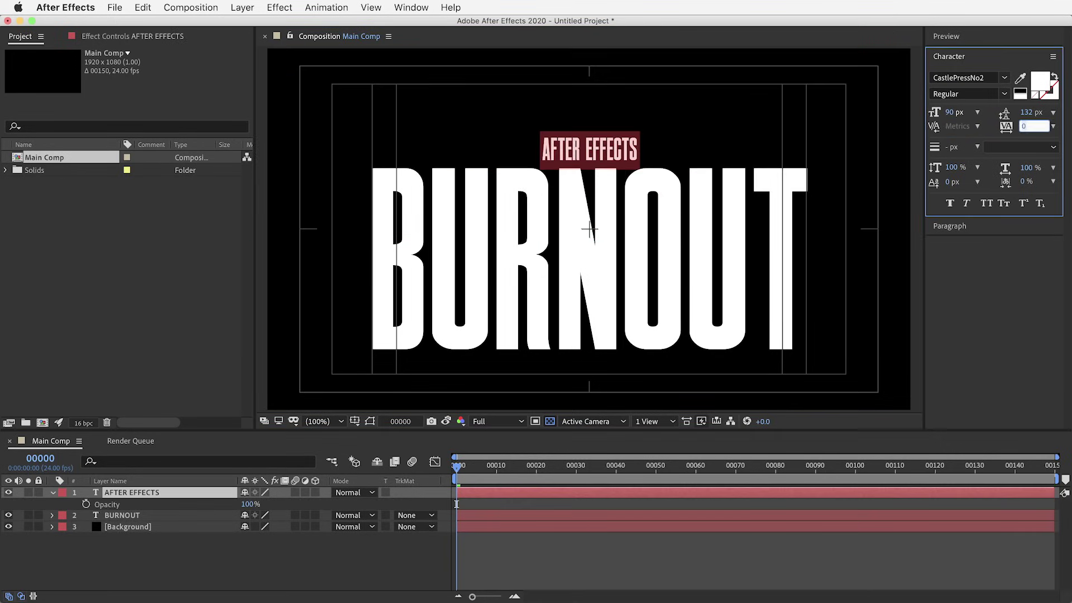
{"action": "type", "text": "2"}
{"action": "key", "text": "Return"}
{"action": "left_click", "coordinate": [963, 77]}
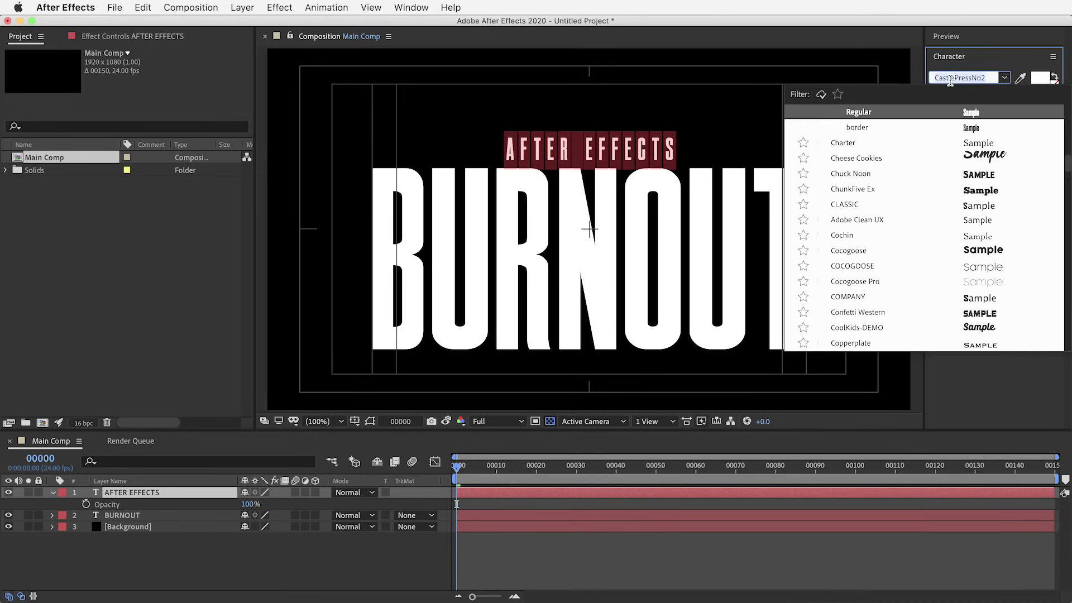
{"action": "type", "text": "PEACE"}
{"action": "key", "text": "Return"}
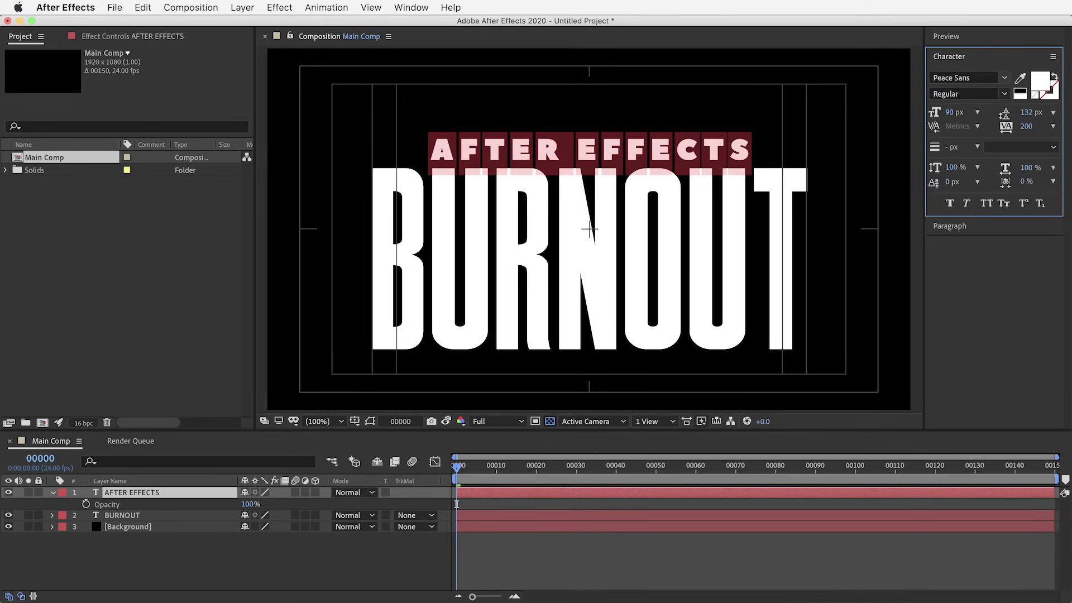
{"action": "key", "text": "apostrophe"}
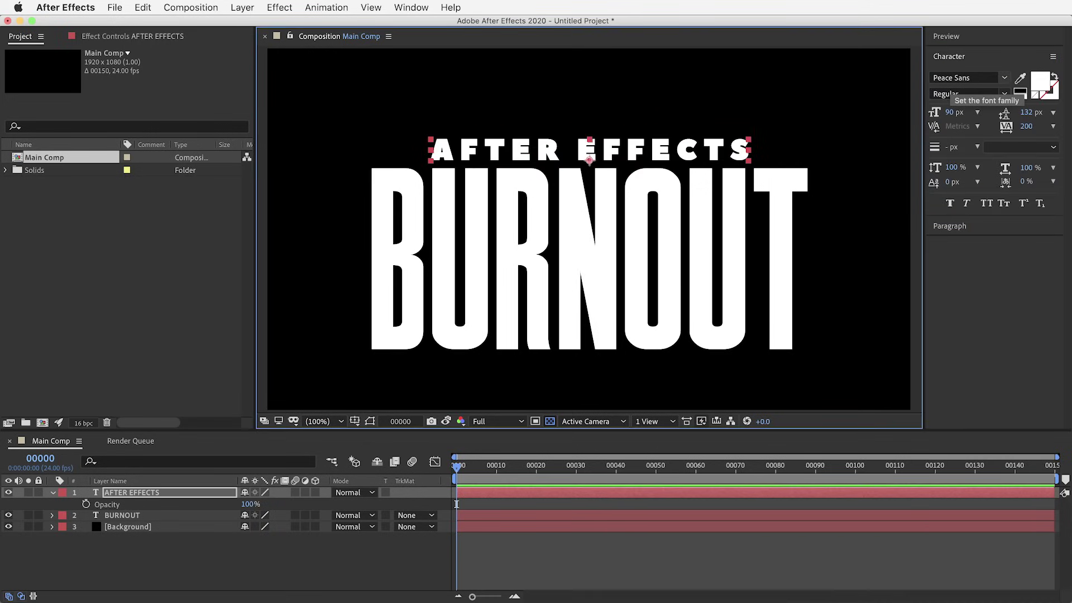
Select both text layers and nudge them up together about 30 px in the frame
{"action": "left_click", "coordinate": [149, 518], "text": "shift"}
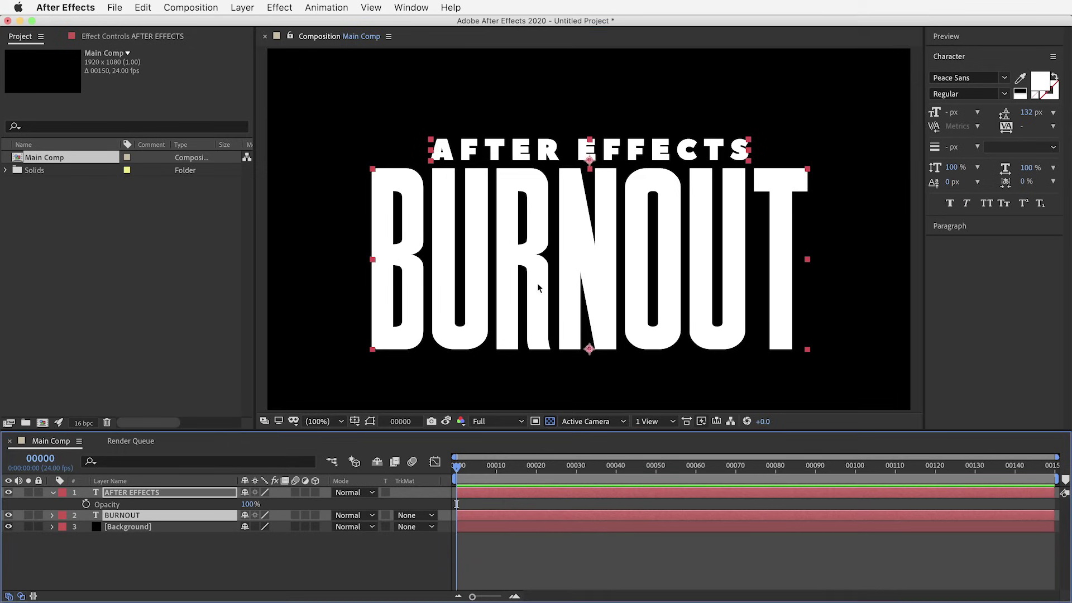
{"action": "key", "text": "shift+Up"}
{"action": "key", "text": "shift+Up"}
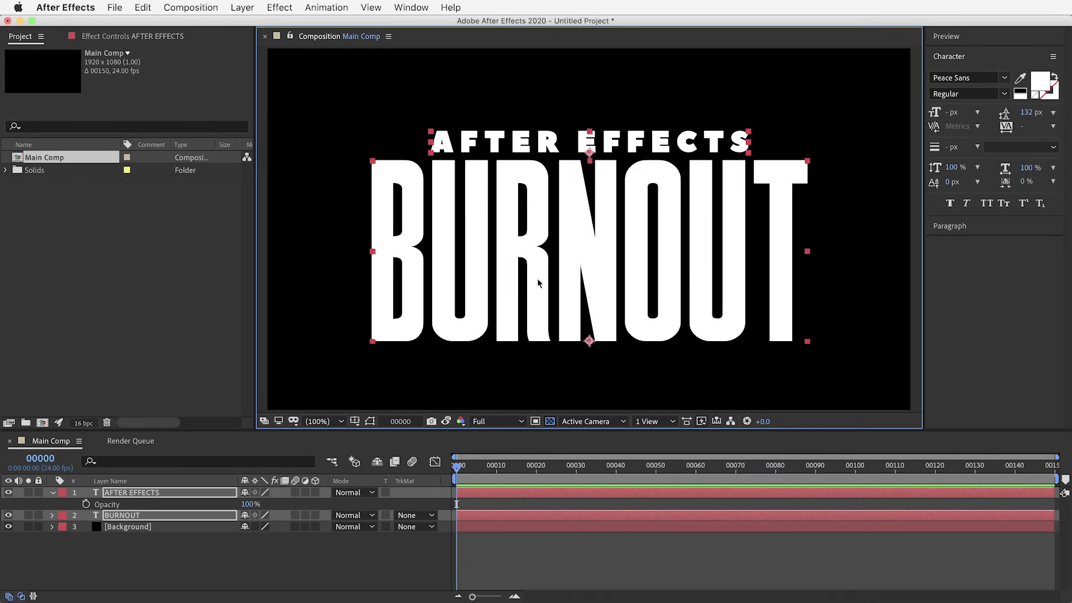
{"action": "key", "text": "shift+Up"}
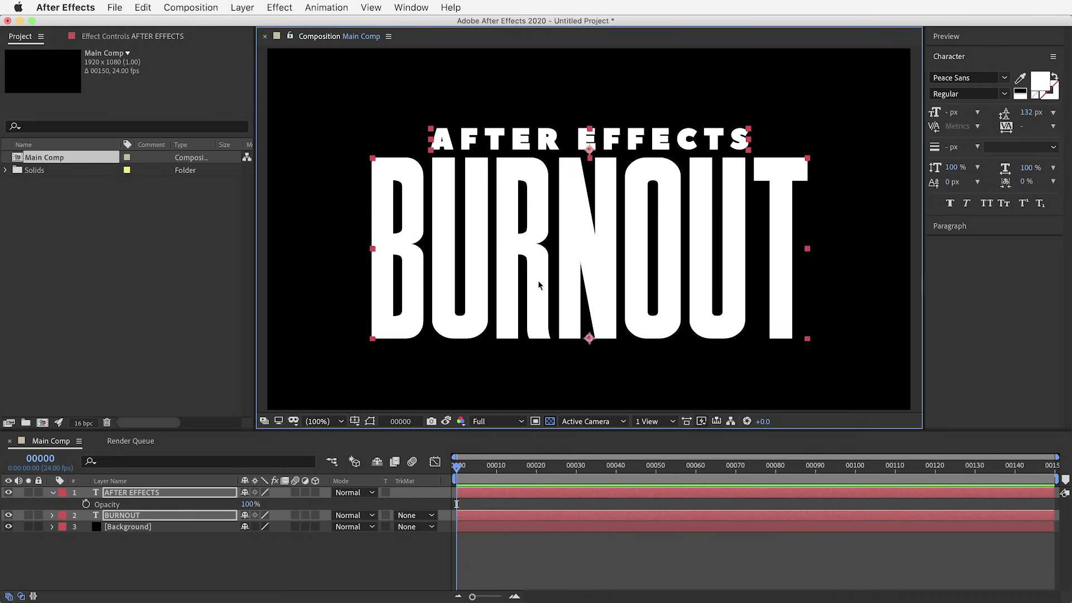
Pre-compose the two selected text layers into a new composition named Burn Objects, moving all attributes into it
{"action": "left_click", "coordinate": [248, 13]}
{"action": "left_click", "coordinate": [262, 416]}
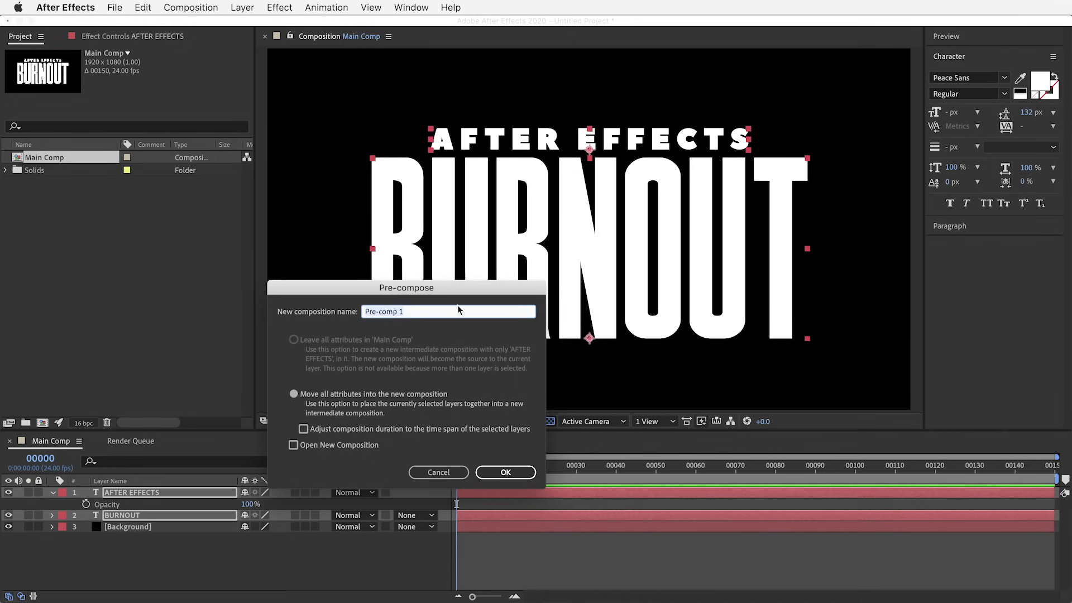
{"action": "left_click_drag", "start_coordinate": [455, 289], "coordinate": [469, 269]}
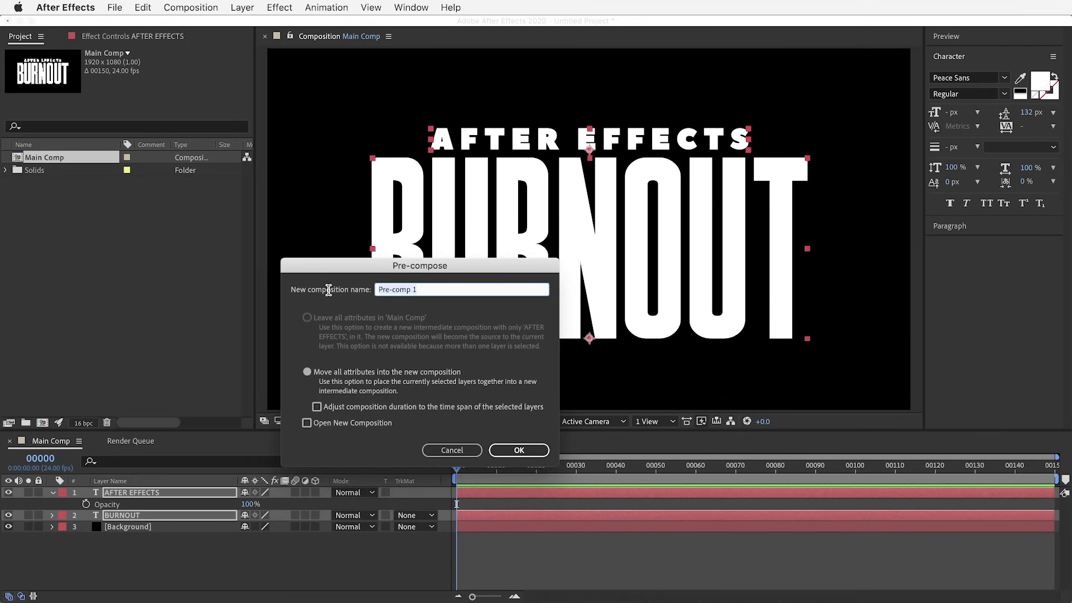
{"action": "type", "text": "Burn Objects"}
{"action": "key", "text": "Return"}
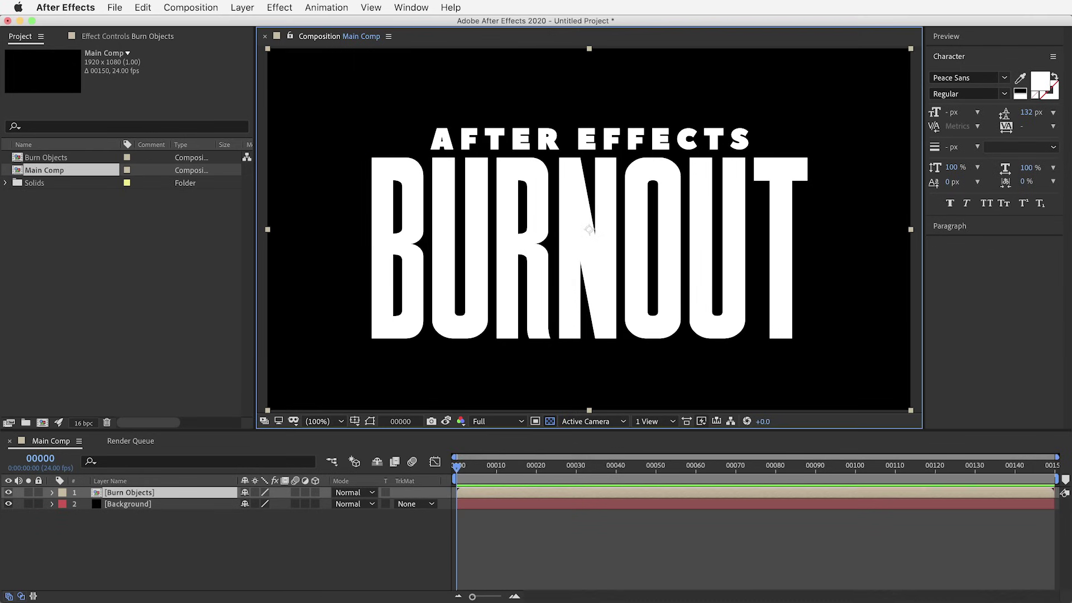
Open the Burn Objects composition, turn off its transparency grid, and add an adjustment layer above both text layers
{"action": "double_click", "coordinate": [135, 487]}
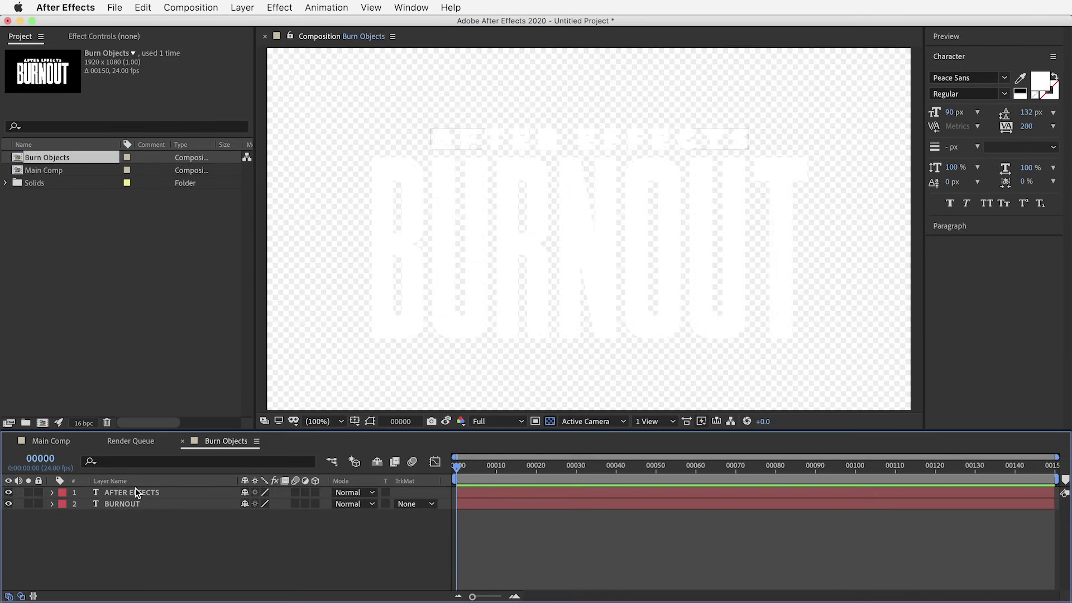
{"action": "left_click", "coordinate": [535, 422]}
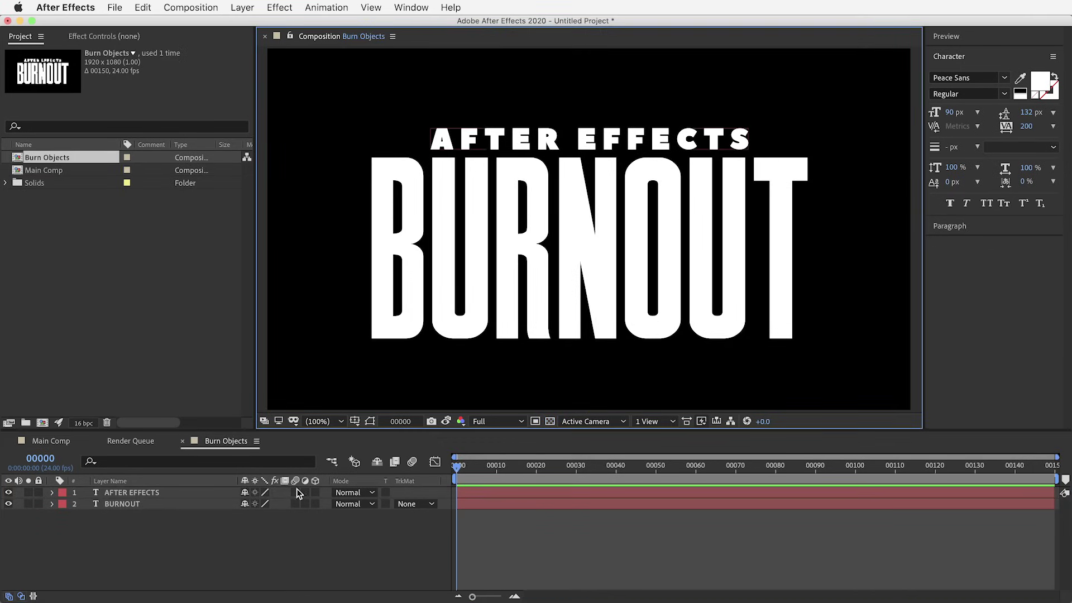
{"action": "left_click", "coordinate": [197, 495]}
{"action": "left_click", "coordinate": [243, 7]}
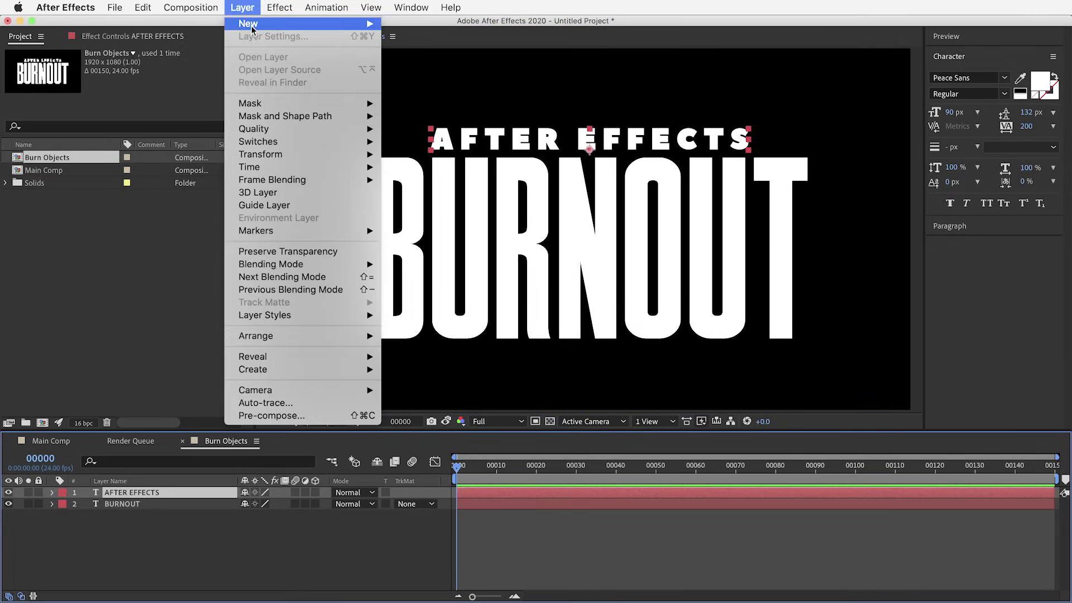
{"action": "mouse_move", "coordinate": [251, 24]}
{"action": "left_click", "coordinate": [460, 105]}
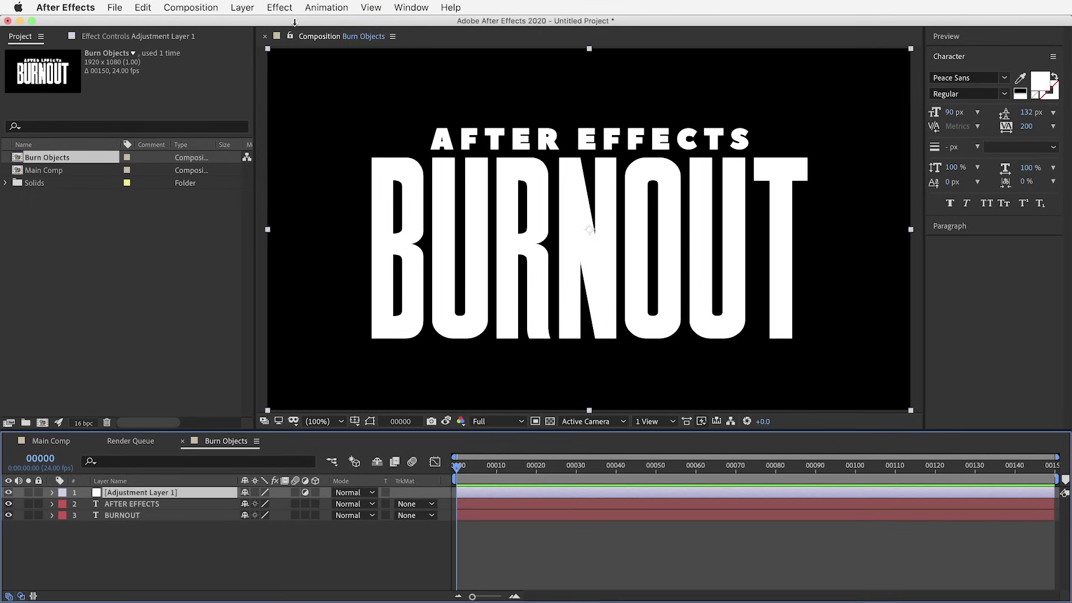
Apply Fractal Noise to the adjustment layer with Contrast 10 and Brightness 30
{"action": "left_click", "coordinate": [281, 7]}
{"action": "mouse_move", "coordinate": [329, 237]}
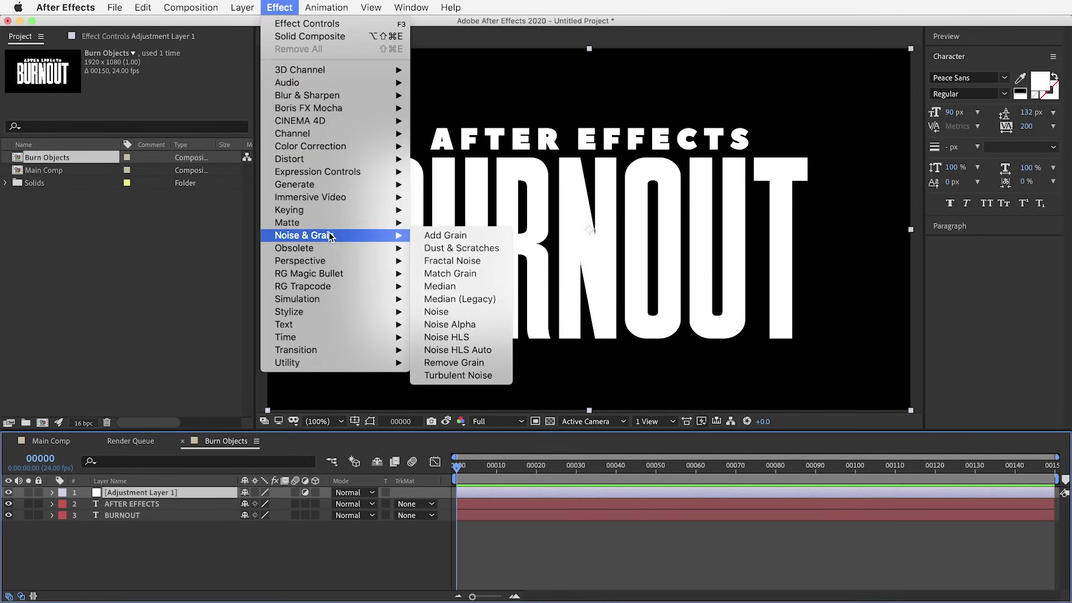
{"action": "left_click", "coordinate": [459, 261]}
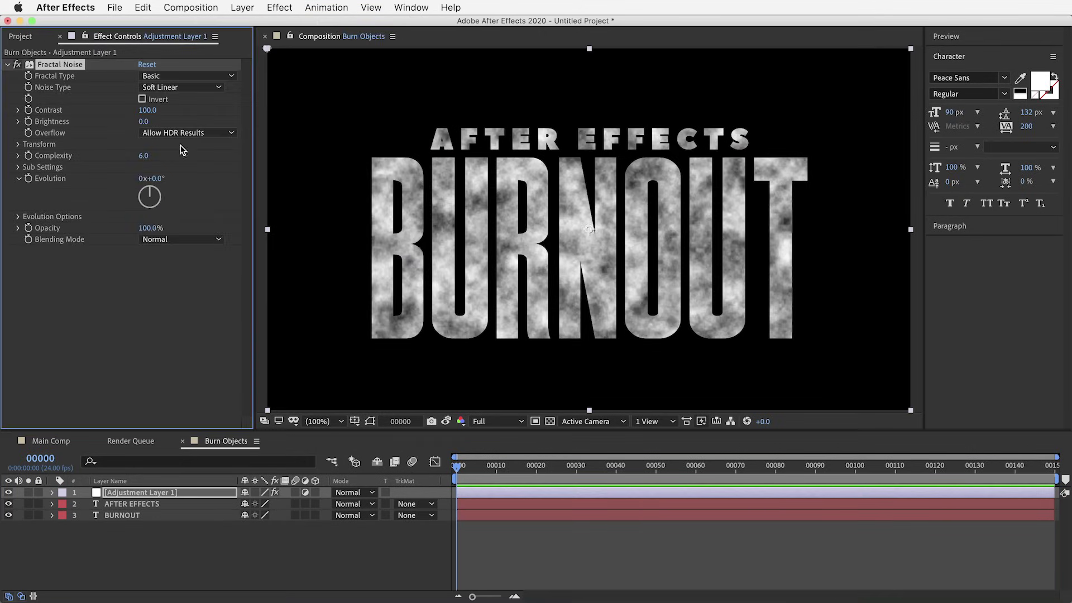
{"action": "left_click", "coordinate": [147, 109]}
{"action": "type", "text": "10"}
{"action": "key", "text": "Tab"}
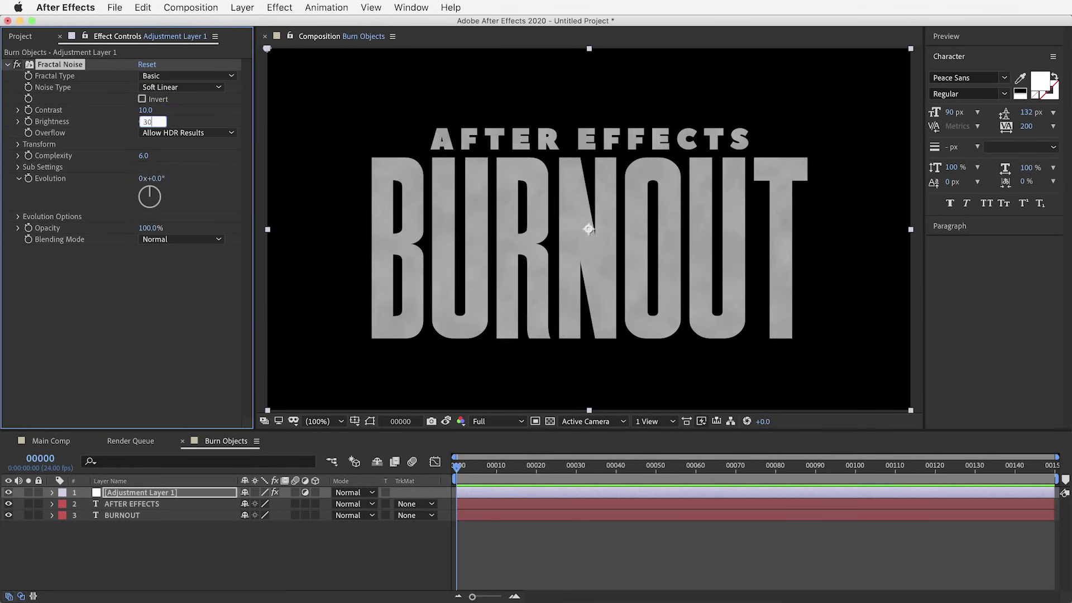
{"action": "key", "text": "Return"}
Set the Fractal Noise transform Scale to 3 and inspect the texture on the letters up close
{"action": "left_click", "coordinate": [18, 145]}
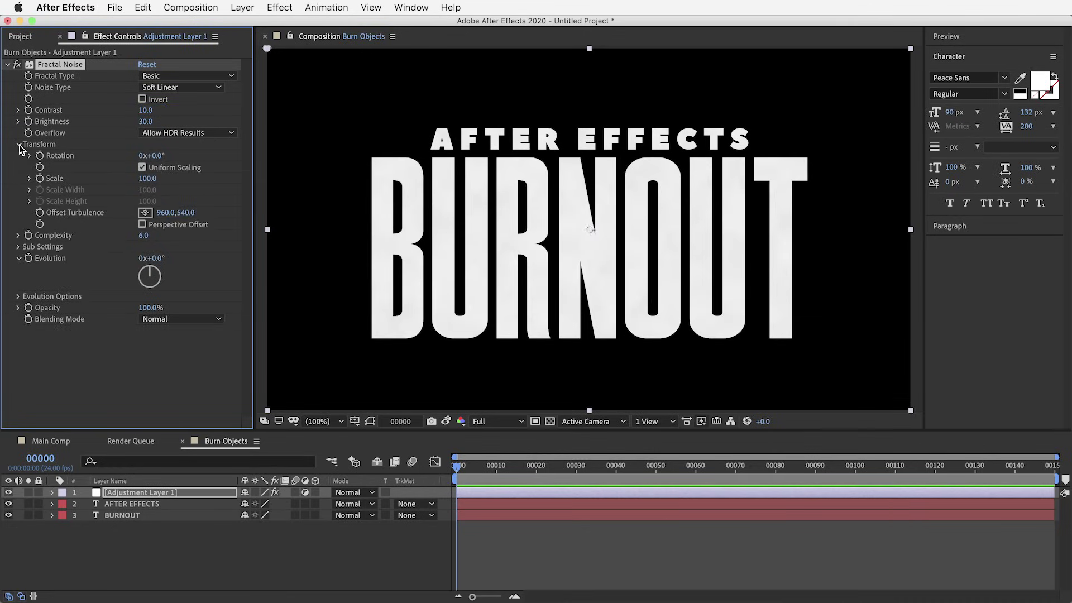
{"action": "type", "text": "3"}
{"action": "key", "text": "Return"}
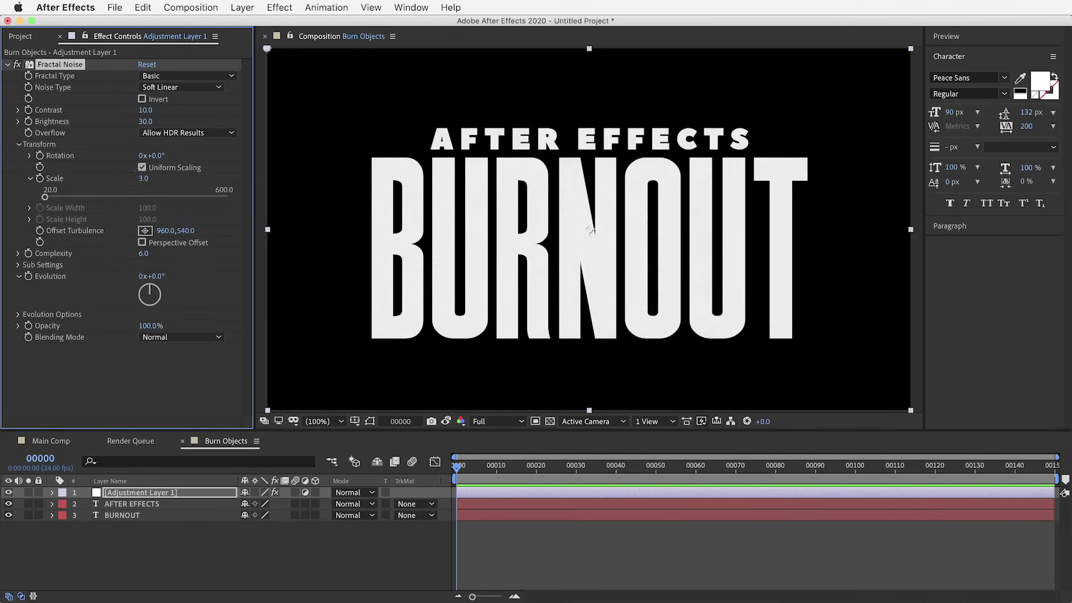
{"action": "scroll", "coordinate": [595, 215], "scroll_direction": "up", "scroll_amount": 4}
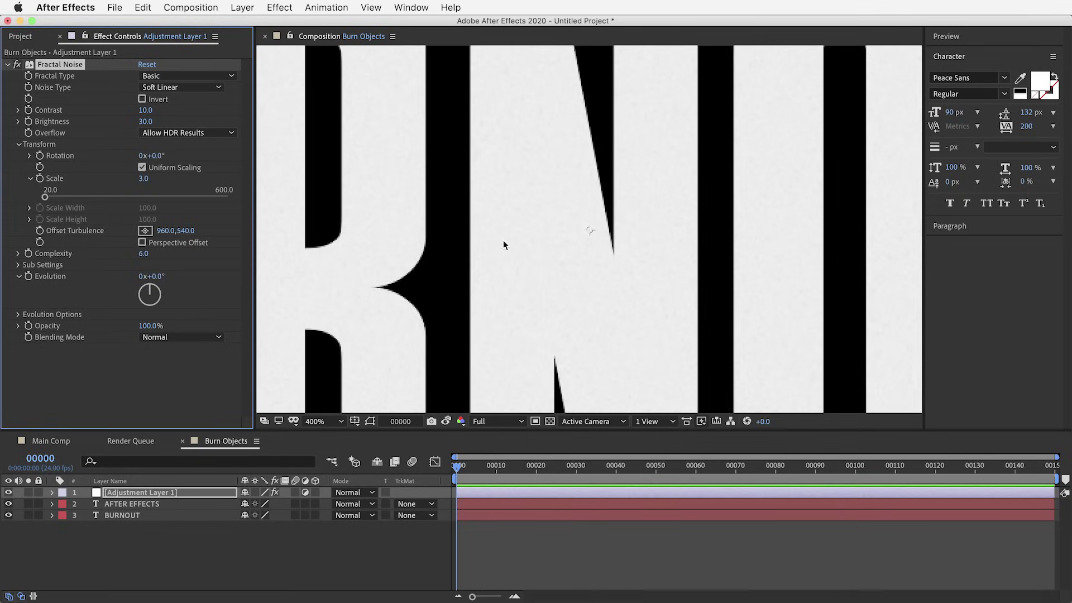
{"action": "scroll", "coordinate": [538, 228], "scroll_direction": "down", "scroll_amount": 4}
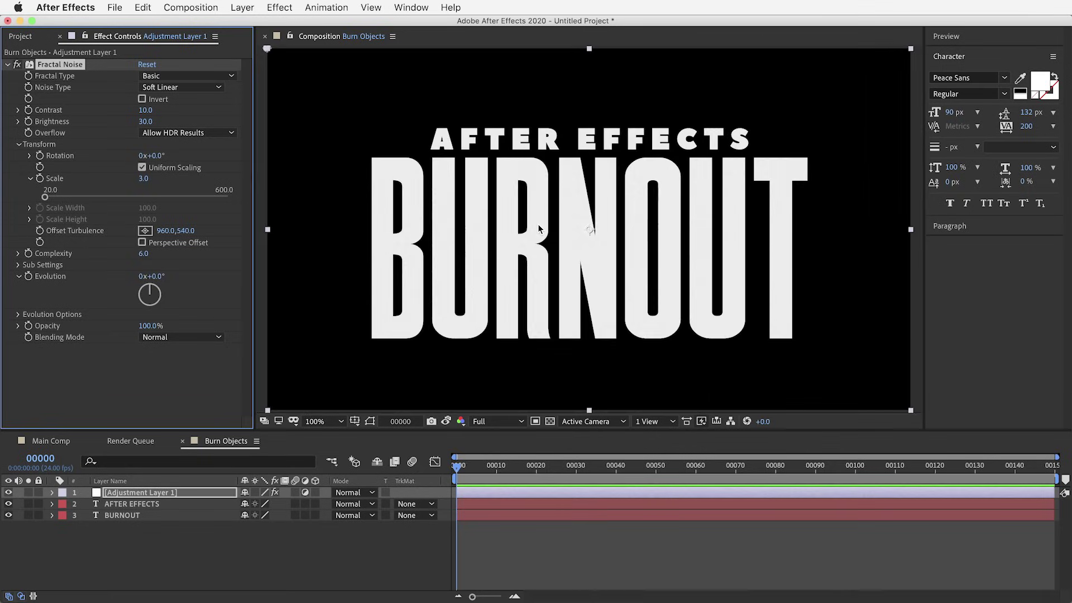
Return to Main Comp and create a new 1920 x 1080, 24 fps composition of 150 frames named Transition Matte
{"action": "left_click", "coordinate": [51, 441]}
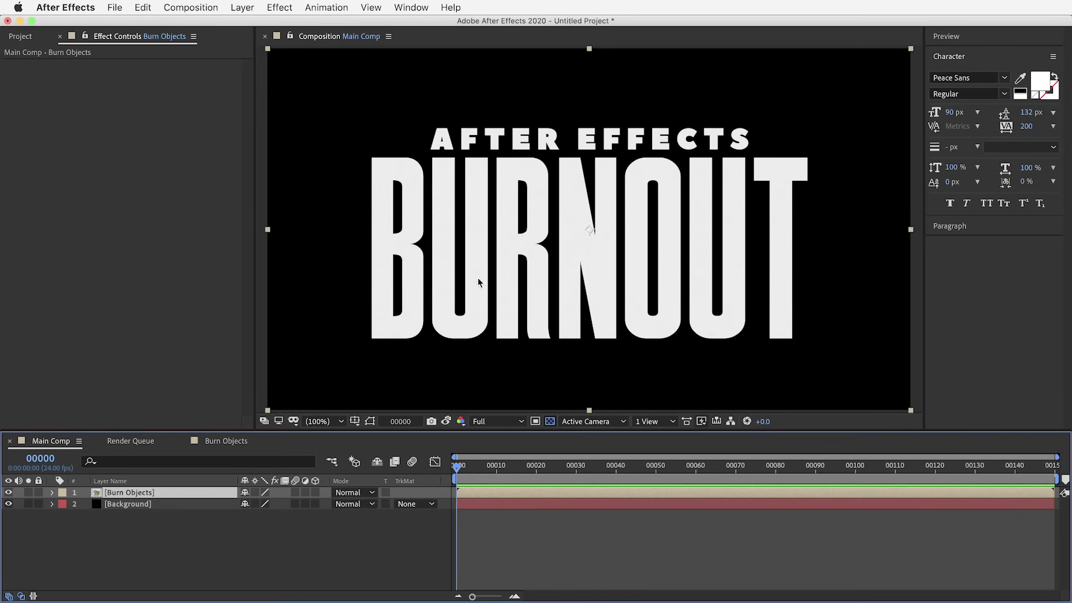
{"action": "left_click", "coordinate": [205, 9]}
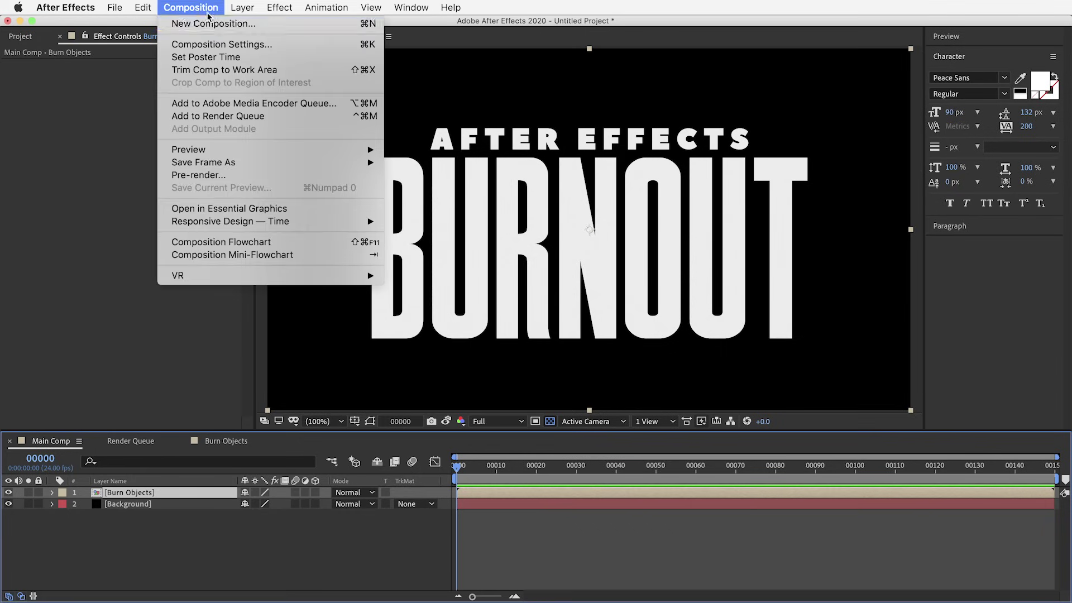
{"action": "left_click", "coordinate": [212, 24]}
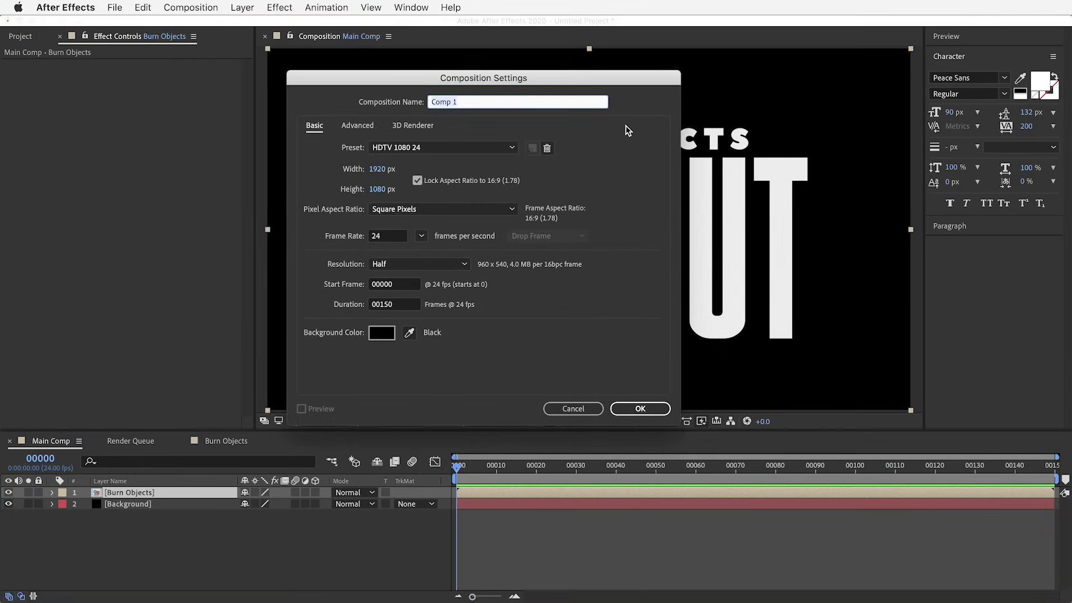
{"action": "type", "text": "Transition Matte"}
{"action": "key", "text": "Return"}
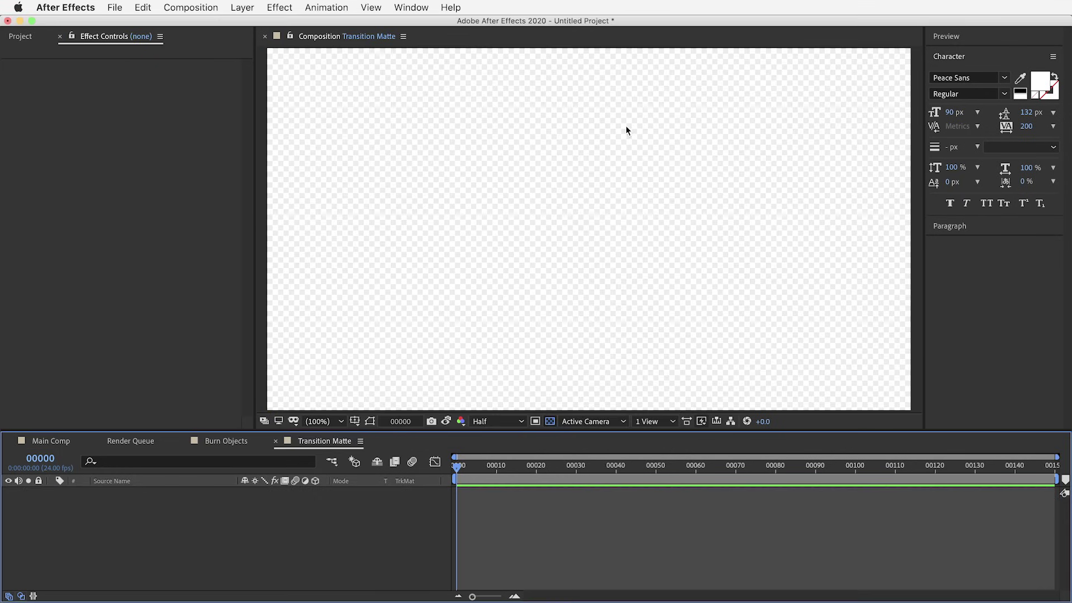
Add a full-frame white solid (FFFFFF) to the Transition Matte composition
{"action": "left_click", "coordinate": [243, 8]}
{"action": "mouse_move", "coordinate": [279, 25]}
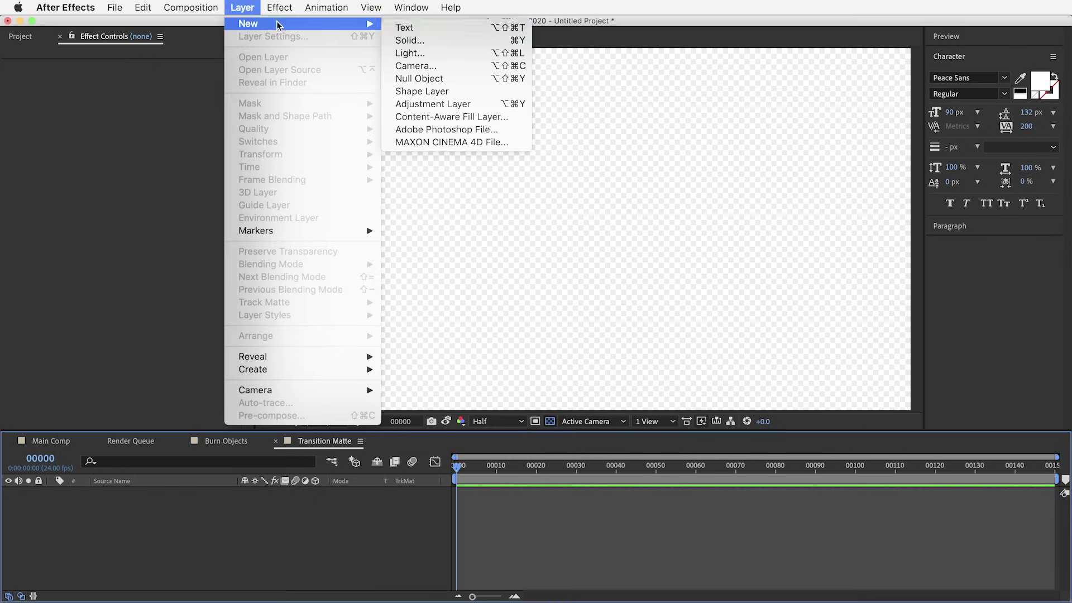
{"action": "left_click", "coordinate": [424, 39]}
{"action": "left_click", "coordinate": [464, 319]}
{"action": "type", "text": "ffffff"}
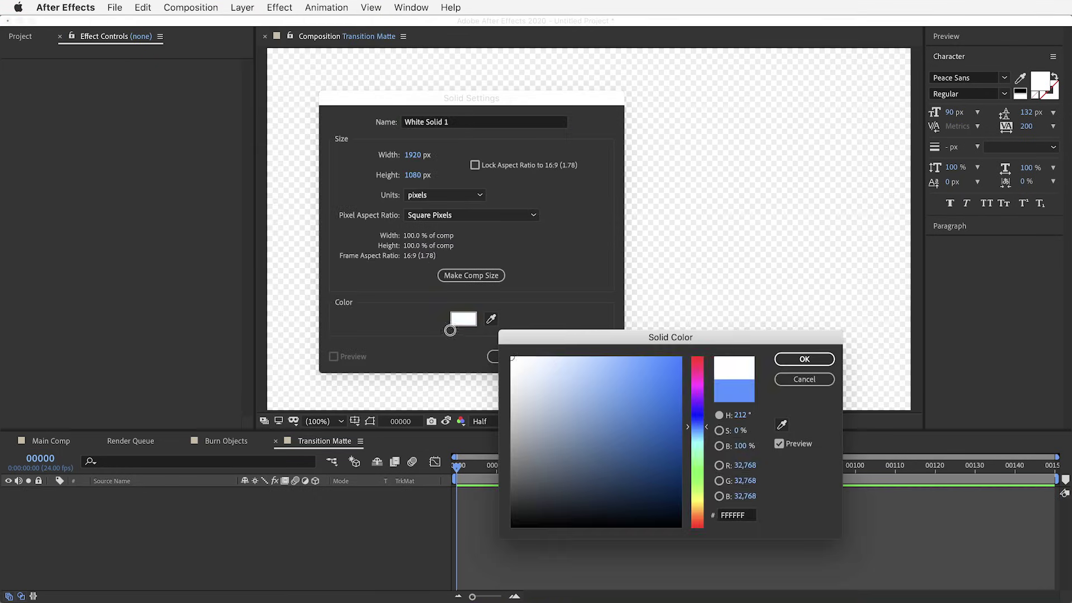
{"action": "key", "text": "Return"}
{"action": "key", "text": "Return"}
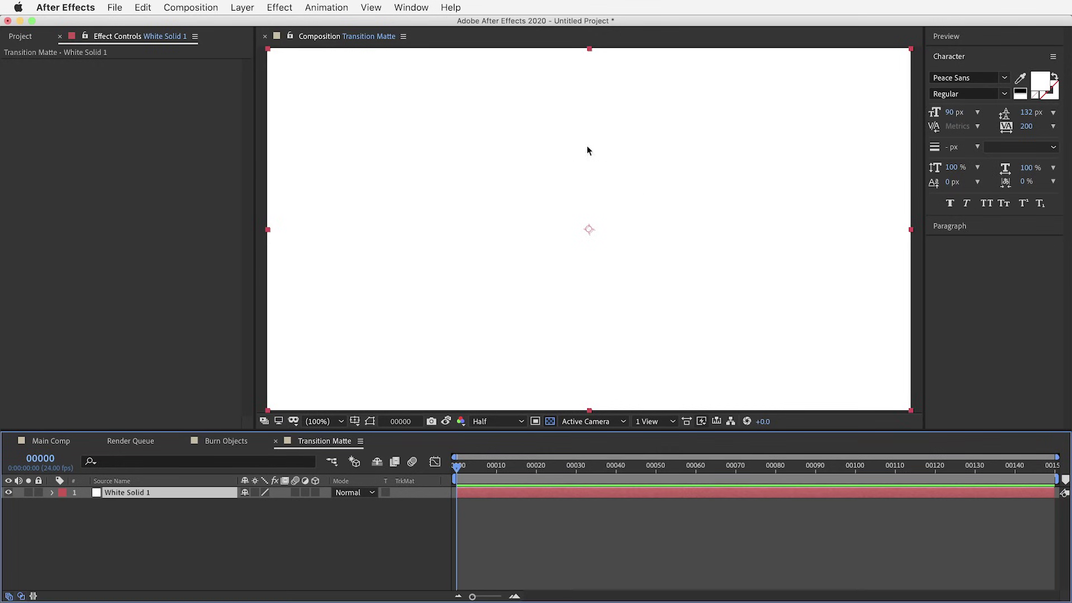
Apply the CC Burn Film effect to the white solid and try out its Burn amount
{"action": "left_click", "coordinate": [285, 7]}
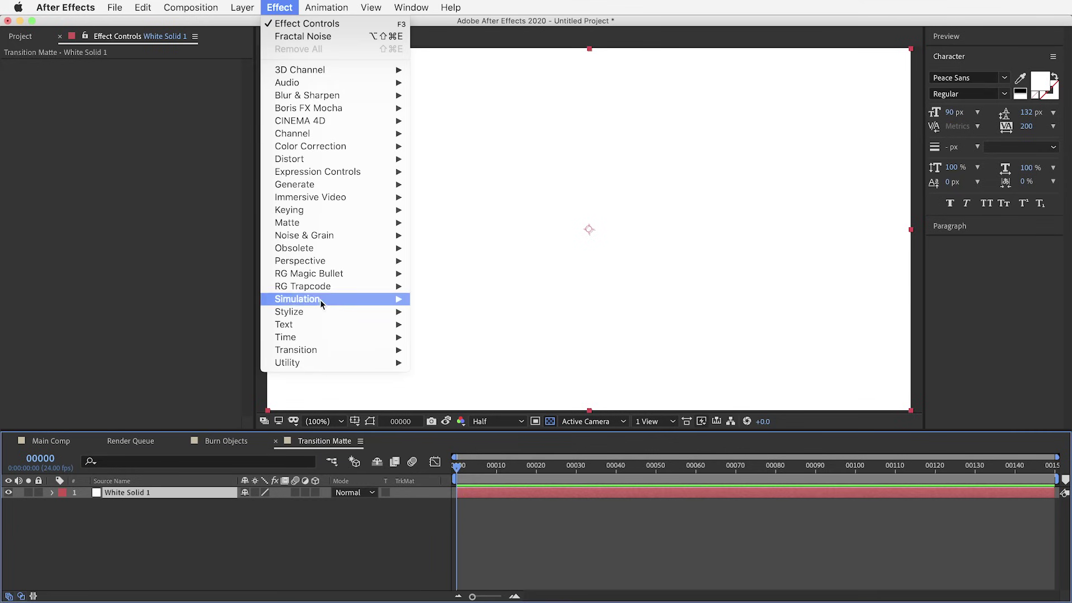
{"action": "mouse_move", "coordinate": [326, 313]}
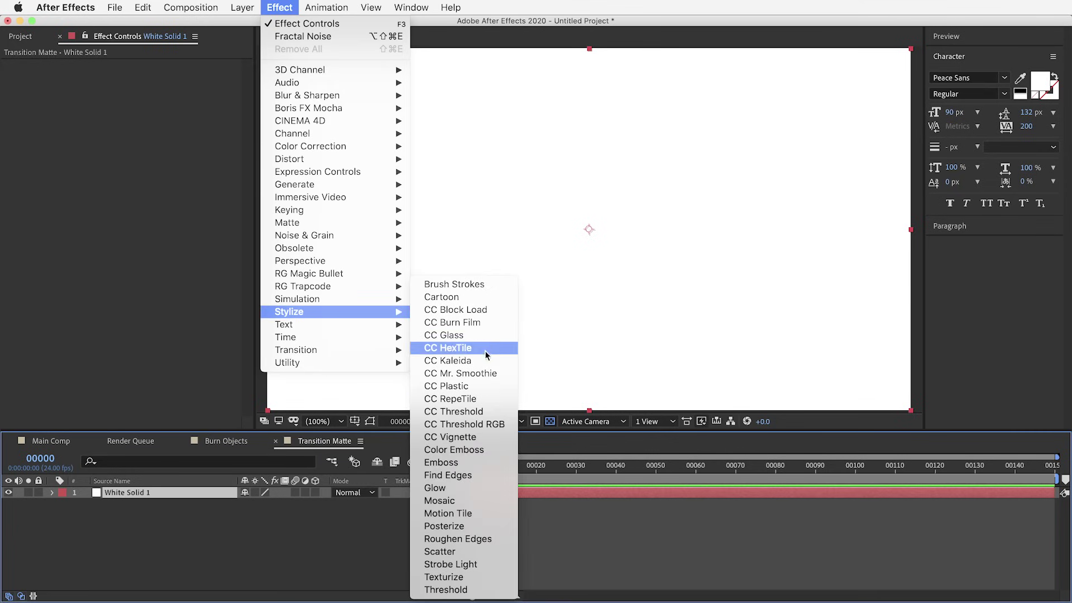
{"action": "left_click", "coordinate": [475, 324]}
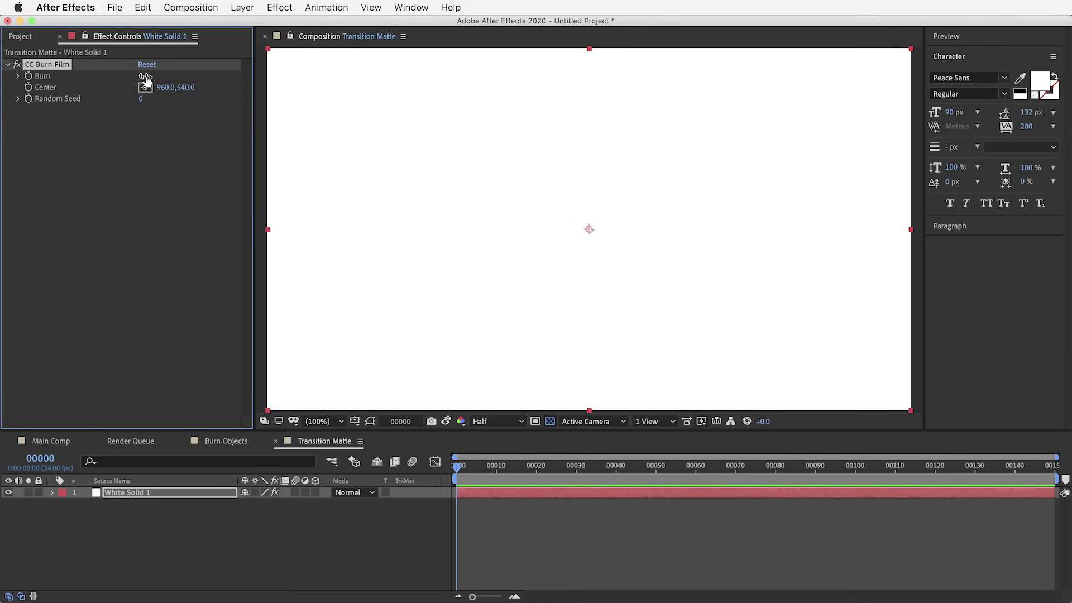
{"action": "left_click_drag", "start_coordinate": [144, 78], "coordinate": [153, 76]}
{"action": "mouse_move", "coordinate": [165, 76]}
{"action": "left_mouse_down"}
{"action": "mouse_move", "coordinate": [207, 79]}
{"action": "mouse_move", "coordinate": [148, 82]}
{"action": "left_mouse_up"}
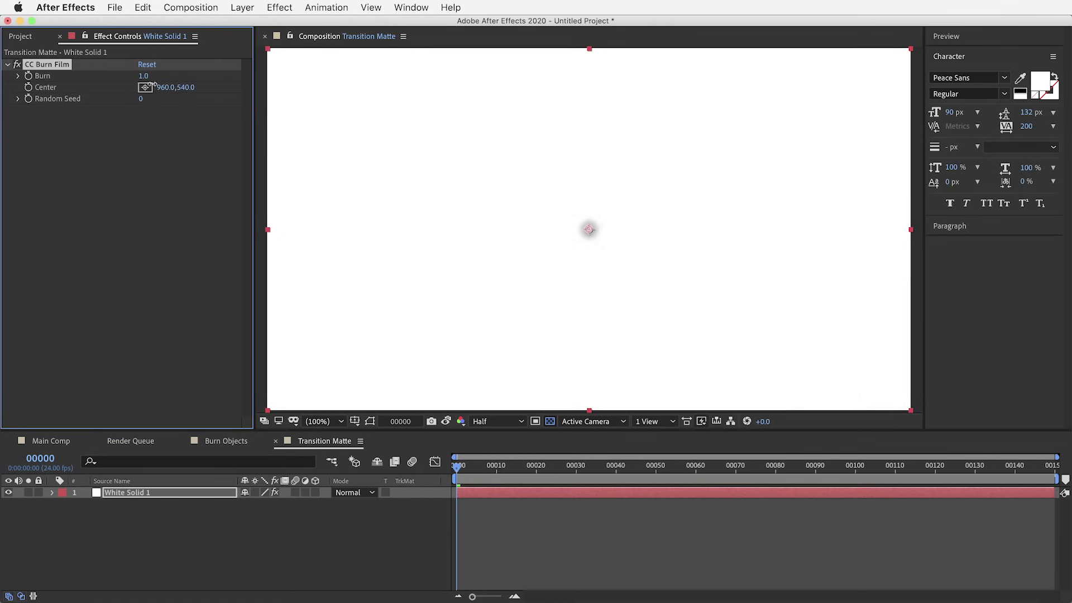
{"action": "left_click", "coordinate": [550, 422]}
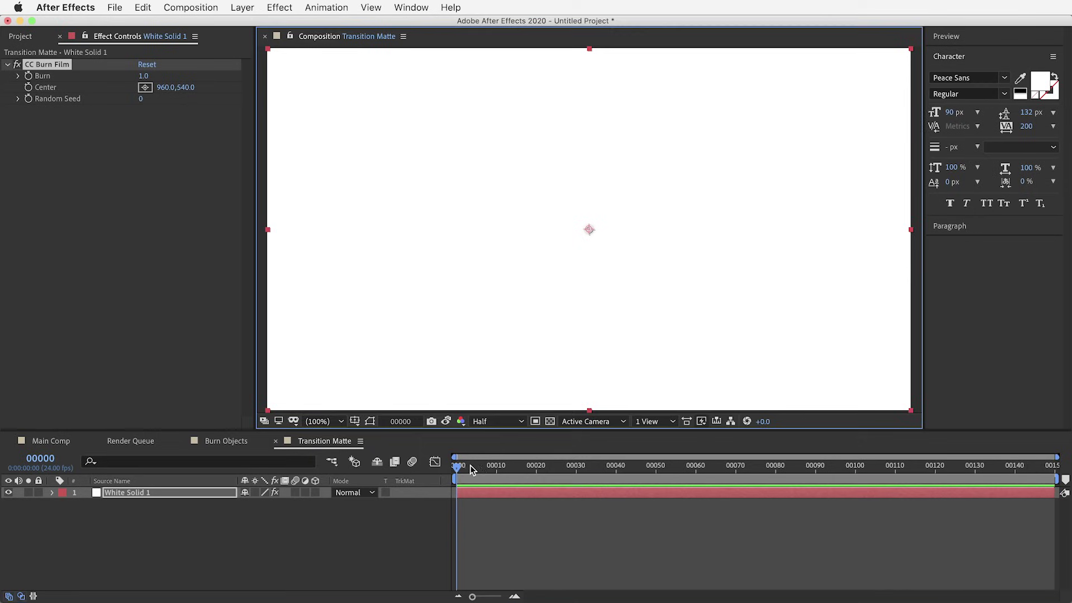
Keyframe the Burn amount from 0 at frame 30 to 100 at frame 130, and reveal the keyframes in the timeline
{"action": "left_click_drag", "start_coordinate": [470, 469], "coordinate": [578, 475]}
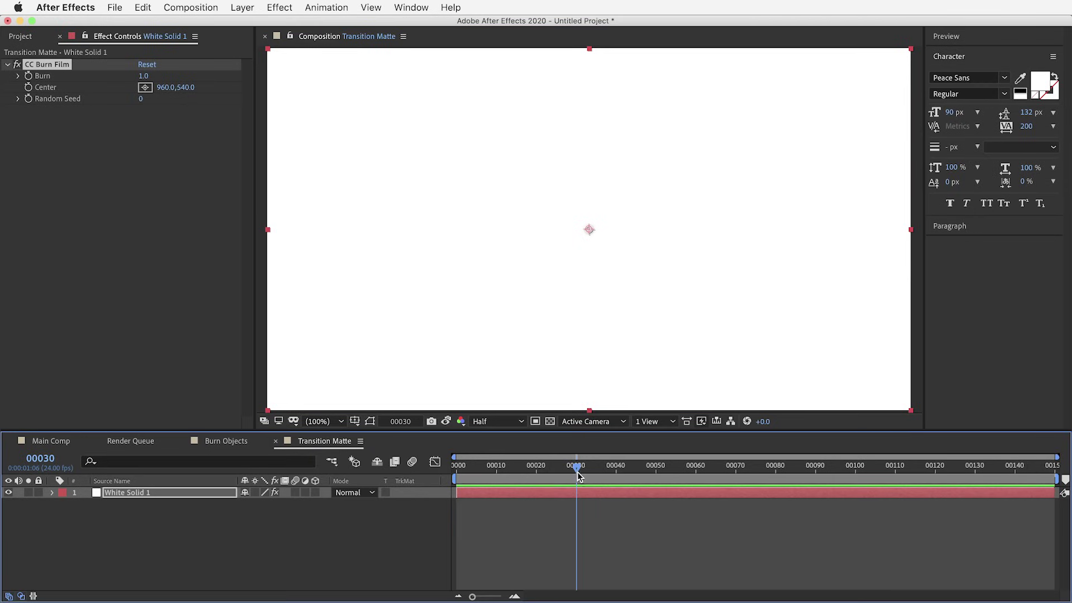
{"action": "left_click_drag", "start_coordinate": [144, 76], "coordinate": [137, 76]}
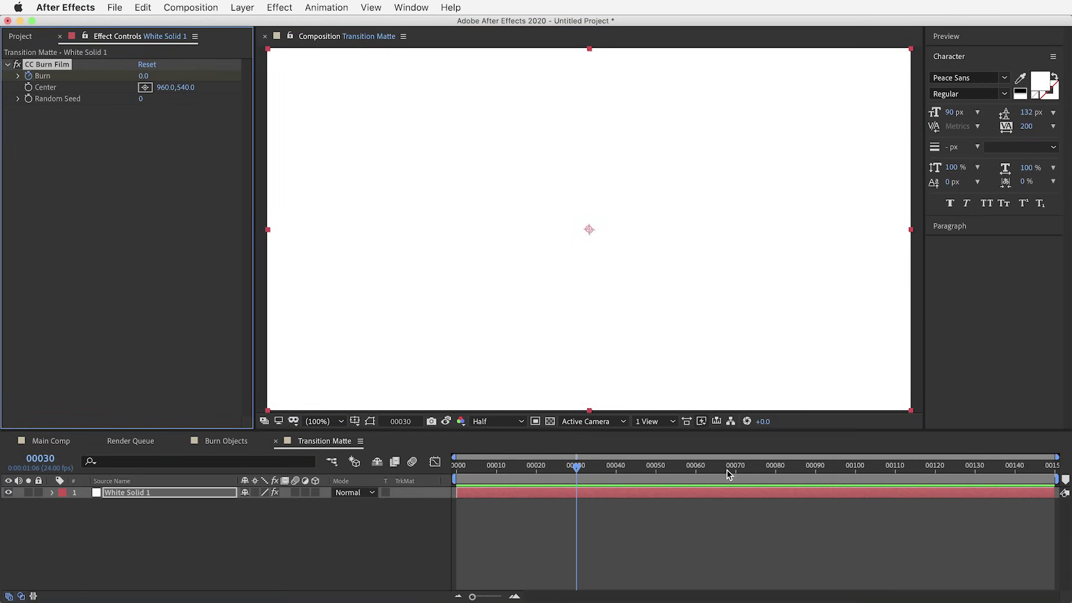
{"action": "left_click_drag", "start_coordinate": [727, 470], "coordinate": [976, 479]}
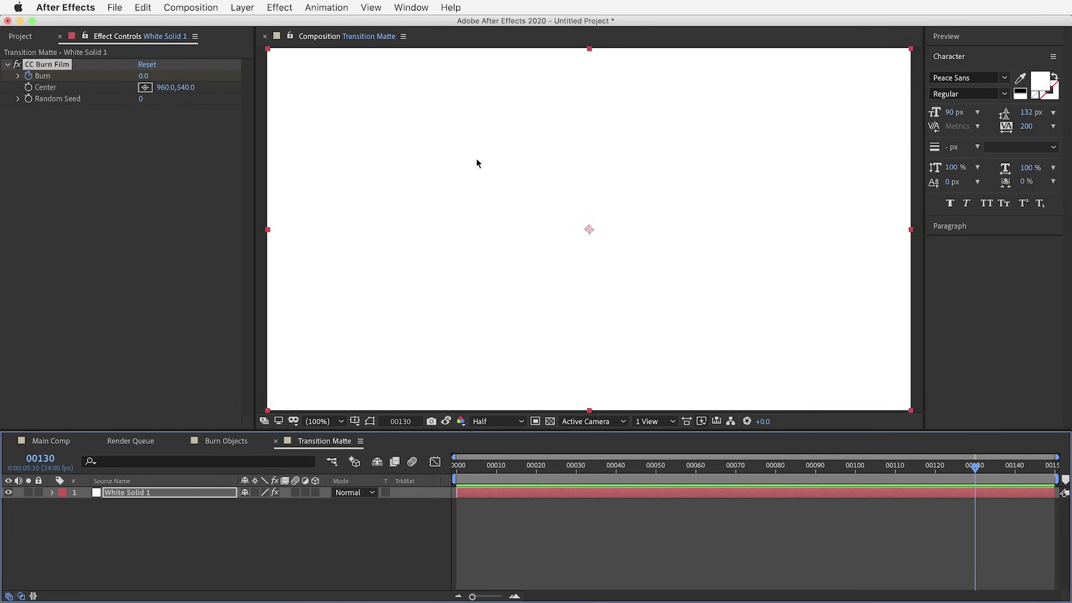
{"action": "left_click", "coordinate": [143, 76]}
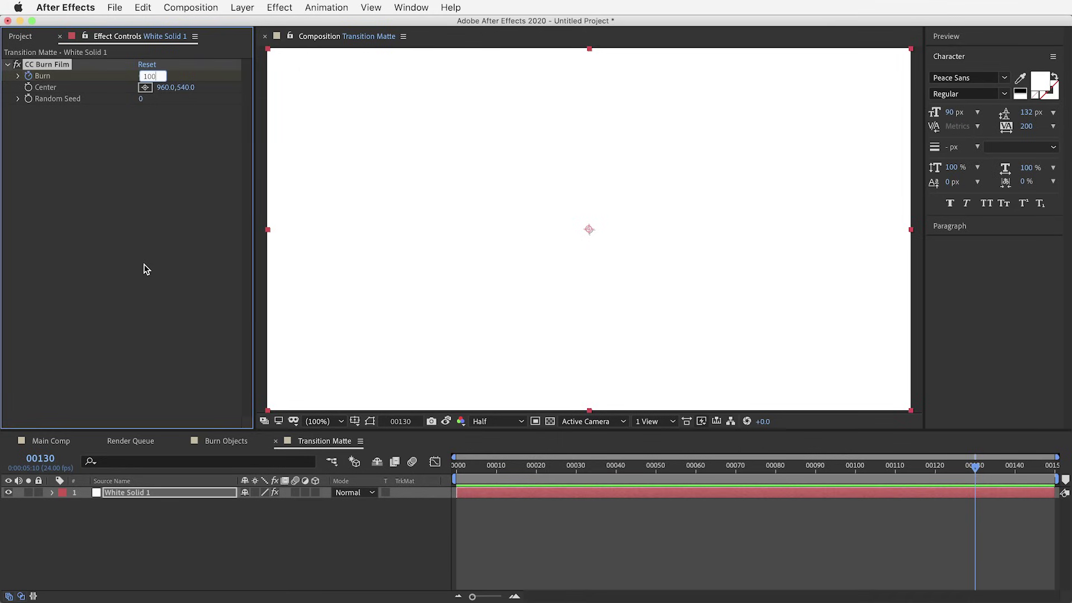
{"action": "key", "text": "Return"}
{"action": "key", "text": "u"}
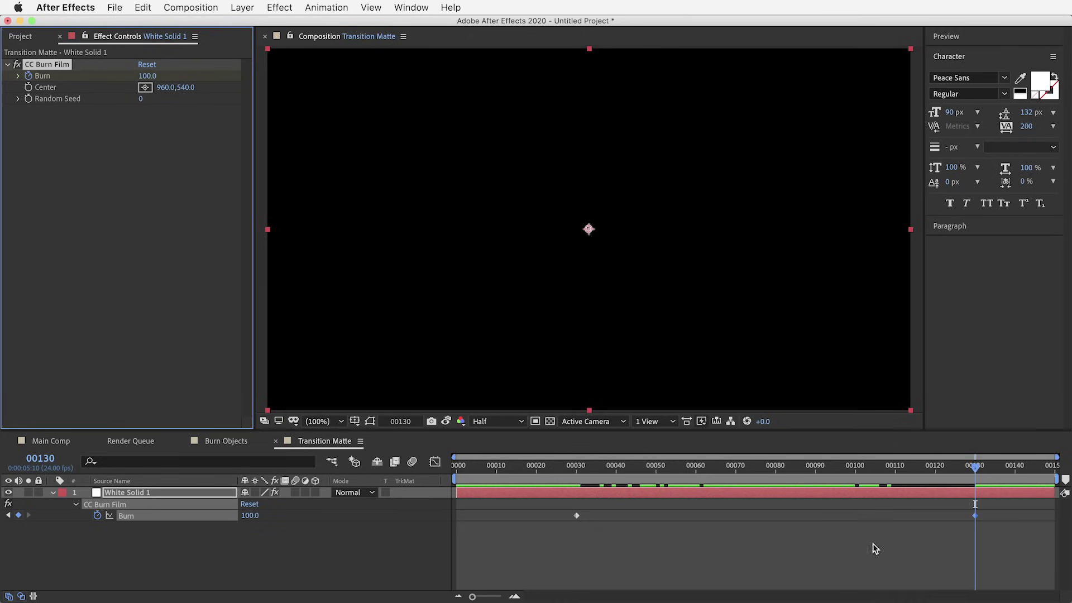
Preview the burn at frame 89 and add a Solid Composite effect to the white solid
{"action": "mouse_move", "coordinate": [956, 466]}
{"action": "left_mouse_down"}
{"action": "mouse_move", "coordinate": [612, 464]}
{"action": "mouse_move", "coordinate": [870, 475]}
{"action": "mouse_move", "coordinate": [698, 474]}
{"action": "mouse_move", "coordinate": [832, 473]}
{"action": "mouse_move", "coordinate": [814, 475]}
{"action": "left_mouse_up"}
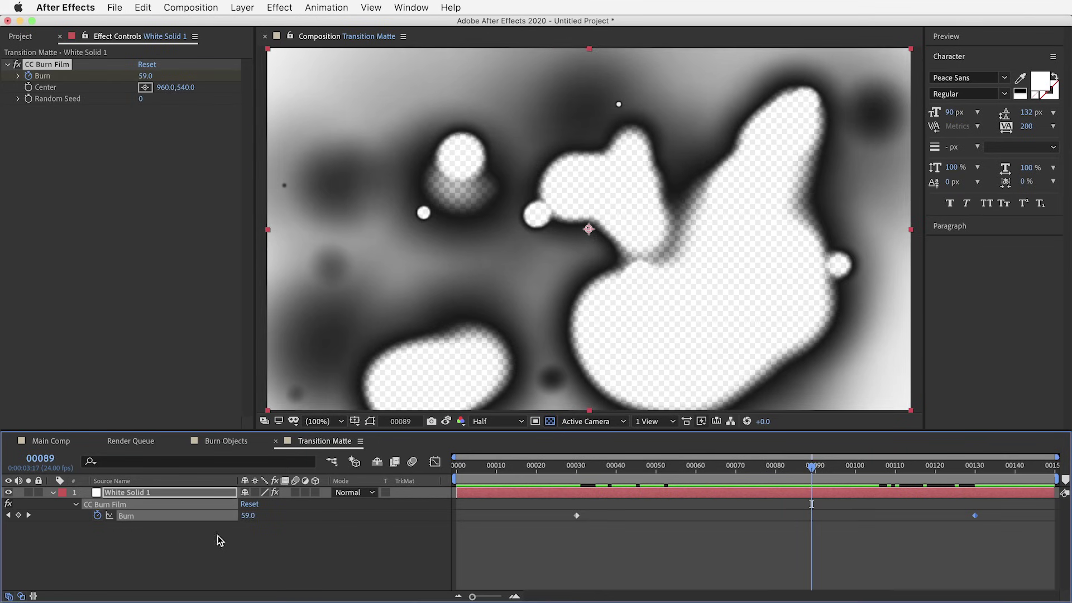
{"action": "left_click", "coordinate": [274, 7]}
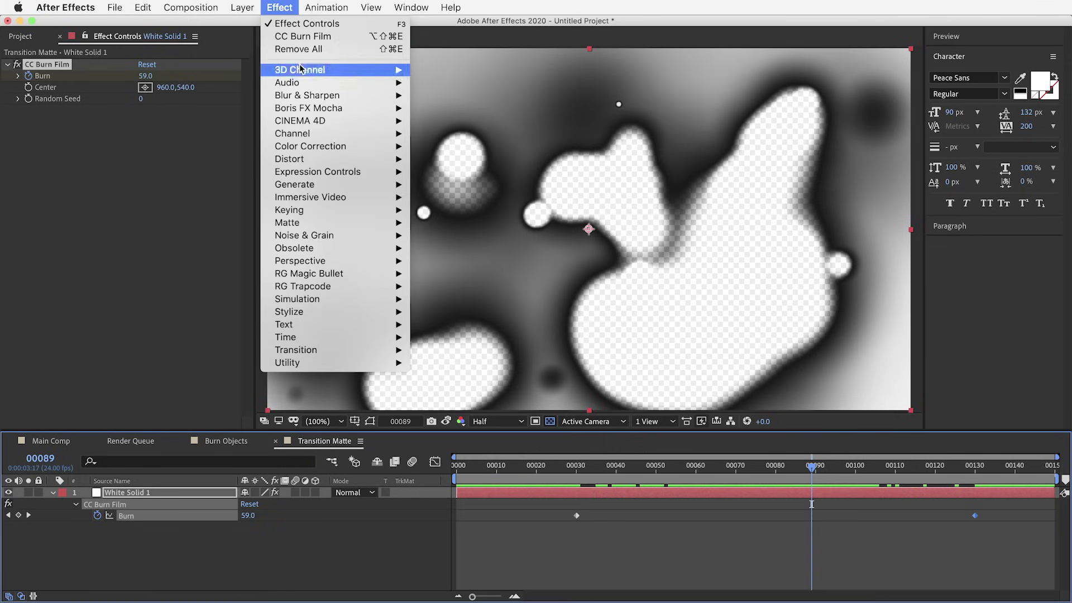
{"action": "mouse_move", "coordinate": [325, 134]}
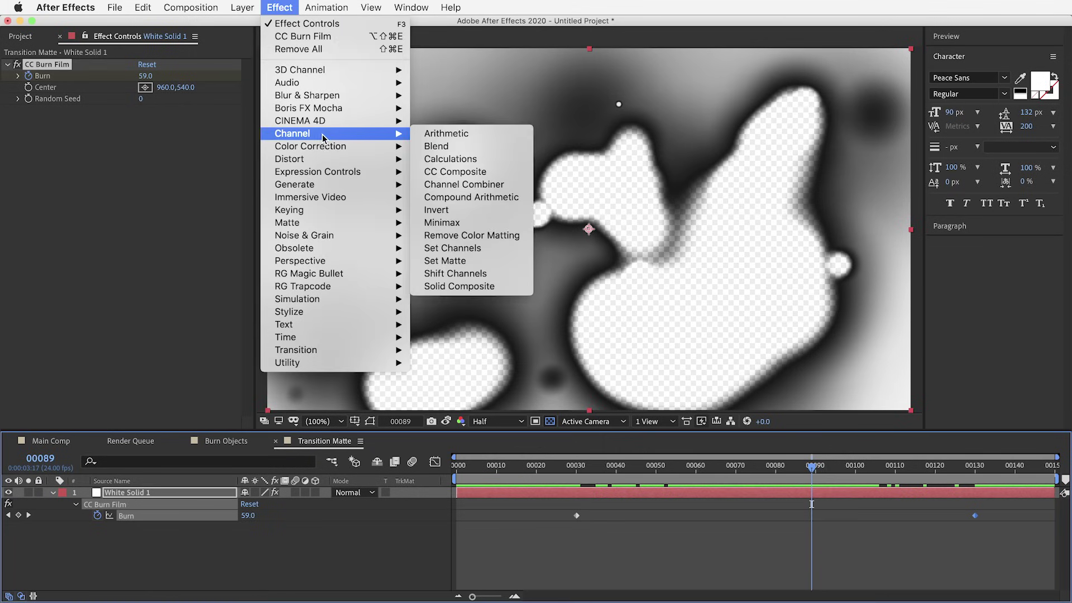
{"action": "left_click", "coordinate": [458, 287]}
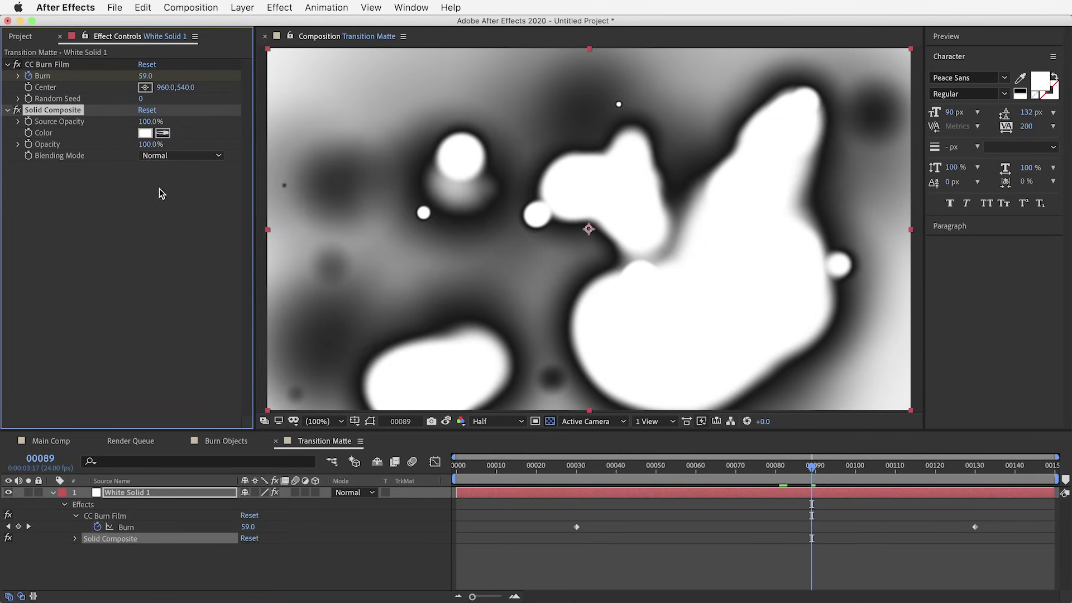
Set the Solid Composite color on the white solid to black (000000)
{"action": "left_click", "coordinate": [145, 134]}
{"action": "left_click_drag", "start_coordinate": [594, 469], "coordinate": [439, 568]}
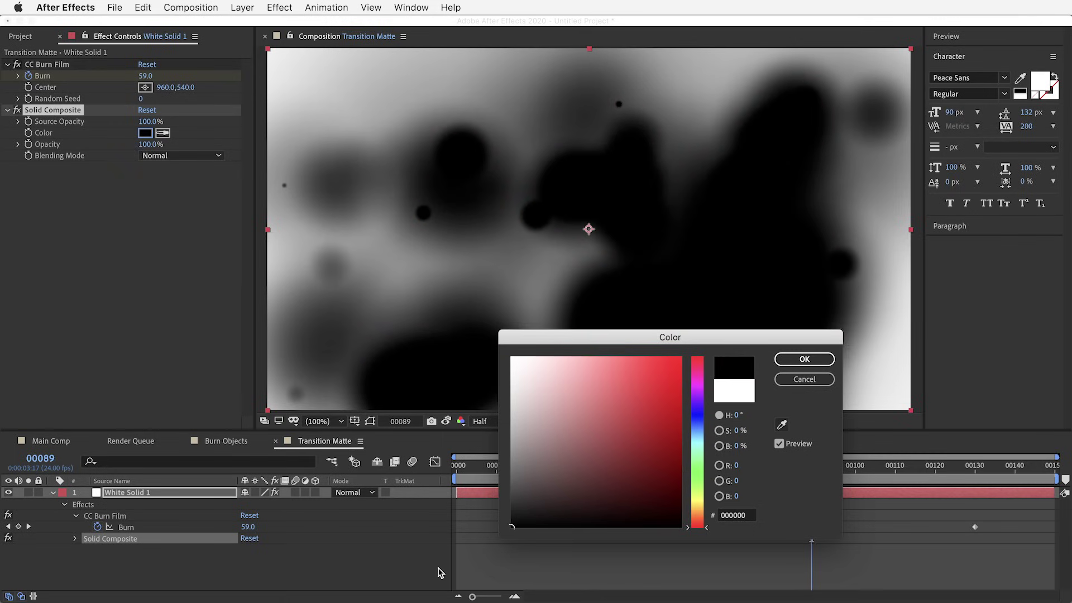
{"action": "key", "text": "Return"}
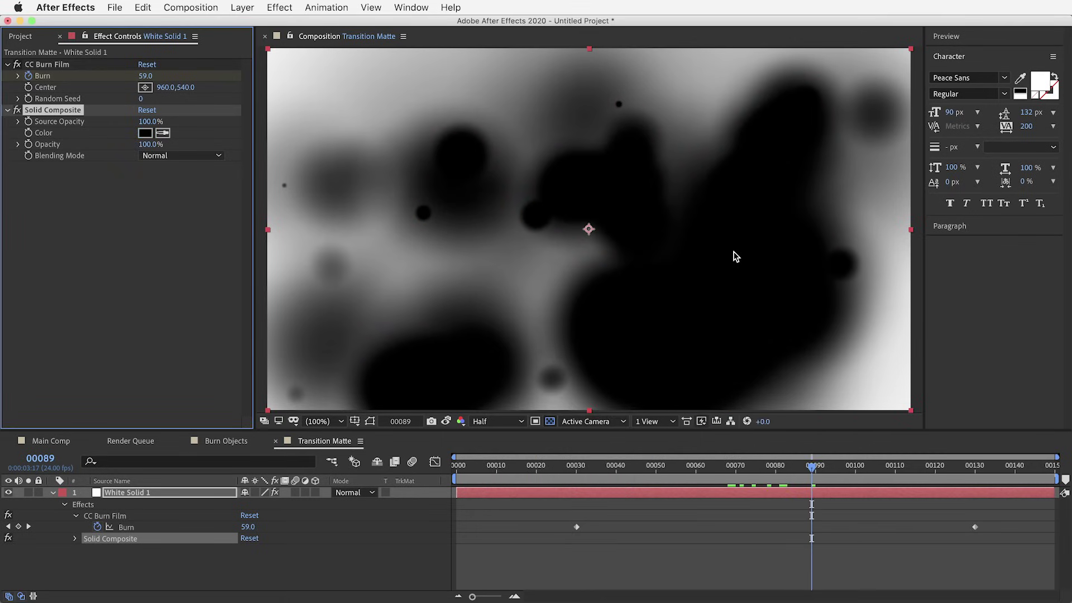
Scale the white solid to 200% in its Transform properties
{"action": "left_click", "coordinate": [53, 492]}
{"action": "left_click", "coordinate": [53, 492]}
{"action": "left_click", "coordinate": [65, 505]}
{"action": "left_click", "coordinate": [62, 515]}
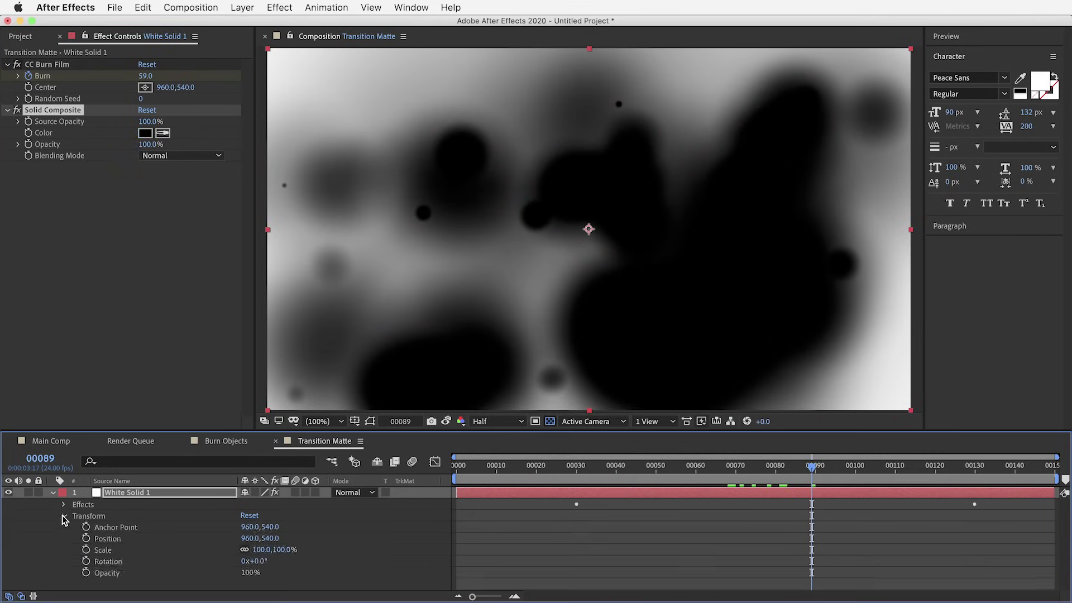
{"action": "type", "text": "200"}
{"action": "key", "text": "Return"}
{"action": "key", "text": "comma"}
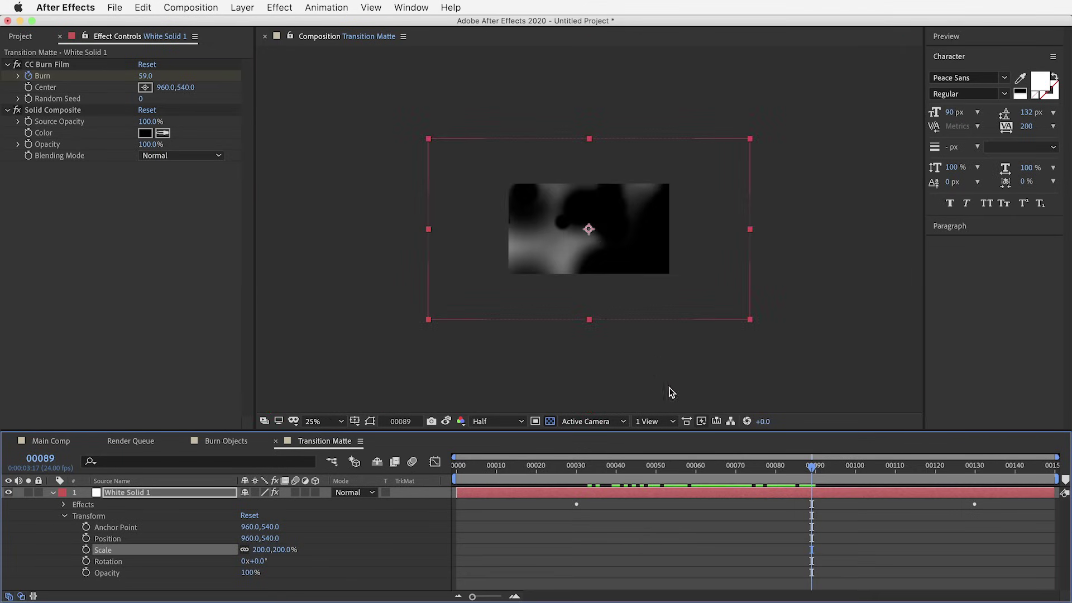
{"action": "key", "text": "period"}
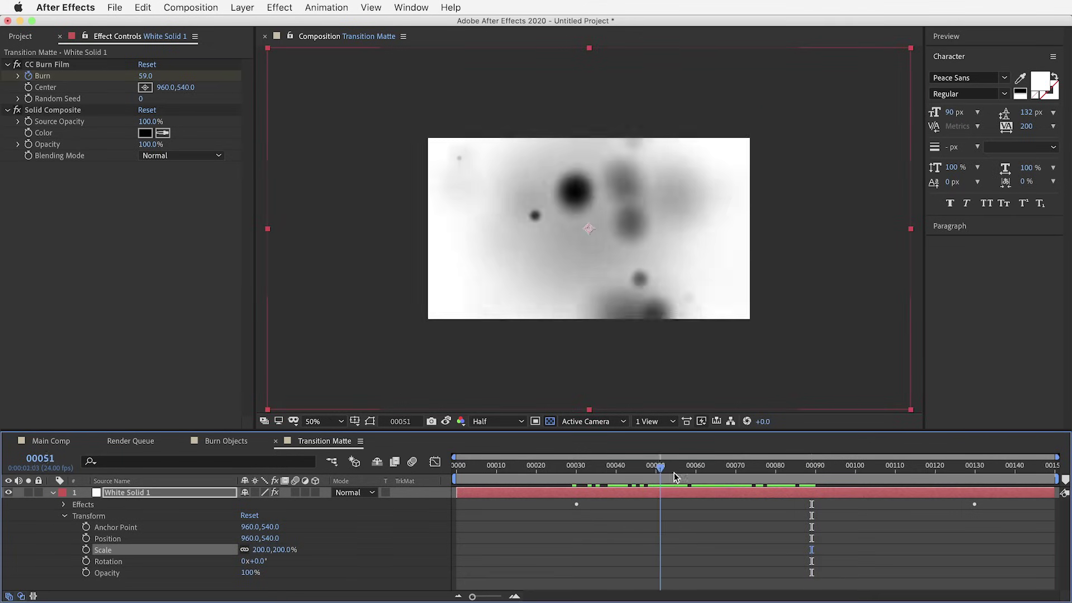
Reposition the enlarged white solid to about 628, 624, checking the burn pattern at several frames
{"action": "left_click_drag", "start_coordinate": [608, 471], "coordinate": [778, 475]}
{"action": "left_click_drag", "start_coordinate": [722, 278], "coordinate": [655, 295]}
{"action": "left_click_drag", "start_coordinate": [589, 473], "coordinate": [761, 473]}
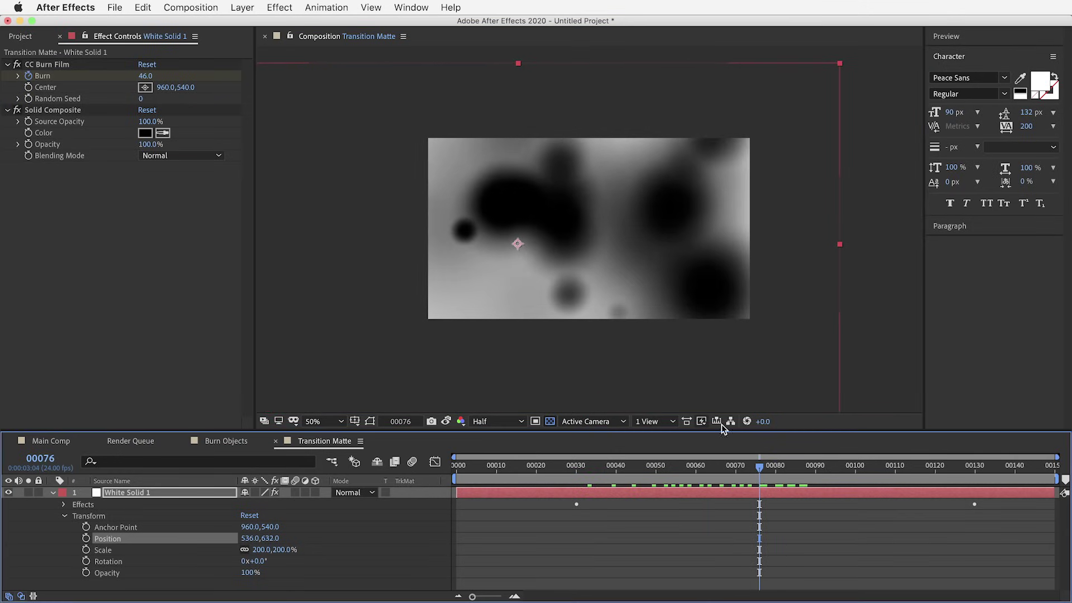
{"action": "left_click", "coordinate": [625, 287]}
{"action": "left_click_drag", "start_coordinate": [625, 288], "coordinate": [625, 284]}
{"action": "left_click_drag", "start_coordinate": [568, 471], "coordinate": [742, 472]}
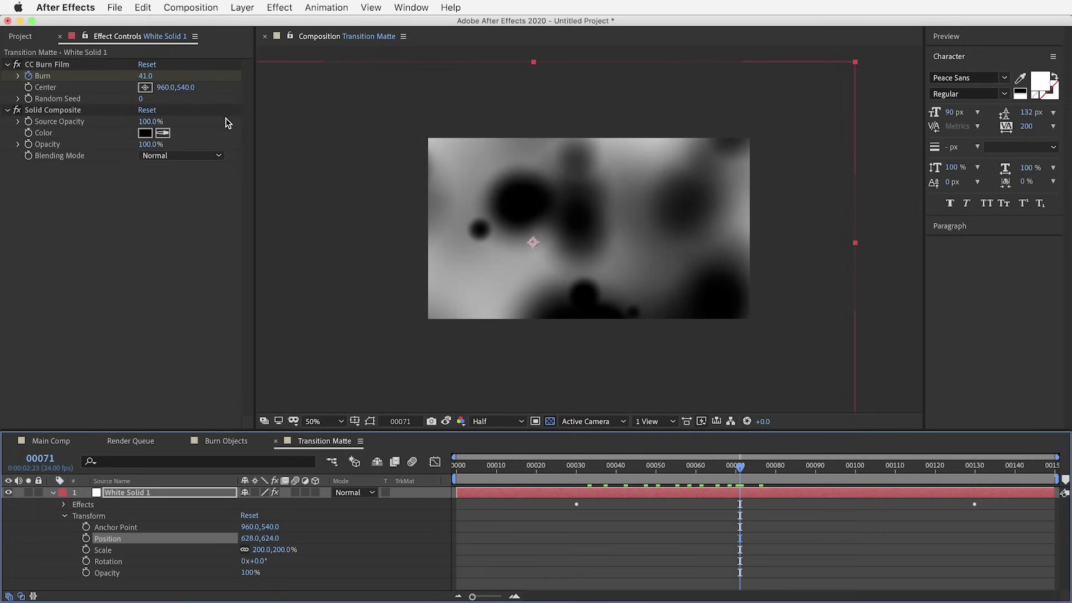
Set the CC Burn Film Random Seed to 40, preview the burn up to frame 80 and collapse the layer's properties
{"action": "left_click_drag", "start_coordinate": [144, 101], "coordinate": [146, 99]}
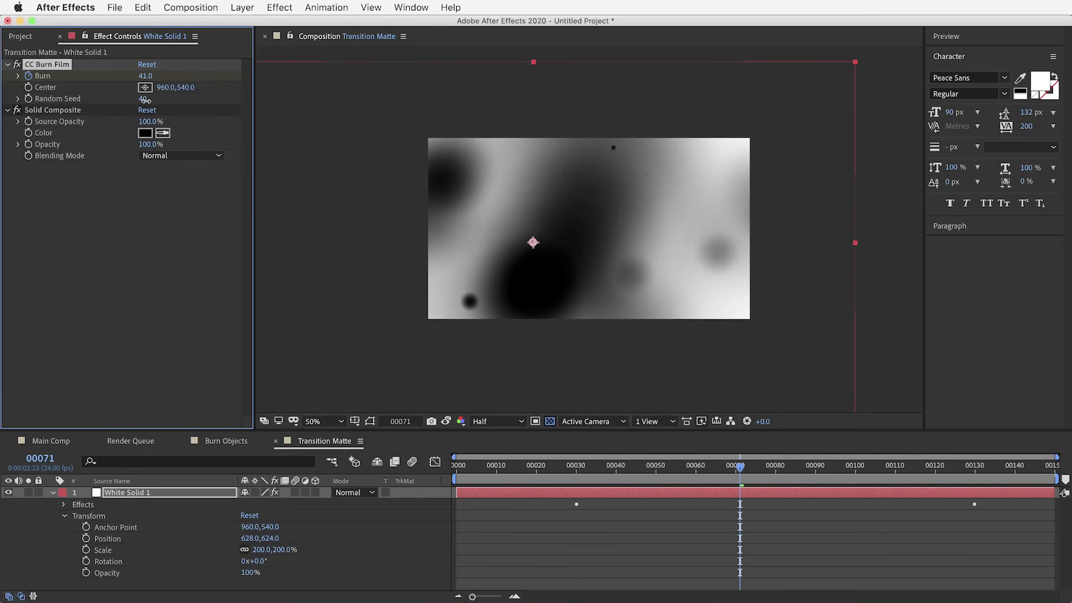
{"action": "mouse_move", "coordinate": [604, 466]}
{"action": "left_mouse_down"}
{"action": "mouse_move", "coordinate": [899, 479]}
{"action": "mouse_move", "coordinate": [602, 469]}
{"action": "mouse_move", "coordinate": [862, 476]}
{"action": "mouse_move", "coordinate": [768, 470]}
{"action": "left_mouse_up"}
{"action": "scroll", "coordinate": [618, 283], "scroll_direction": "up", "scroll_amount": 1}
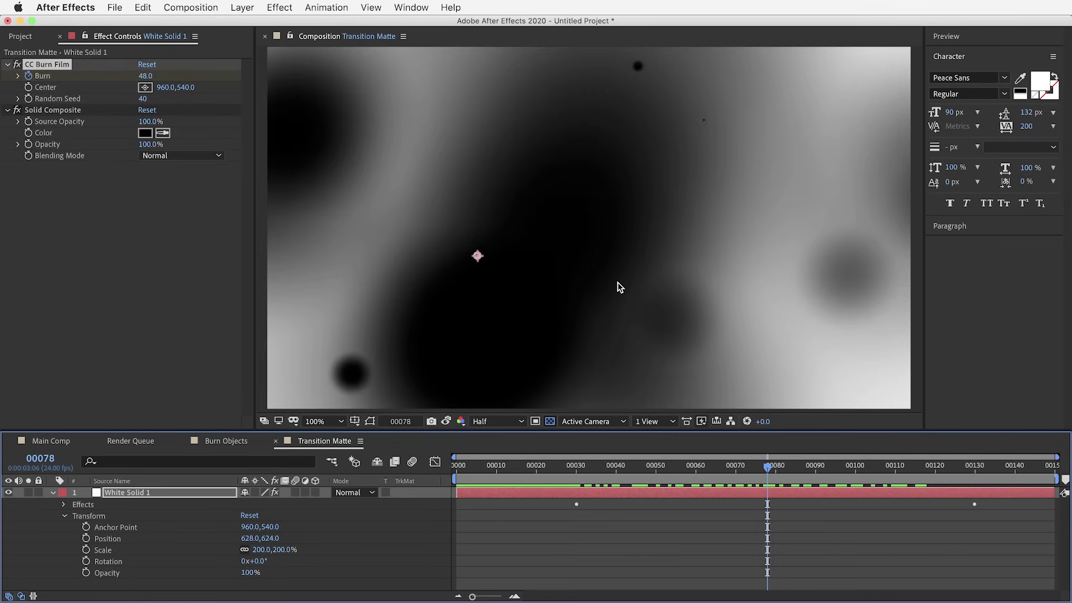
{"action": "mouse_move", "coordinate": [676, 473]}
{"action": "left_mouse_down"}
{"action": "mouse_move", "coordinate": [786, 472]}
{"action": "mouse_move", "coordinate": [775, 472]}
{"action": "left_mouse_up"}
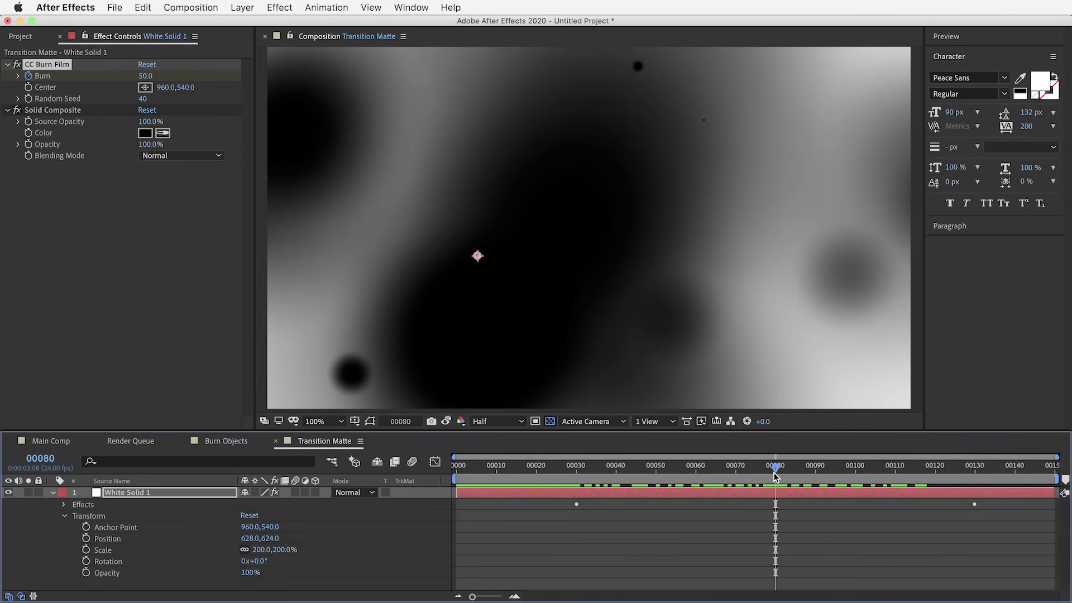
{"action": "left_click", "coordinate": [53, 492]}
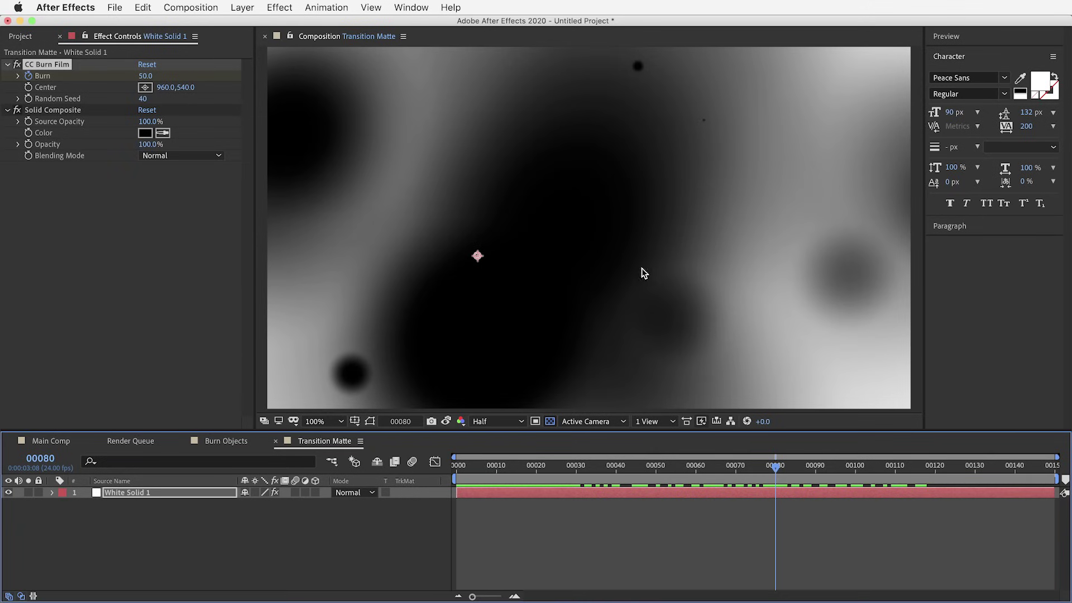
Add an adjustment layer above the white solid and apply the Brightness & Contrast effect to it
{"action": "left_click", "coordinate": [249, 8]}
{"action": "mouse_move", "coordinate": [252, 24]}
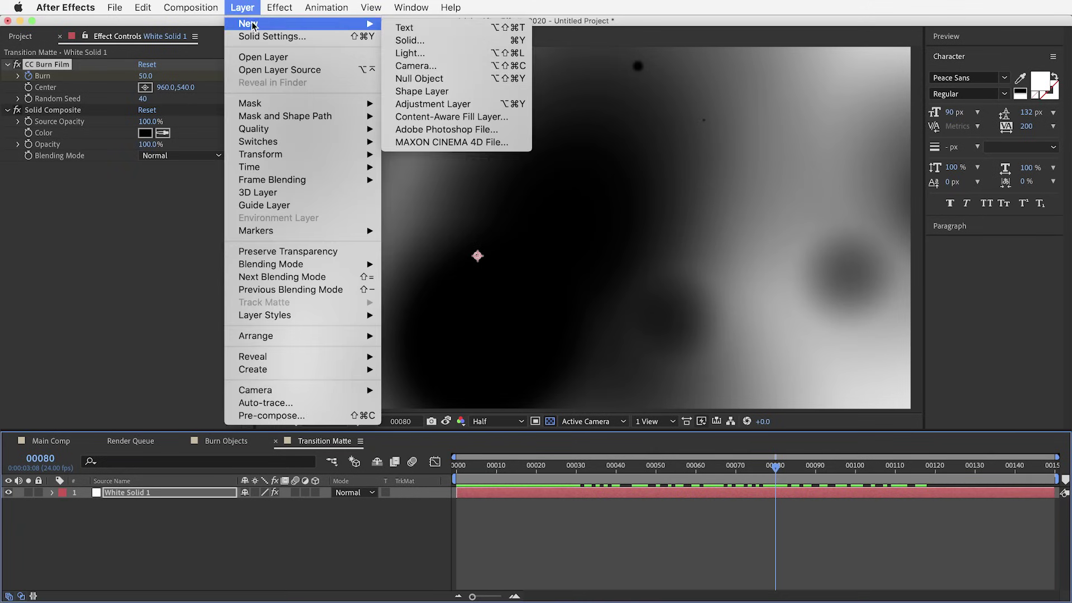
{"action": "left_click", "coordinate": [434, 104]}
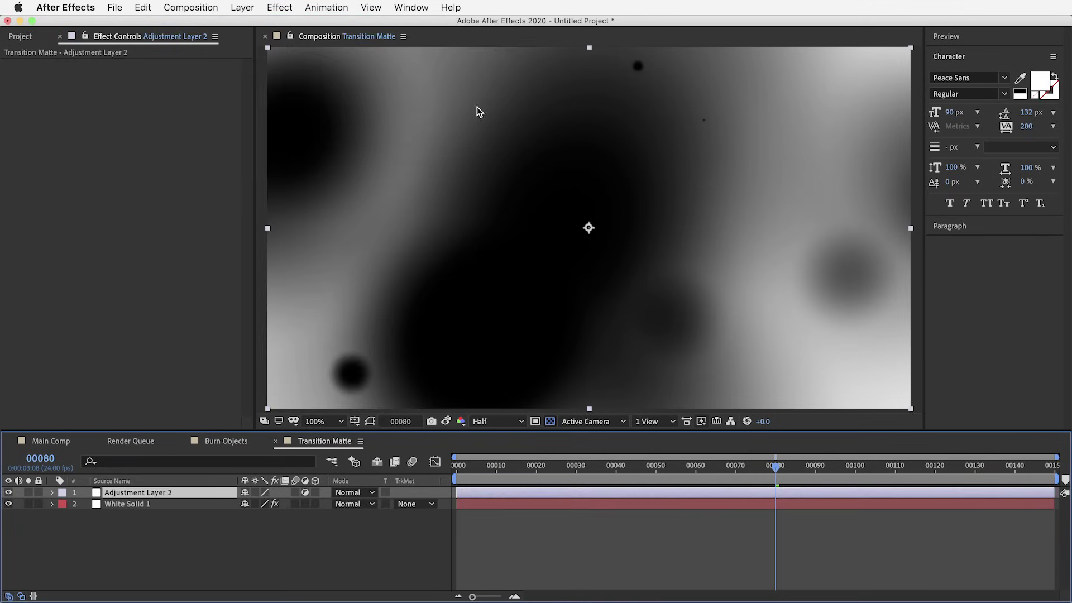
{"action": "left_click", "coordinate": [284, 11]}
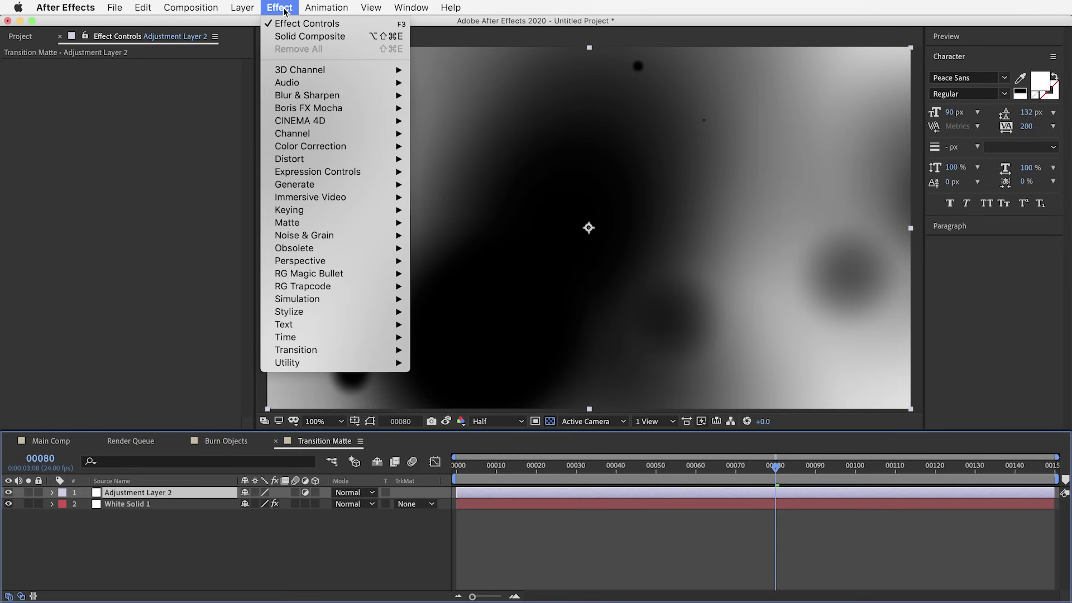
{"action": "mouse_move", "coordinate": [320, 149]}
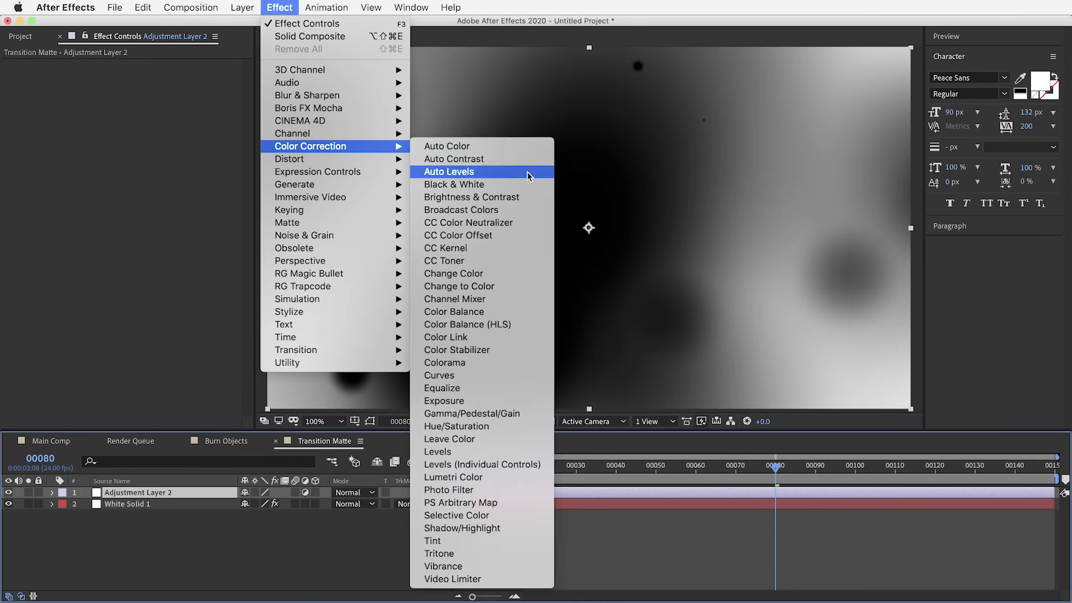
{"action": "left_click", "coordinate": [492, 202]}
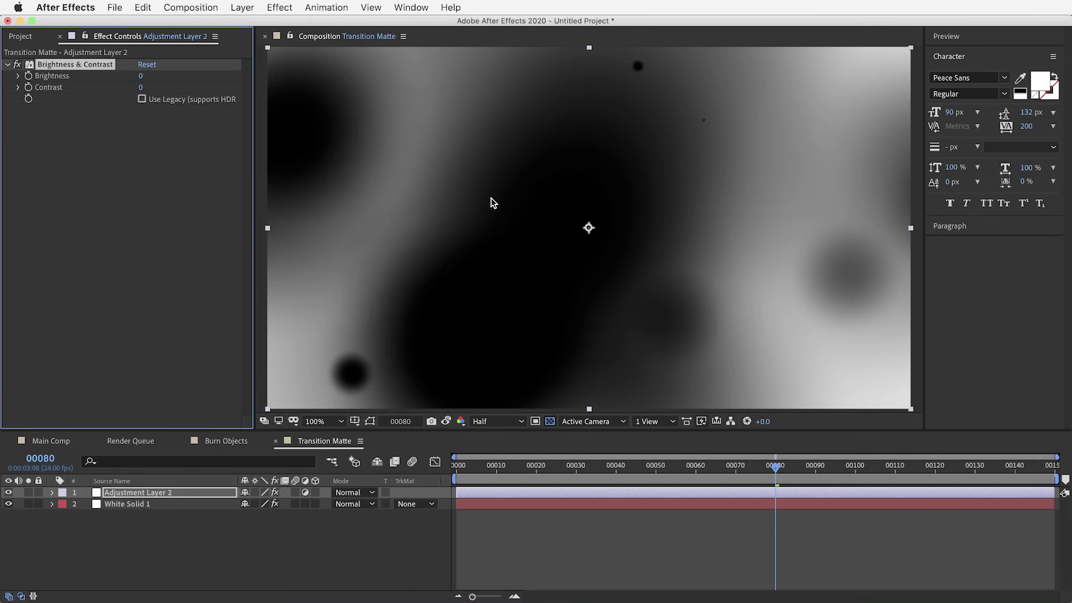
Enable Use Legacy, raise the Contrast to 100, and inspect the matte edges up close around frame 71
{"action": "left_click", "coordinate": [142, 100]}
{"action": "left_click_drag", "start_coordinate": [256, 152], "coordinate": [268, 153]}
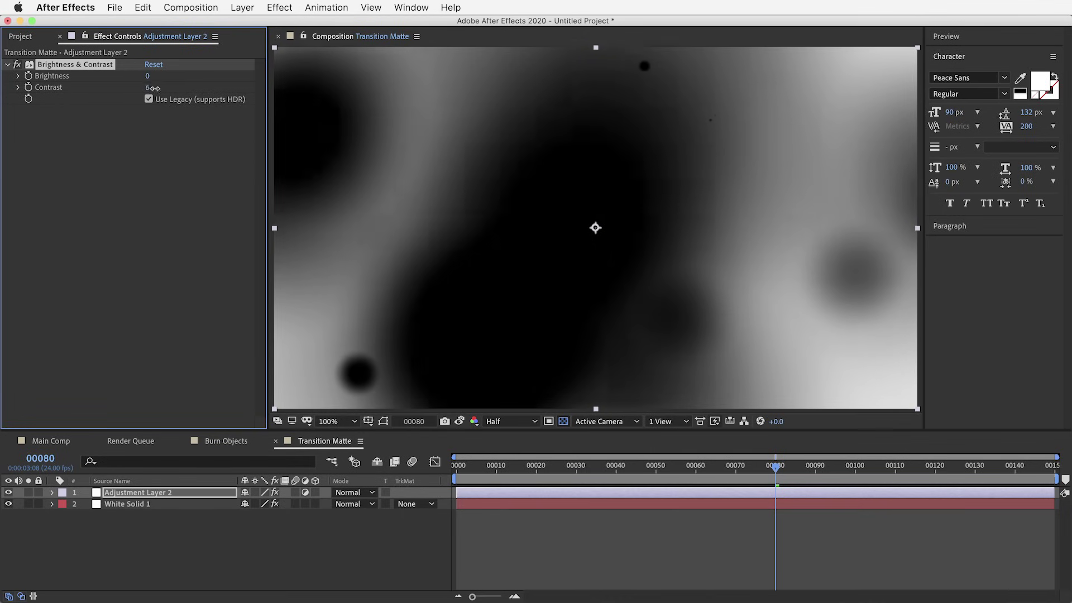
{"action": "left_click_drag", "start_coordinate": [148, 88], "coordinate": [221, 92]}
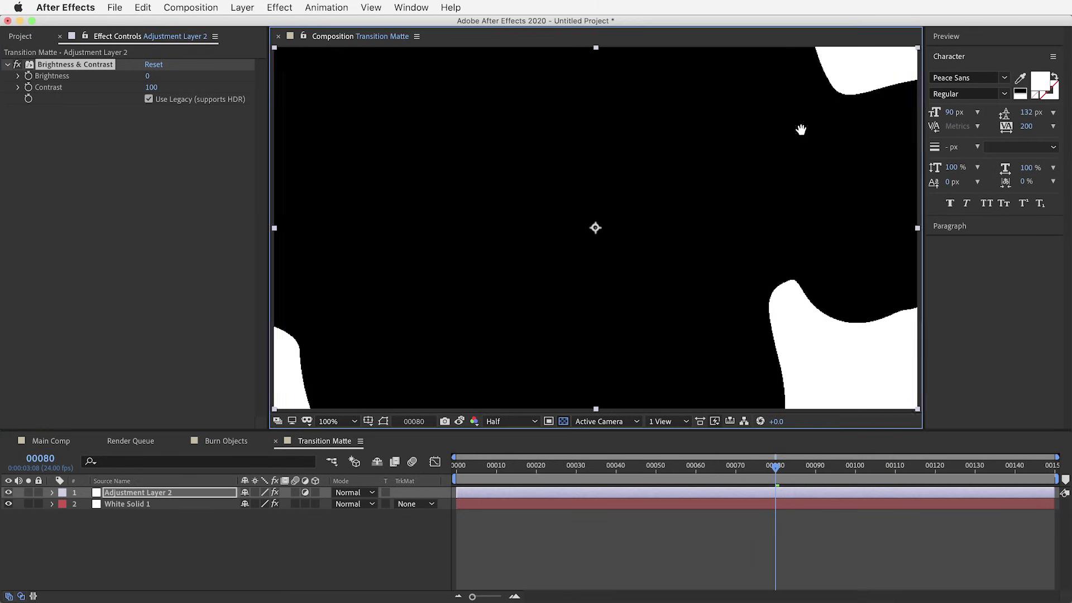
{"action": "scroll", "coordinate": [637, 239], "scroll_direction": "up", "scroll_amount": 2}
{"action": "left_click_drag", "start_coordinate": [782, 475], "coordinate": [740, 476]}
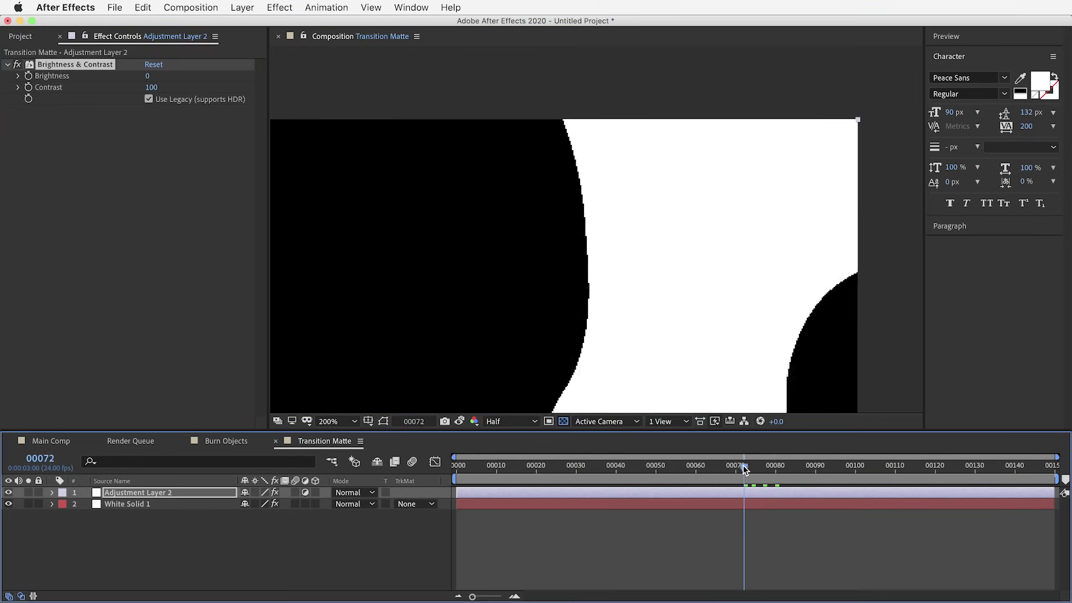
{"action": "left_click_drag", "start_coordinate": [622, 309], "coordinate": [647, 241]}
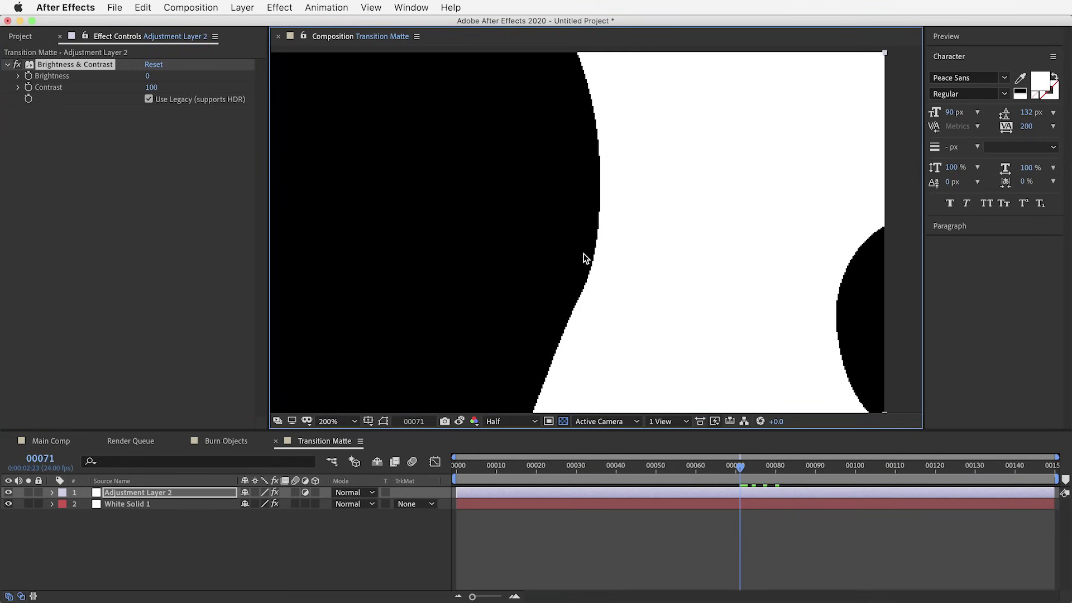
Set the Contrast to 99 and check the matte edges across nearby frames, stopping at frame 65
{"action": "left_click", "coordinate": [156, 90]}
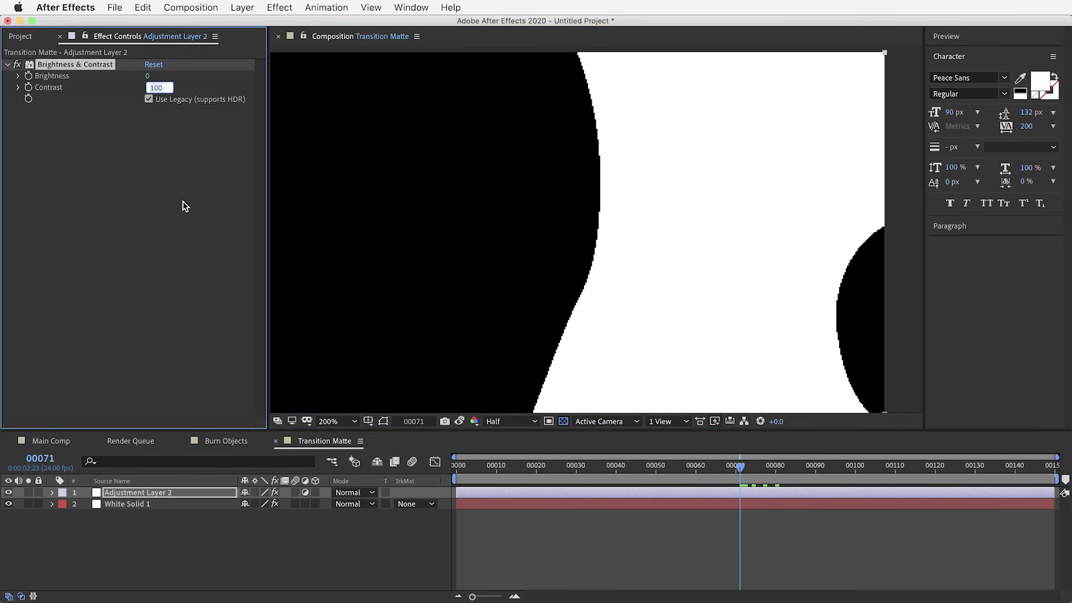
{"action": "type", "text": "99"}
{"action": "key", "text": "Return"}
{"action": "key", "text": "comma"}
{"action": "key", "text": "comma"}
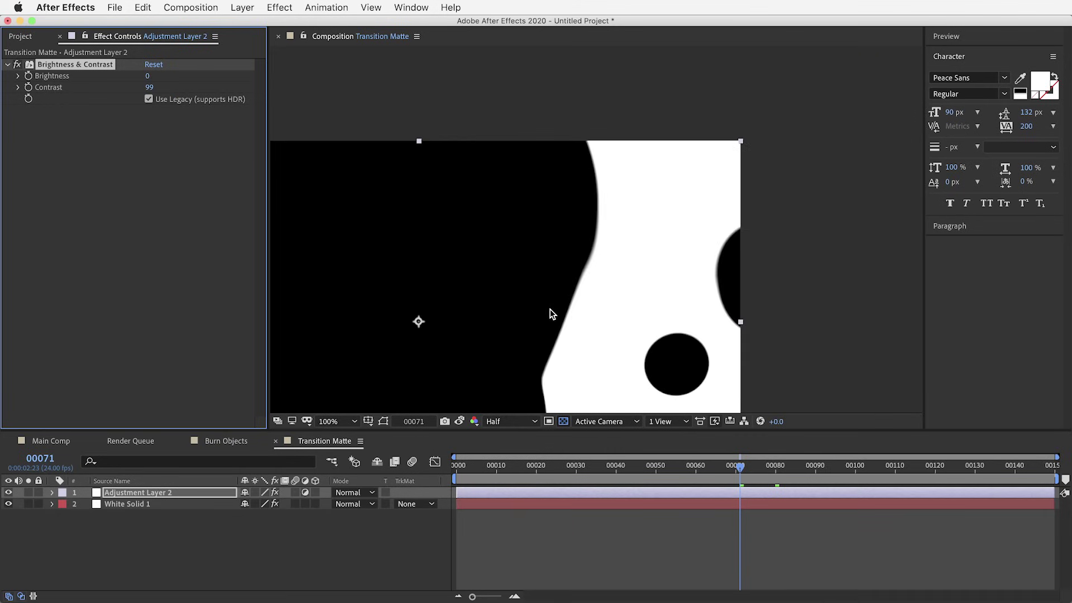
{"action": "left_click_drag", "start_coordinate": [539, 315], "coordinate": [636, 266]}
{"action": "key", "text": "period"}
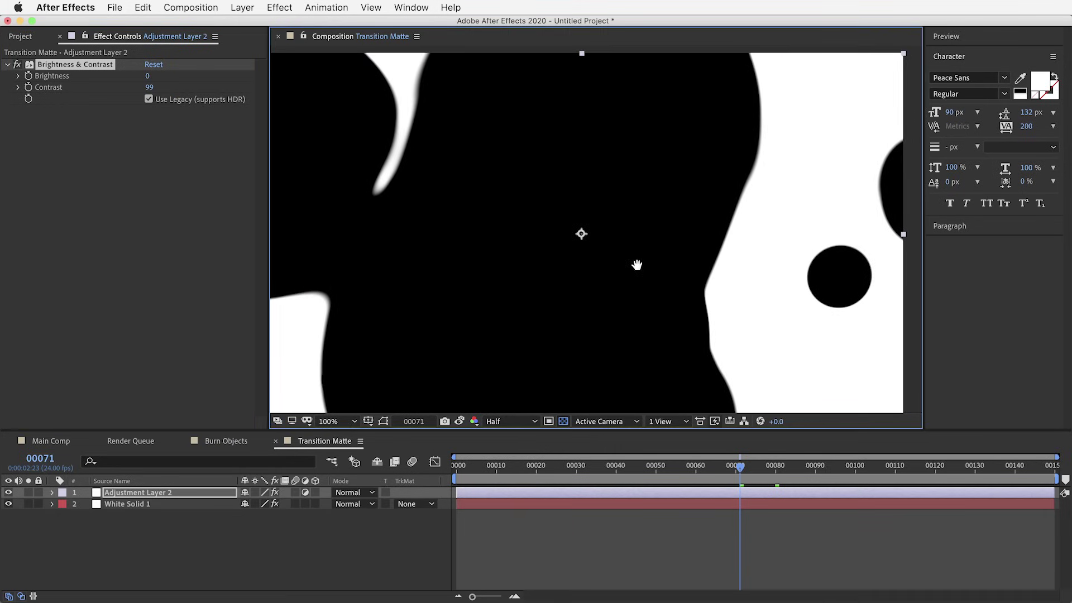
{"action": "left_click_drag", "start_coordinate": [721, 469], "coordinate": [696, 470]}
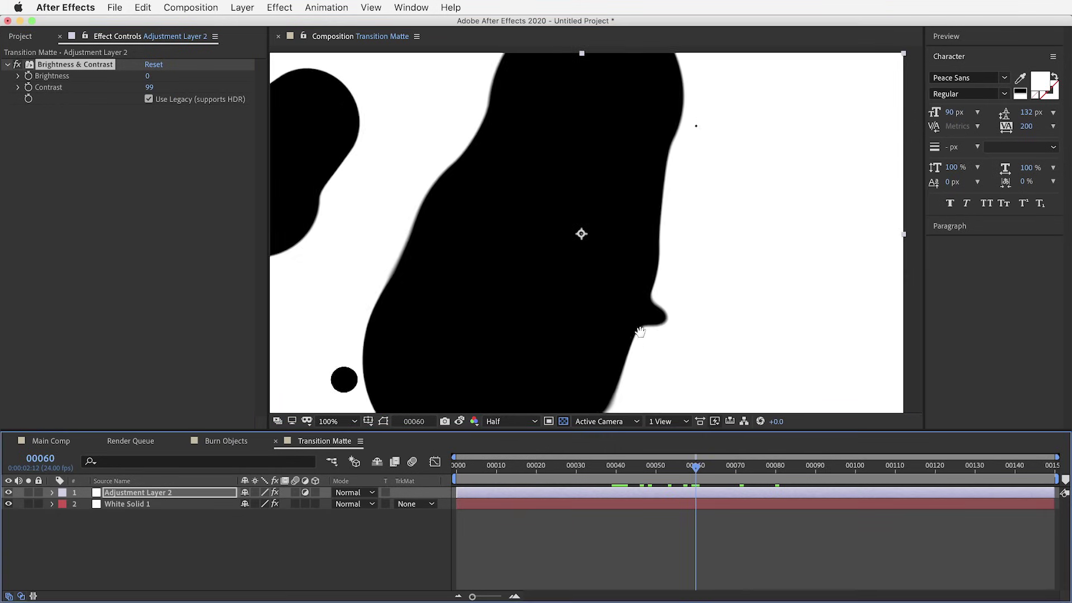
{"action": "left_click_drag", "start_coordinate": [642, 332], "coordinate": [658, 330]}
{"action": "left_click_drag", "start_coordinate": [665, 473], "coordinate": [717, 472]}
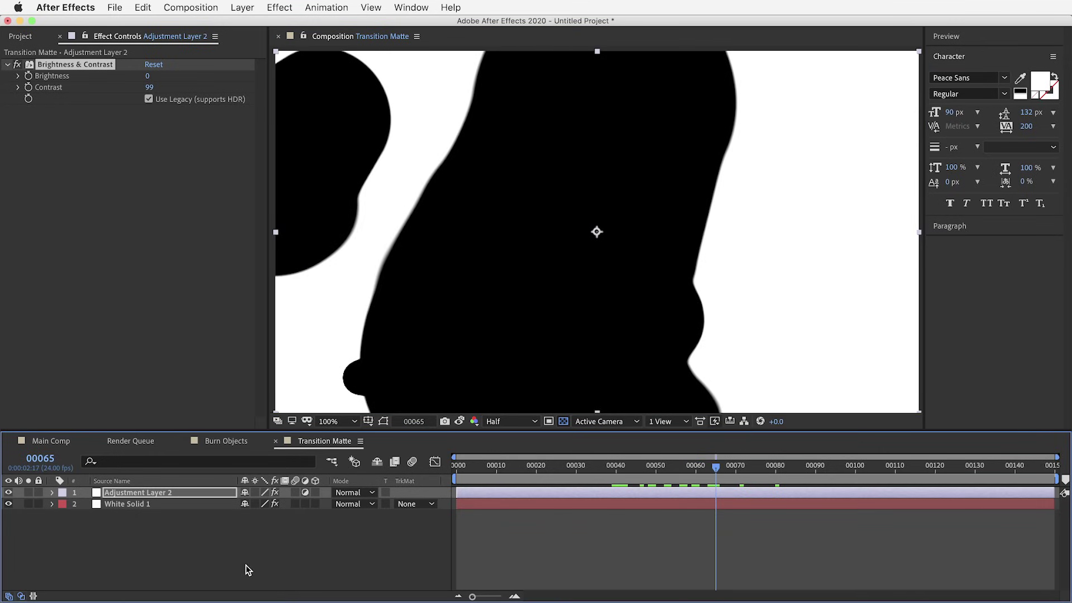
Create a 1920 x 1080 blue solid named Fractal Noise directly above the white solid
{"action": "left_click", "coordinate": [139, 505]}
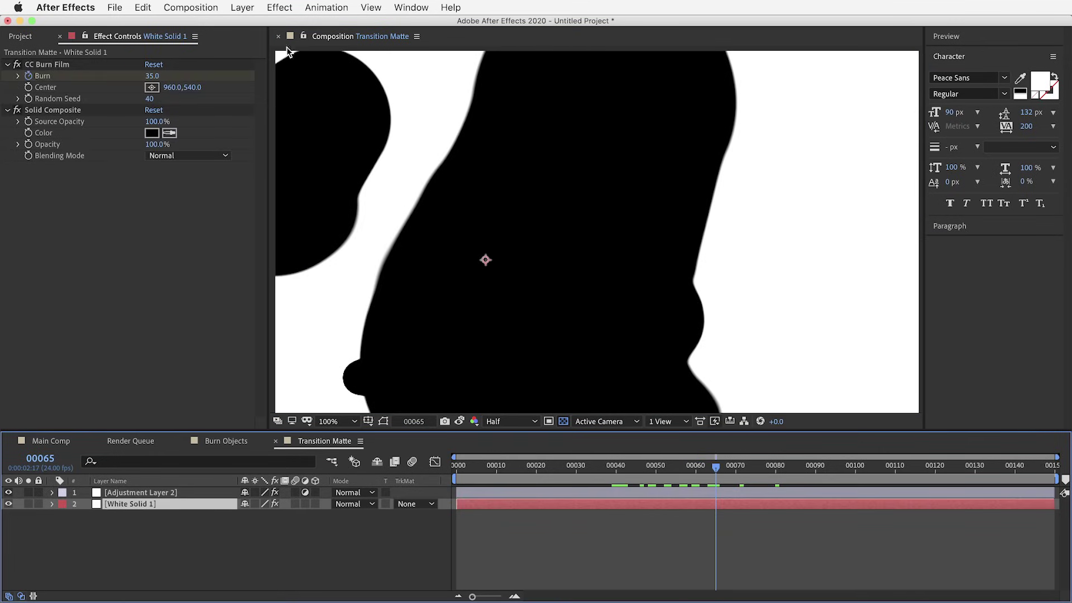
{"action": "left_click", "coordinate": [242, 7]}
{"action": "mouse_move", "coordinate": [252, 25]}
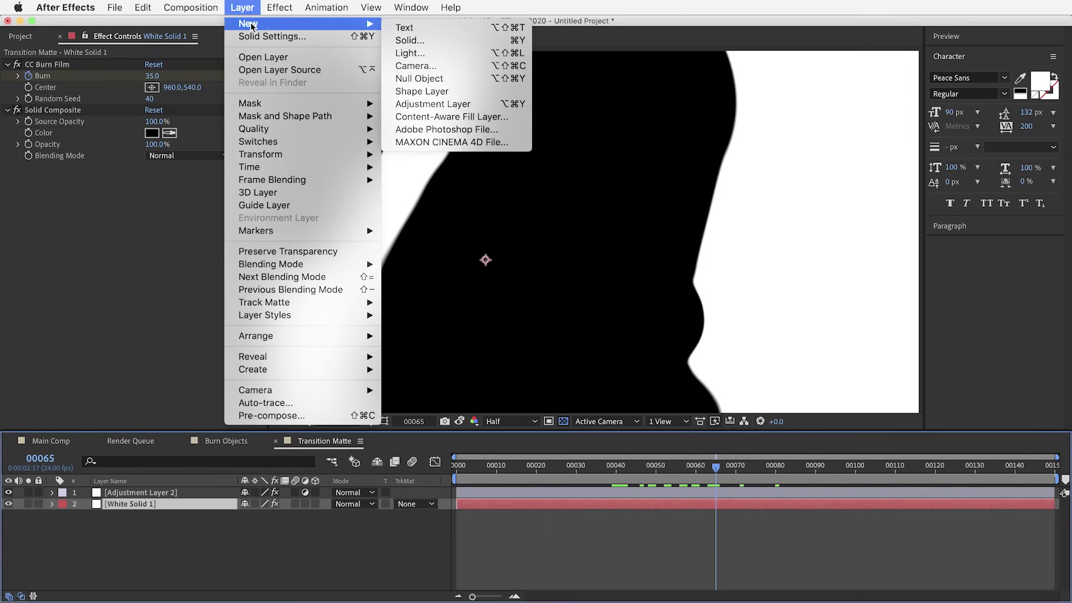
{"action": "left_click", "coordinate": [446, 42]}
{"action": "left_click", "coordinate": [467, 320]}
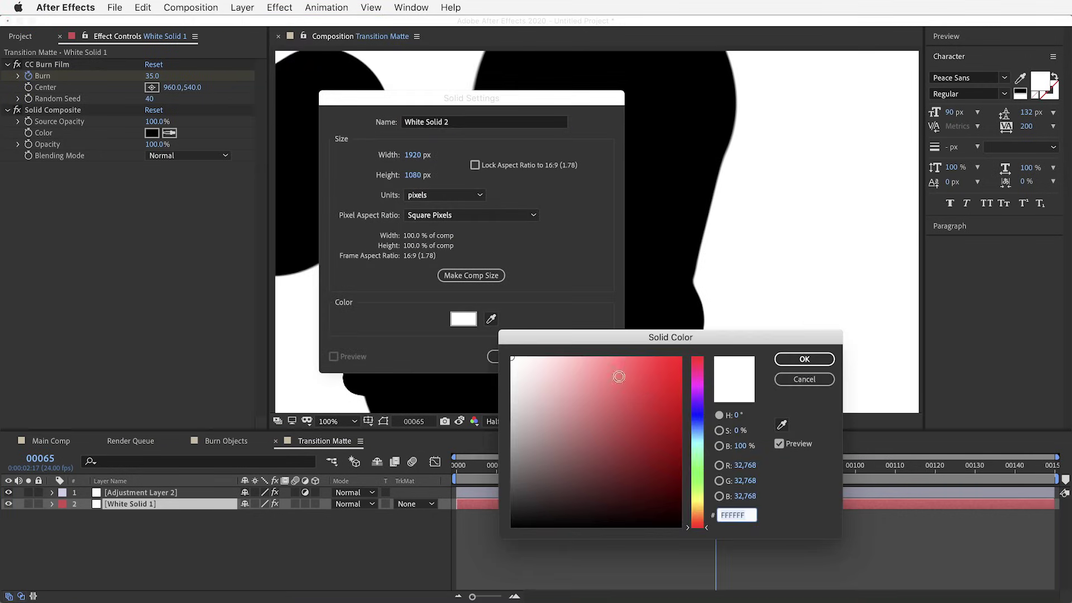
{"action": "left_click", "coordinate": [698, 443]}
{"action": "left_click", "coordinate": [804, 359]}
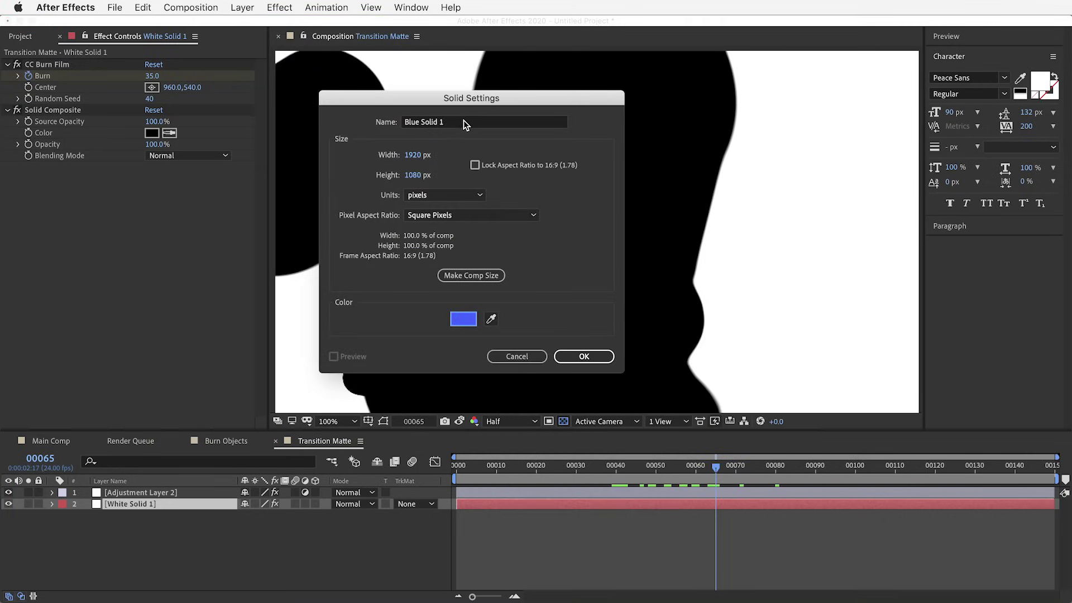
{"action": "left_click", "coordinate": [464, 122]}
{"action": "type", "text": "Fra"}
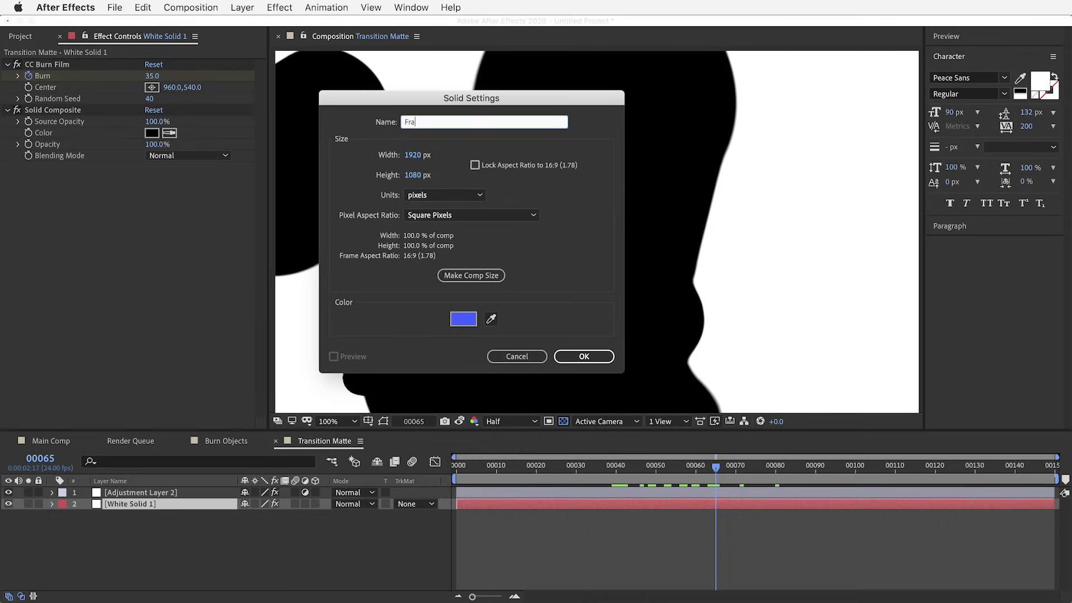
{"action": "type", "text": "ctal Noise"}
{"action": "key", "text": "Return"}
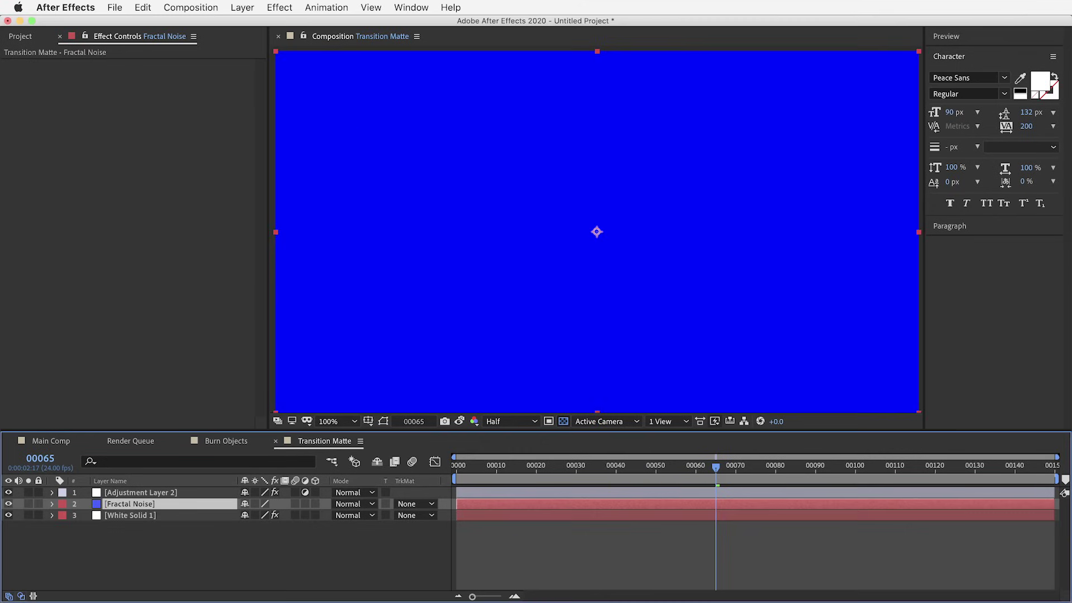
Apply the Fractal Noise effect to the blue Fractal Noise solid and set the layer's blending mode to Overlay
{"action": "left_click", "coordinate": [279, 7]}
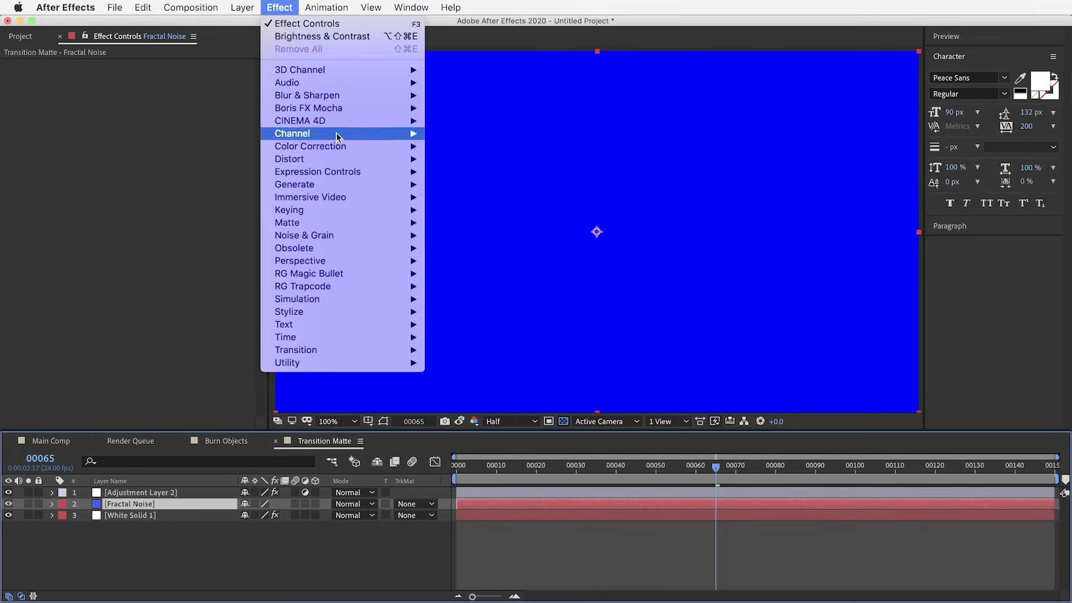
{"action": "mouse_move", "coordinate": [353, 240]}
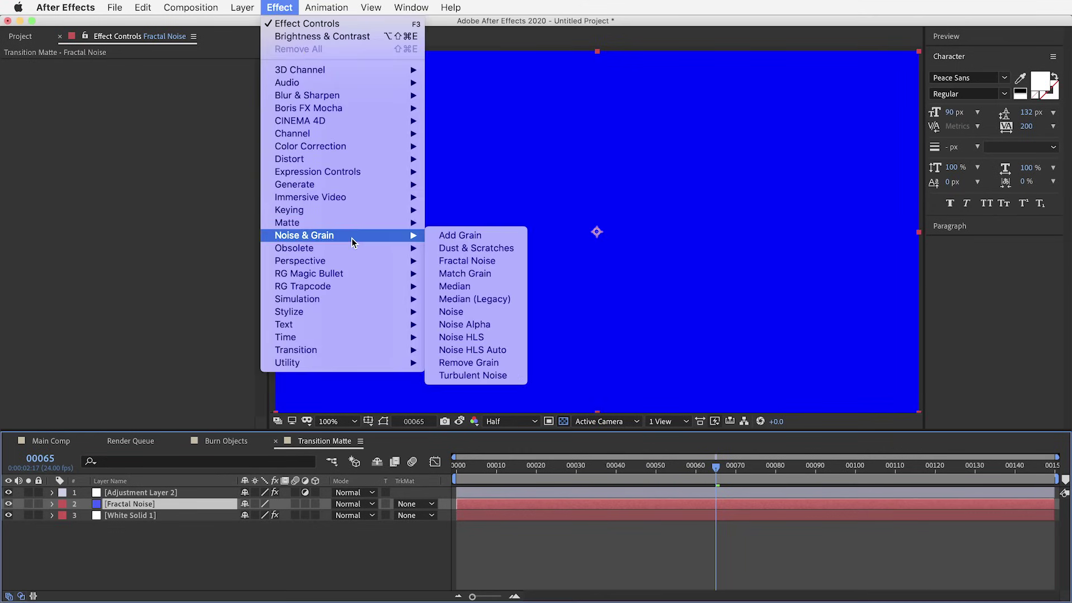
{"action": "left_click", "coordinate": [484, 263]}
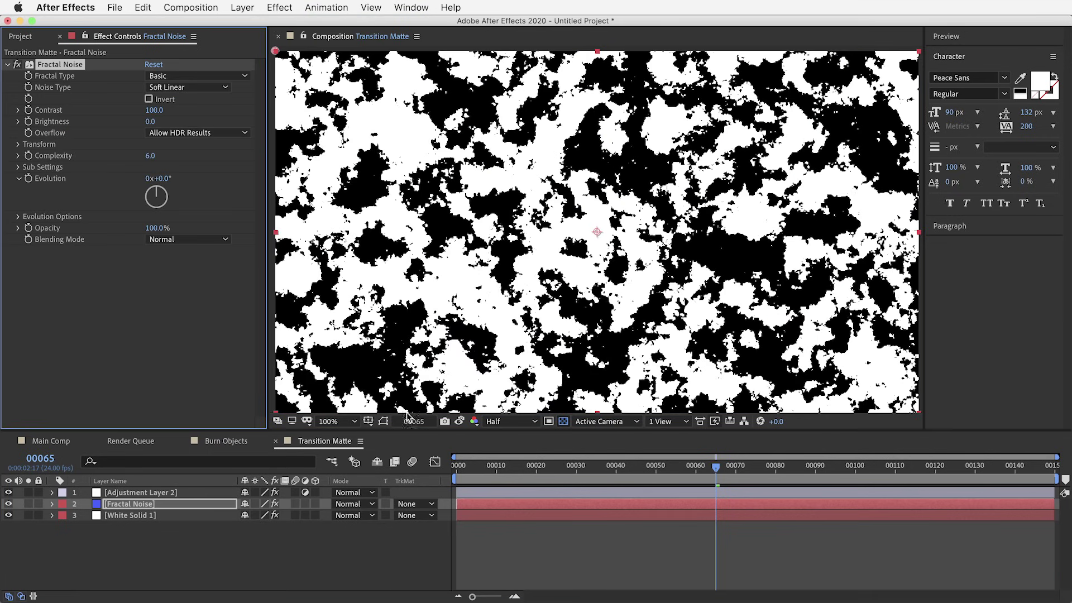
{"action": "left_click", "coordinate": [360, 506]}
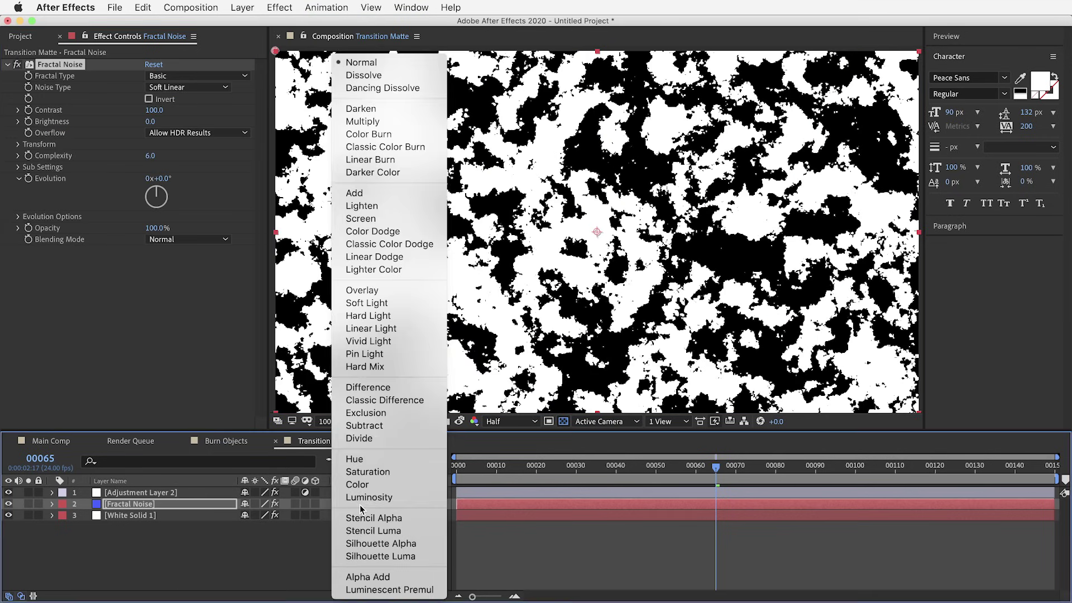
{"action": "left_click", "coordinate": [377, 292]}
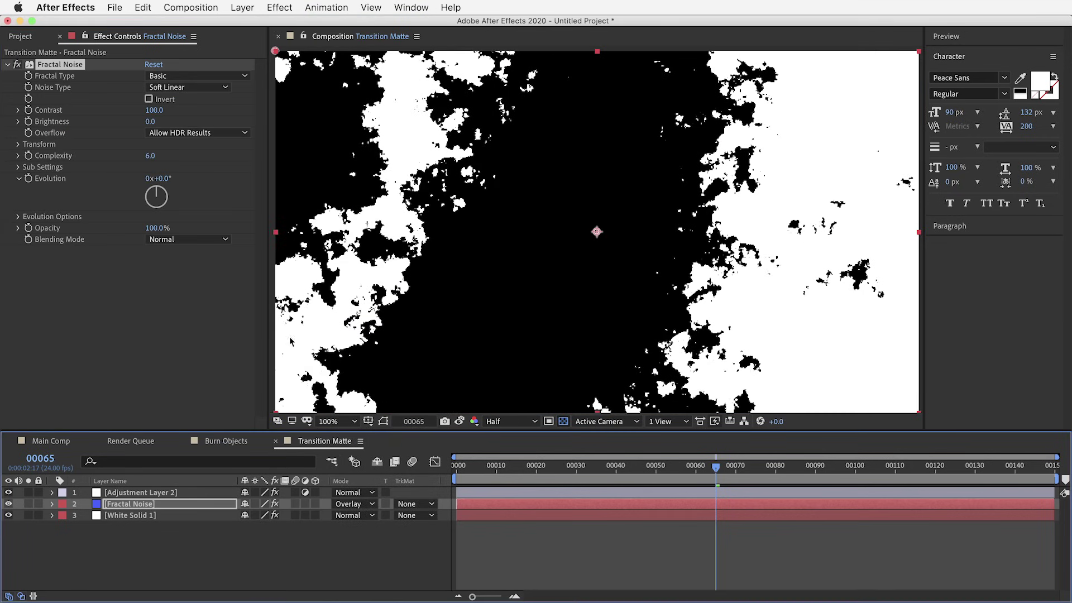
Set the Fractal Noise effect's Scale to 200, check the matte at frame 58, and undo a trial Contrast change
{"action": "left_click", "coordinate": [18, 145]}
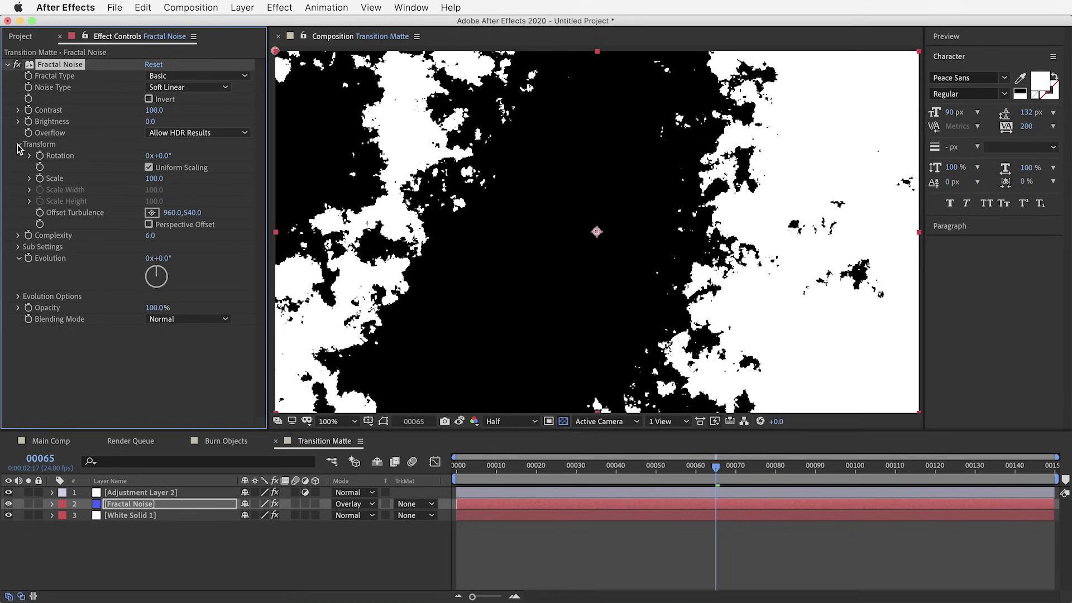
{"action": "left_click", "coordinate": [156, 179]}
{"action": "type", "text": "200"}
{"action": "key", "text": "Return"}
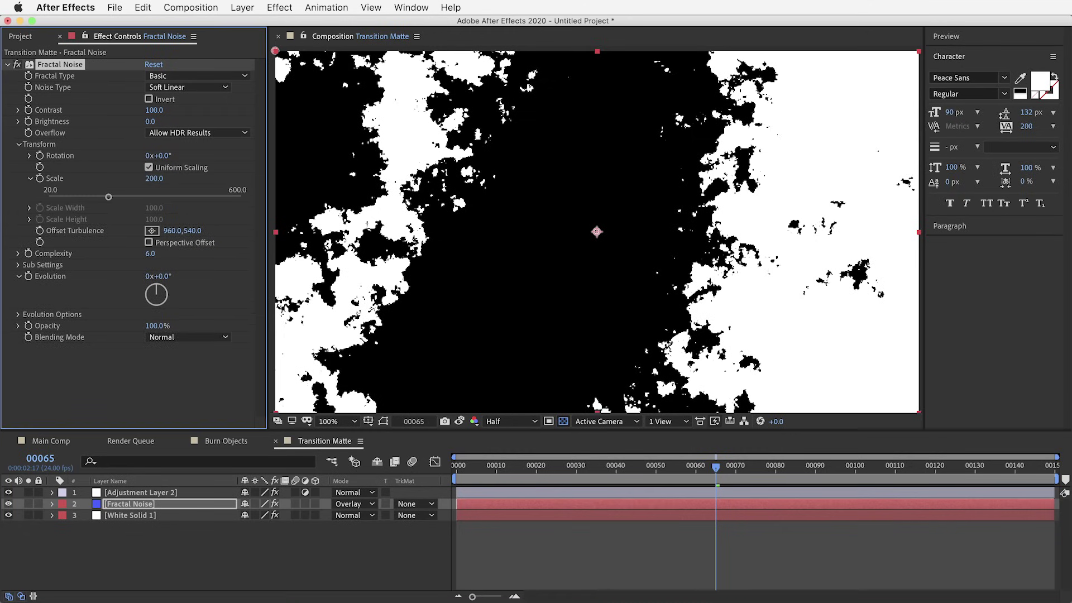
{"action": "mouse_move", "coordinate": [704, 466]}
{"action": "left_mouse_down"}
{"action": "mouse_move", "coordinate": [563, 465]}
{"action": "mouse_move", "coordinate": [792, 470]}
{"action": "mouse_move", "coordinate": [604, 466]}
{"action": "mouse_move", "coordinate": [708, 469]}
{"action": "mouse_move", "coordinate": [689, 469]}
{"action": "left_mouse_up"}
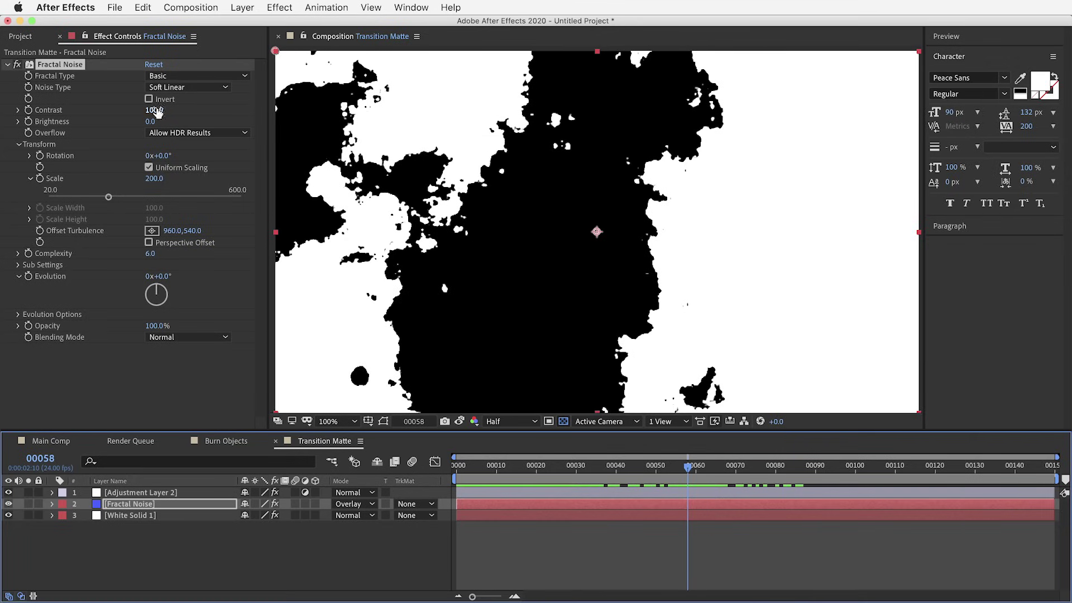
{"action": "left_click_drag", "start_coordinate": [154, 110], "coordinate": [138, 117]}
{"action": "key", "text": "super+z"}
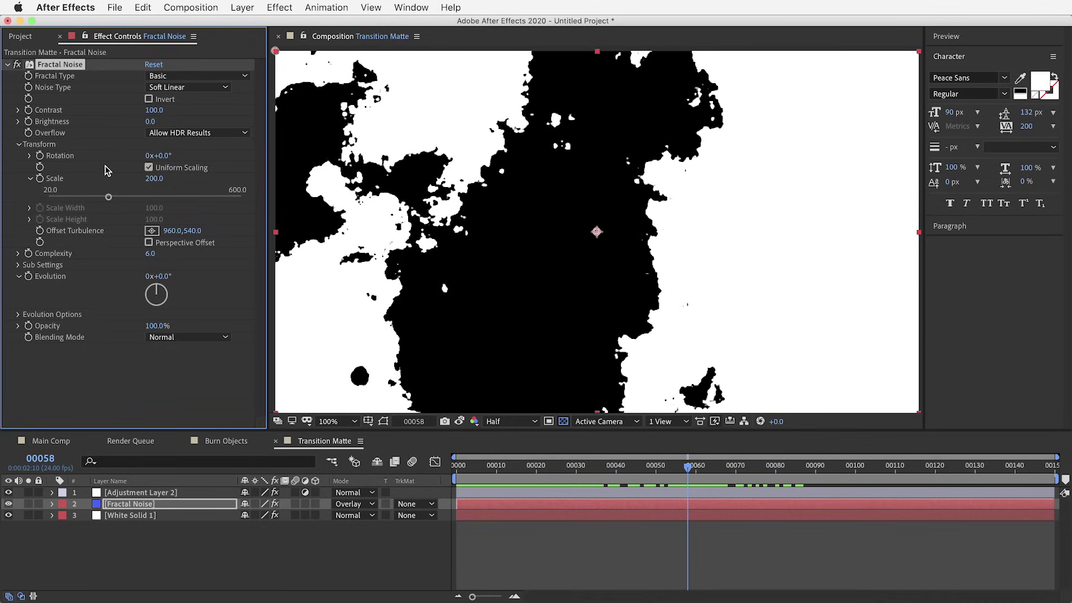
Set the Fractal Noise layer's Opacity to 25% and check the matte across the timeline, stopping at frame 66
{"action": "left_click", "coordinate": [53, 504]}
{"action": "left_click_drag", "start_coordinate": [567, 469], "coordinate": [705, 469]}
{"action": "left_click", "coordinate": [64, 527]}
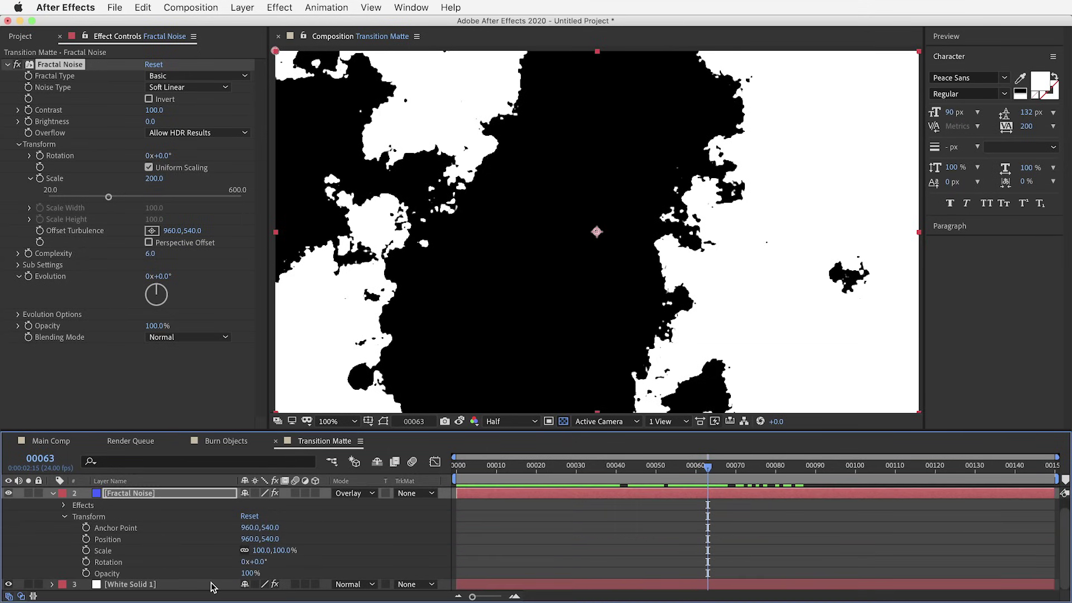
{"action": "left_click", "coordinate": [248, 574]}
{"action": "type", "text": "25"}
{"action": "key", "text": "Return"}
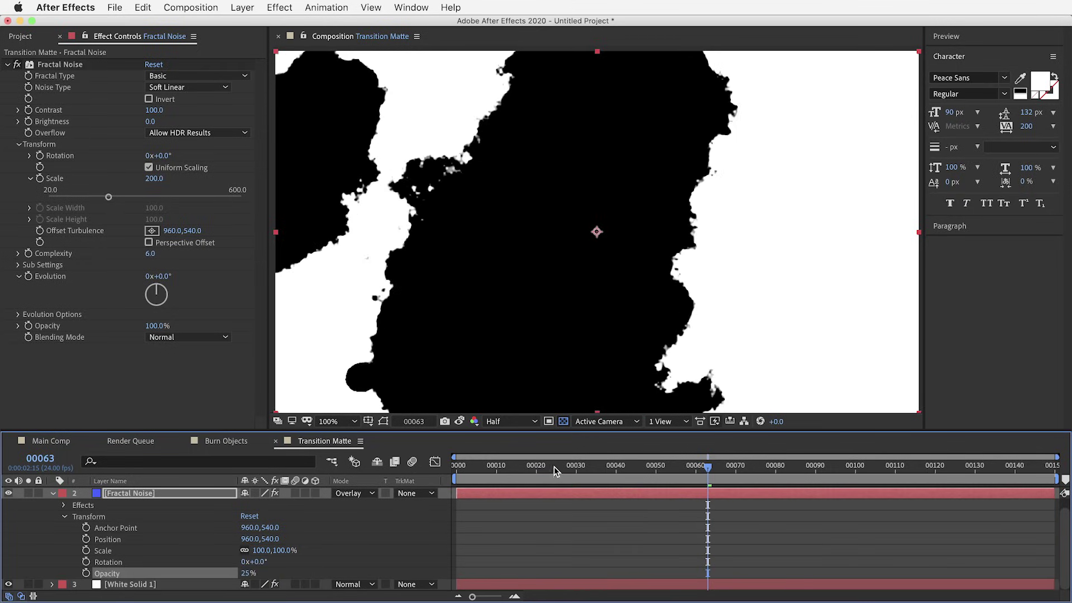
{"action": "left_click_drag", "start_coordinate": [554, 467], "coordinate": [721, 470]}
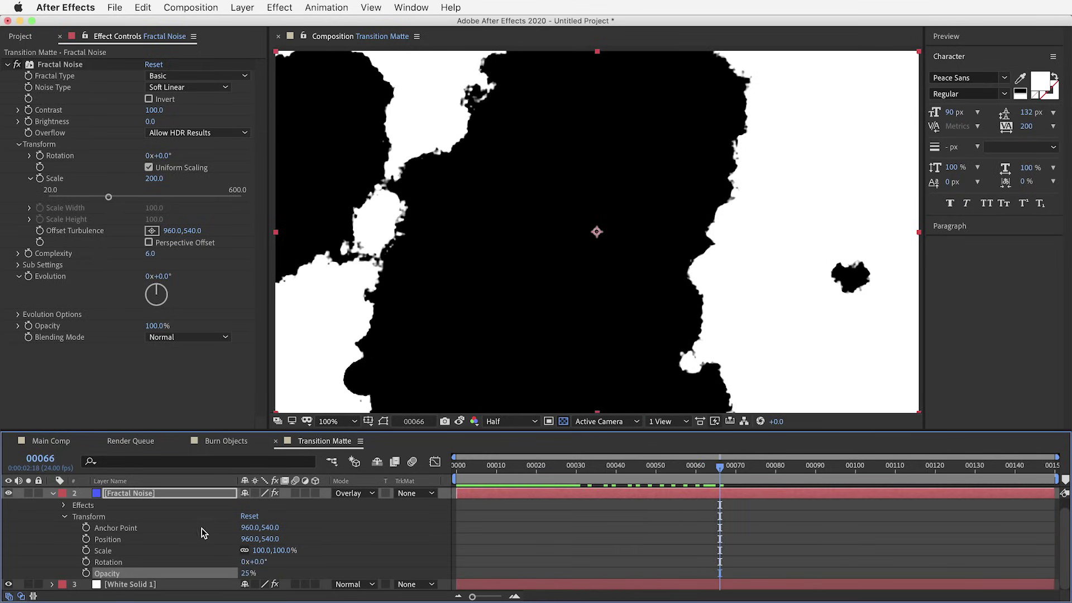
Place the Burn Objects comp between the adjustment layer and the Fractal Noise layer, and reveal the adjustment layer's effect
{"action": "key", "text": "u"}
{"action": "left_click", "coordinate": [20, 37]}
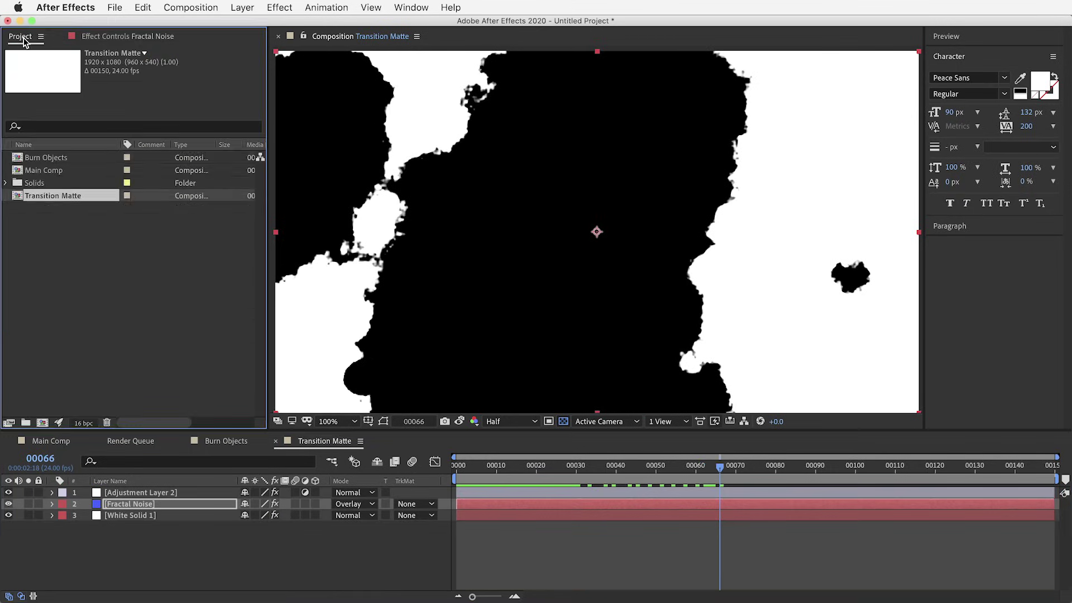
{"action": "left_click", "coordinate": [47, 158]}
{"action": "mouse_move", "coordinate": [47, 158]}
{"action": "left_mouse_down"}
{"action": "mouse_move", "coordinate": [91, 186]}
{"action": "mouse_move", "coordinate": [229, 356]}
{"action": "mouse_move", "coordinate": [179, 476]}
{"action": "mouse_move", "coordinate": [145, 501]}
{"action": "left_mouse_up"}
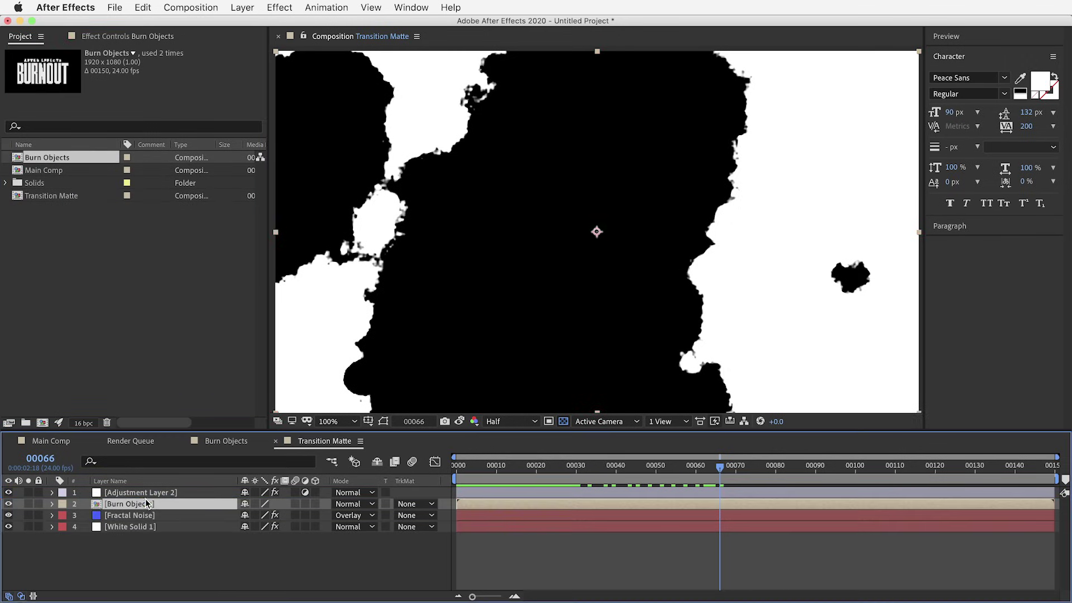
{"action": "left_click", "coordinate": [144, 494]}
{"action": "key", "text": "e"}
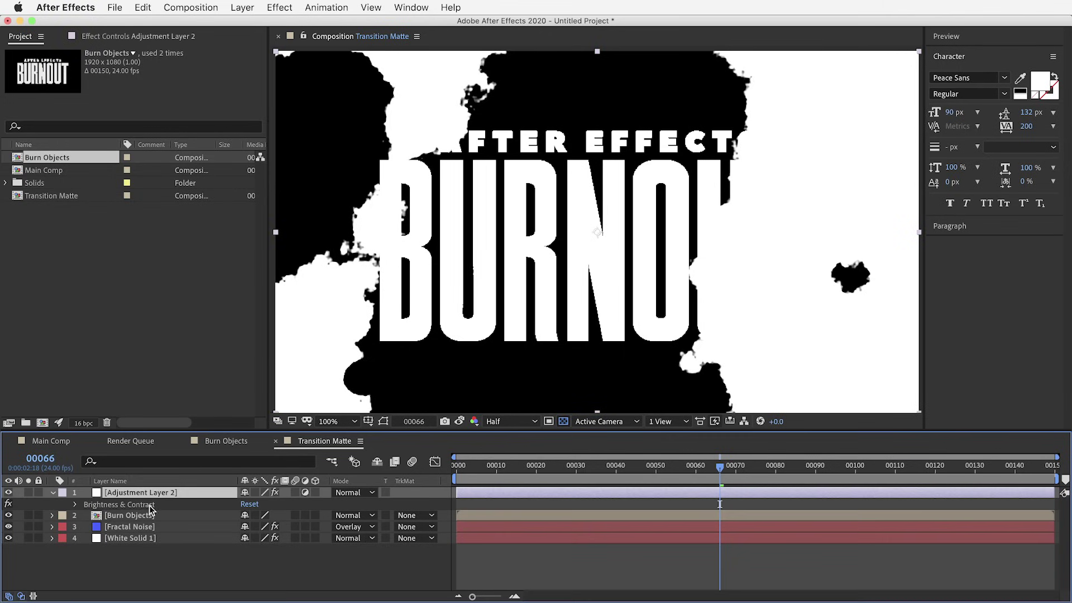
Set the Burn Objects layer's blending mode to Overlay
{"action": "left_click", "coordinate": [139, 517]}
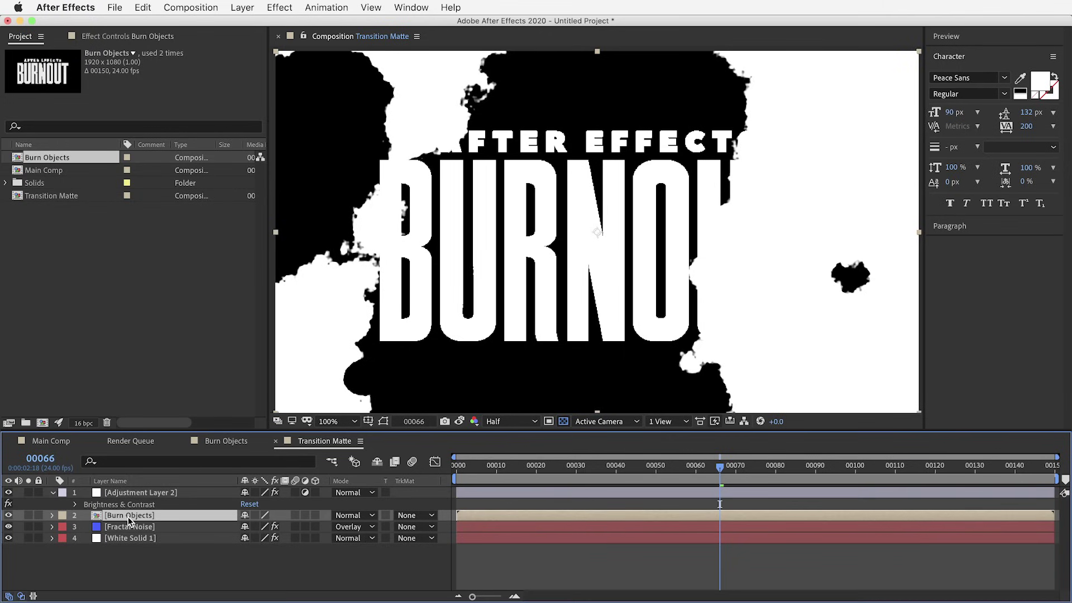
{"action": "left_click", "coordinate": [352, 515]}
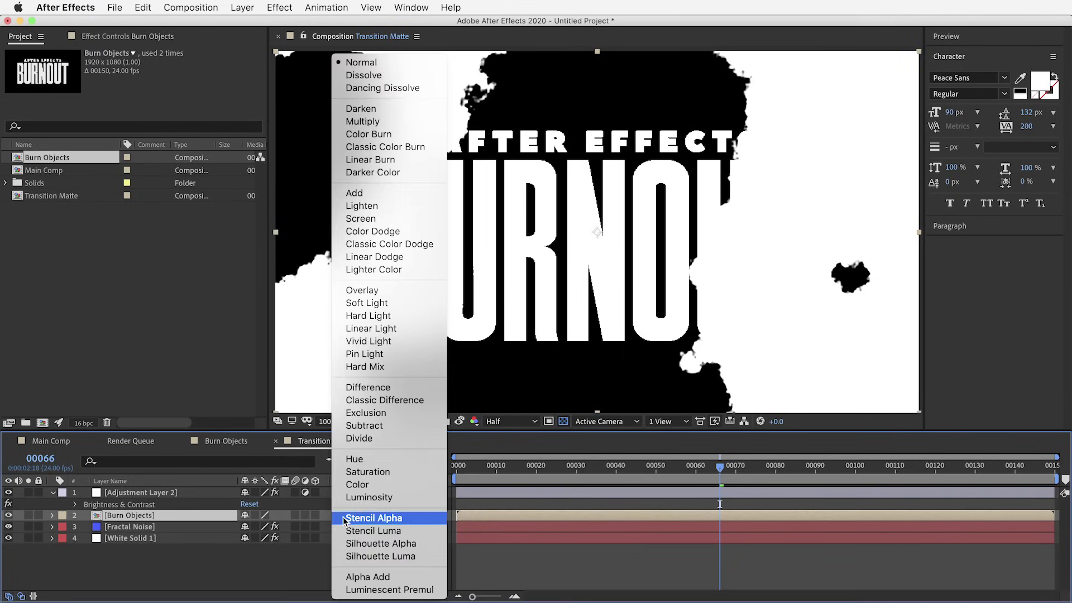
{"action": "left_click", "coordinate": [383, 290]}
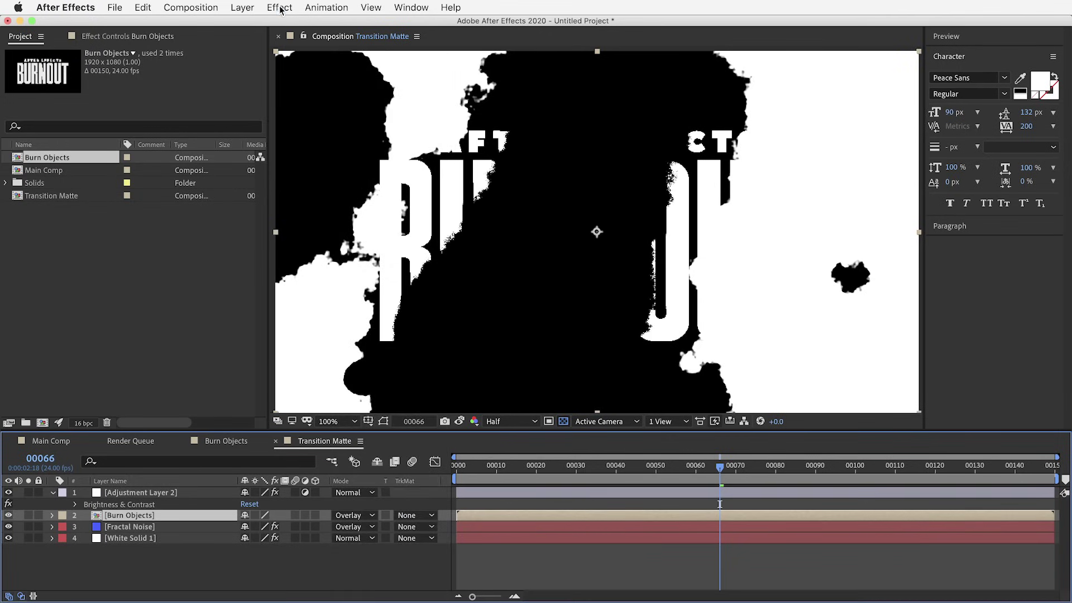
Apply Gaussian Blur to the Burn Objects layer with a Blurriness of 40
{"action": "left_click", "coordinate": [280, 8]}
{"action": "mouse_move", "coordinate": [302, 97]}
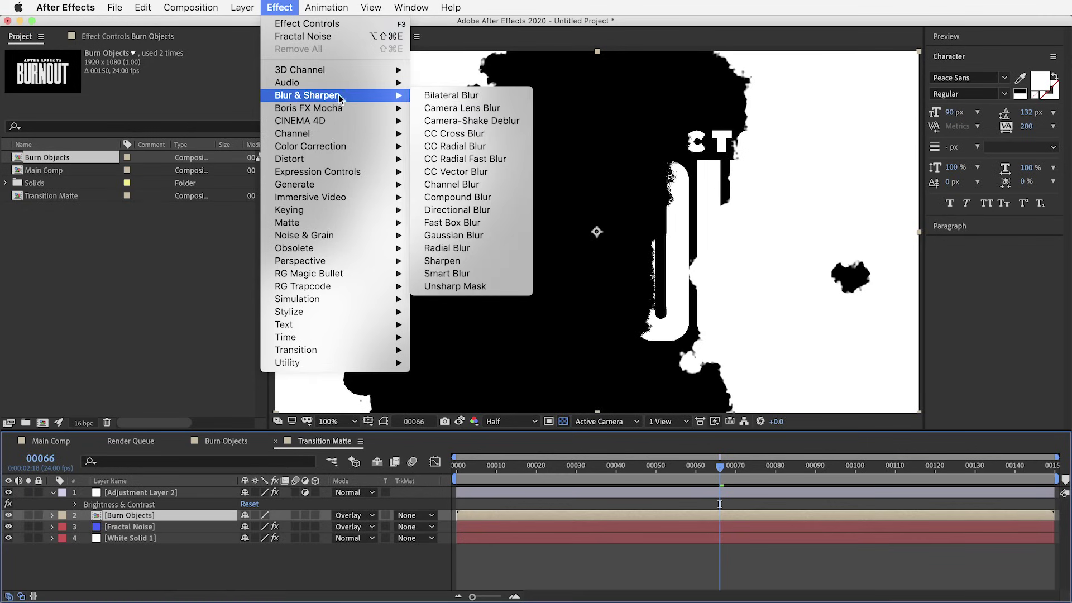
{"action": "left_click", "coordinate": [479, 237]}
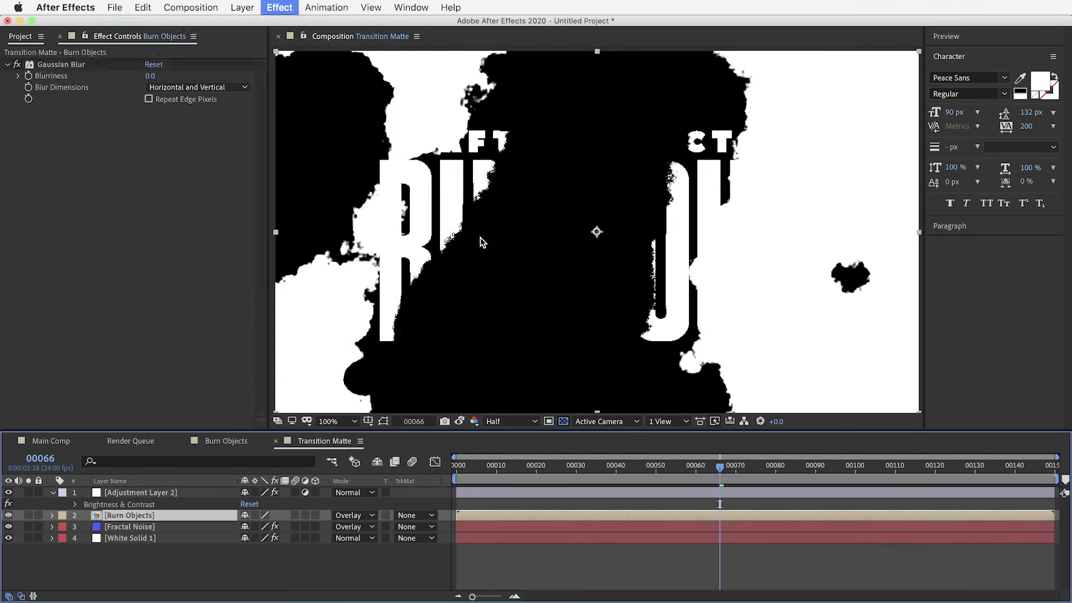
{"action": "left_click", "coordinate": [151, 76]}
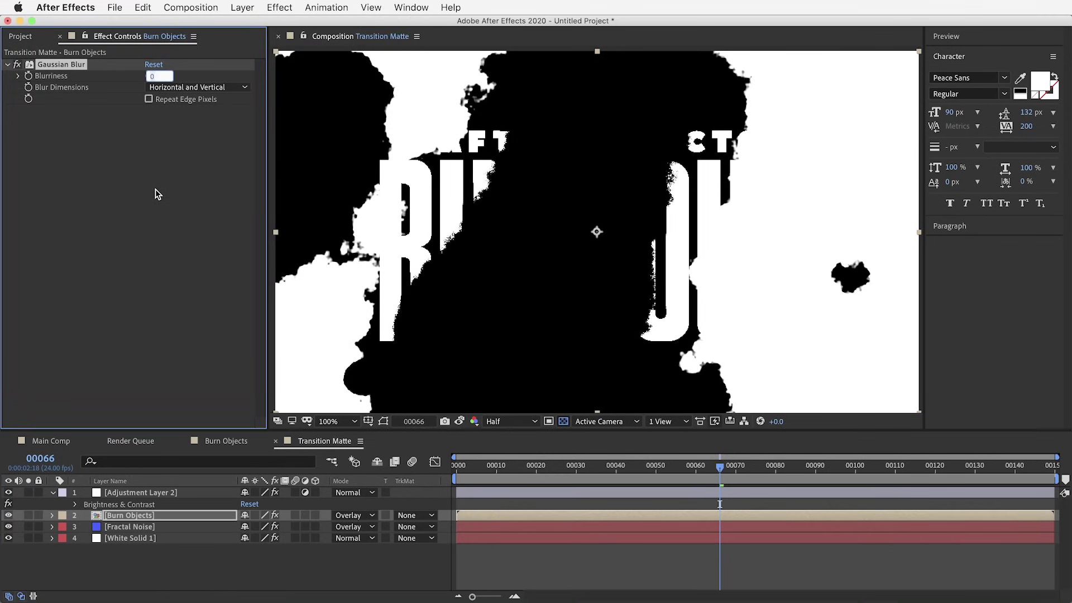
{"action": "type", "text": "40"}
{"action": "key", "text": "Return"}
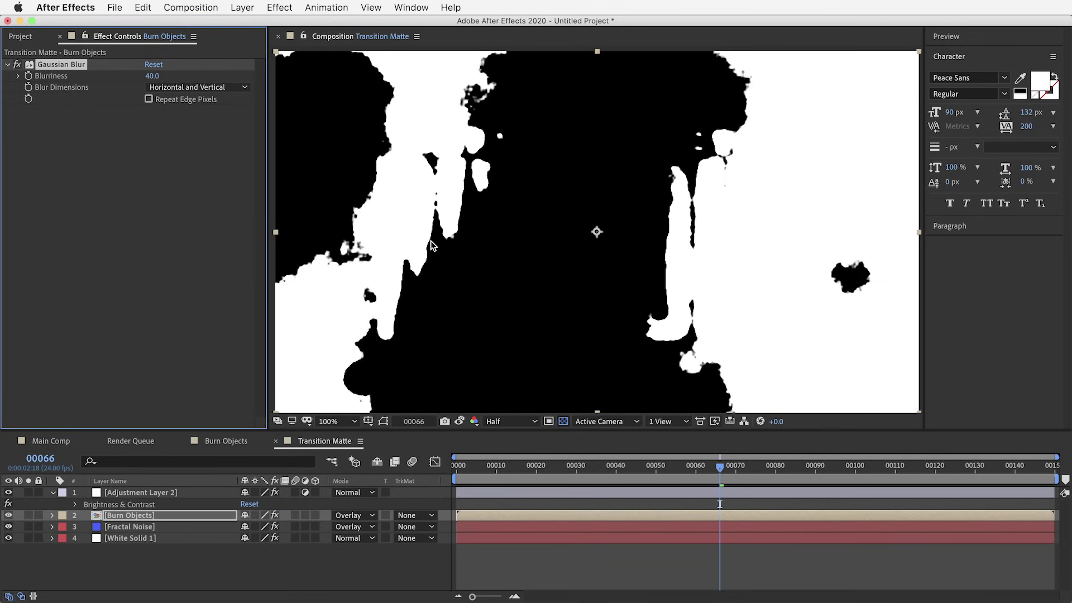
Compare the transition matte with the Burn Objects layer hidden and shown across several frames, stopping at frame 57
{"action": "left_click_drag", "start_coordinate": [563, 466], "coordinate": [738, 487]}
{"action": "left_click_drag", "start_coordinate": [749, 488], "coordinate": [739, 488]}
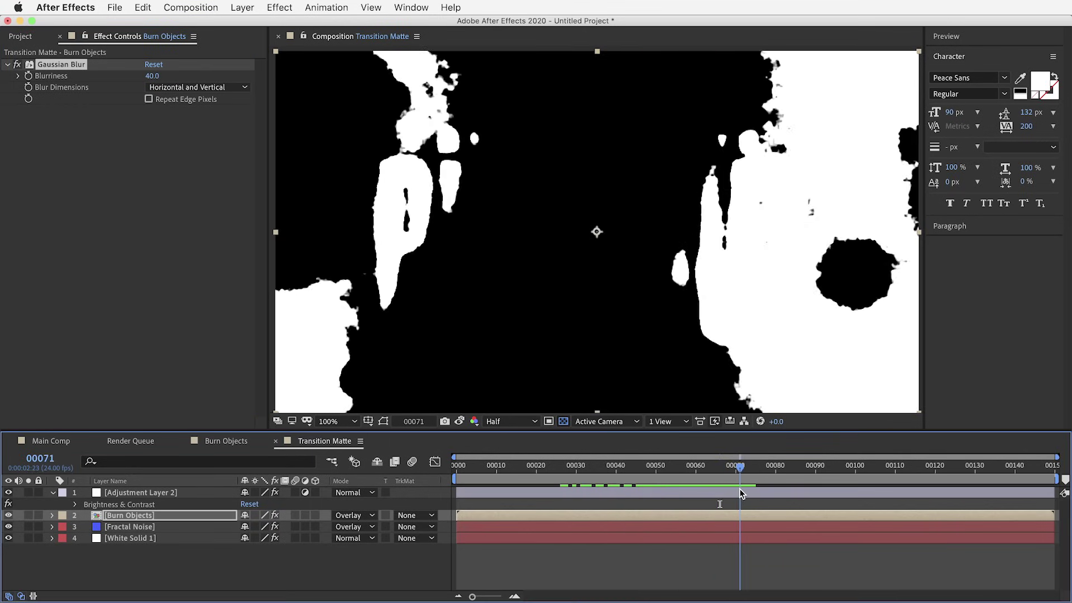
{"action": "left_click", "coordinate": [8, 515]}
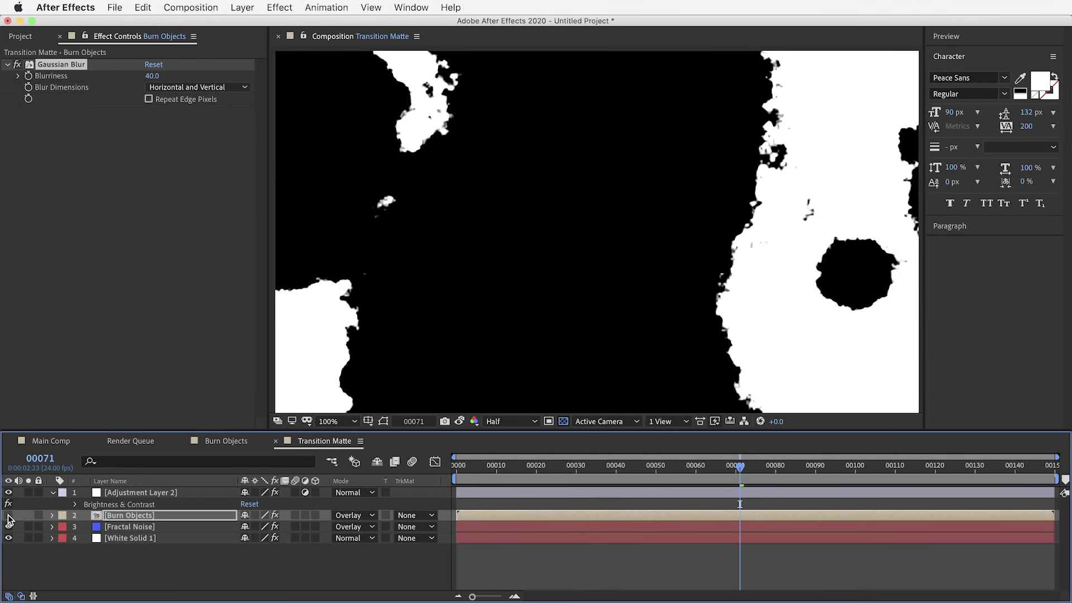
{"action": "left_click", "coordinate": [9, 514]}
{"action": "left_click", "coordinate": [635, 468]}
{"action": "left_click_drag", "start_coordinate": [635, 472], "coordinate": [700, 474]}
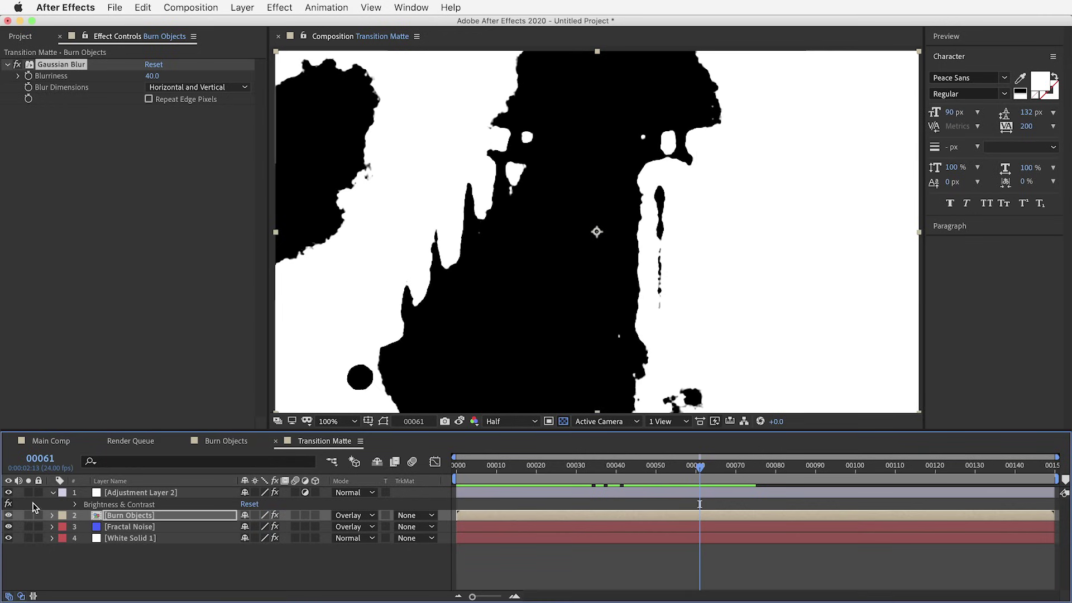
{"action": "left_click", "coordinate": [8, 515]}
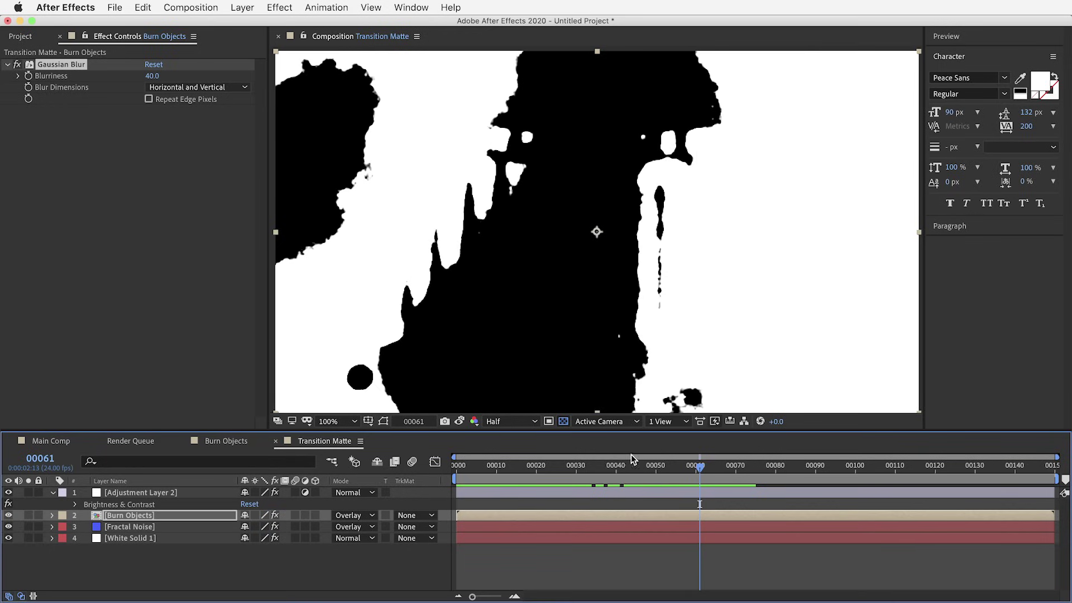
{"action": "left_click", "coordinate": [685, 472]}
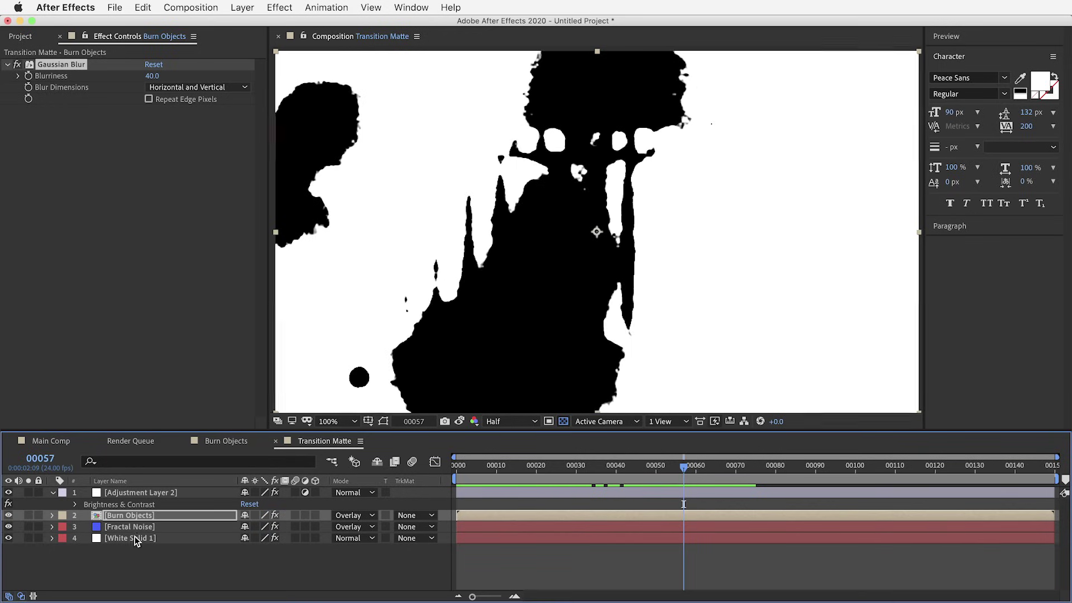
Apply Hue/Saturation to the Burn Objects layer and set its Master Saturation to -100
{"action": "left_click", "coordinate": [131, 515]}
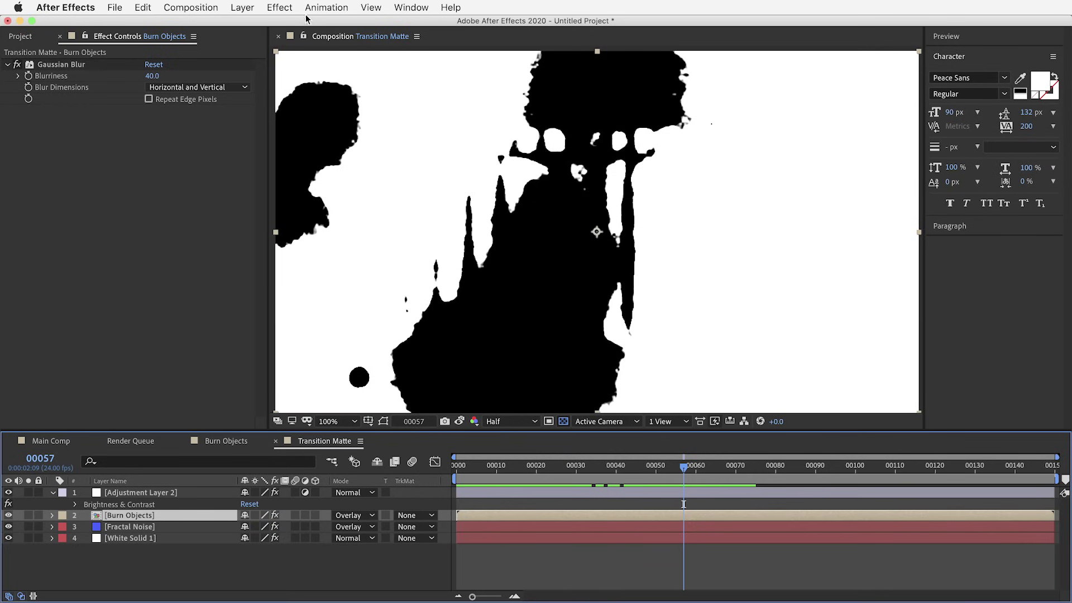
{"action": "left_click", "coordinate": [279, 7]}
{"action": "mouse_move", "coordinate": [347, 147]}
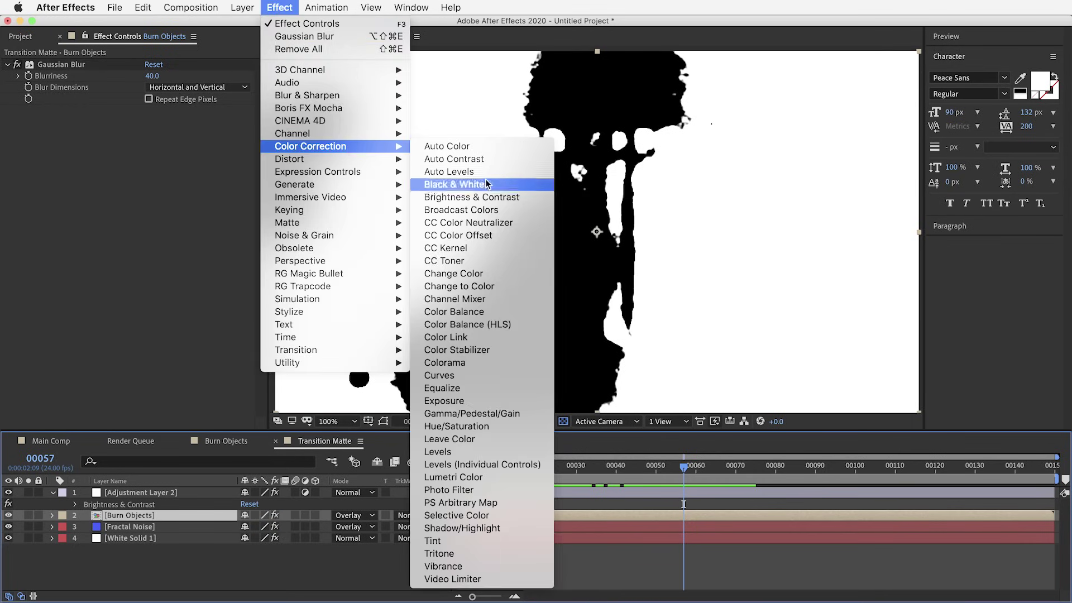
{"action": "left_click", "coordinate": [488, 426]}
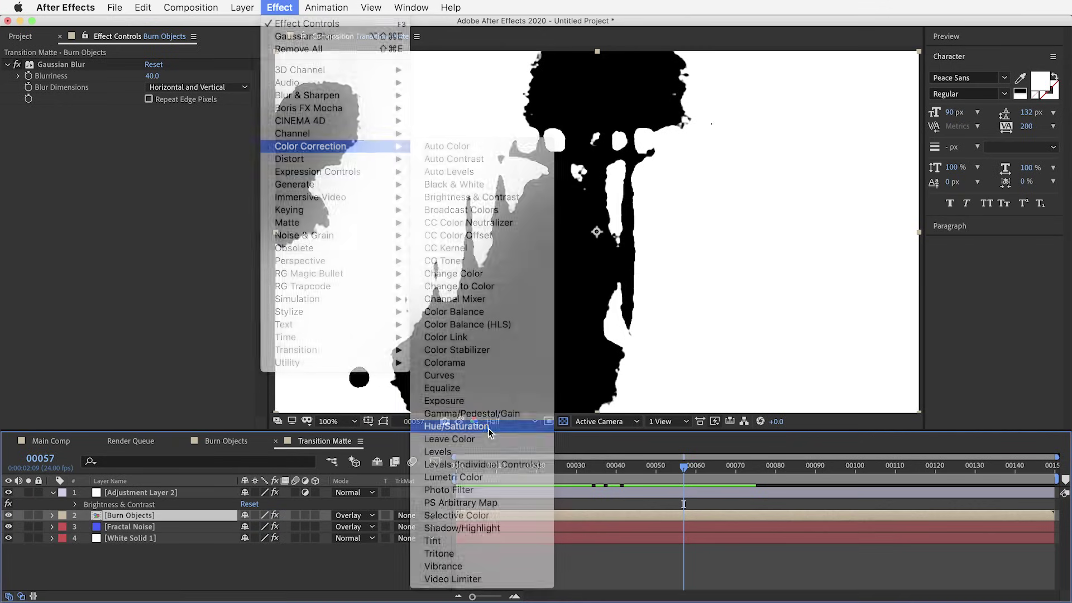
{"action": "left_click_drag", "start_coordinate": [147, 214], "coordinate": [6, 199]}
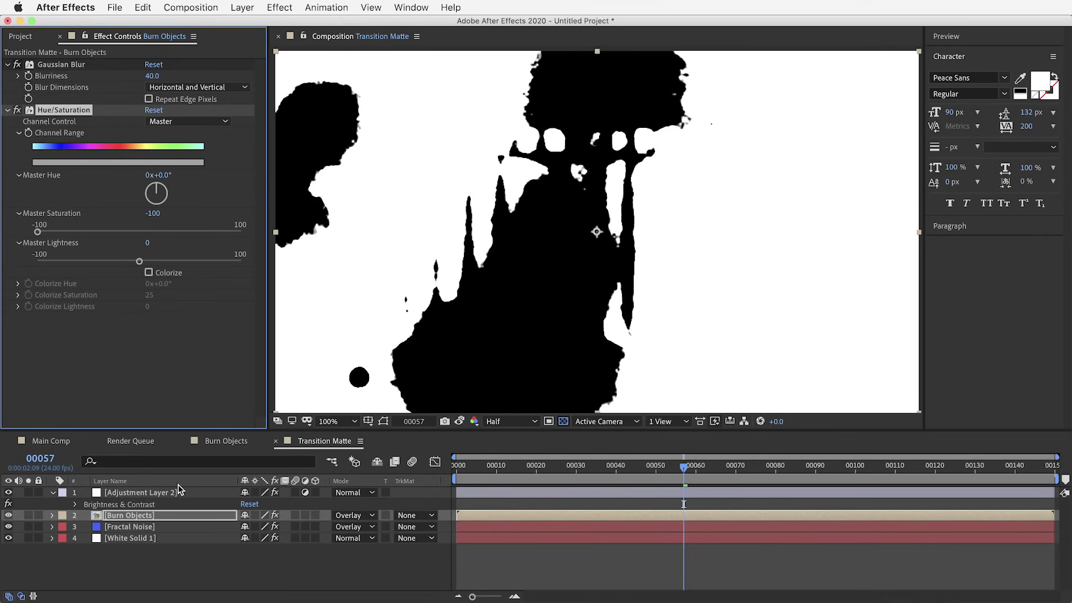
Try Colorize with a Colorize Saturation of 70 on Burn Objects, switch it off again, and preview the matte at frame 55
{"action": "left_click", "coordinate": [148, 273]}
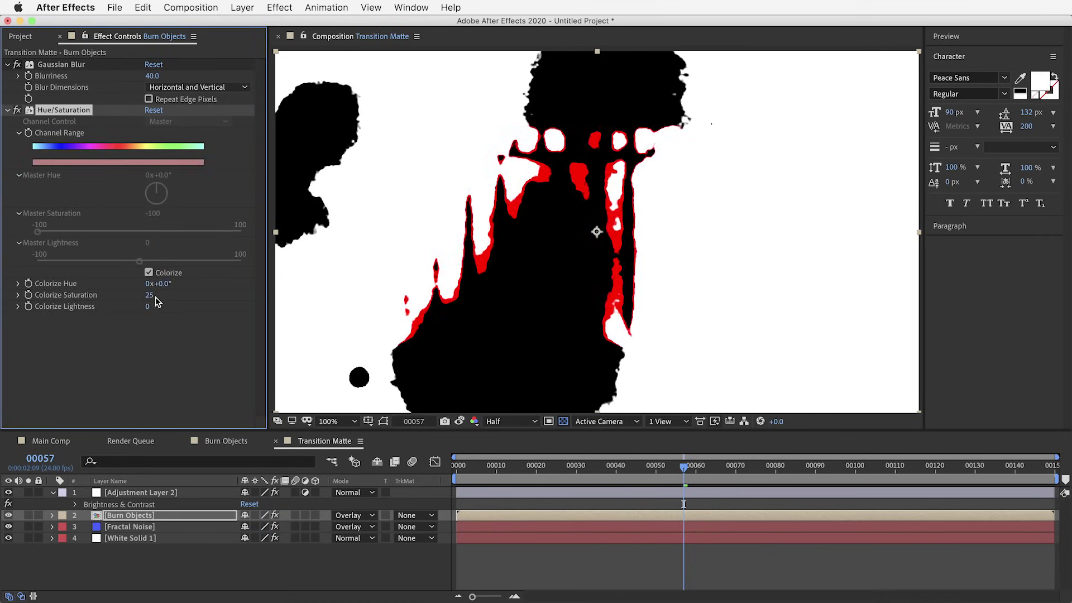
{"action": "left_click_drag", "start_coordinate": [149, 295], "coordinate": [177, 298]}
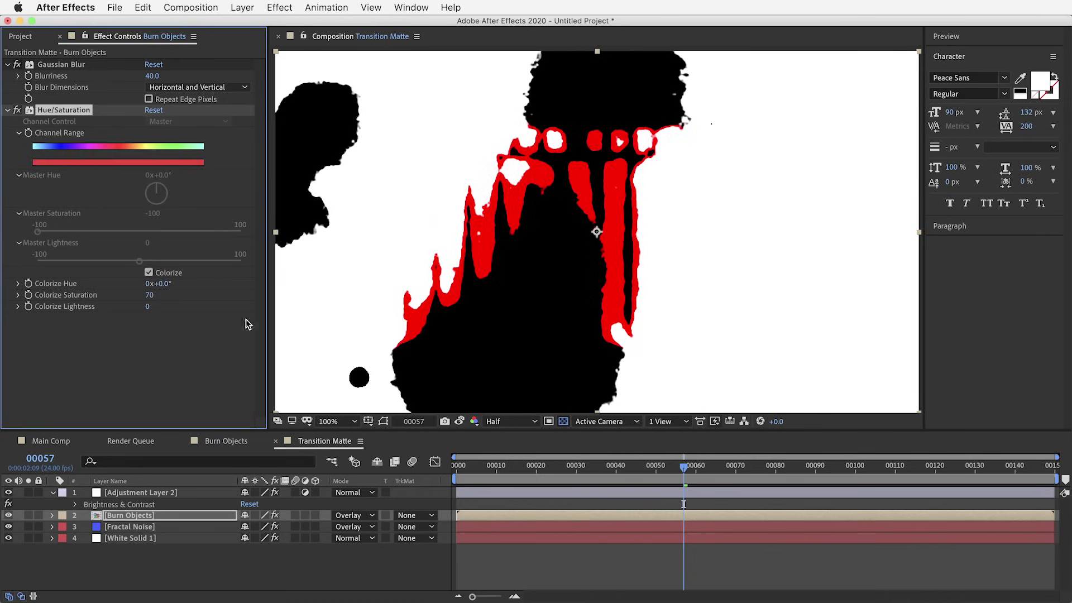
{"action": "left_click", "coordinate": [149, 273]}
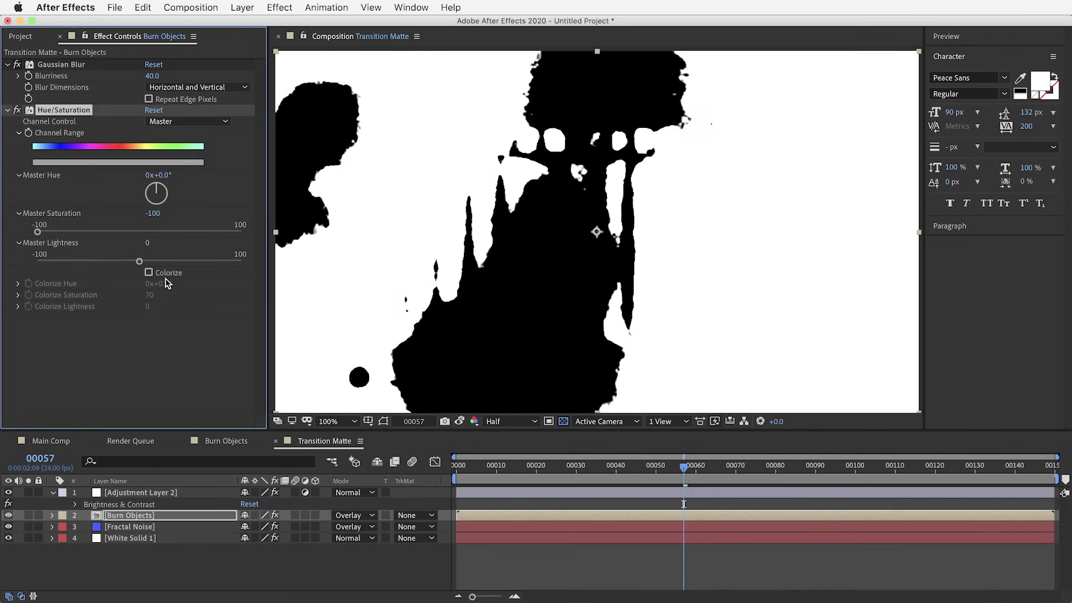
{"action": "left_click_drag", "start_coordinate": [159, 217], "coordinate": [102, 215]}
{"action": "left_click_drag", "start_coordinate": [620, 465], "coordinate": [676, 480]}
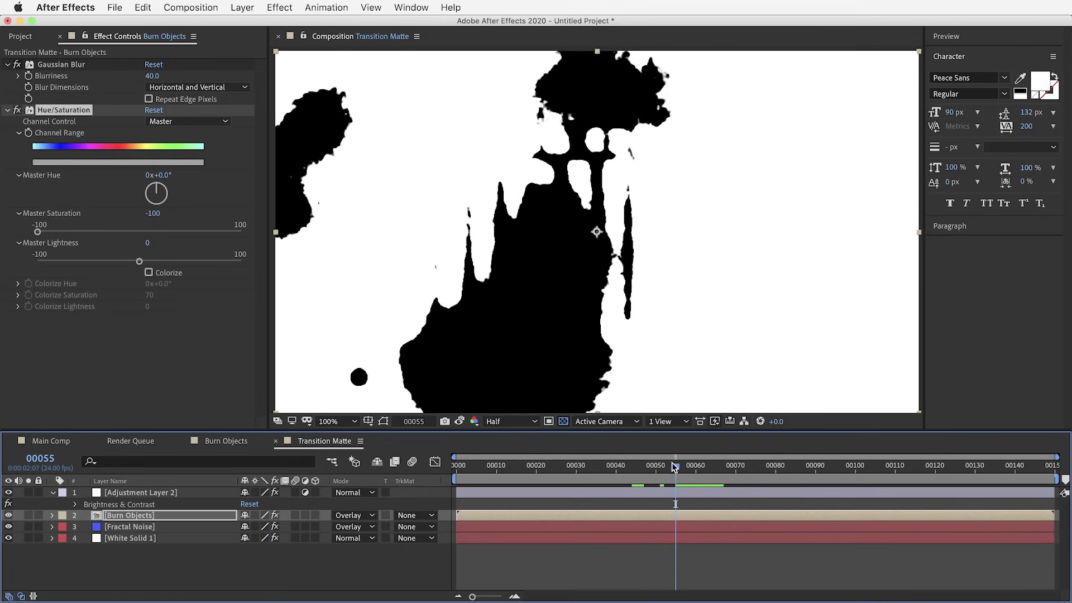
Add the Transition Matte composition above Burn Objects in Main Comp and preview it, stopping at frame 53
{"action": "left_click", "coordinate": [44, 442]}
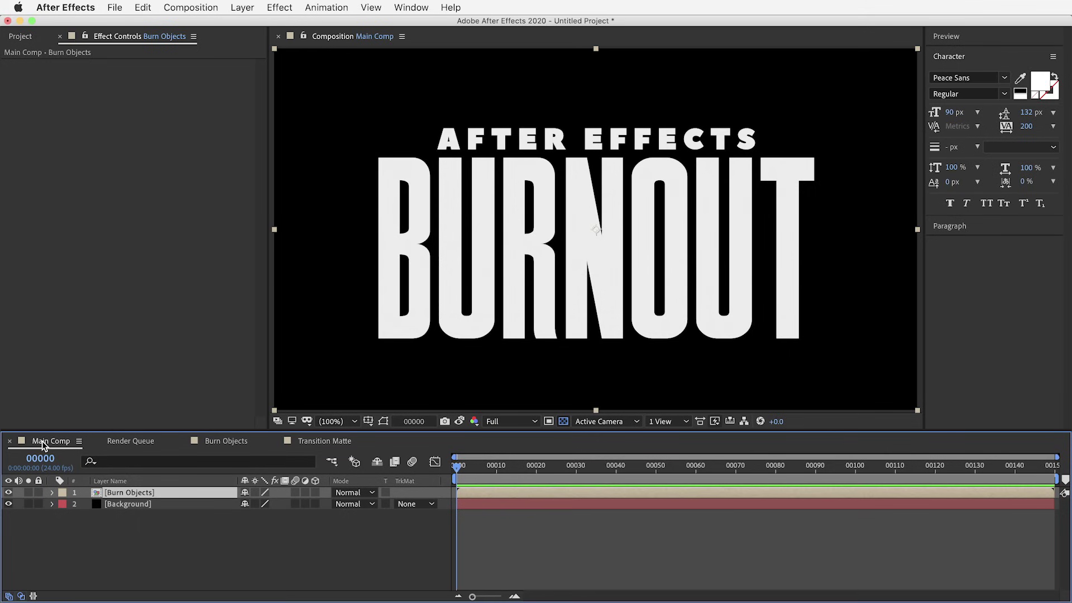
{"action": "left_click", "coordinate": [20, 36]}
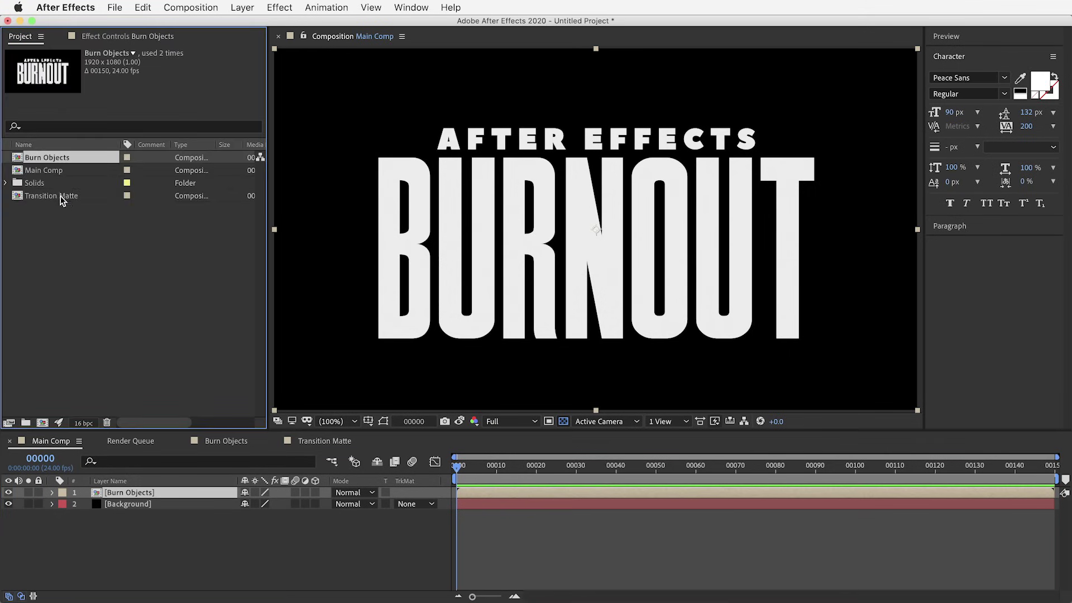
{"action": "mouse_move", "coordinate": [61, 196]}
{"action": "left_mouse_down"}
{"action": "mouse_move", "coordinate": [150, 321]}
{"action": "mouse_move", "coordinate": [148, 502]}
{"action": "mouse_move", "coordinate": [147, 492]}
{"action": "left_mouse_up"}
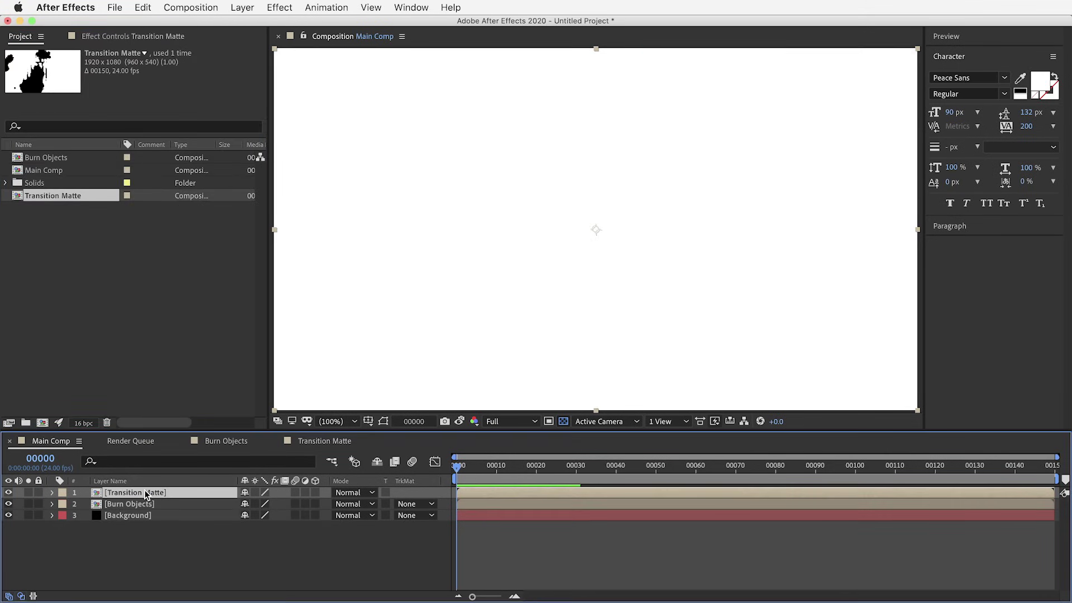
{"action": "left_click_drag", "start_coordinate": [457, 467], "coordinate": [695, 467]}
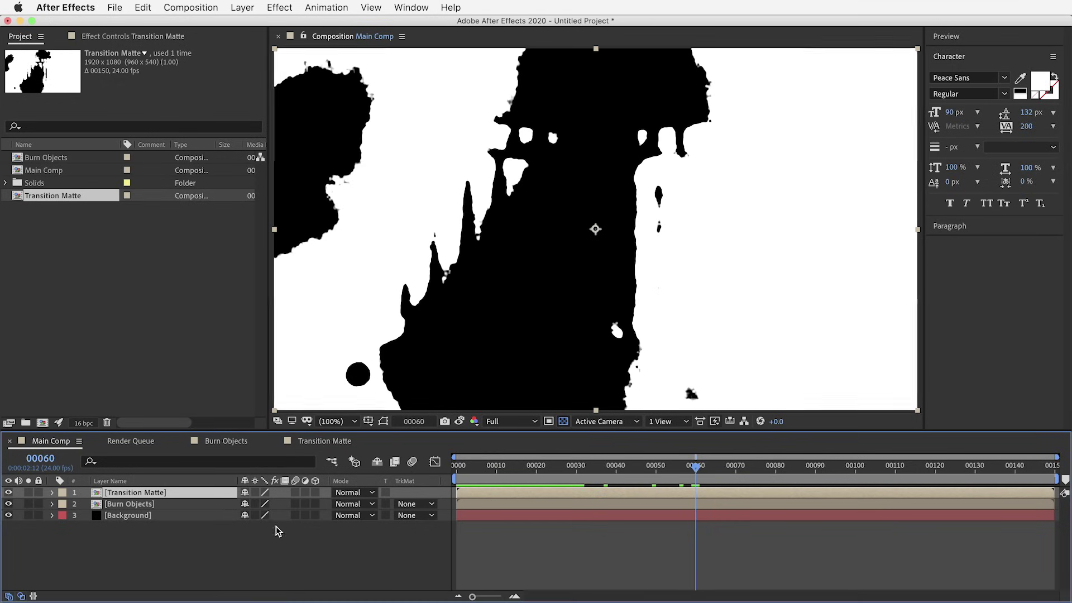
{"action": "left_click", "coordinate": [131, 506]}
{"action": "left_click", "coordinate": [129, 494]}
{"action": "left_click", "coordinate": [134, 506]}
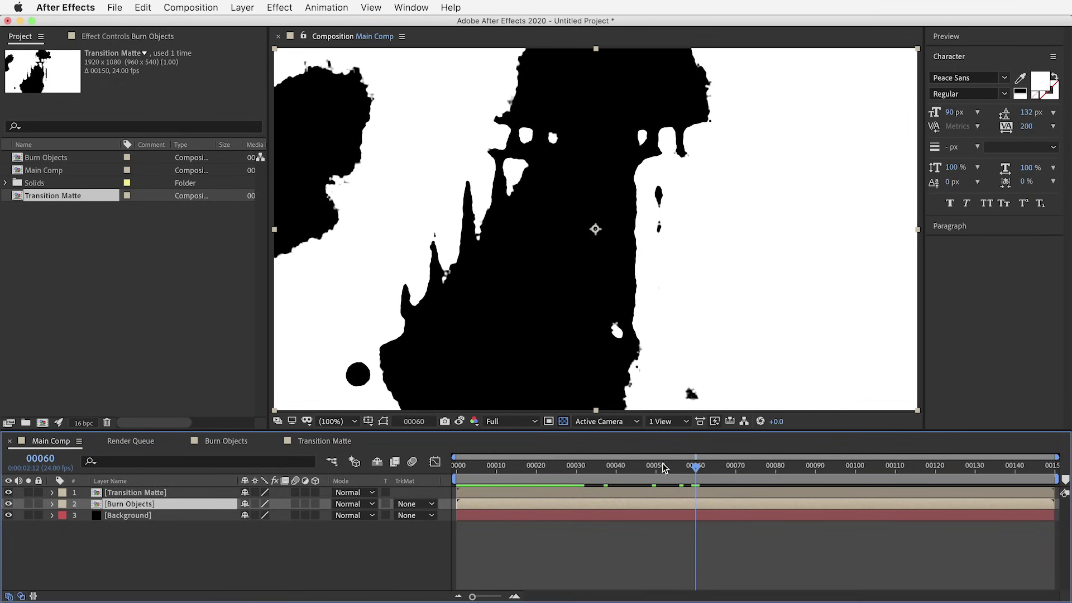
{"action": "left_click_drag", "start_coordinate": [642, 467], "coordinate": [669, 476]}
{"action": "left_click", "coordinate": [114, 493]}
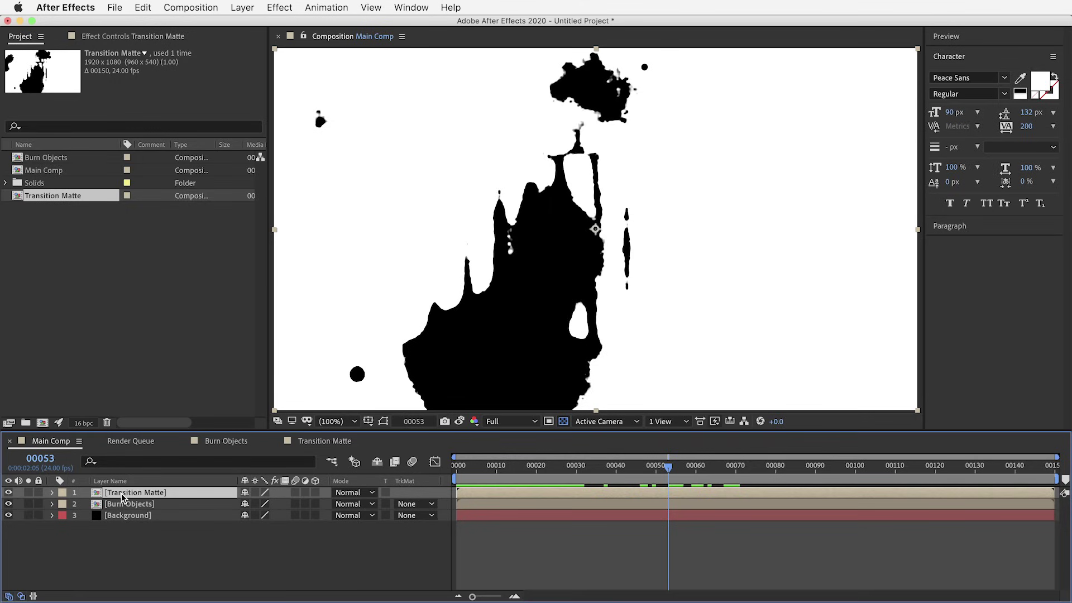
Try a Luma Matte from Transition Matte on the Burn Objects layer, preview it up to frame 67, and remove the track matte again
{"action": "left_click", "coordinate": [119, 504]}
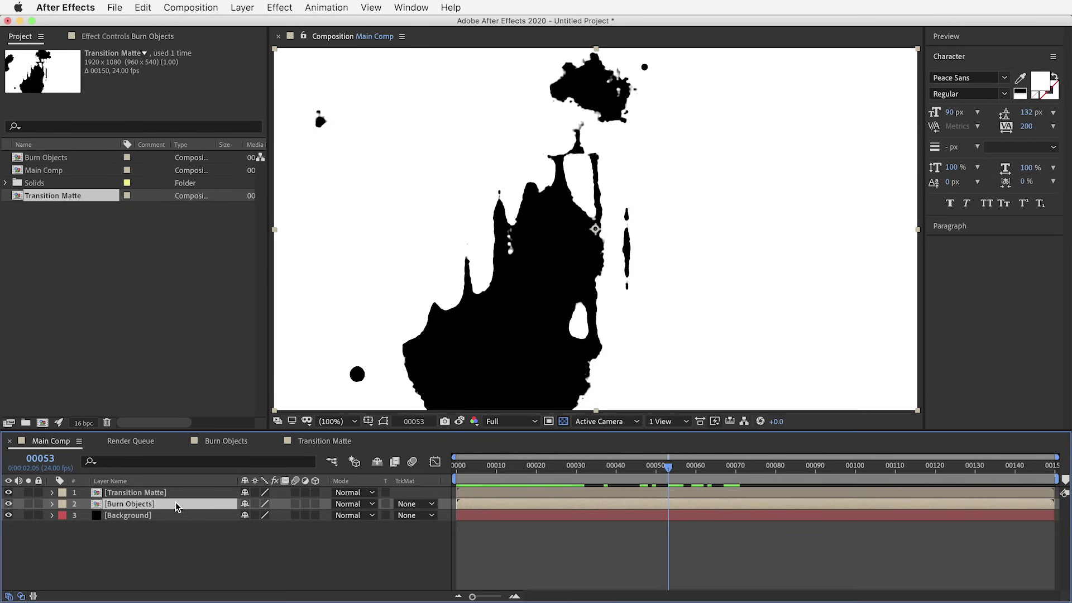
{"action": "left_click", "coordinate": [418, 504]}
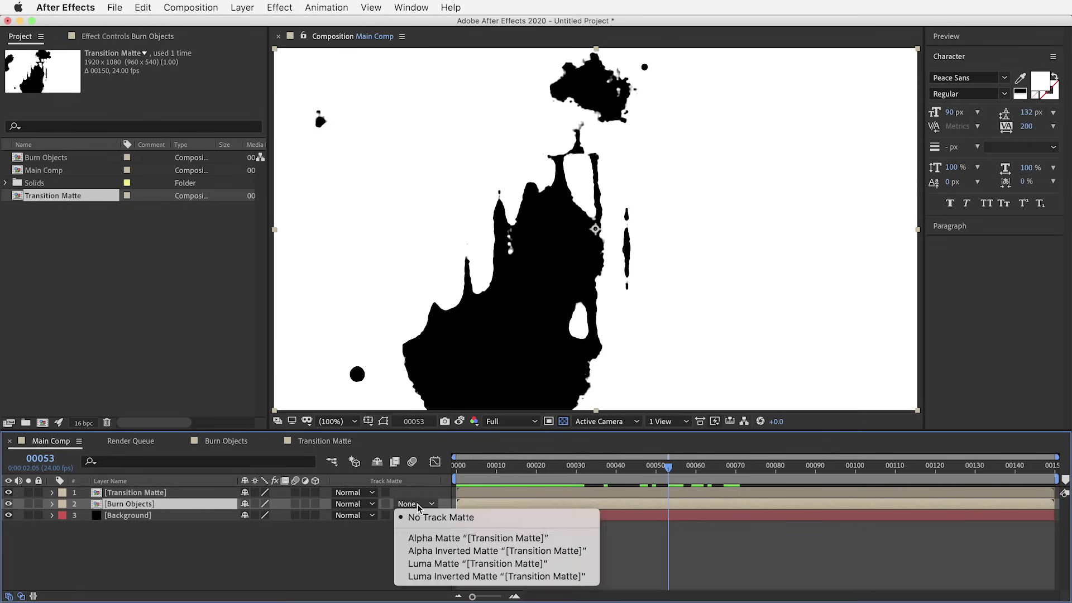
{"action": "left_click", "coordinate": [447, 564]}
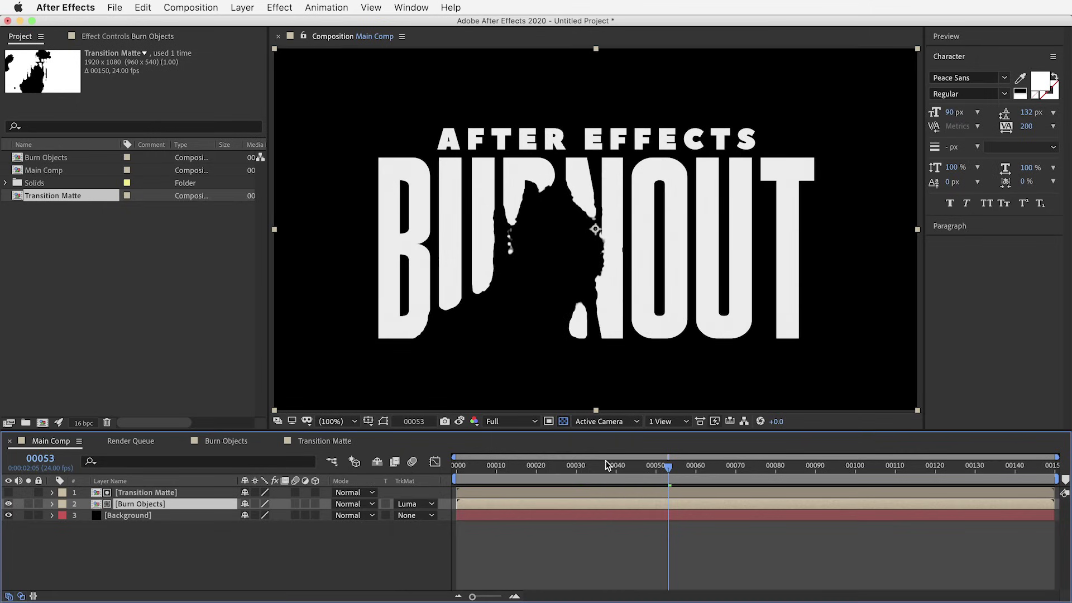
{"action": "key", "text": "space"}
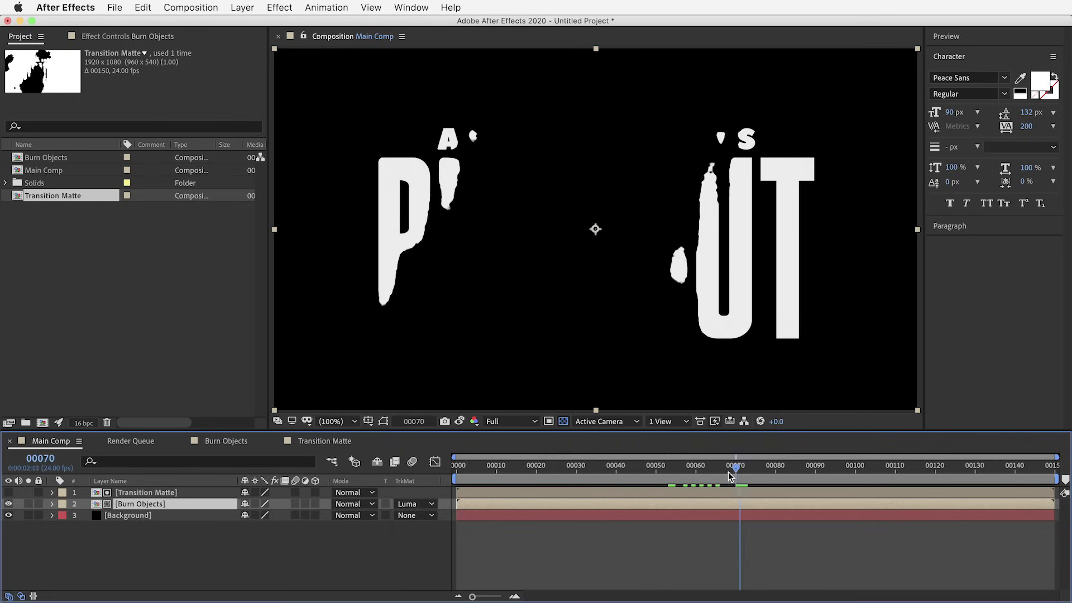
{"action": "left_click", "coordinate": [640, 470]}
{"action": "left_click_drag", "start_coordinate": [640, 475], "coordinate": [723, 476]}
{"action": "left_click", "coordinate": [413, 505]}
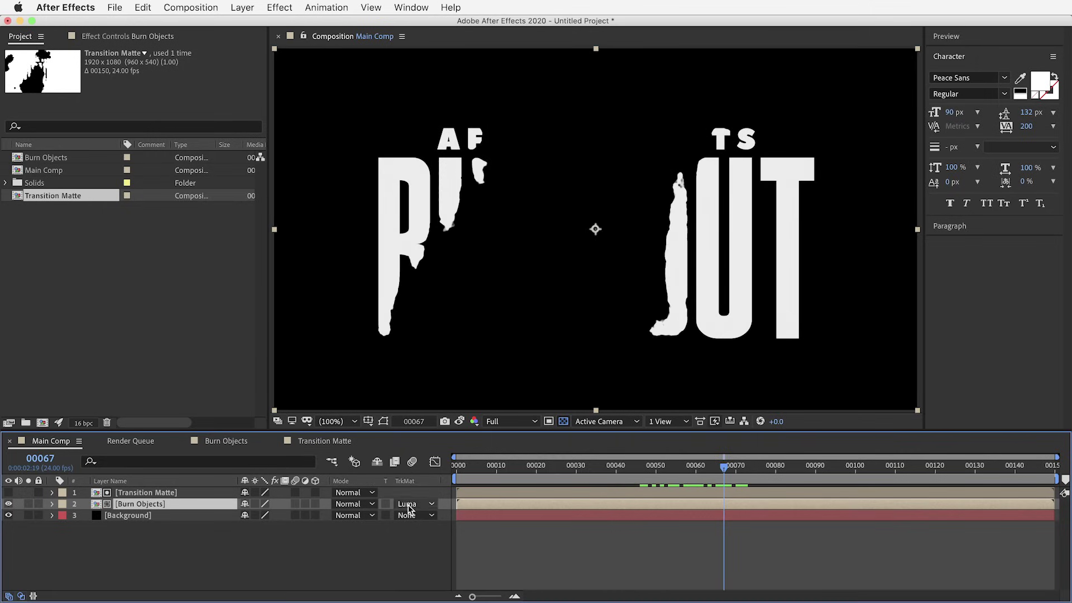
{"action": "left_click", "coordinate": [413, 518]}
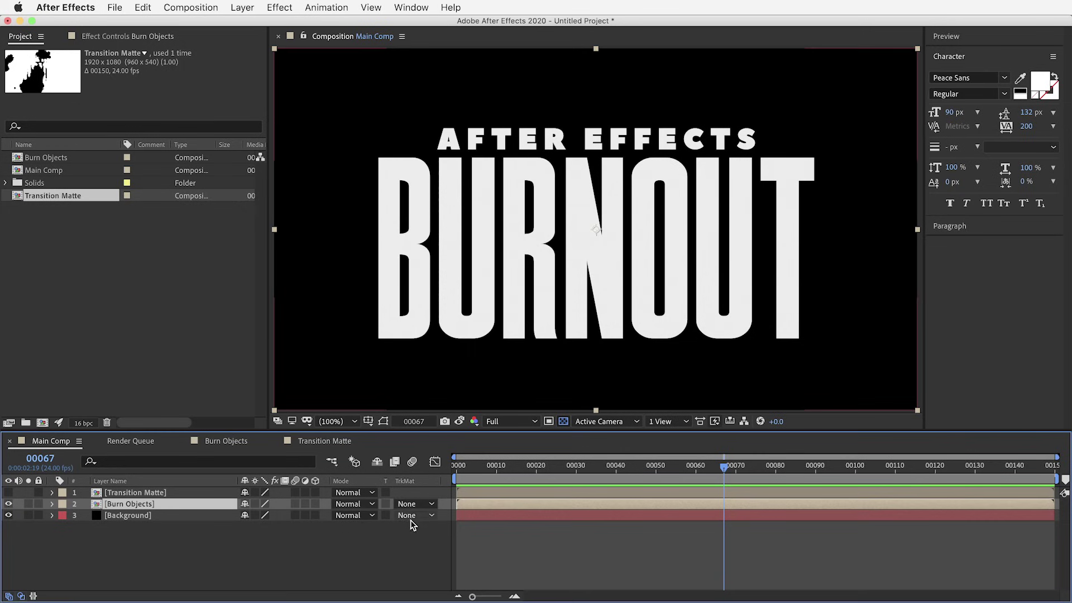
Apply Set Matte to Burn Objects, taking the Luminance of the Transition Matte layer, and preview the burn up to frame 61
{"action": "left_click", "coordinate": [295, 11]}
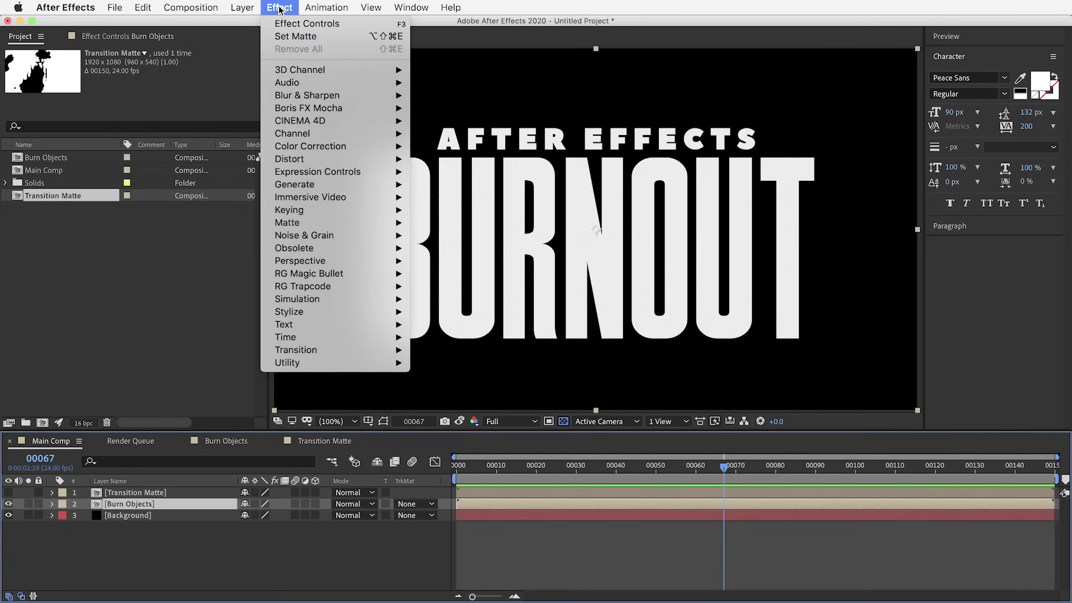
{"action": "mouse_move", "coordinate": [357, 133]}
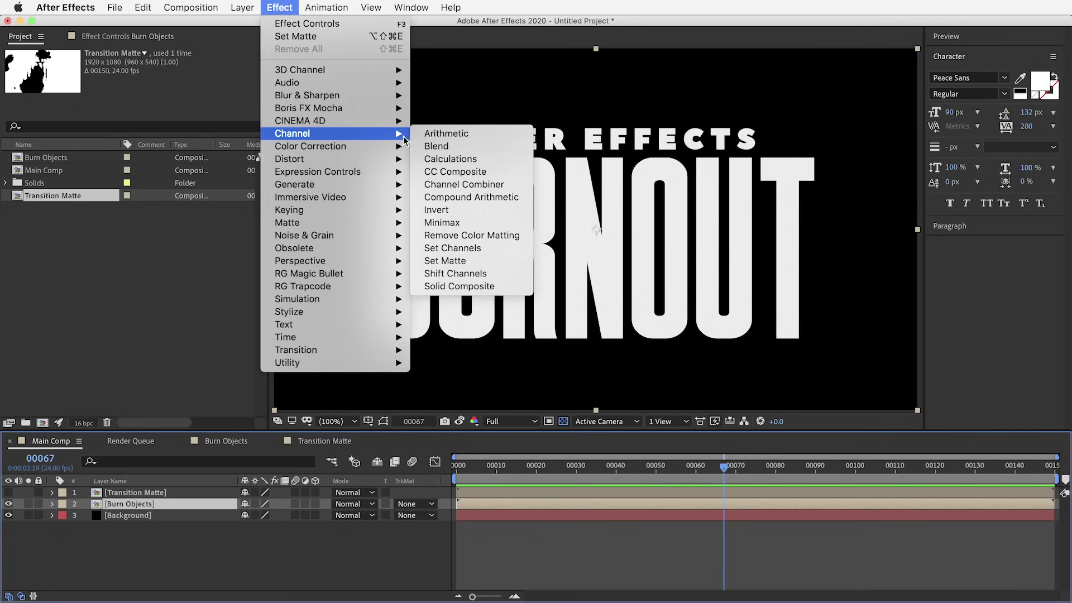
{"action": "left_click", "coordinate": [487, 261]}
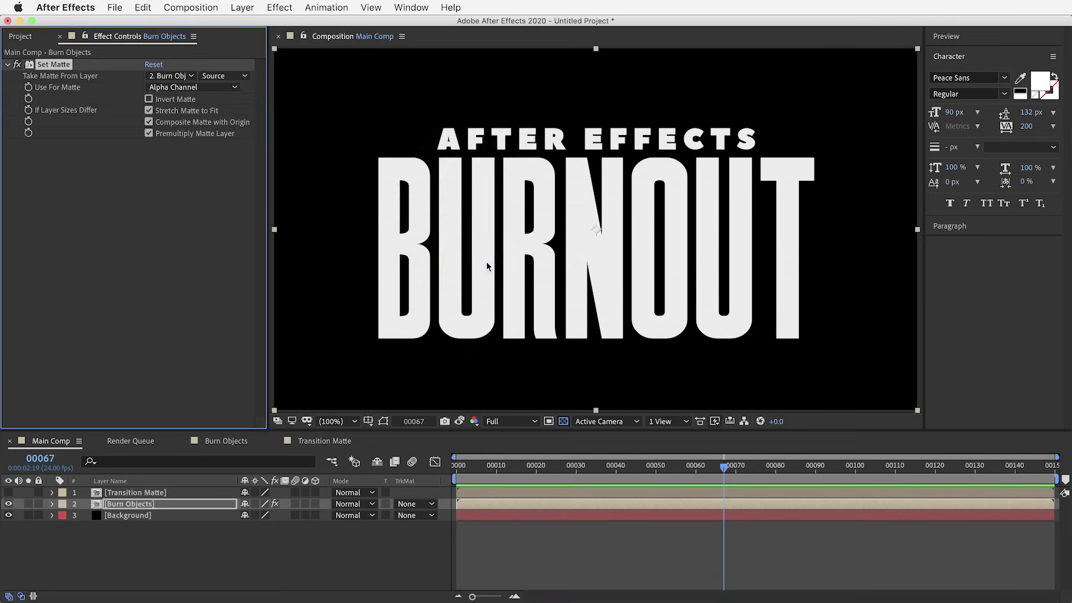
{"action": "left_click", "coordinate": [187, 77]}
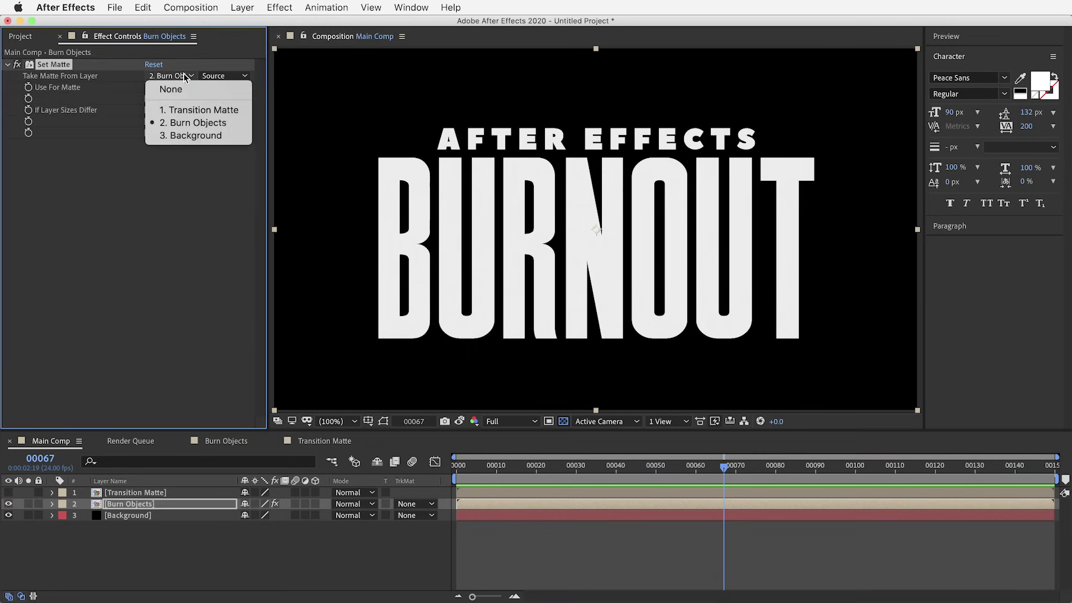
{"action": "left_click", "coordinate": [193, 109]}
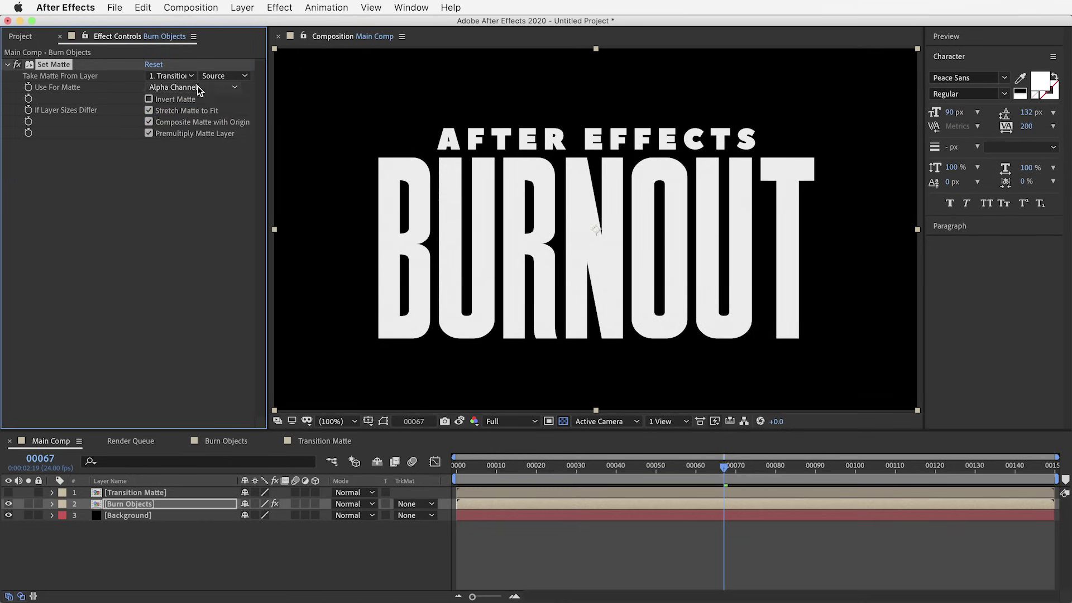
{"action": "left_click", "coordinate": [199, 88]}
{"action": "left_click", "coordinate": [182, 151]}
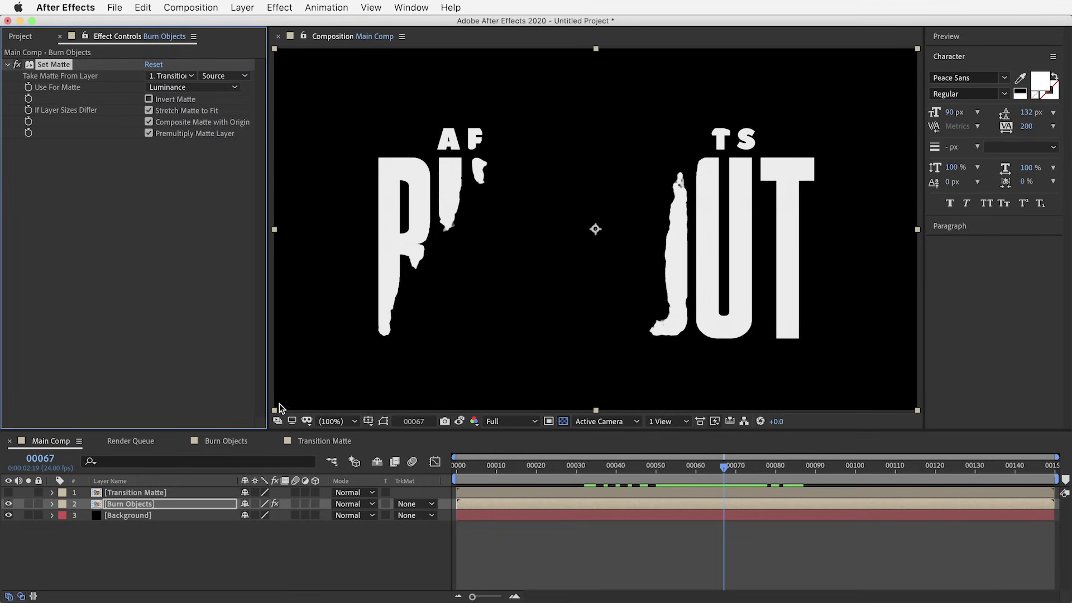
{"action": "mouse_move", "coordinate": [626, 472]}
{"action": "left_mouse_down"}
{"action": "mouse_move", "coordinate": [749, 472]}
{"action": "mouse_move", "coordinate": [649, 474]}
{"action": "mouse_move", "coordinate": [735, 476]}
{"action": "mouse_move", "coordinate": [659, 478]}
{"action": "left_mouse_up"}
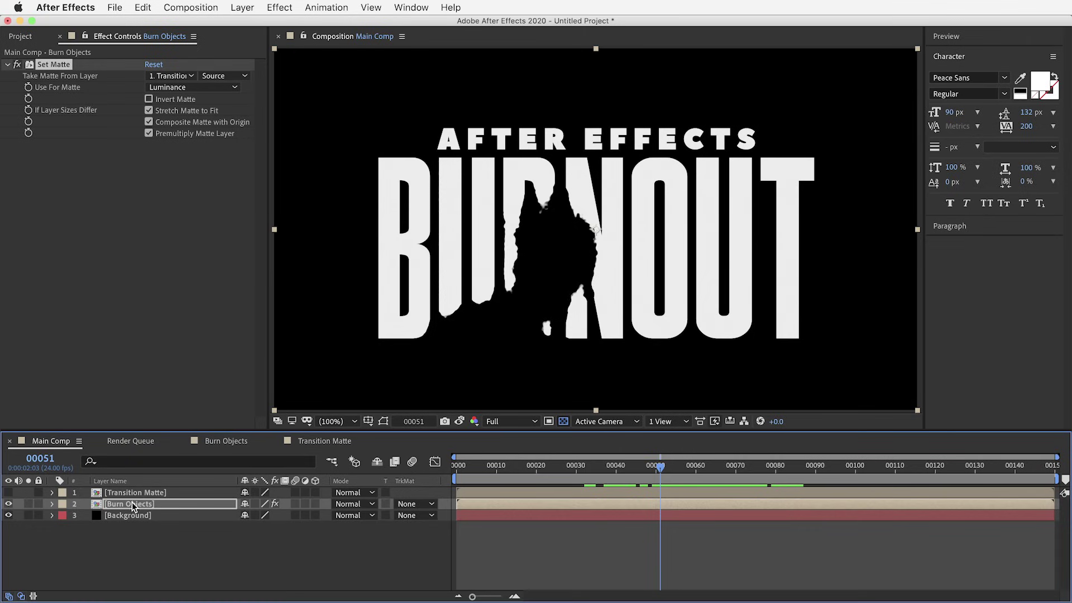
{"action": "key", "text": "e"}
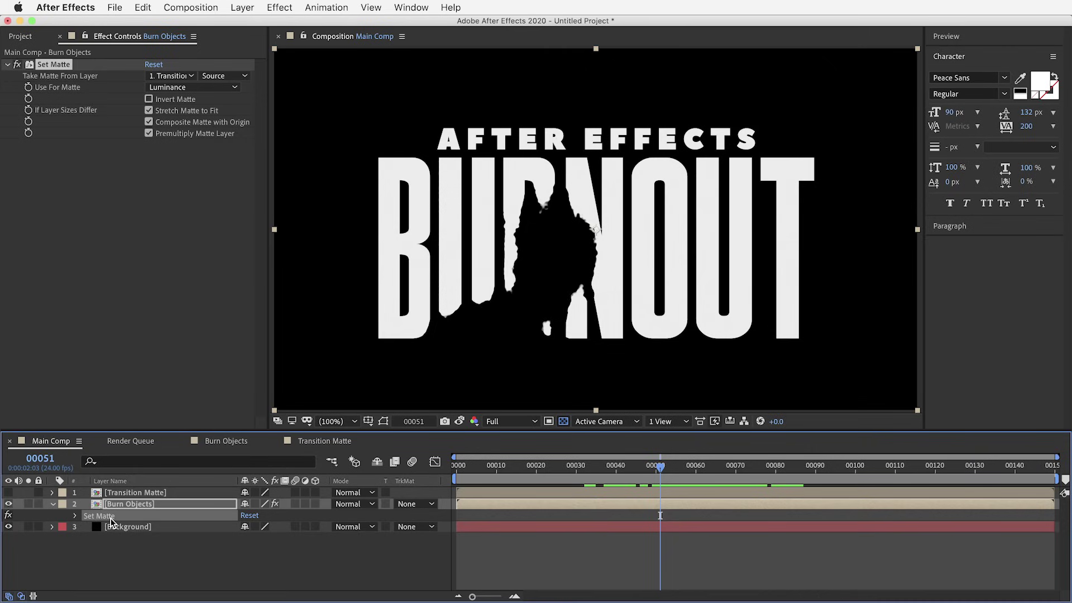
{"action": "key", "text": "e"}
{"action": "mouse_move", "coordinate": [661, 467]}
{"action": "left_mouse_down"}
{"action": "mouse_move", "coordinate": [722, 474]}
{"action": "mouse_move", "coordinate": [664, 479]}
{"action": "mouse_move", "coordinate": [739, 480]}
{"action": "mouse_move", "coordinate": [700, 484]}
{"action": "left_mouse_up"}
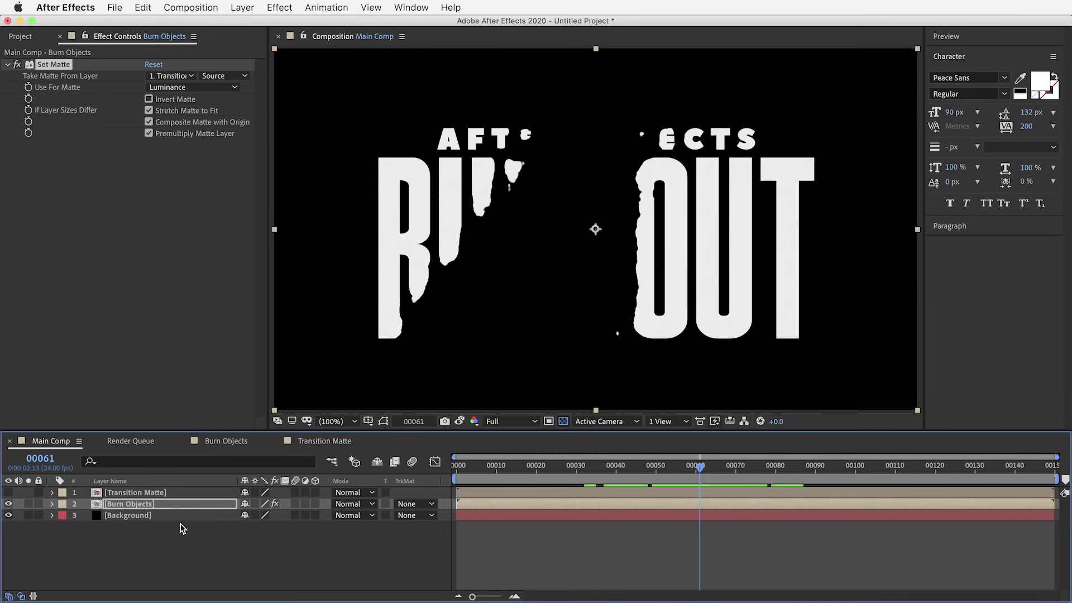
Make the Transition Matte layer visible in Main Comp and rename it "Darken Burn / Transition Matte"
{"action": "left_click", "coordinate": [134, 494]}
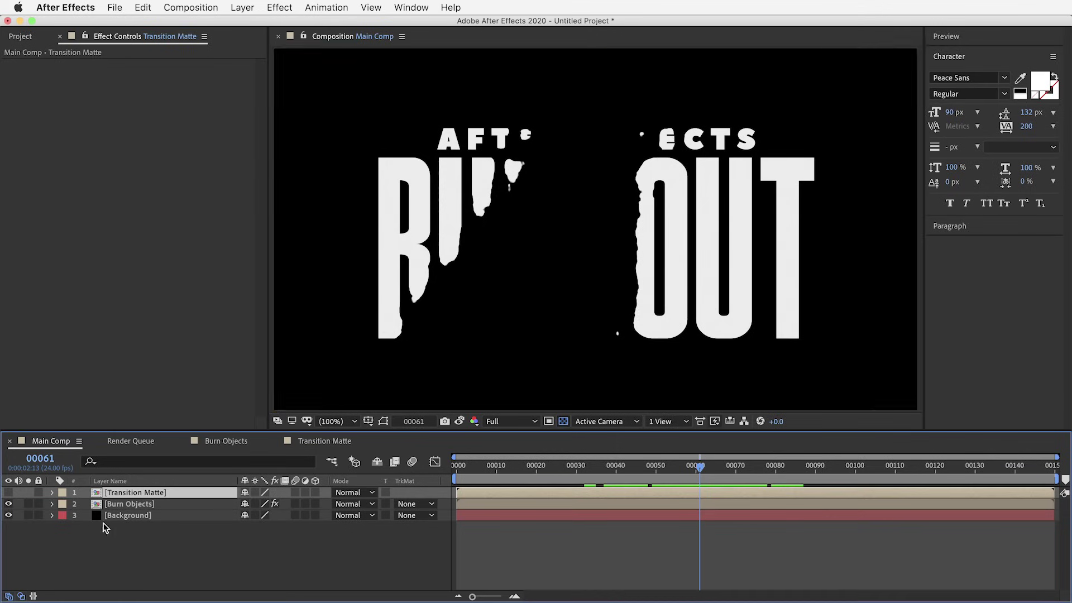
{"action": "left_click", "coordinate": [8, 492]}
{"action": "left_click_drag", "start_coordinate": [596, 459], "coordinate": [705, 468]}
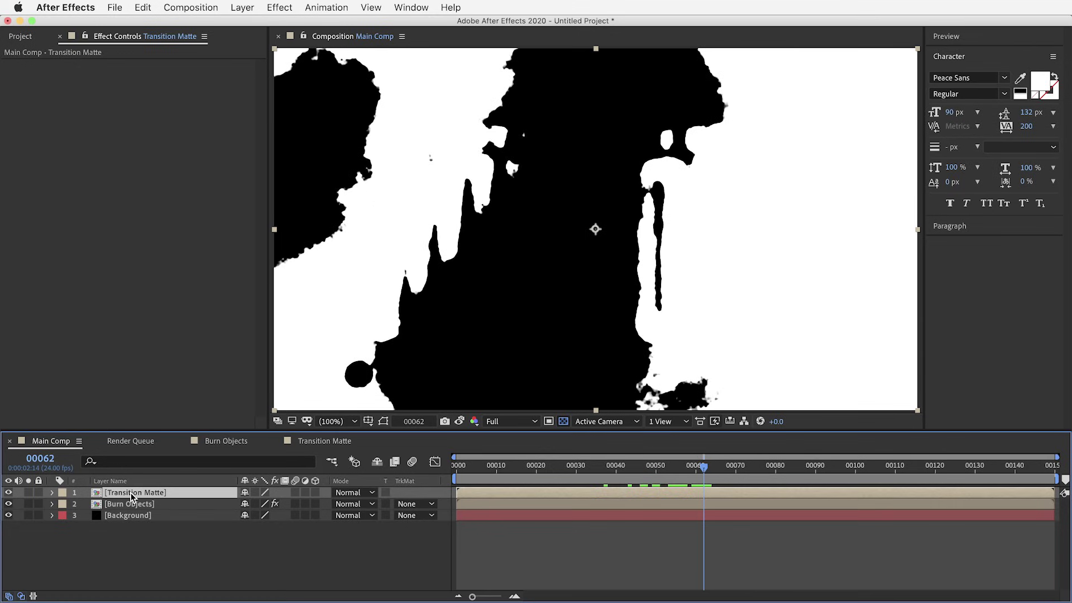
{"action": "key", "text": "Return"}
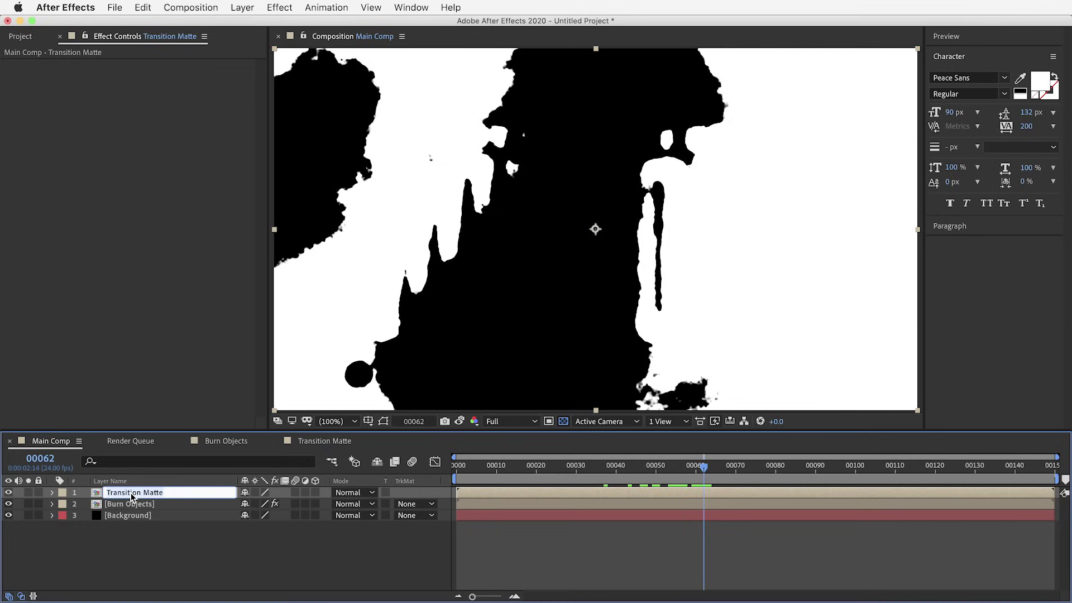
{"action": "type", "text": "Darken Burn /"}
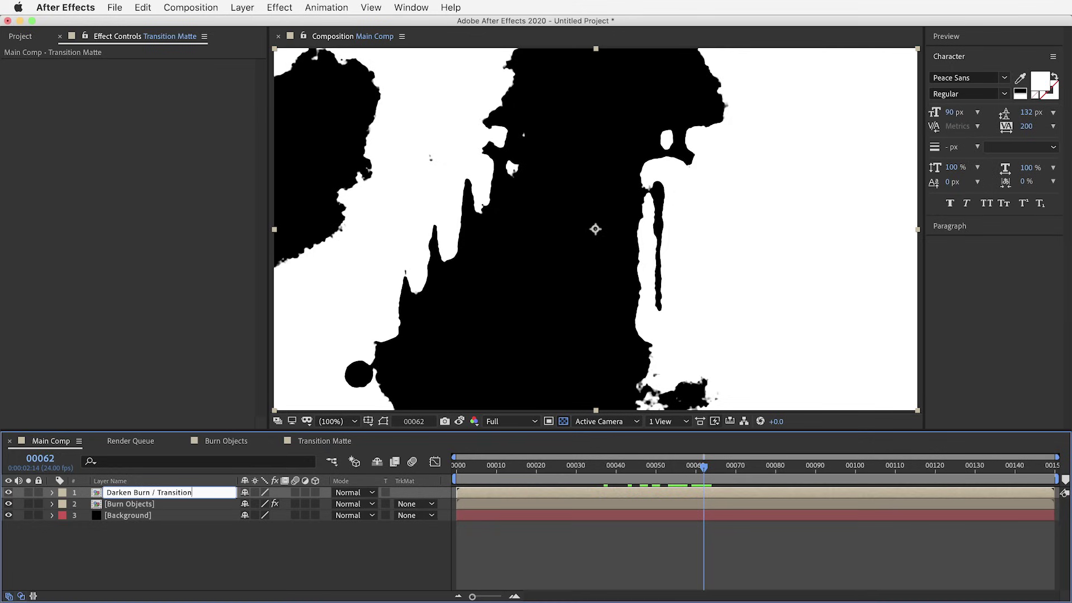
{"action": "type", "text": " Transition Matte"}
{"action": "key", "text": "Return"}
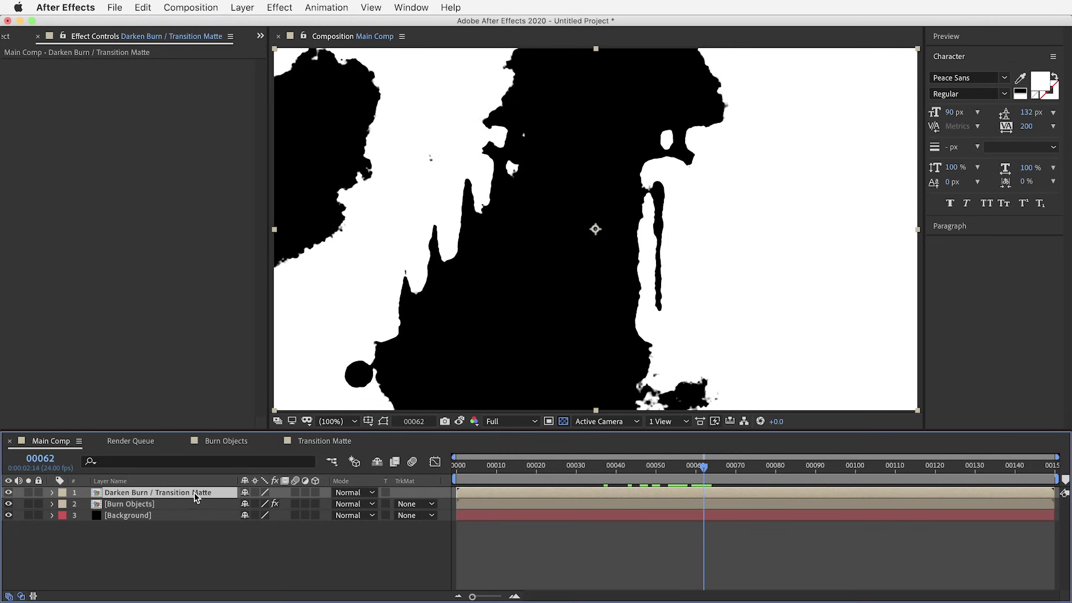
Apply Fast Box Blur to the Darken Burn layer with Blur Radius 30 and Repeat Edge Pixels on, and set its blending mode to Linear Burn
{"action": "left_click", "coordinate": [280, 7]}
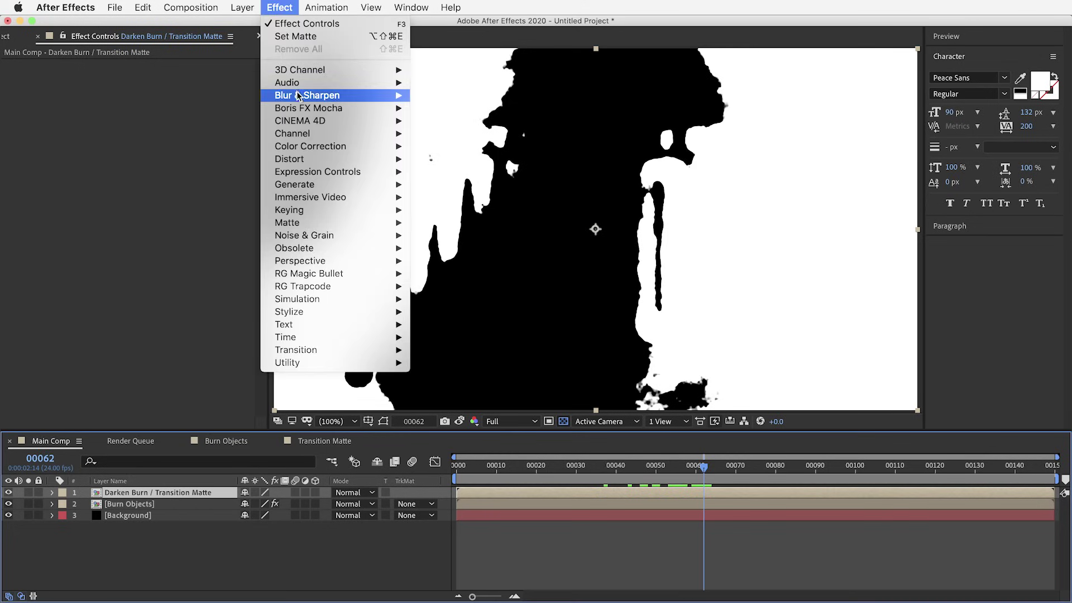
{"action": "mouse_move", "coordinate": [296, 94]}
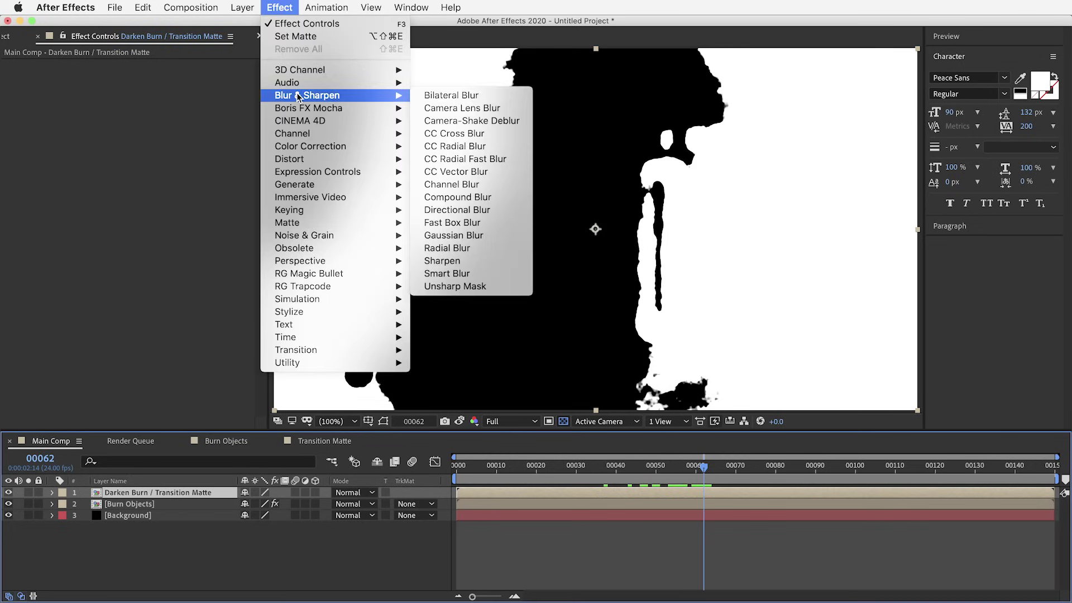
{"action": "left_click", "coordinate": [471, 222]}
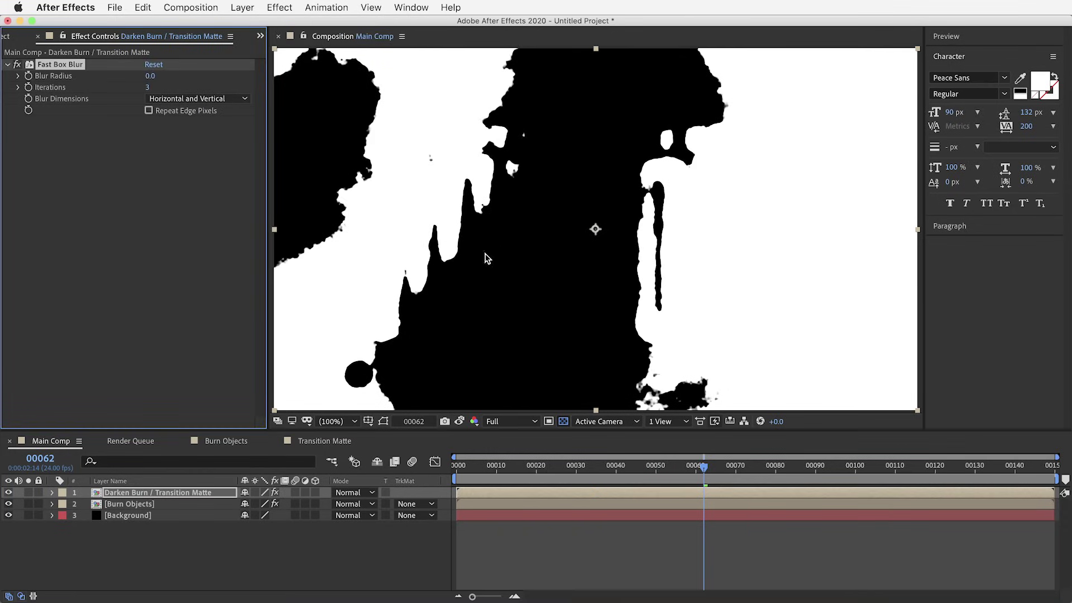
{"action": "left_click", "coordinate": [150, 76]}
{"action": "key", "text": "Return"}
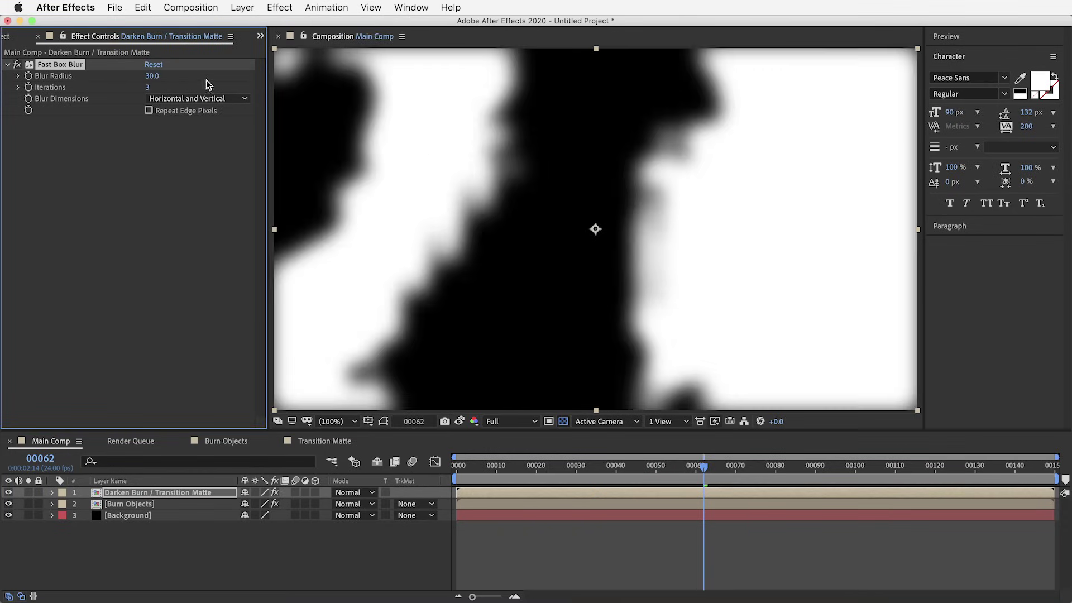
{"action": "left_click", "coordinate": [149, 110]}
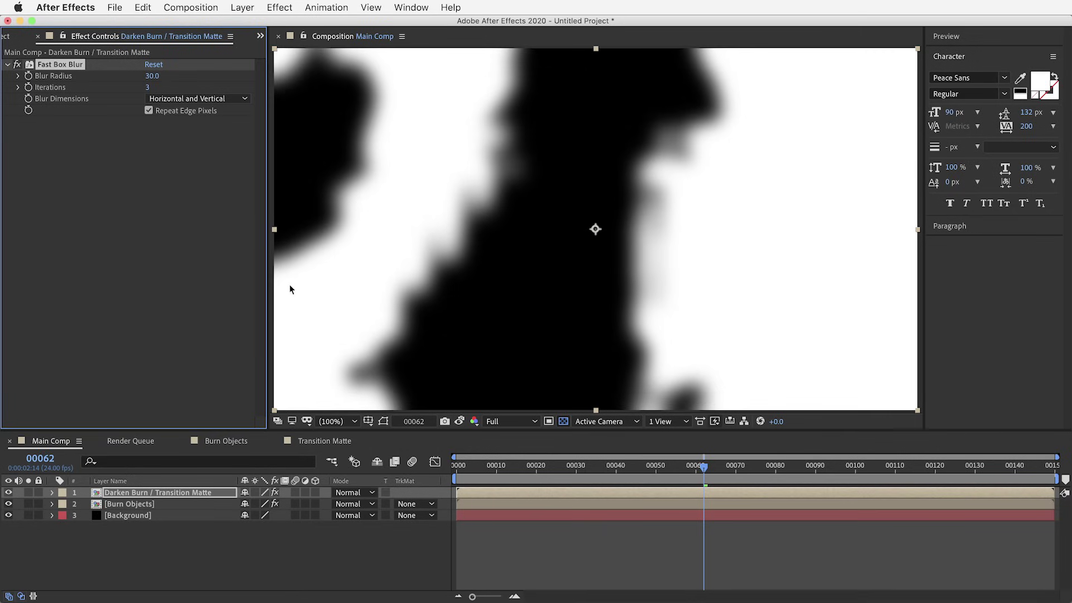
{"action": "left_click", "coordinate": [366, 493]}
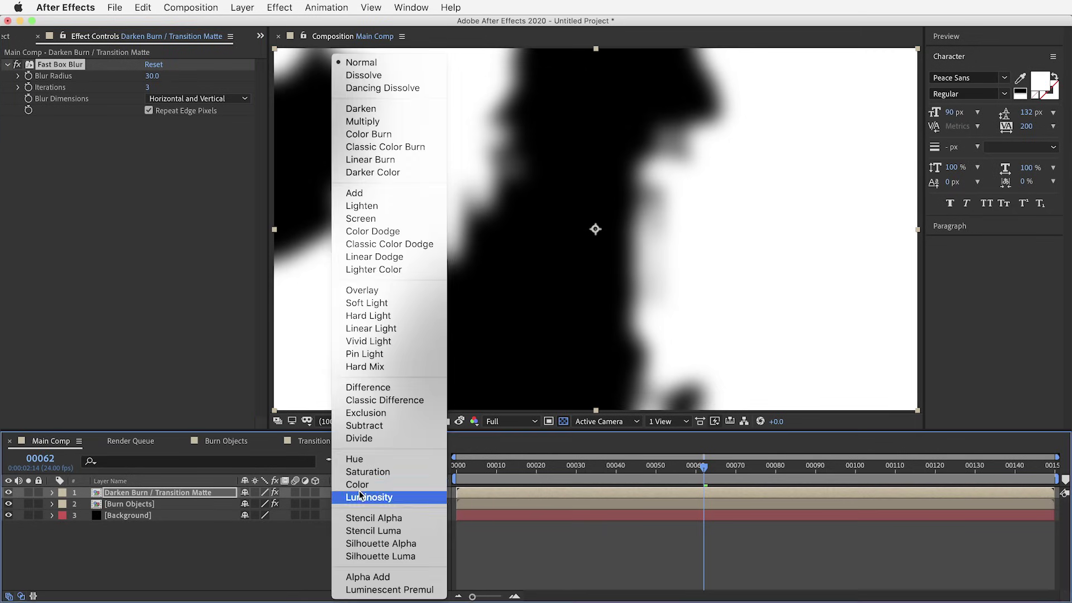
{"action": "left_click", "coordinate": [399, 161]}
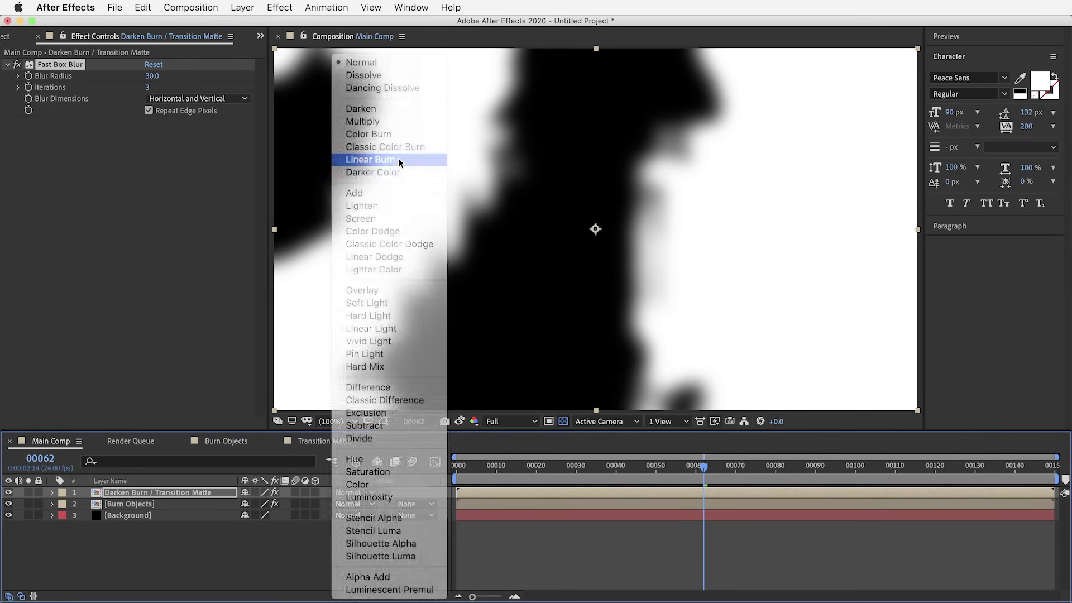
Apply Levels to the Darken Burn layer and lower its Gamma to 0.60
{"action": "left_click", "coordinate": [279, 8]}
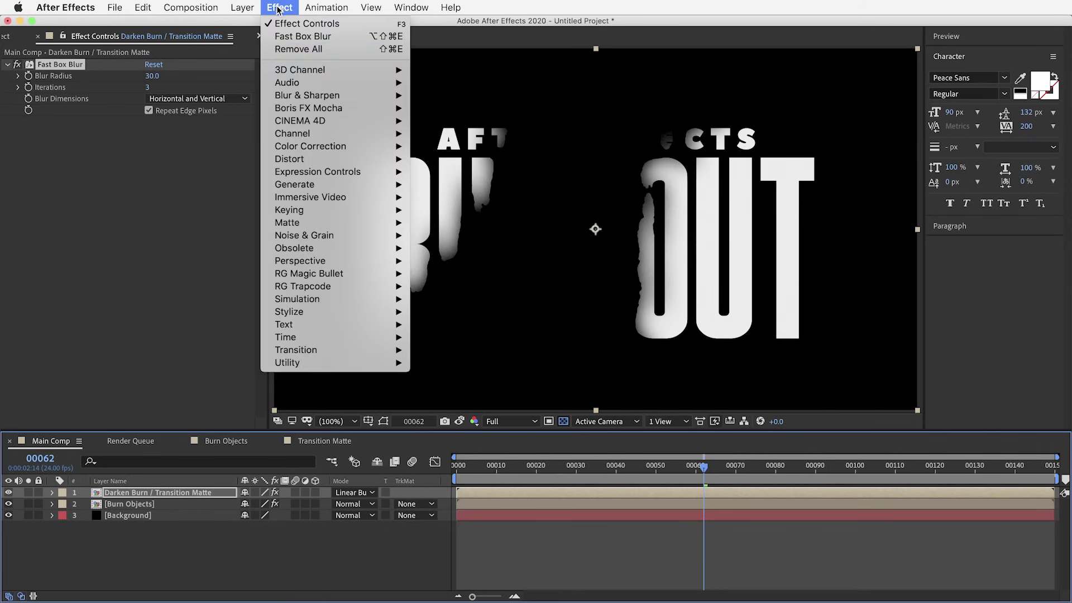
{"action": "mouse_move", "coordinate": [333, 146]}
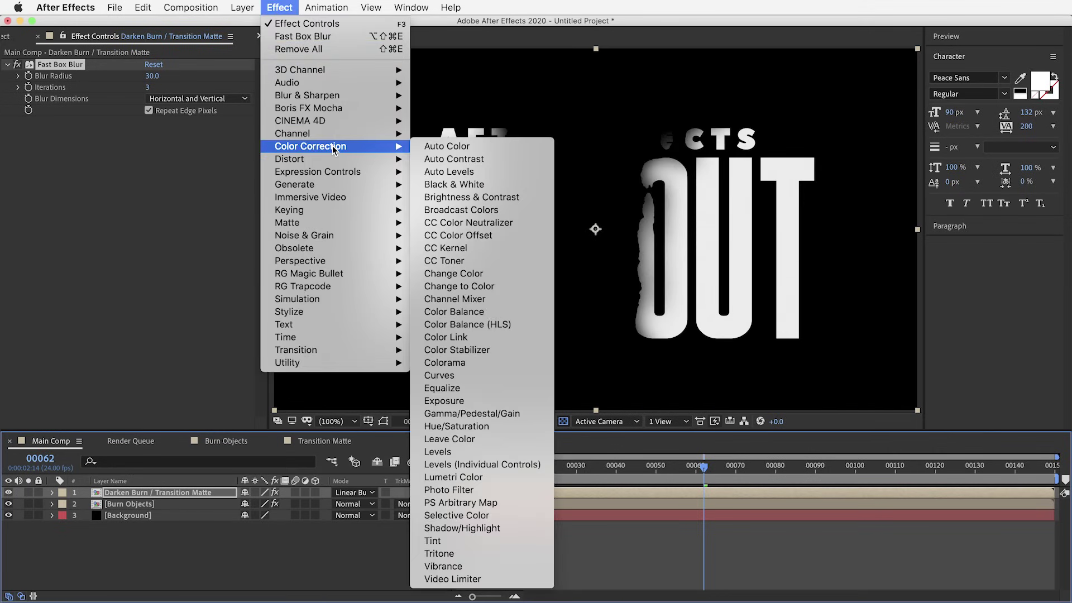
{"action": "left_click", "coordinate": [489, 452]}
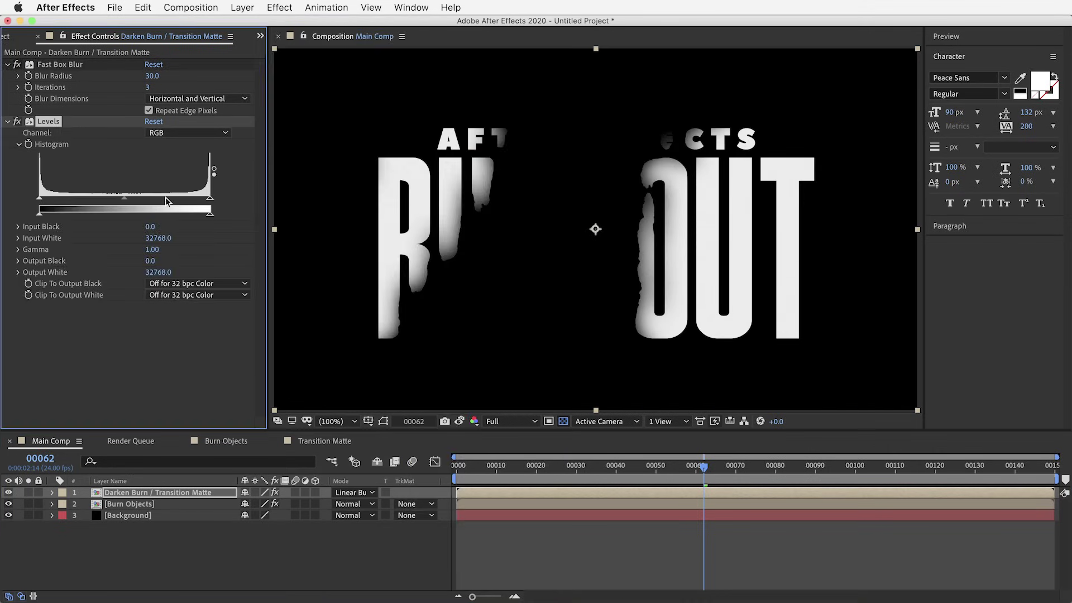
{"action": "left_click_drag", "start_coordinate": [122, 200], "coordinate": [147, 200]}
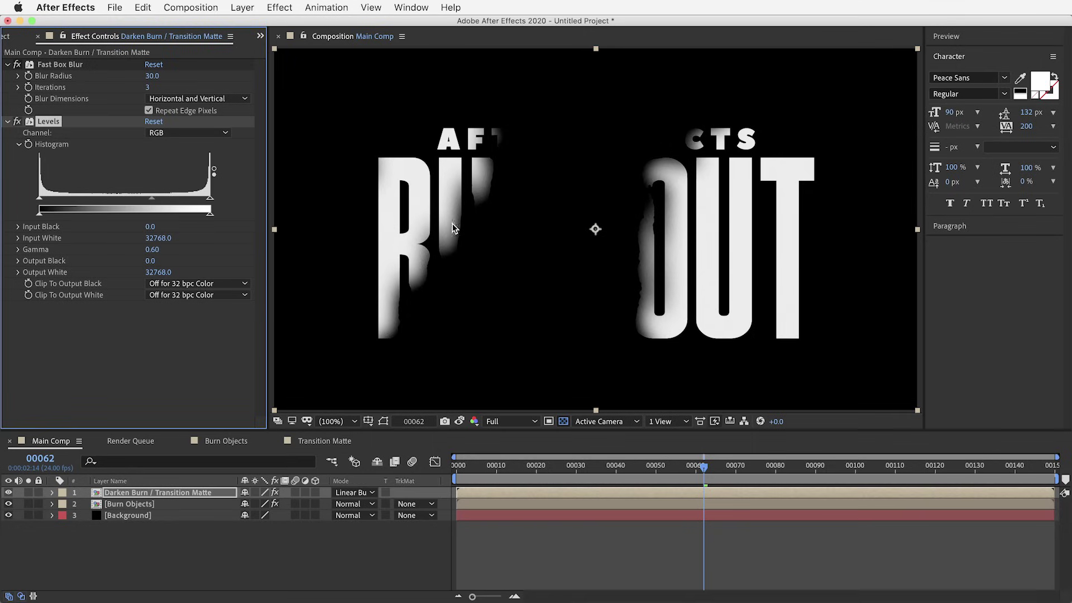
Apply Hue/Saturation to the Darken Burn layer, turn on Colorize, and set Colorize Hue to 30°
{"action": "left_click", "coordinate": [278, 8]}
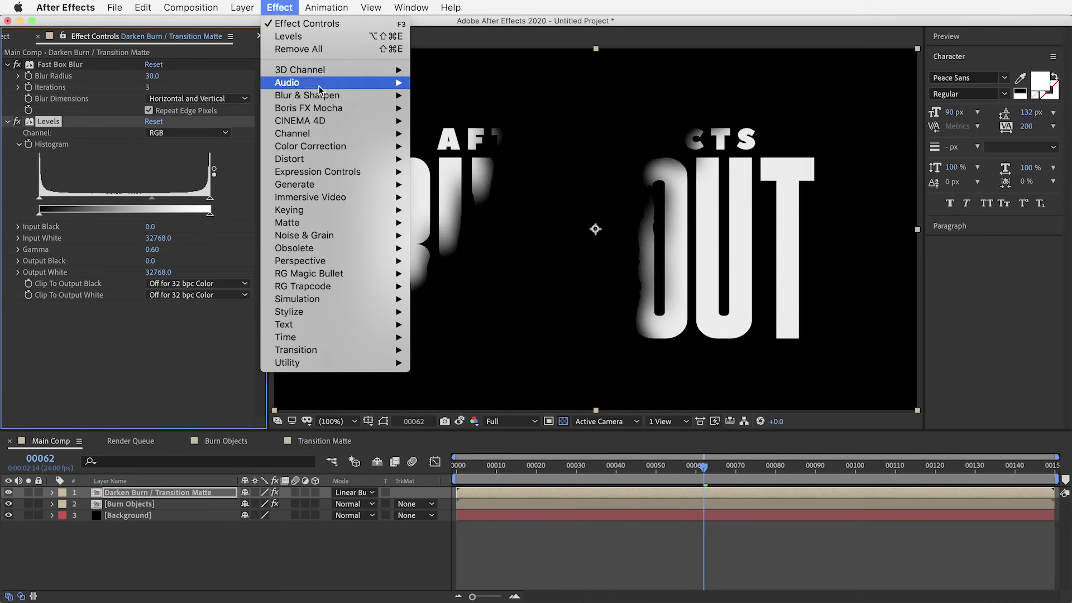
{"action": "mouse_move", "coordinate": [337, 150]}
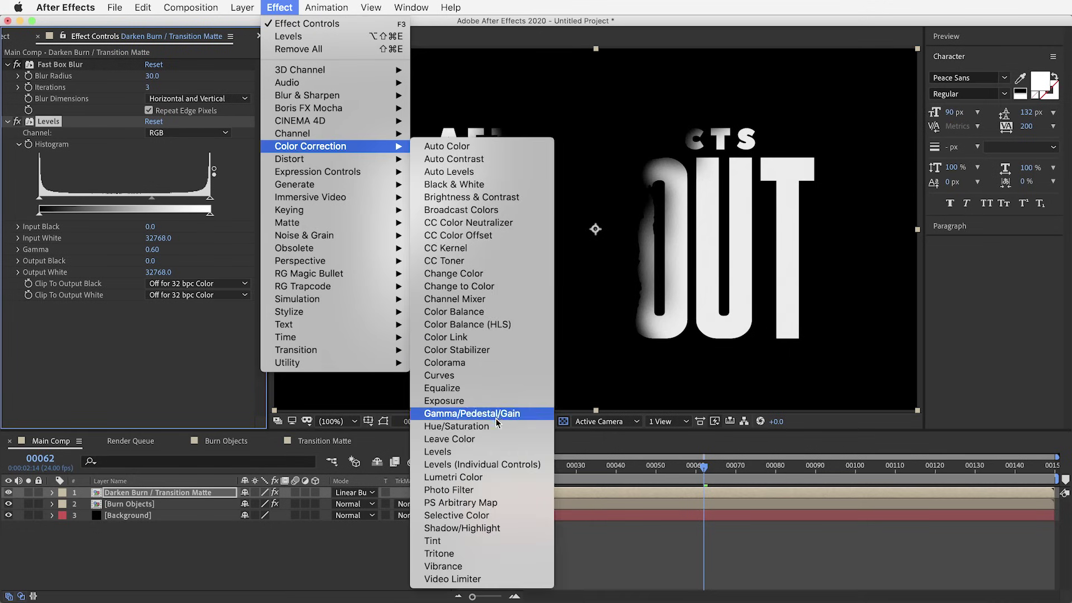
{"action": "left_click", "coordinate": [455, 427]}
{"action": "scroll", "coordinate": [194, 351], "scroll_direction": "down", "scroll_amount": 2}
{"action": "left_click", "coordinate": [148, 388]}
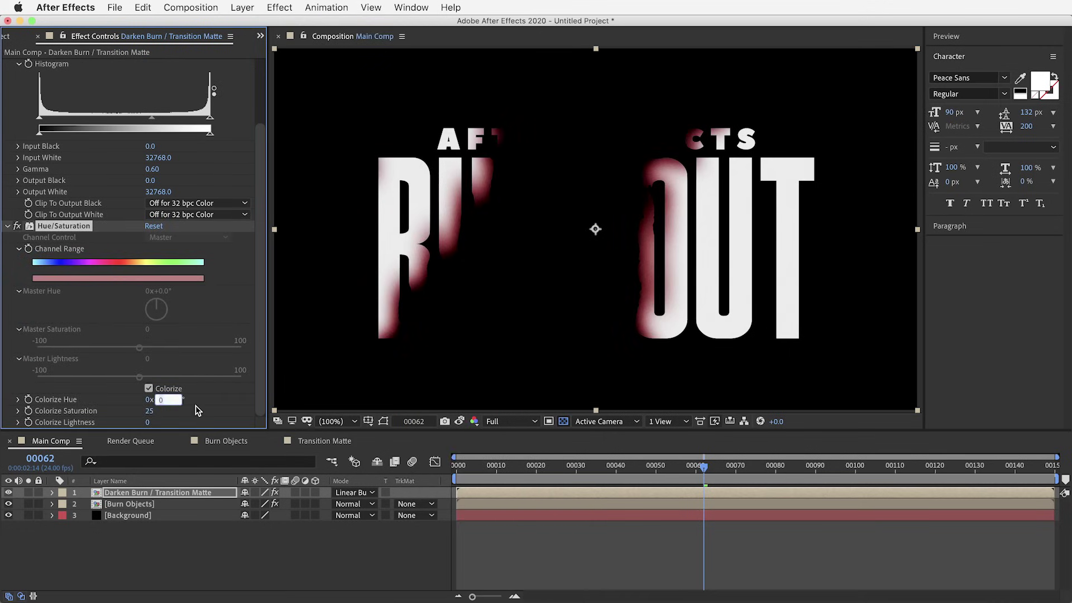
{"action": "type", "text": "30"}
{"action": "key", "text": "Return"}
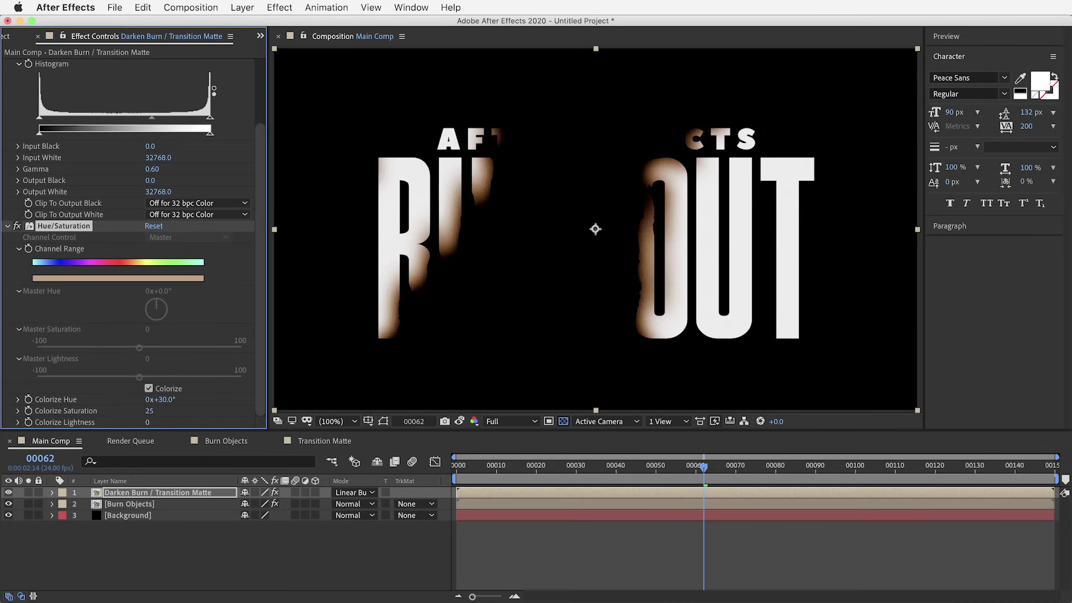
Set Colorize Saturation to 15 and Colorize Lightness to 15, and preview the browned burn edges up to frame 57
{"action": "left_click", "coordinate": [149, 411]}
{"action": "key", "text": "Tab"}
{"action": "type", "text": "15"}
{"action": "key", "text": "Return"}
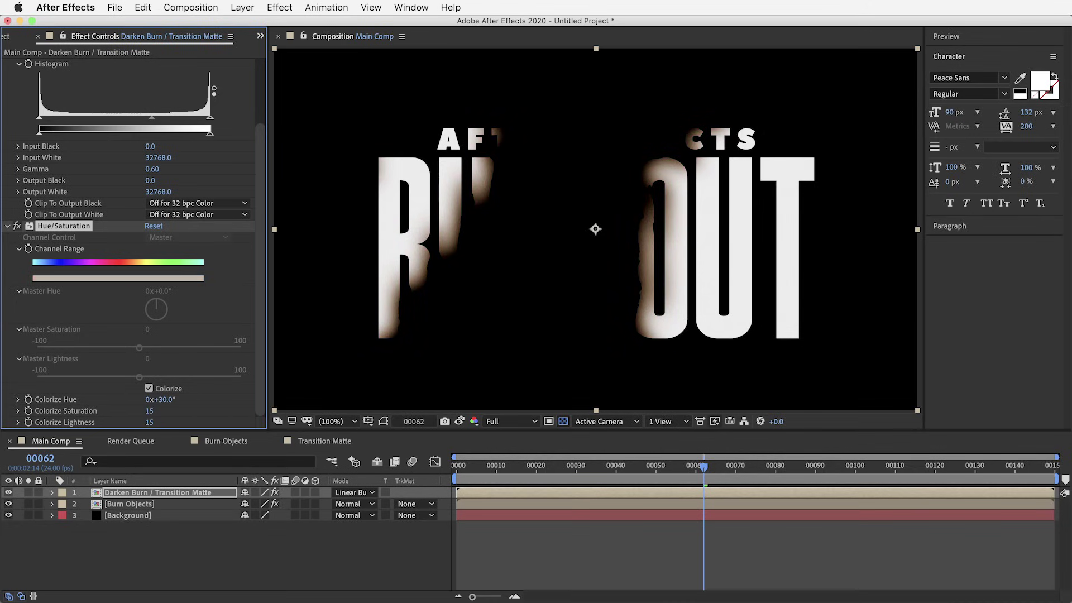
{"action": "mouse_move", "coordinate": [563, 470]}
{"action": "left_mouse_down"}
{"action": "mouse_move", "coordinate": [771, 486]}
{"action": "mouse_move", "coordinate": [658, 491]}
{"action": "mouse_move", "coordinate": [742, 491]}
{"action": "mouse_move", "coordinate": [685, 494]}
{"action": "left_mouse_up"}
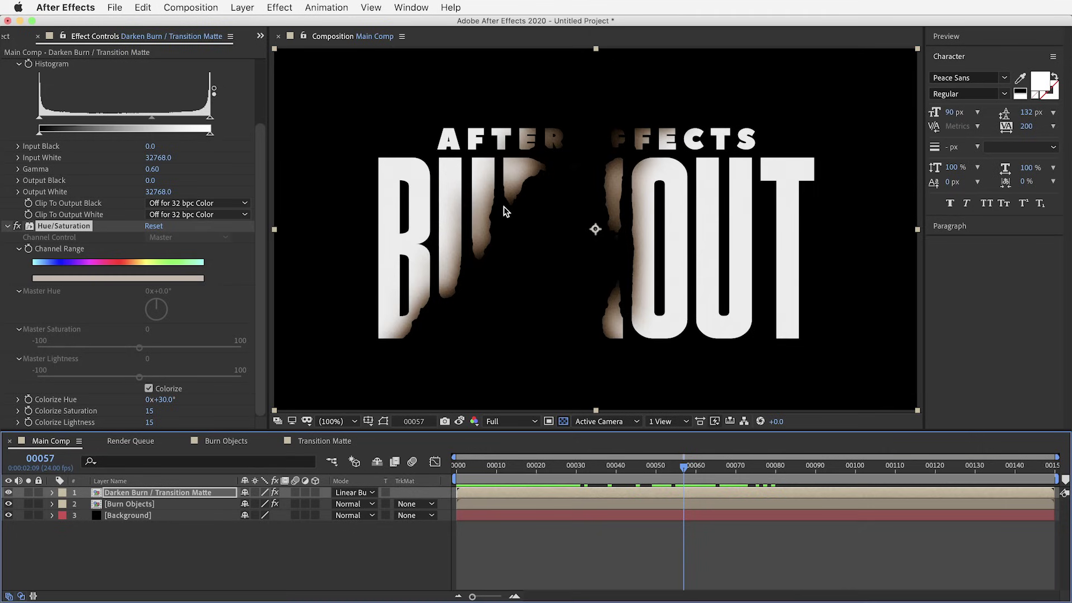
Add the Transition Matte comp as the topmost layer of Main Comp and rename it "Fire Edge"
{"action": "left_click", "coordinate": [8, 38]}
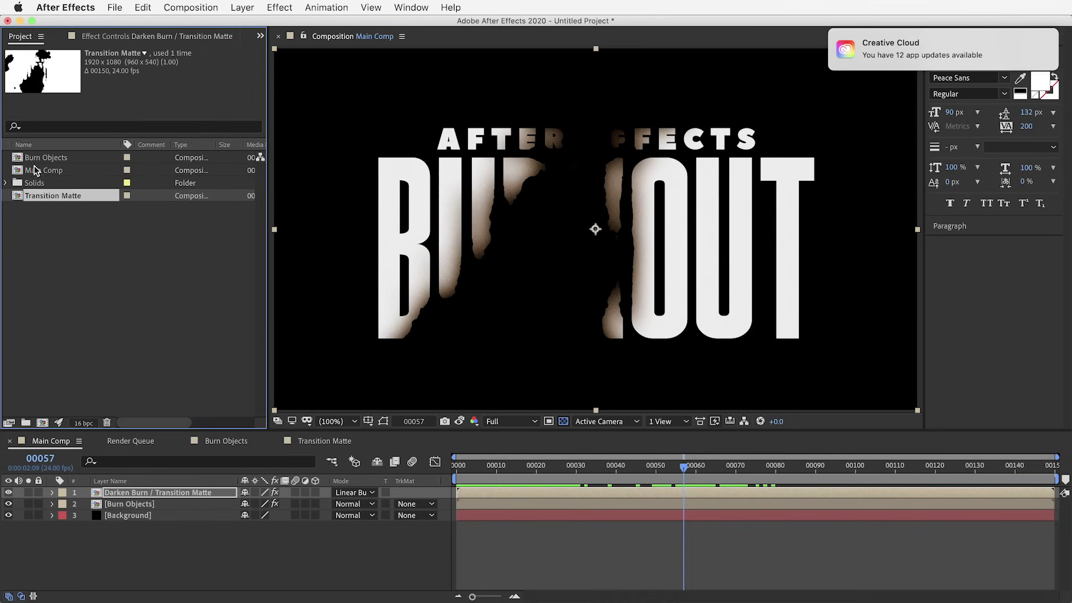
{"action": "left_click_drag", "start_coordinate": [58, 195], "coordinate": [164, 491]}
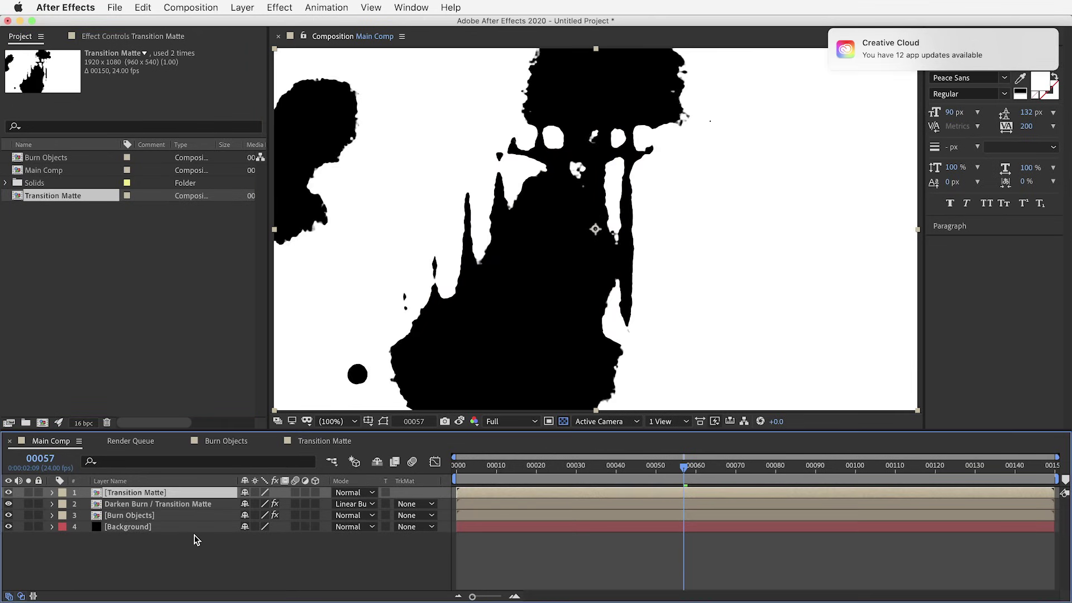
{"action": "key", "text": "Return"}
{"action": "type", "text": "Fire Edge"}
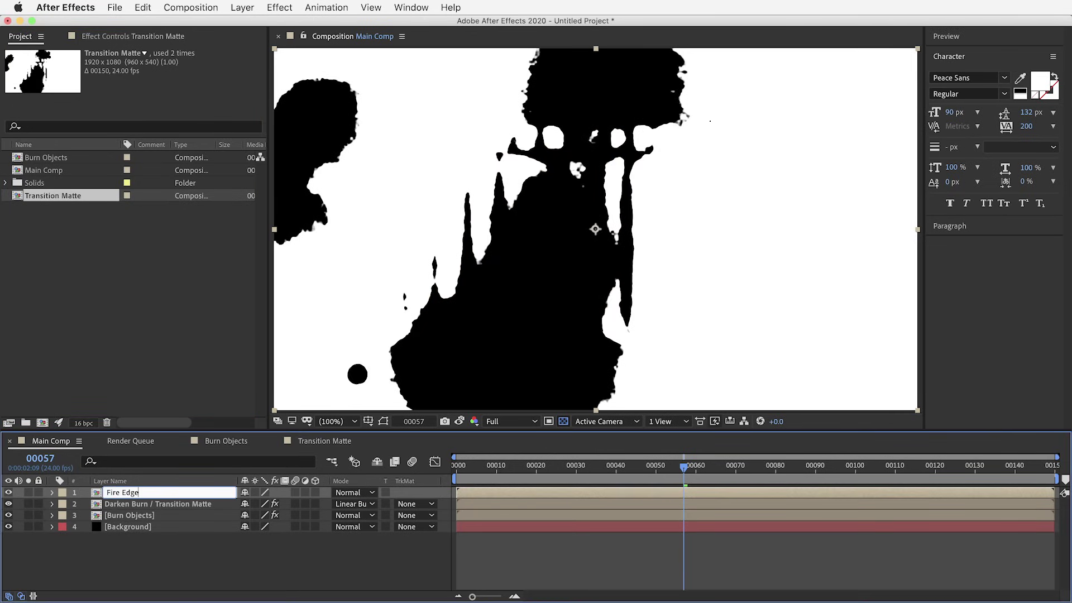
{"action": "key", "text": "Return"}
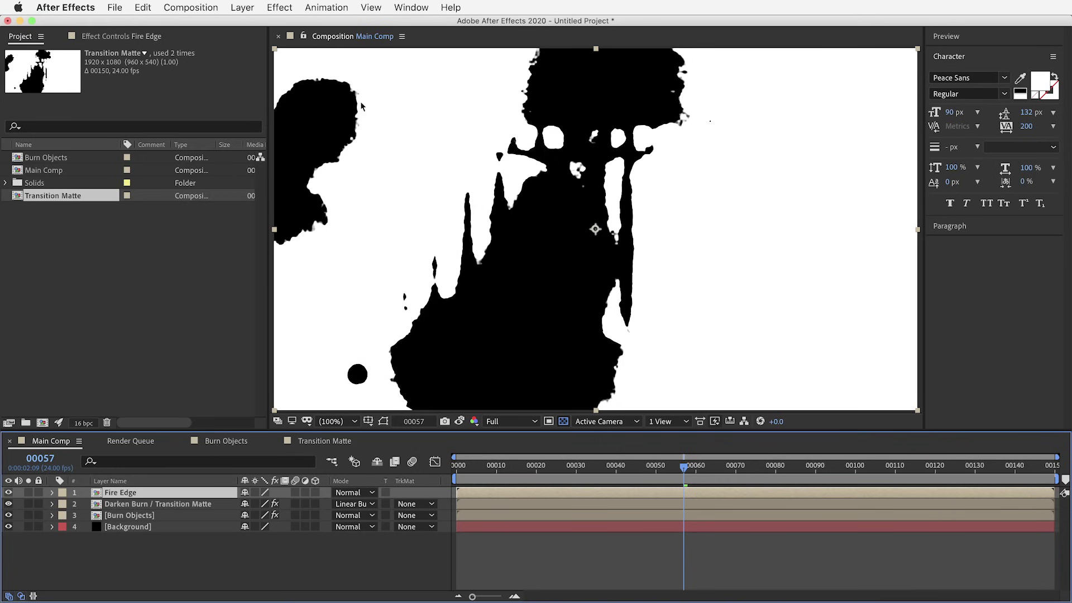
Apply the Invert effect to the Fire Edge layer
{"action": "left_click", "coordinate": [280, 8]}
{"action": "mouse_move", "coordinate": [321, 133]}
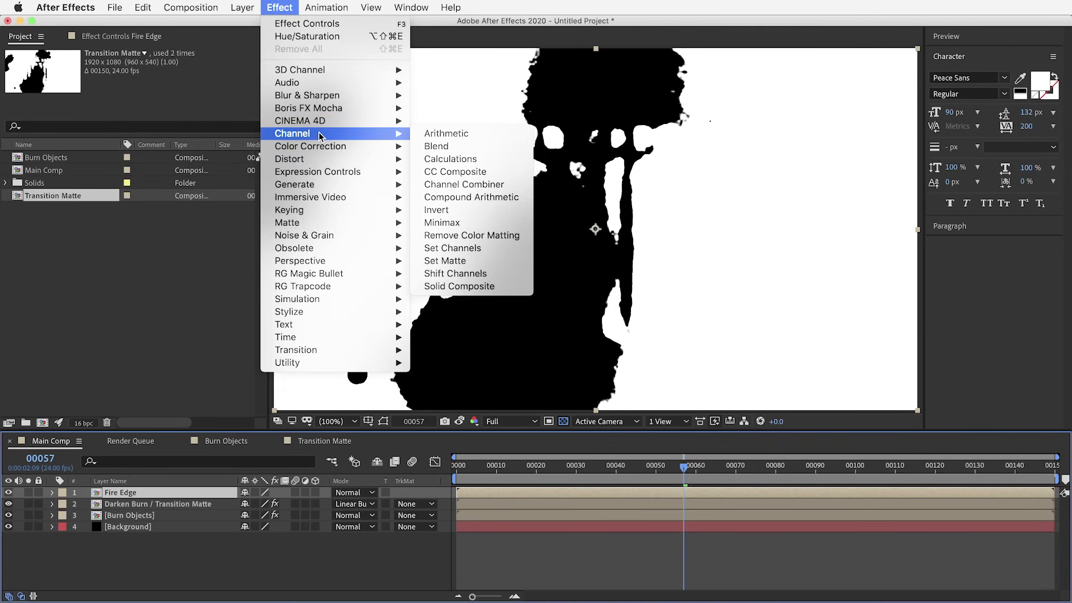
{"action": "left_click", "coordinate": [446, 214]}
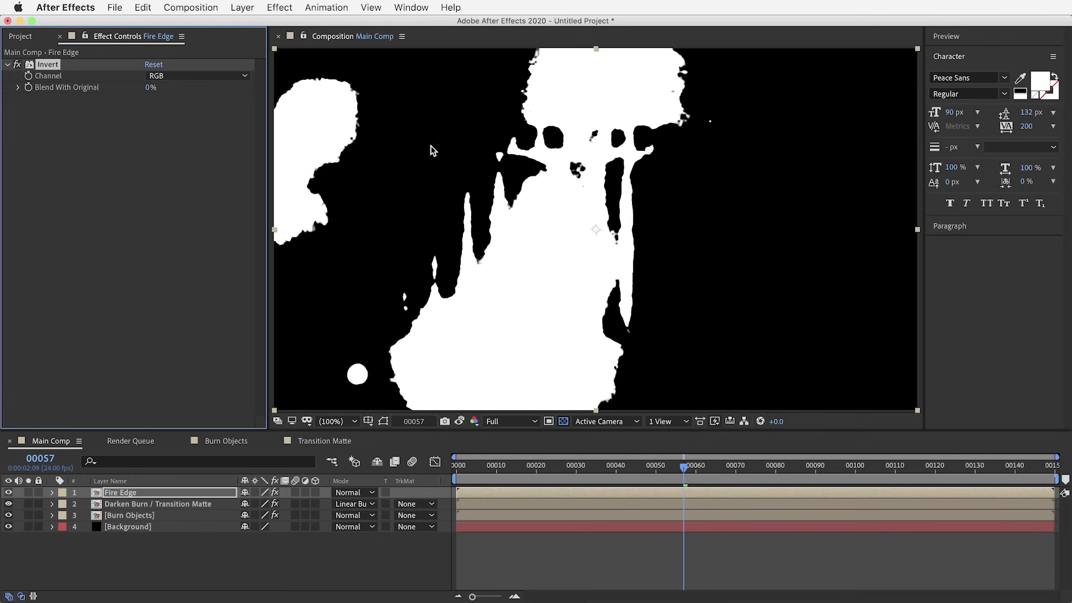
Apply CC Composite to the Fire Edge layer with Composite Original set to Multiply
{"action": "left_click", "coordinate": [279, 8]}
{"action": "mouse_move", "coordinate": [331, 135]}
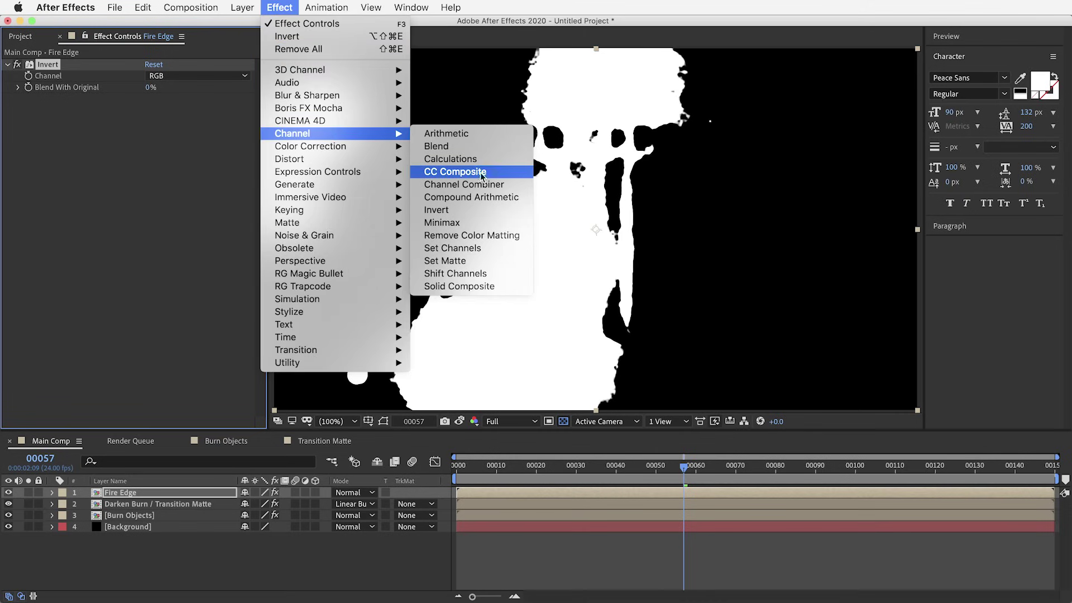
{"action": "left_click", "coordinate": [466, 175]}
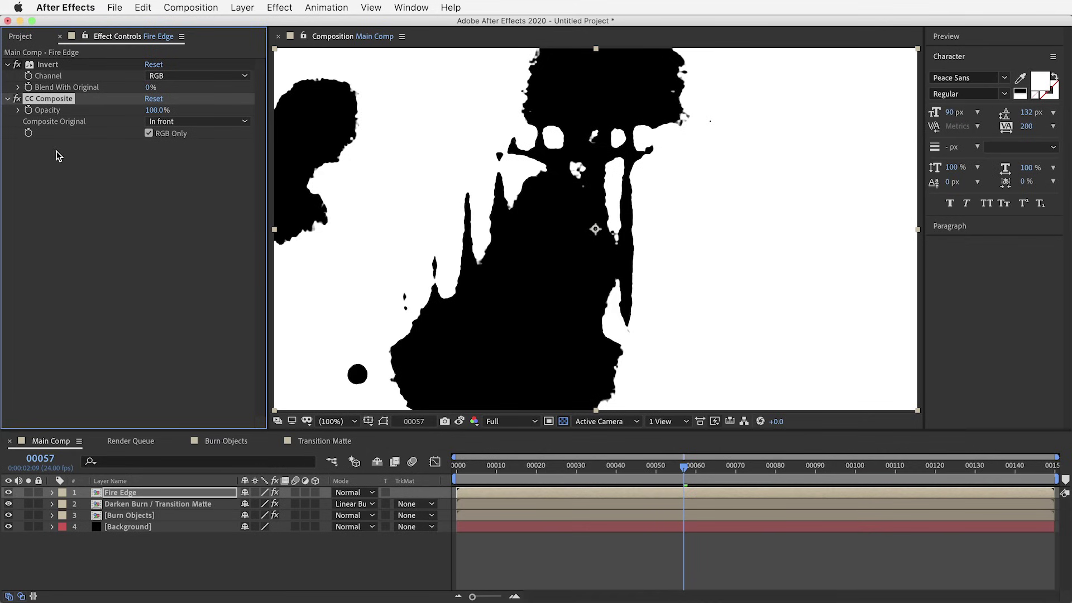
{"action": "left_click", "coordinate": [192, 121]}
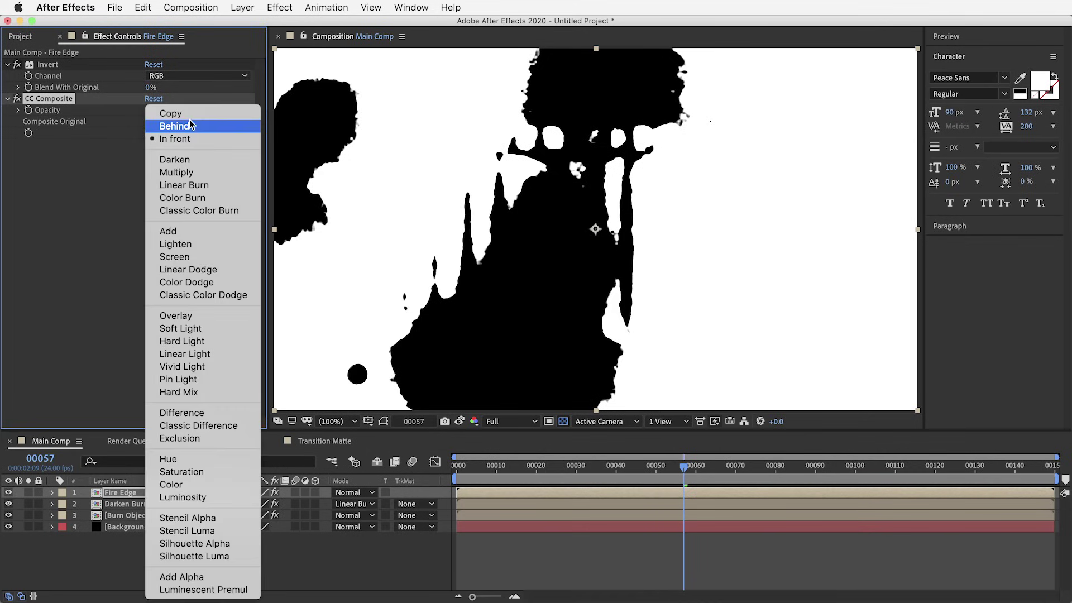
{"action": "left_click", "coordinate": [203, 178]}
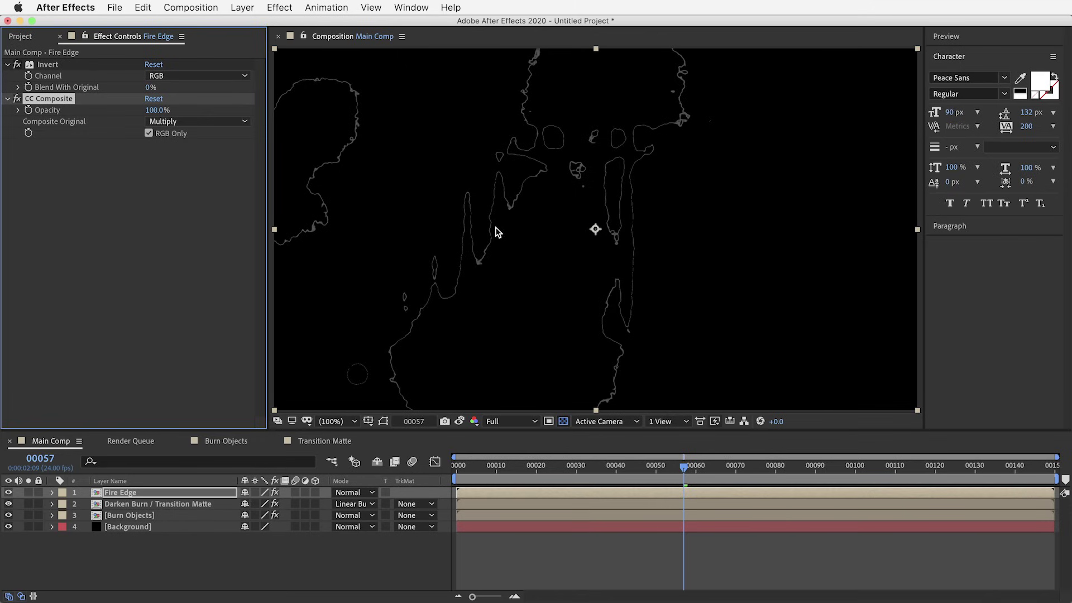
Apply Turbulent Displace to the Fire Edge layer and place it between Invert and CC Composite
{"action": "left_click", "coordinate": [281, 8]}
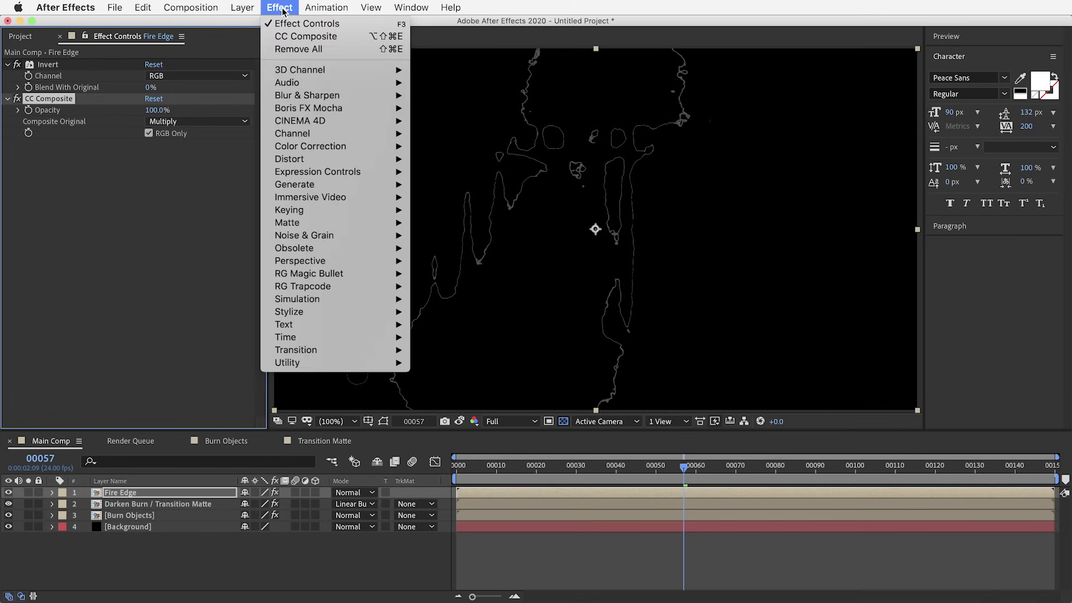
{"action": "mouse_move", "coordinate": [333, 160]}
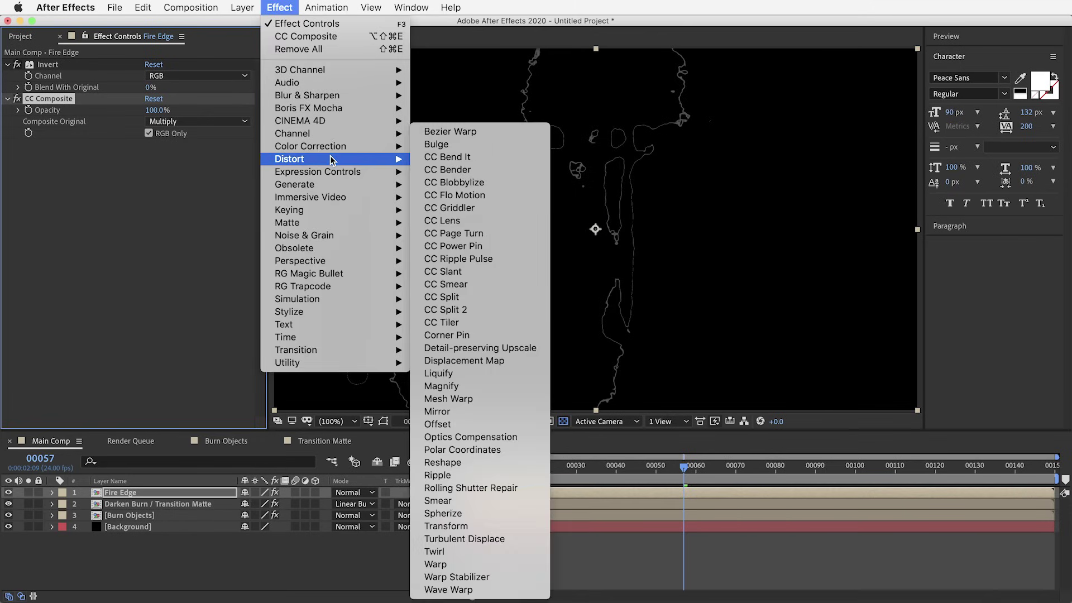
{"action": "left_click", "coordinate": [495, 540]}
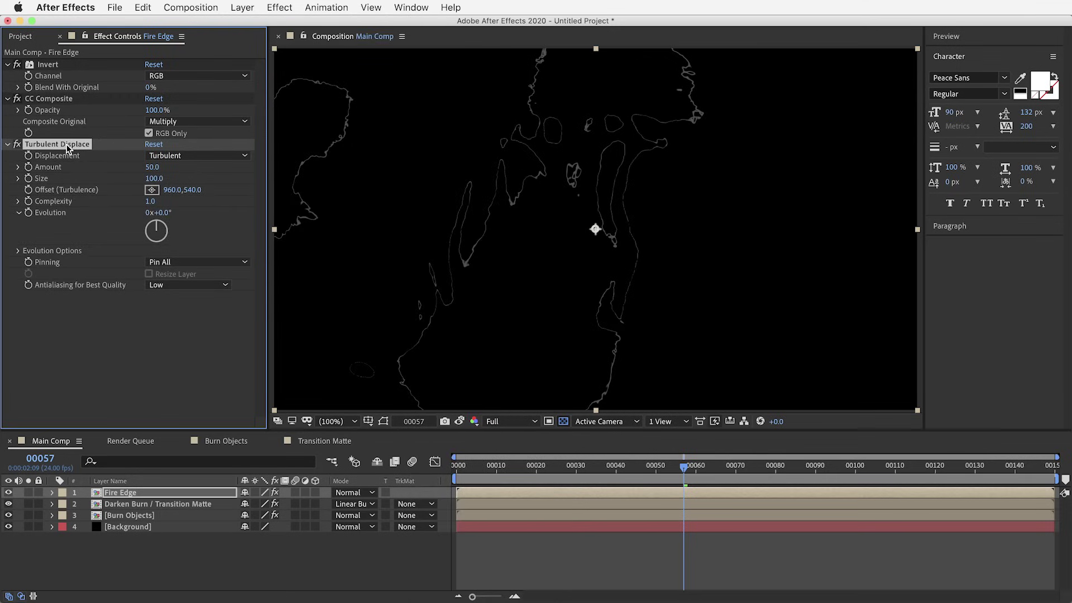
{"action": "left_click_drag", "start_coordinate": [66, 144], "coordinate": [85, 78]}
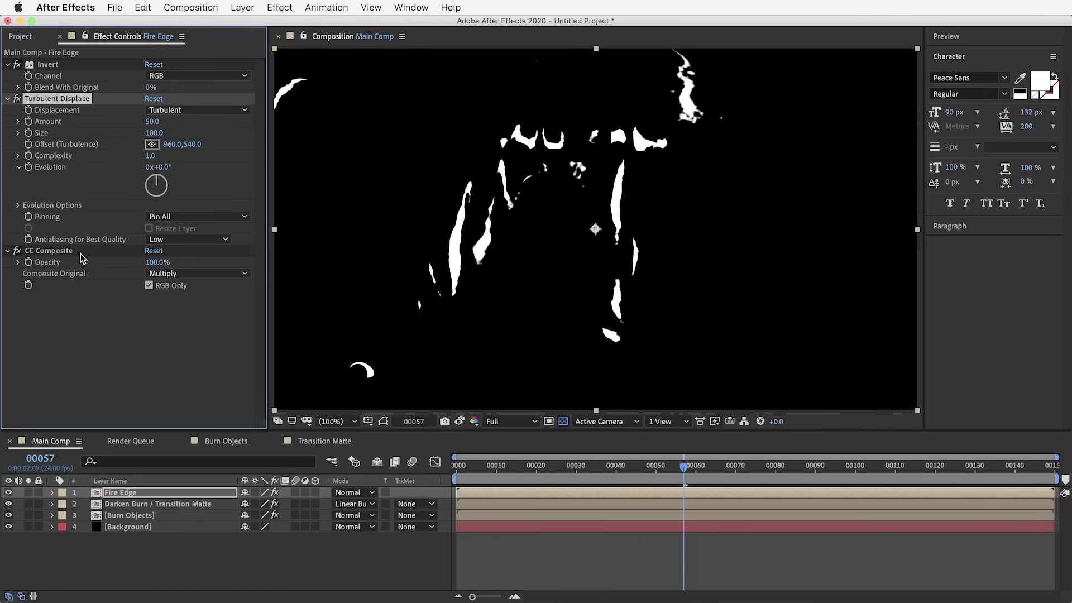
Try a Turbulent Displace Amount of 38 on Fire Edge and switch CC Composite off and on to compare
{"action": "mouse_move", "coordinate": [152, 123]}
{"action": "left_mouse_down"}
{"action": "mouse_move", "coordinate": [124, 124]}
{"action": "mouse_move", "coordinate": [187, 122]}
{"action": "mouse_move", "coordinate": [142, 124]}
{"action": "mouse_move", "coordinate": [178, 122]}
{"action": "mouse_move", "coordinate": [159, 123]}
{"action": "left_mouse_up"}
{"action": "left_click", "coordinate": [17, 252]}
{"action": "left_click", "coordinate": [17, 252]}
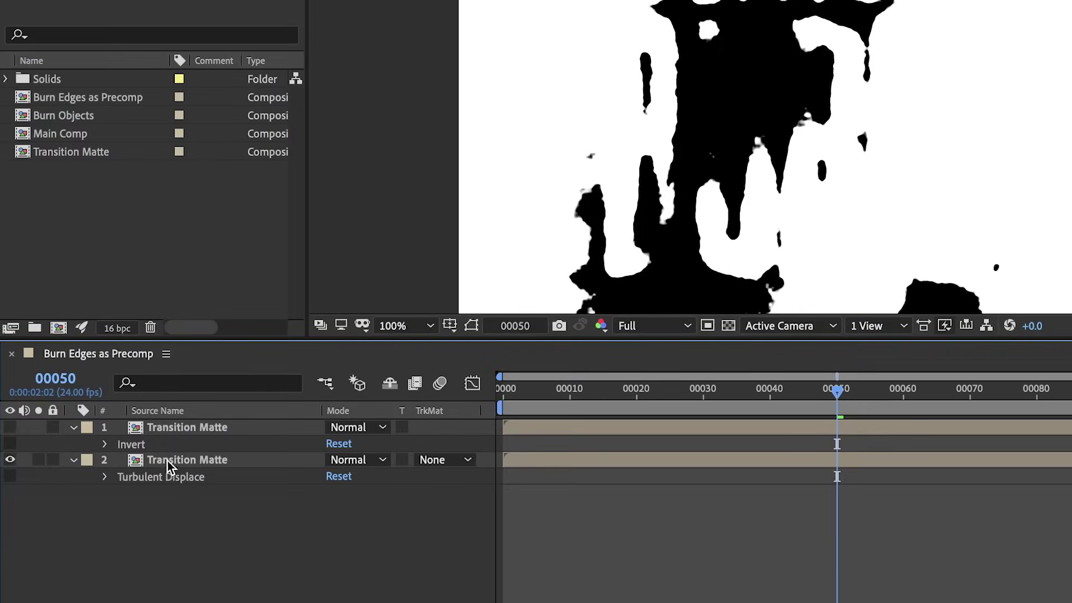
In Burn Edges as Precomp, enable Turbulent Displace on the lower Transition Matte, then show the upper one with Invert enabled and Multiply blending
{"action": "left_click", "coordinate": [168, 460]}
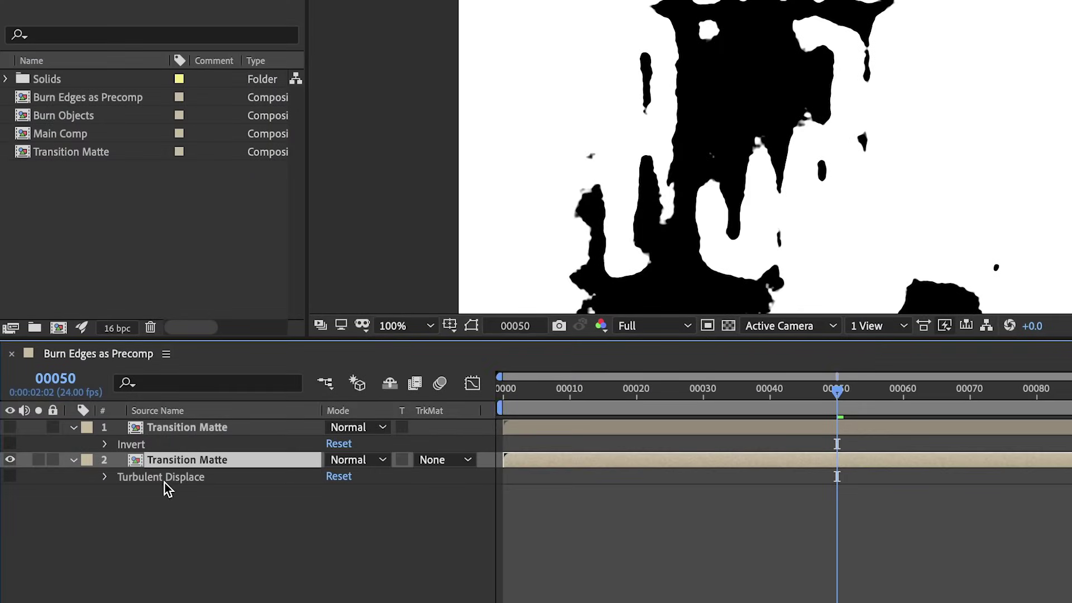
{"action": "left_click", "coordinate": [10, 477]}
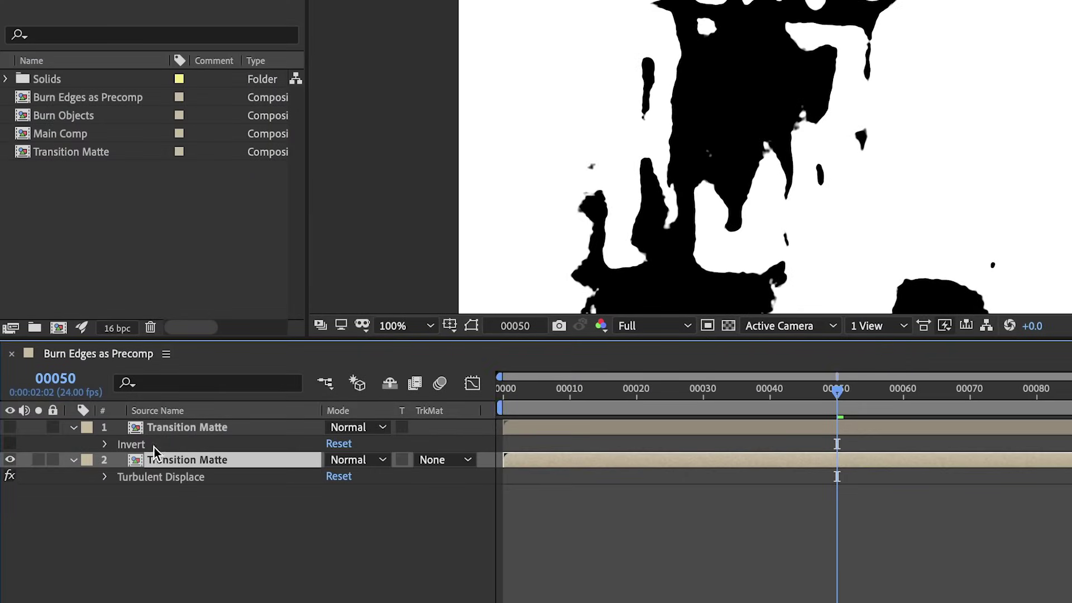
{"action": "left_click", "coordinate": [162, 428]}
{"action": "left_click", "coordinate": [10, 427]}
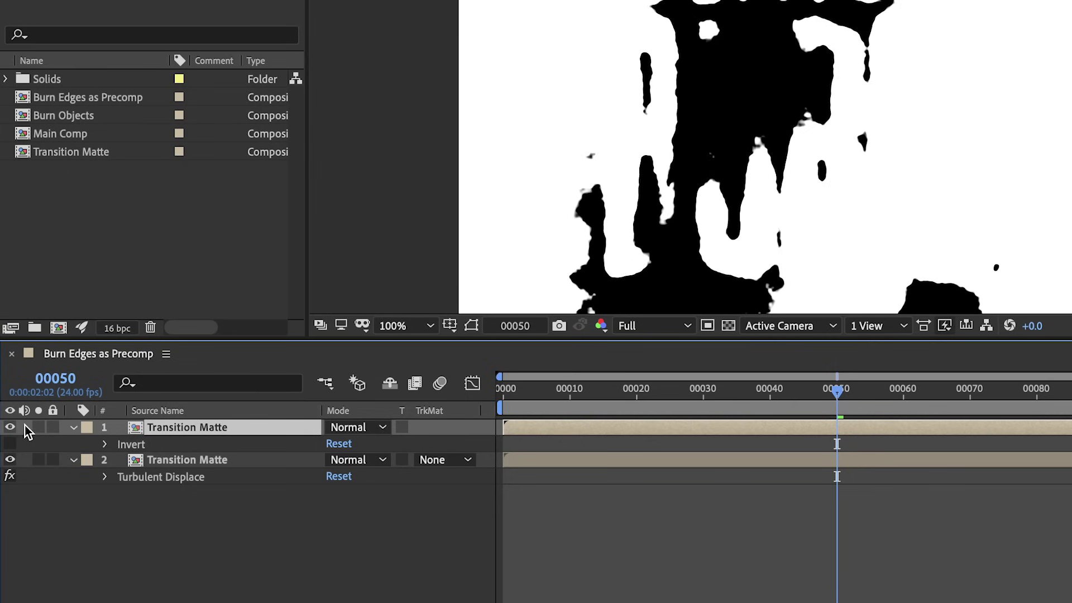
{"action": "left_click", "coordinate": [10, 444]}
{"action": "left_click", "coordinate": [373, 433]}
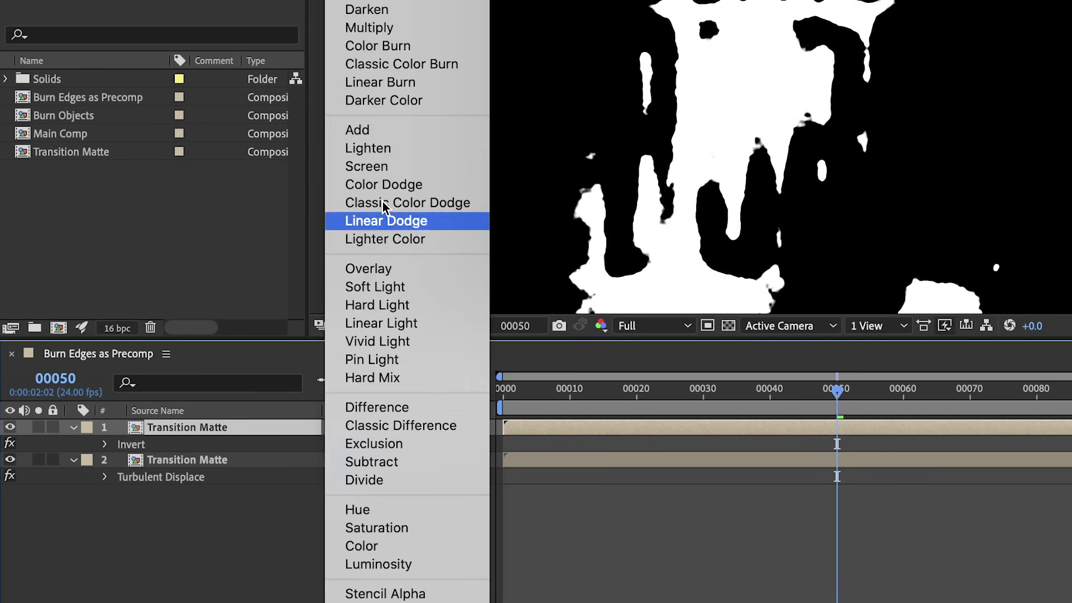
{"action": "left_click", "coordinate": [387, 29]}
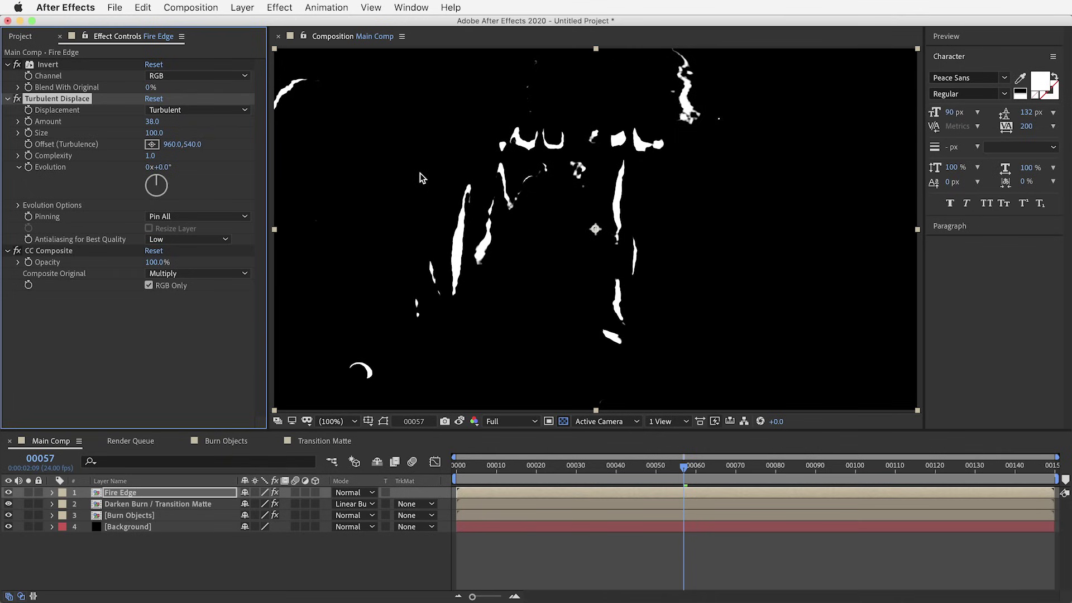
Reset Turbulent Displace on the Fire Edge layer and set its Size to 20
{"action": "left_click", "coordinate": [136, 517]}
{"action": "left_click", "coordinate": [139, 504]}
{"action": "left_click", "coordinate": [138, 493]}
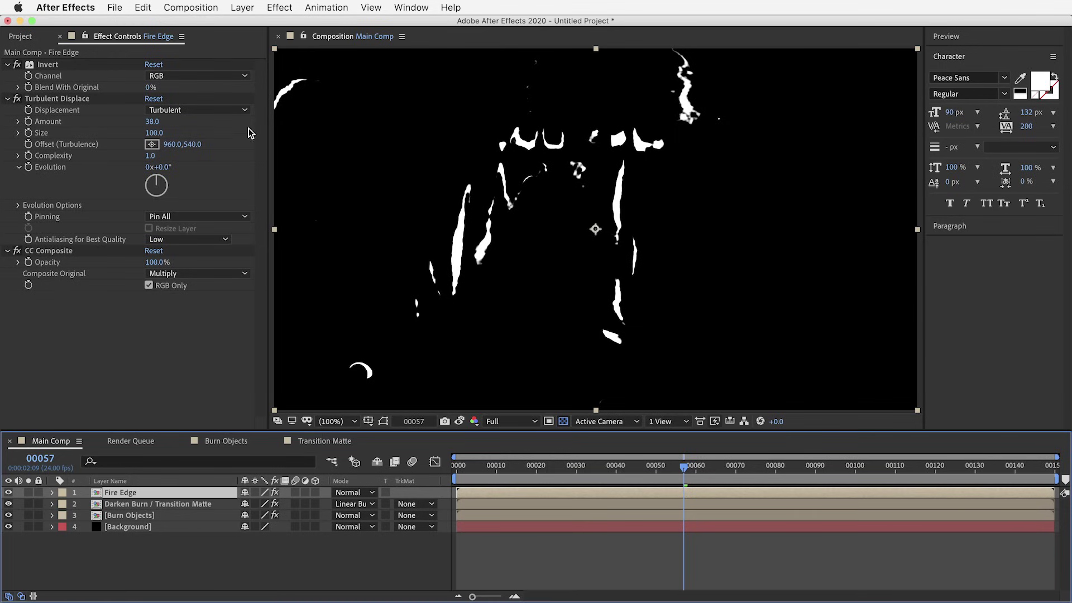
{"action": "left_click", "coordinate": [154, 98]}
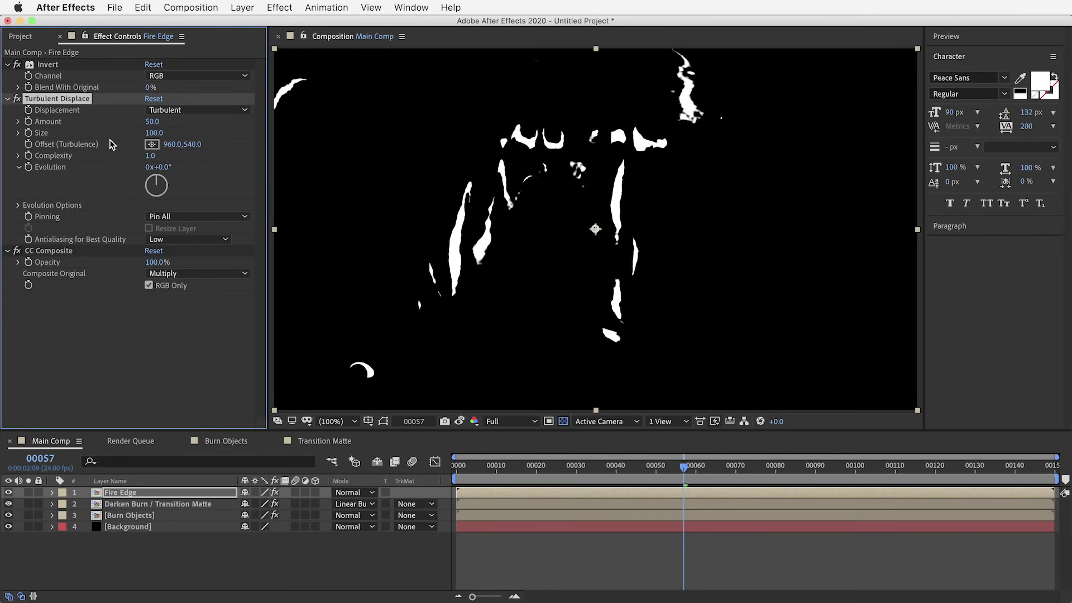
{"action": "left_click", "coordinate": [153, 133]}
{"action": "type", "text": "20"}
{"action": "key", "text": "Return"}
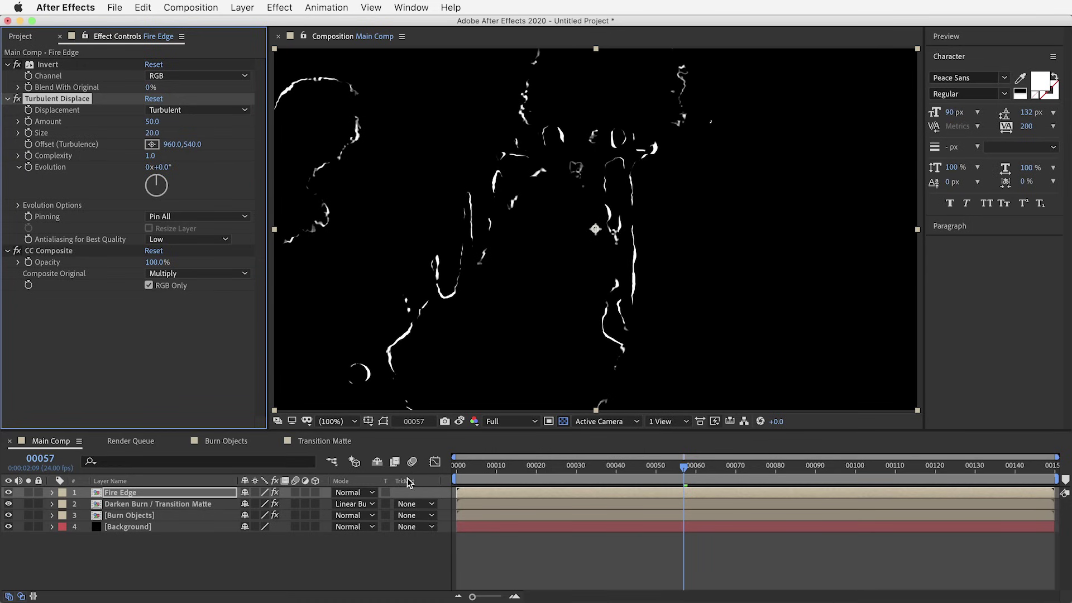
Set the Fire Edge layer's blending mode to Add and preview the burn at frame 54
{"action": "left_click", "coordinate": [365, 494]}
{"action": "left_click", "coordinate": [357, 193]}
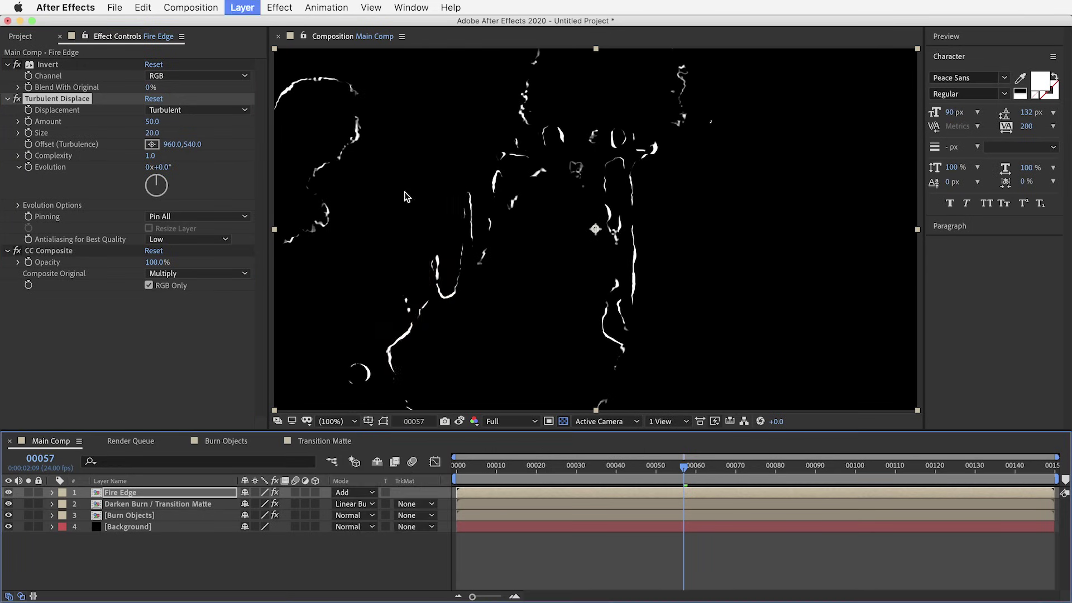
{"action": "mouse_move", "coordinate": [684, 467]}
{"action": "left_mouse_down"}
{"action": "mouse_move", "coordinate": [624, 472]}
{"action": "mouse_move", "coordinate": [688, 474]}
{"action": "mouse_move", "coordinate": [670, 472]}
{"action": "left_mouse_up"}
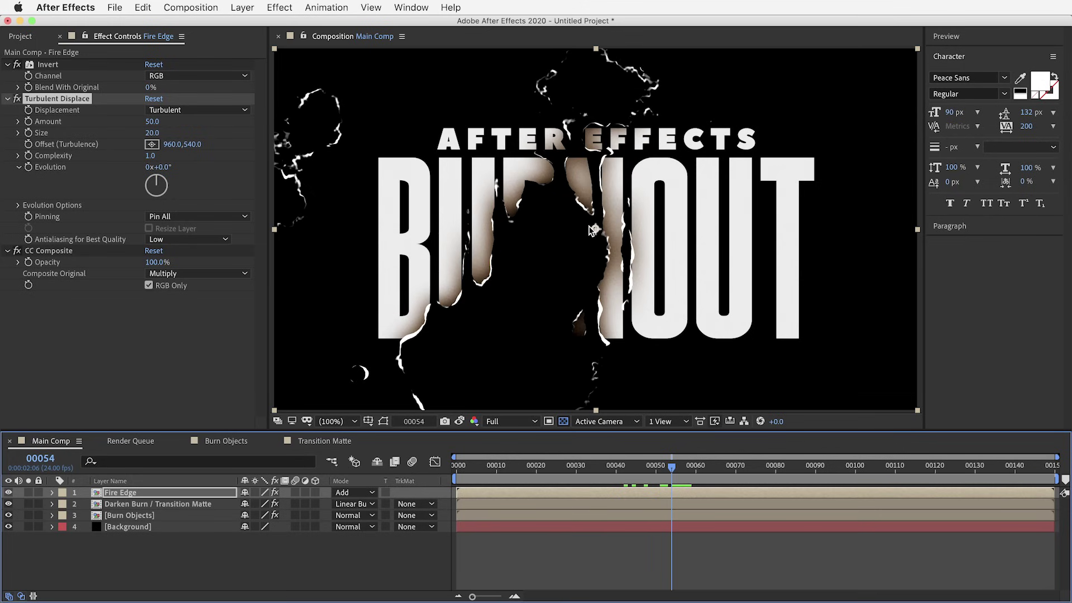
Apply a Fractal Noise effect to the Fire Edge layer and set its blending mode to Multiply
{"action": "left_click", "coordinate": [280, 7]}
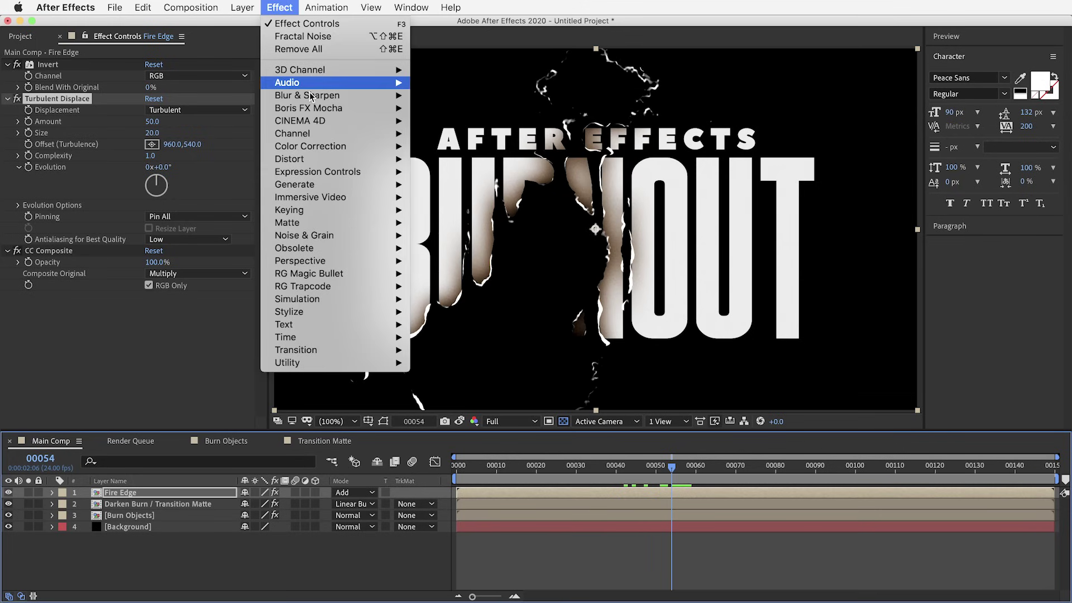
{"action": "mouse_move", "coordinate": [331, 237]}
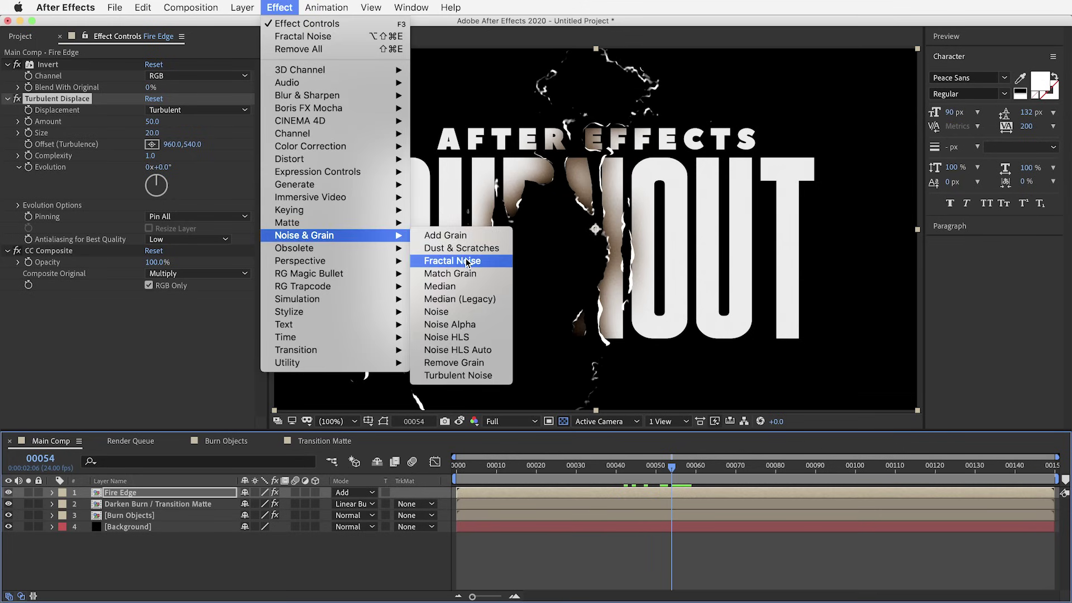
{"action": "left_click", "coordinate": [452, 260]}
{"action": "left_click", "coordinate": [222, 422]}
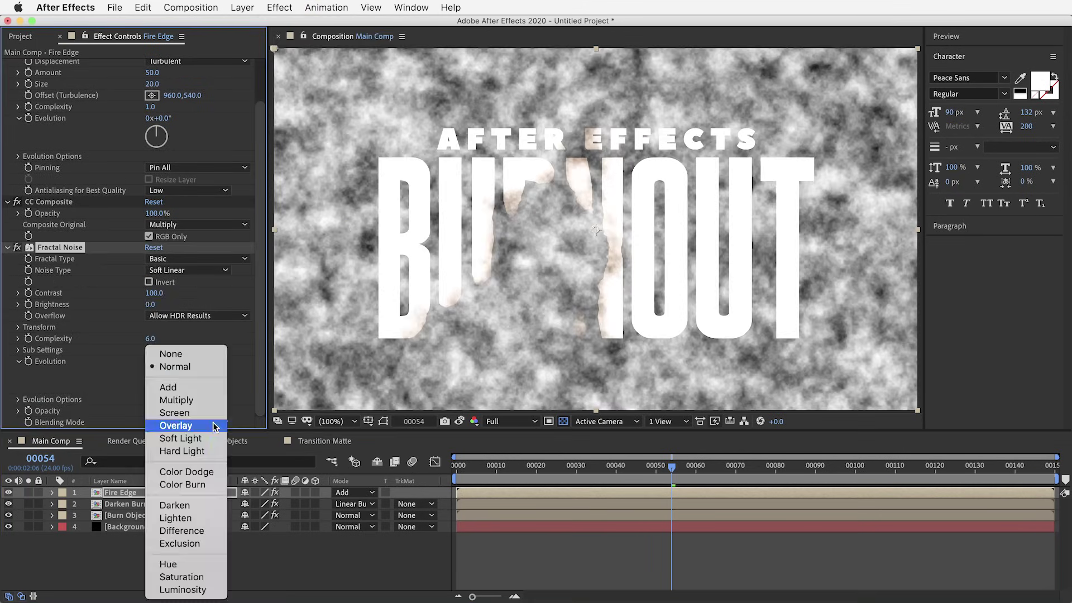
{"action": "left_click", "coordinate": [192, 401]}
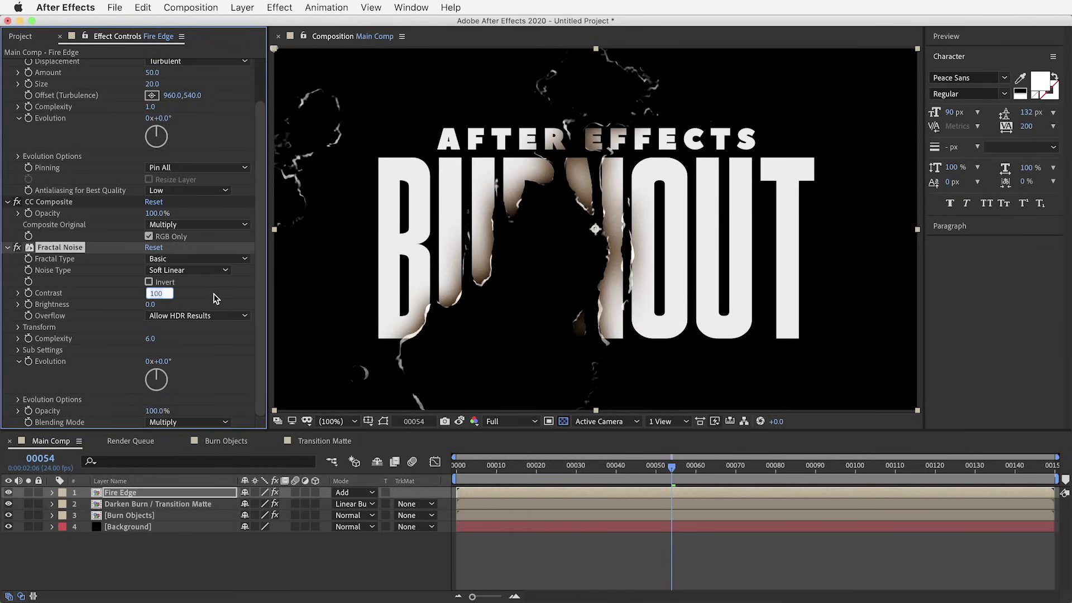
Set the Fractal Noise Contrast to 200 and Brightness to -25 on the Fire Edge layer
{"action": "type", "text": "200"}
{"action": "key", "text": "Return"}
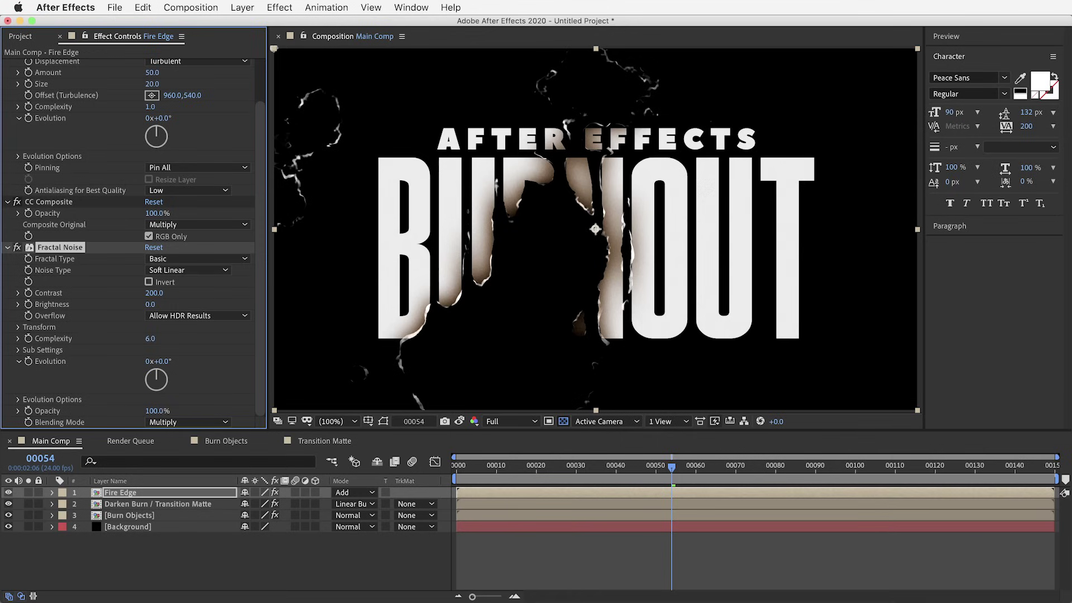
{"action": "left_click", "coordinate": [149, 305]}
{"action": "type", "text": "-25"}
{"action": "key", "text": "Return"}
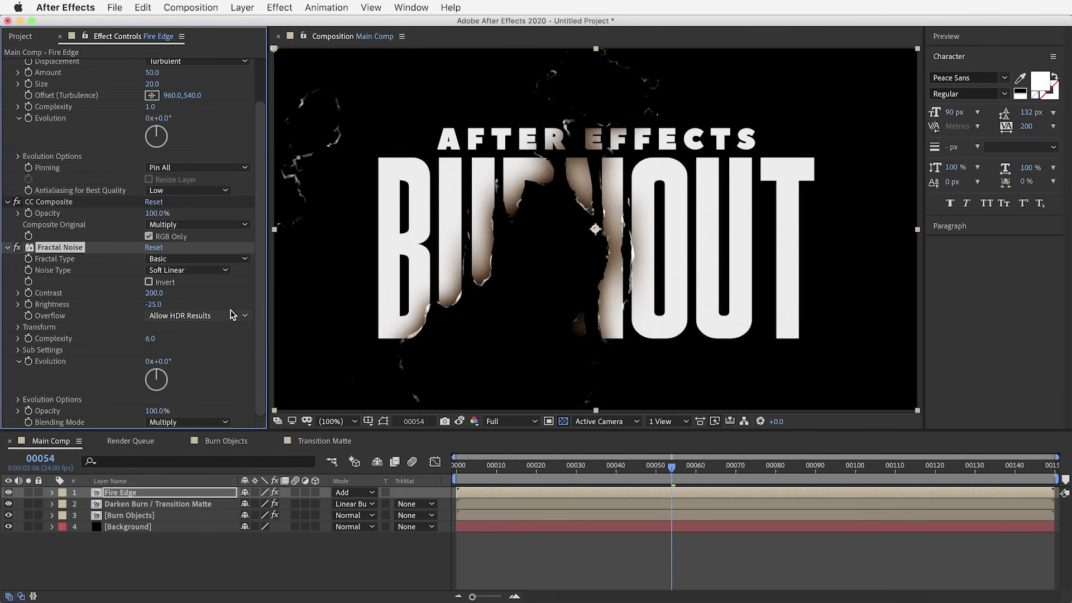
Set the Fractal Noise Sub Influence to 200 and preview the fire edge at frame 52
{"action": "left_click", "coordinate": [20, 352]}
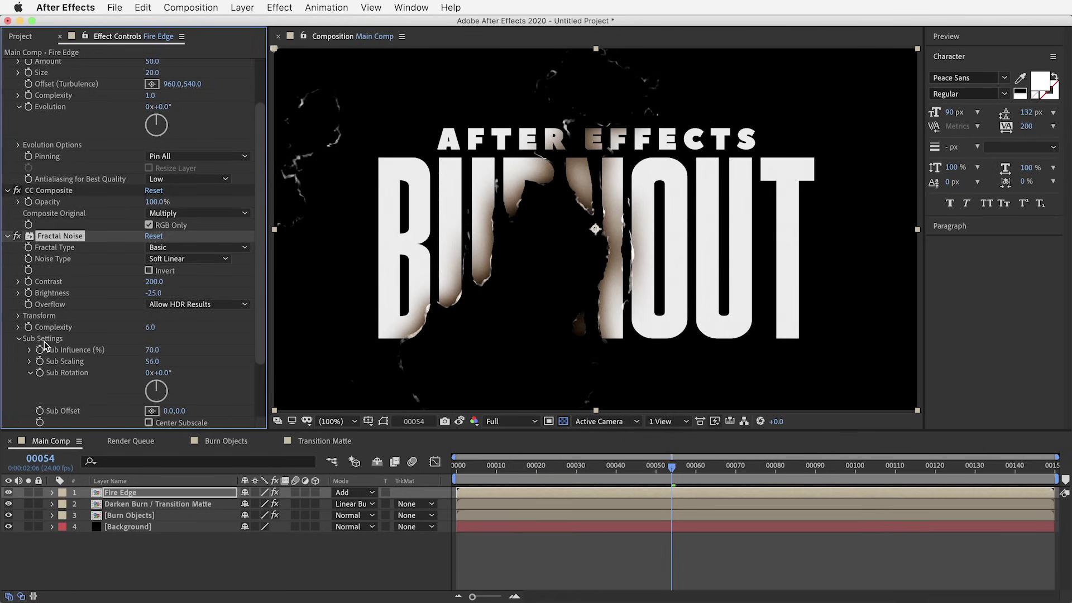
{"action": "left_click", "coordinate": [154, 350]}
{"action": "type", "text": "200"}
{"action": "key", "text": "Return"}
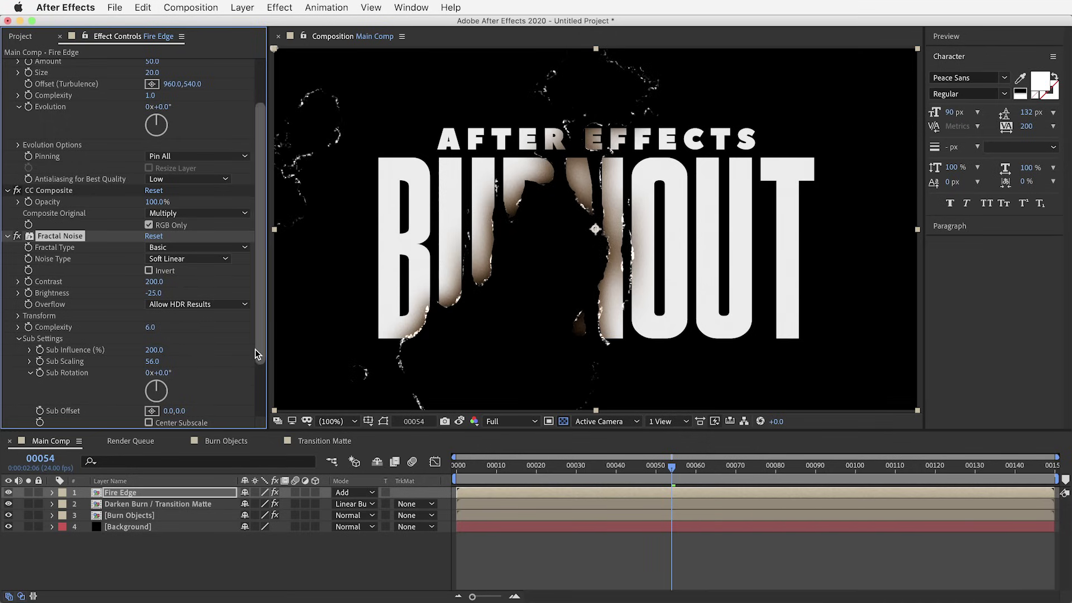
{"action": "mouse_move", "coordinate": [653, 467]}
{"action": "left_mouse_down"}
{"action": "mouse_move", "coordinate": [644, 468]}
{"action": "mouse_move", "coordinate": [665, 468]}
{"action": "left_mouse_up"}
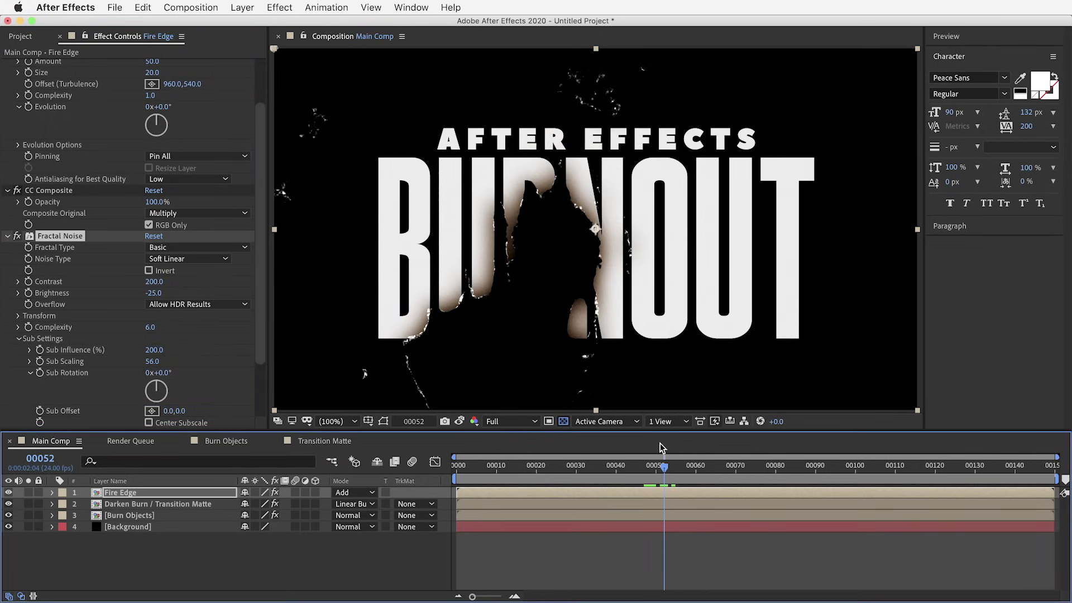
Add Set Matte to Fire Edge, taking the matte from the Burn Objects layer, and preview the burn around frame 58
{"action": "left_click", "coordinate": [278, 10]}
{"action": "mouse_move", "coordinate": [321, 136]}
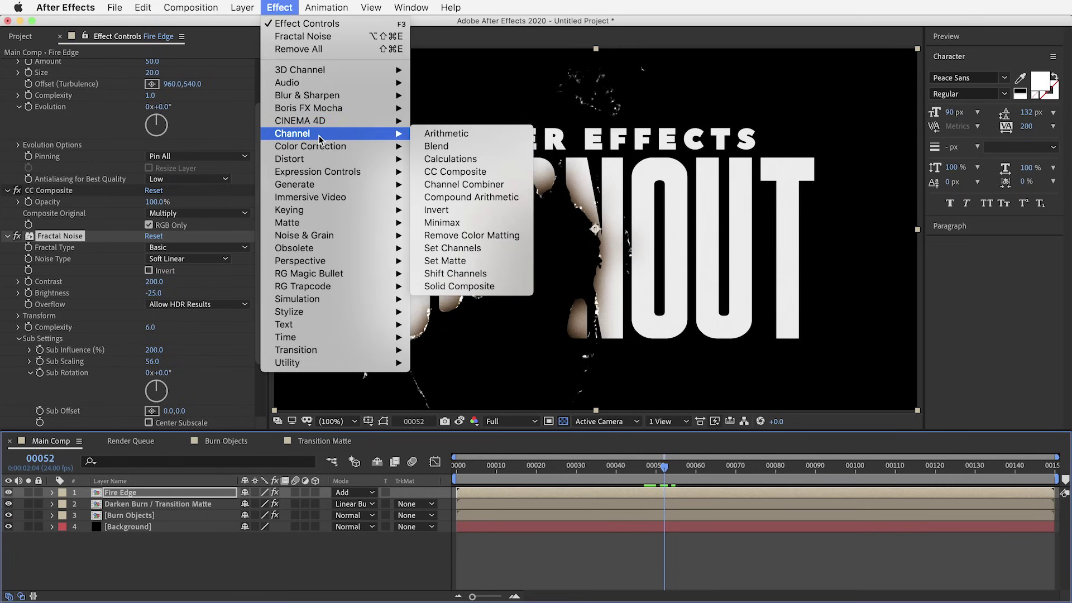
{"action": "left_click", "coordinate": [489, 260]}
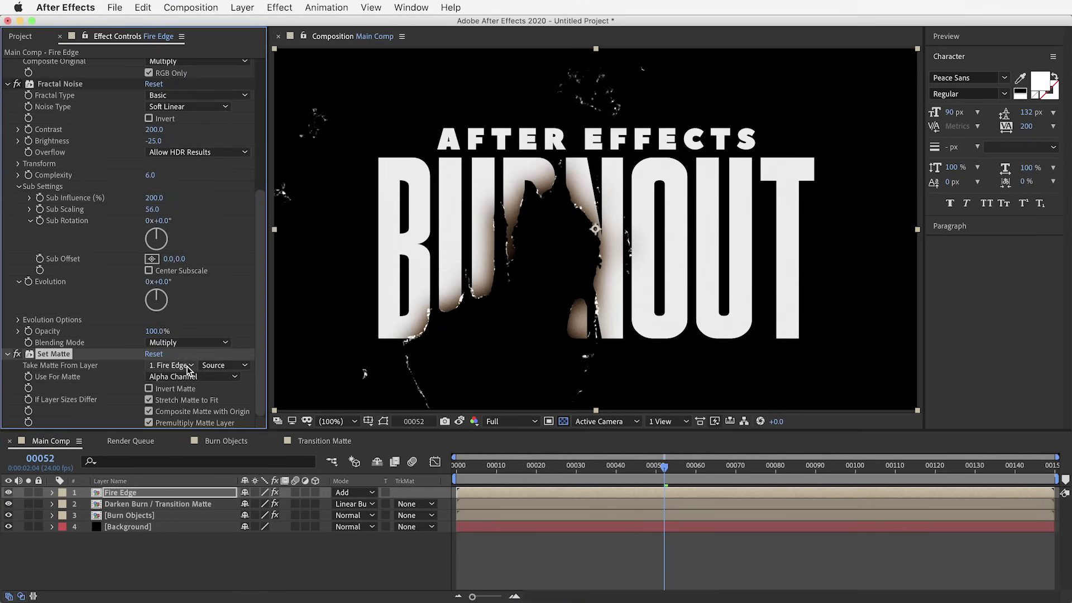
{"action": "left_click", "coordinate": [188, 370]}
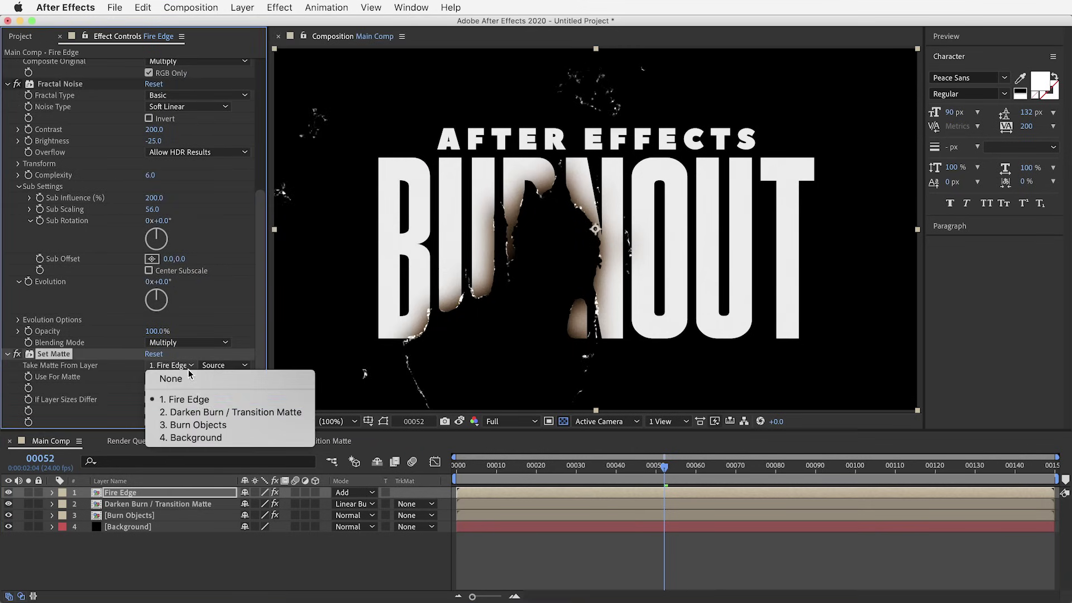
{"action": "left_click", "coordinate": [212, 426]}
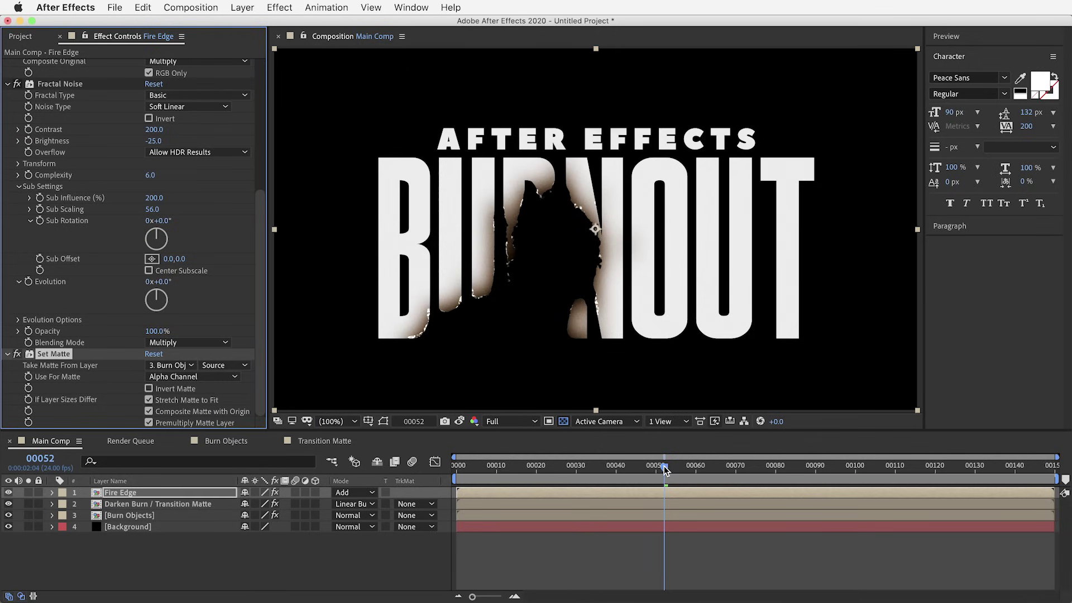
{"action": "mouse_move", "coordinate": [665, 471]}
{"action": "left_mouse_down"}
{"action": "mouse_move", "coordinate": [609, 472]}
{"action": "mouse_move", "coordinate": [709, 474]}
{"action": "mouse_move", "coordinate": [688, 474]}
{"action": "left_mouse_up"}
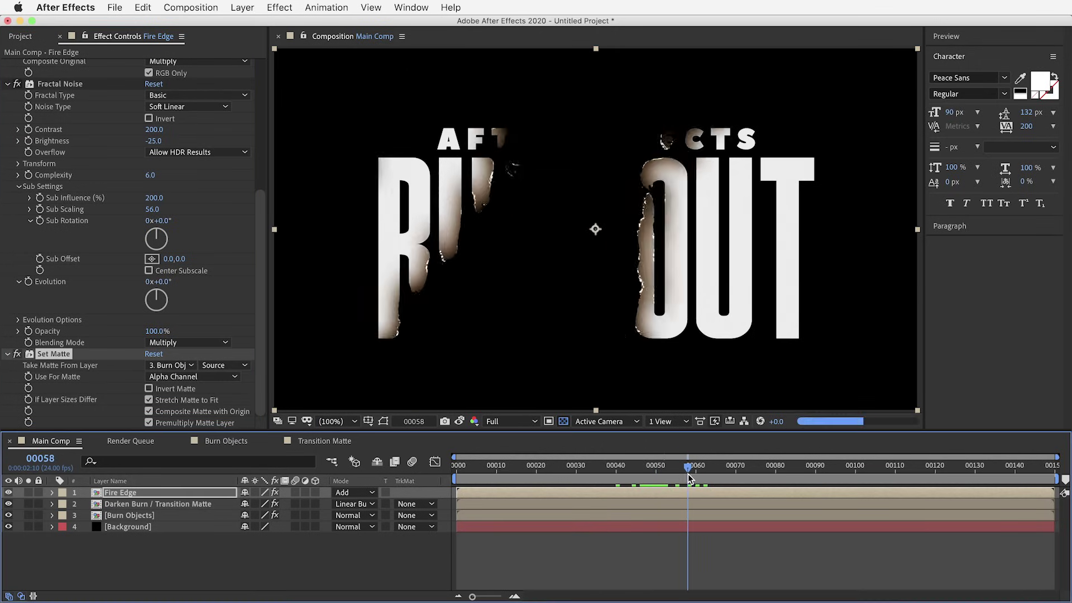
Apply Tritone to the Fire Edge layer and set its Midtones colour to the reddish brown 8D3F18
{"action": "left_click", "coordinate": [282, 7]}
{"action": "mouse_move", "coordinate": [326, 146]}
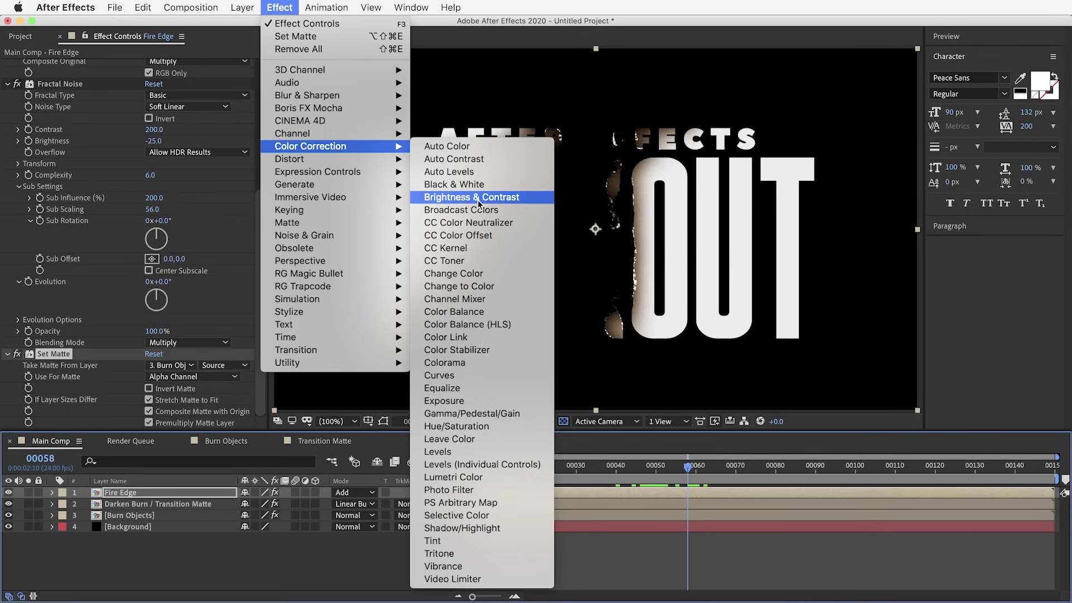
{"action": "left_click", "coordinate": [477, 553]}
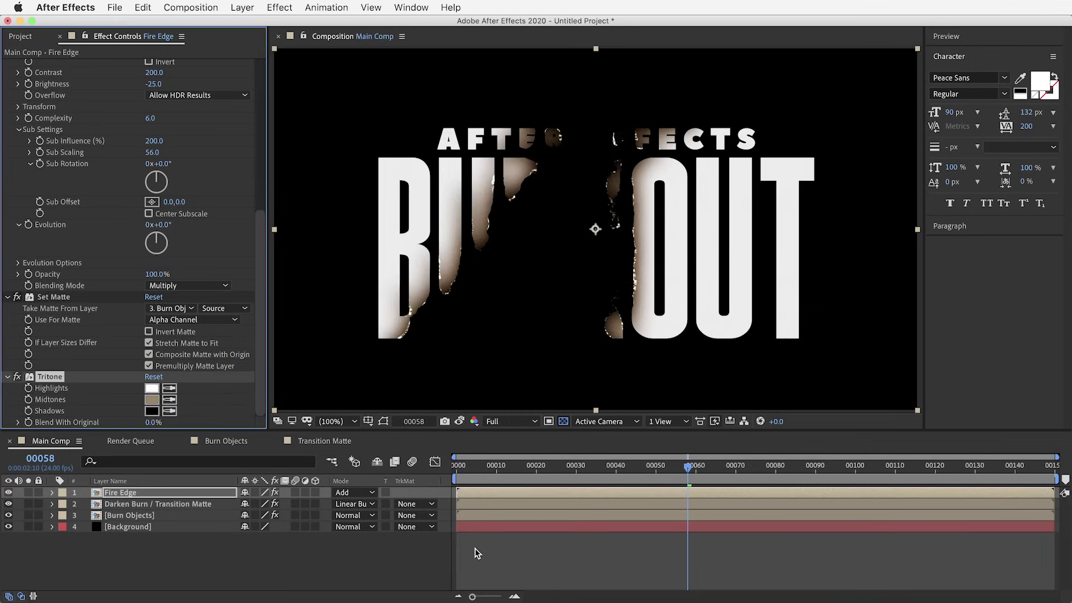
{"action": "left_click", "coordinate": [150, 400]}
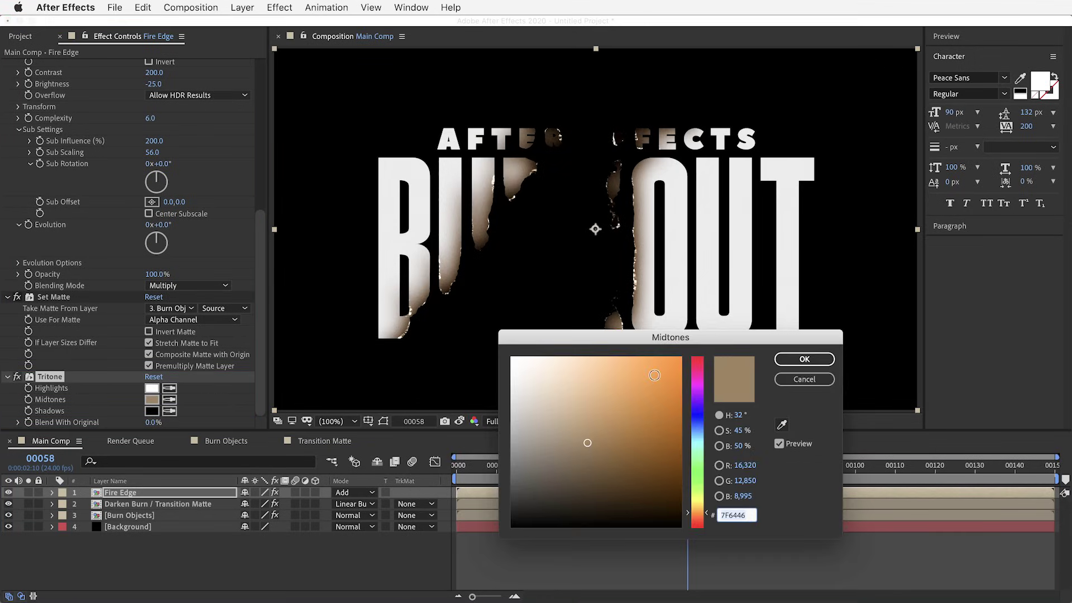
{"action": "left_click_drag", "start_coordinate": [659, 338], "coordinate": [542, 327]}
{"action": "mouse_move", "coordinate": [520, 396]}
{"action": "left_mouse_down"}
{"action": "mouse_move", "coordinate": [531, 378]}
{"action": "mouse_move", "coordinate": [529, 394]}
{"action": "left_mouse_up"}
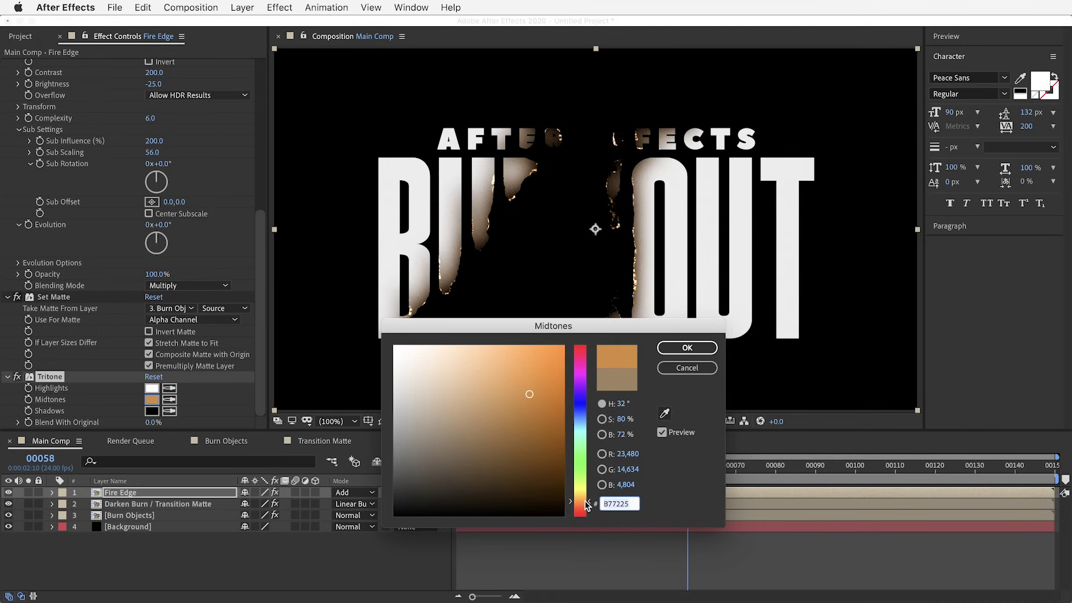
{"action": "type", "text": "8D3"}
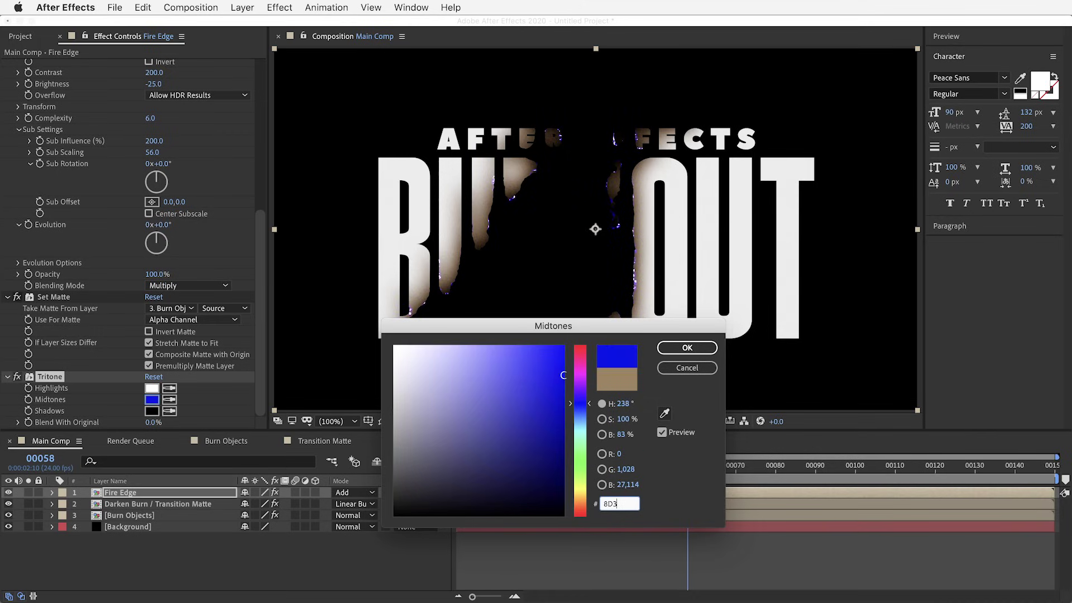
{"action": "type", "text": "F18"}
{"action": "key", "text": "Return"}
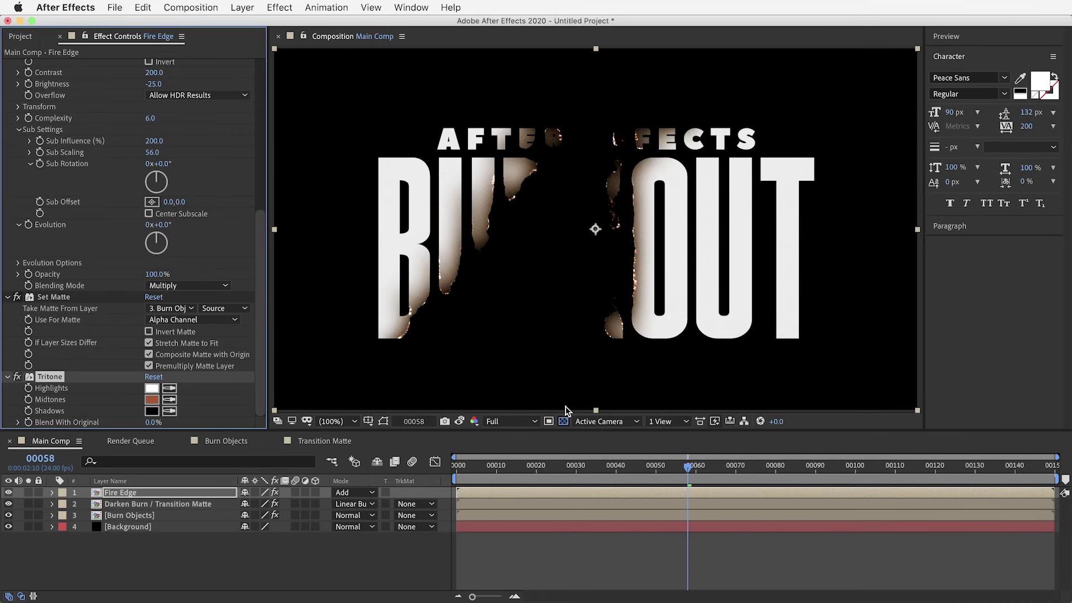
Set the Tritone Highlights colour on the Fire Edge layer to the pale yellow FFDDAA
{"action": "left_click", "coordinate": [149, 391]}
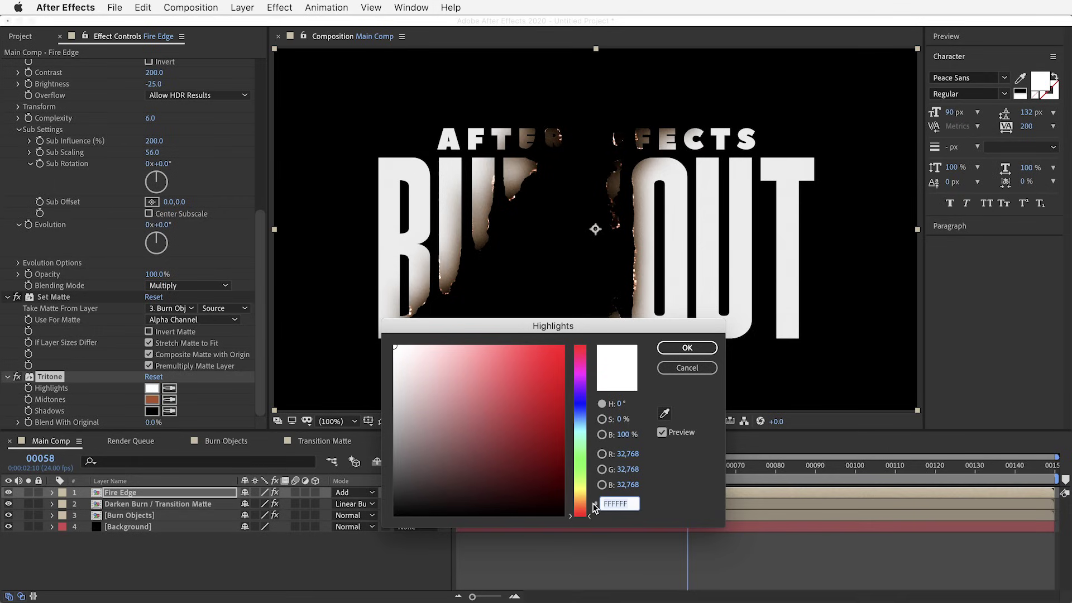
{"action": "type", "text": "FFDD"}
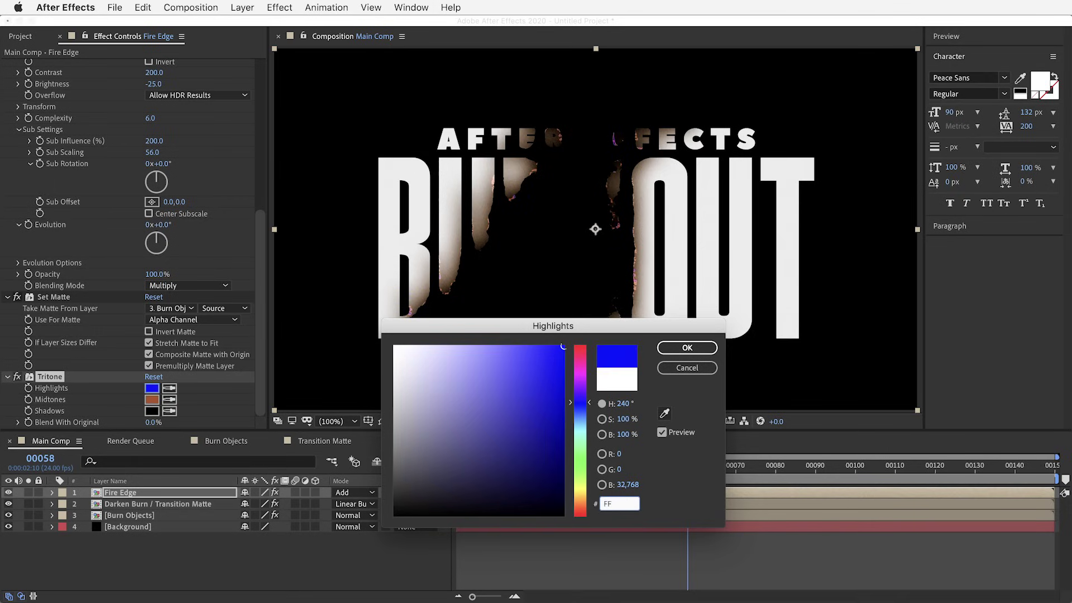
{"action": "type", "text": "AA"}
{"action": "key", "text": "Return"}
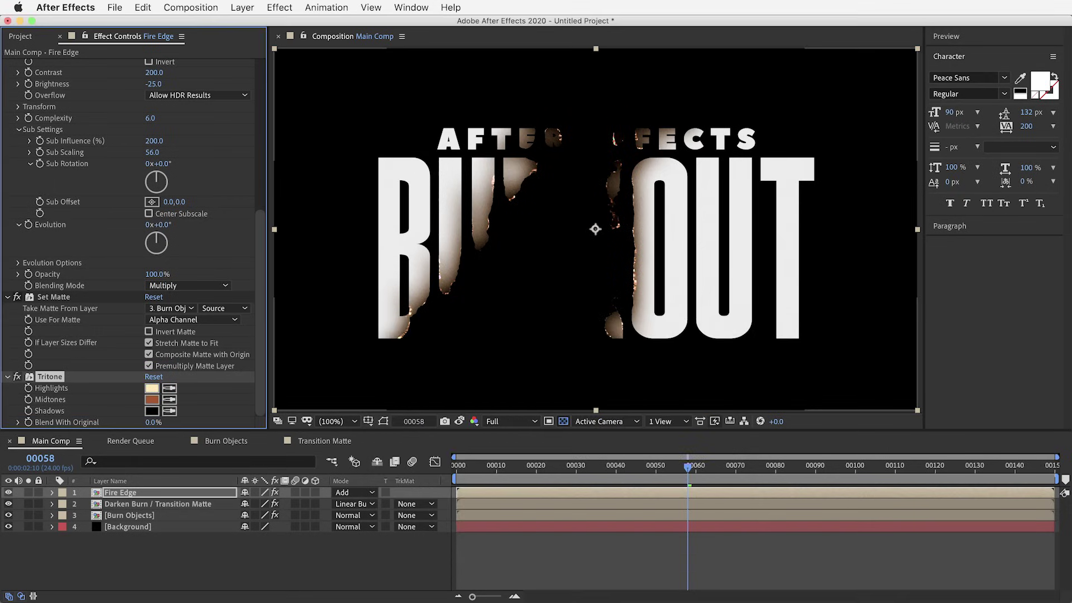
Add a Glow to Fire Edge with Glow Radius 50 and Glow Intensity 3, and preview the burn at frame 55
{"action": "left_click", "coordinate": [280, 7]}
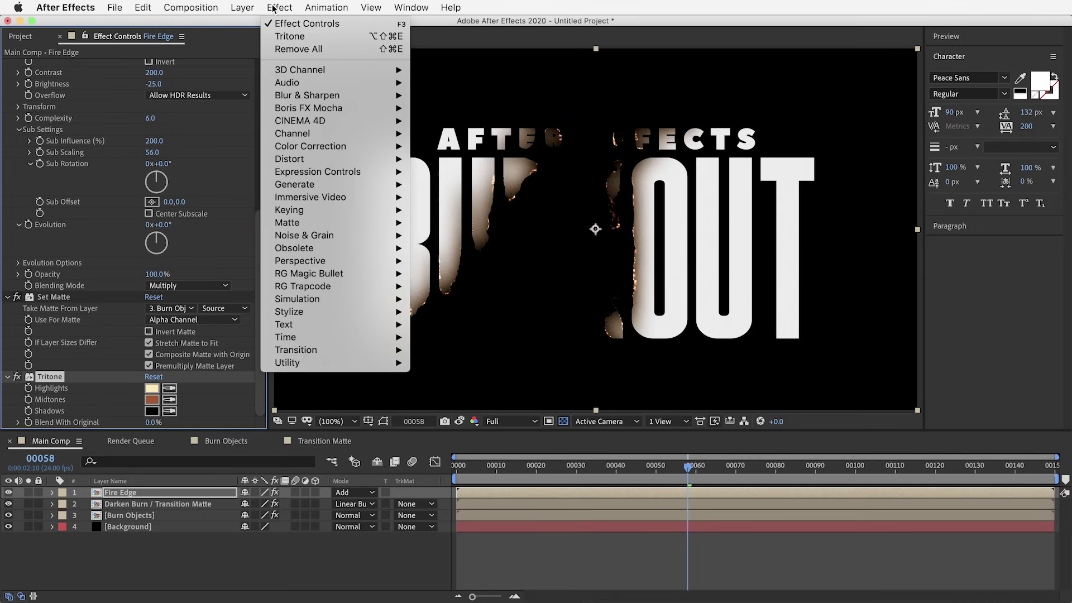
{"action": "mouse_move", "coordinate": [352, 311]}
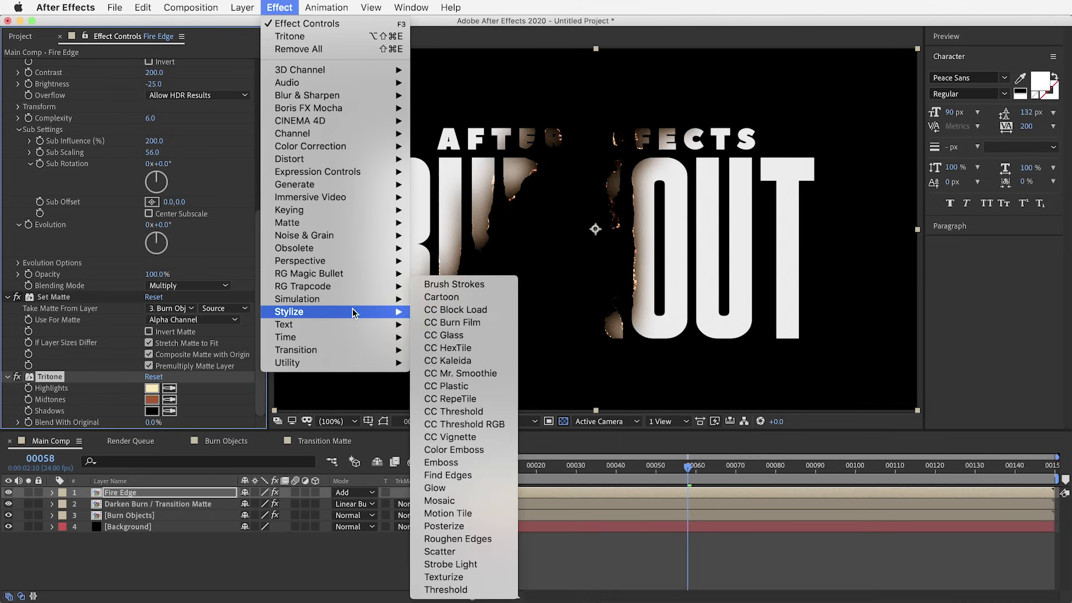
{"action": "left_click", "coordinate": [480, 486]}
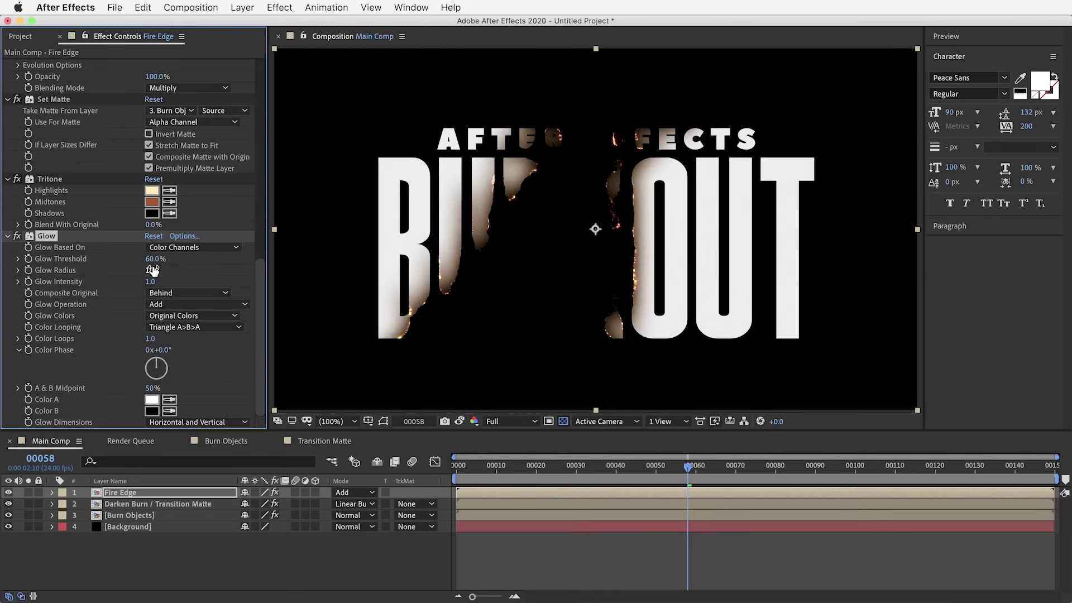
{"action": "left_click", "coordinate": [152, 270]}
{"action": "type", "text": "50"}
{"action": "key", "text": "Tab"}
{"action": "key", "text": "Return"}
{"action": "mouse_move", "coordinate": [682, 457]}
{"action": "left_mouse_down"}
{"action": "mouse_move", "coordinate": [601, 475]}
{"action": "mouse_move", "coordinate": [777, 483]}
{"action": "mouse_move", "coordinate": [662, 484]}
{"action": "mouse_move", "coordinate": [687, 485]}
{"action": "left_mouse_up"}
{"action": "left_click_drag", "start_coordinate": [699, 487], "coordinate": [676, 487]}
{"action": "left_click", "coordinate": [676, 489]}
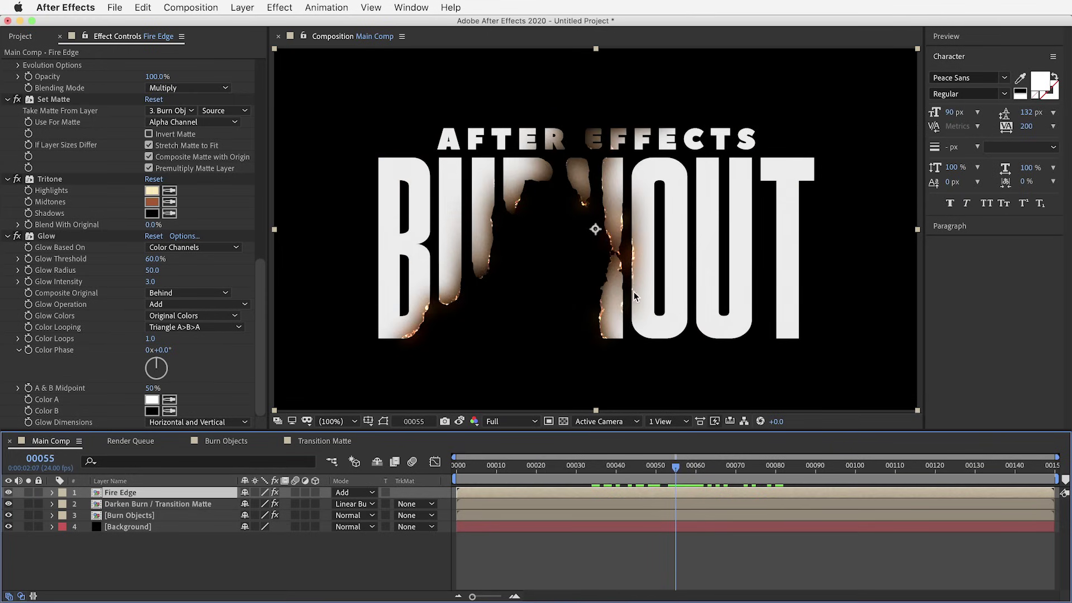
In the Transition Matte comp, move White Solid 1 to the left and slightly down, checking the burn shape at several frames
{"action": "left_click", "coordinate": [326, 441]}
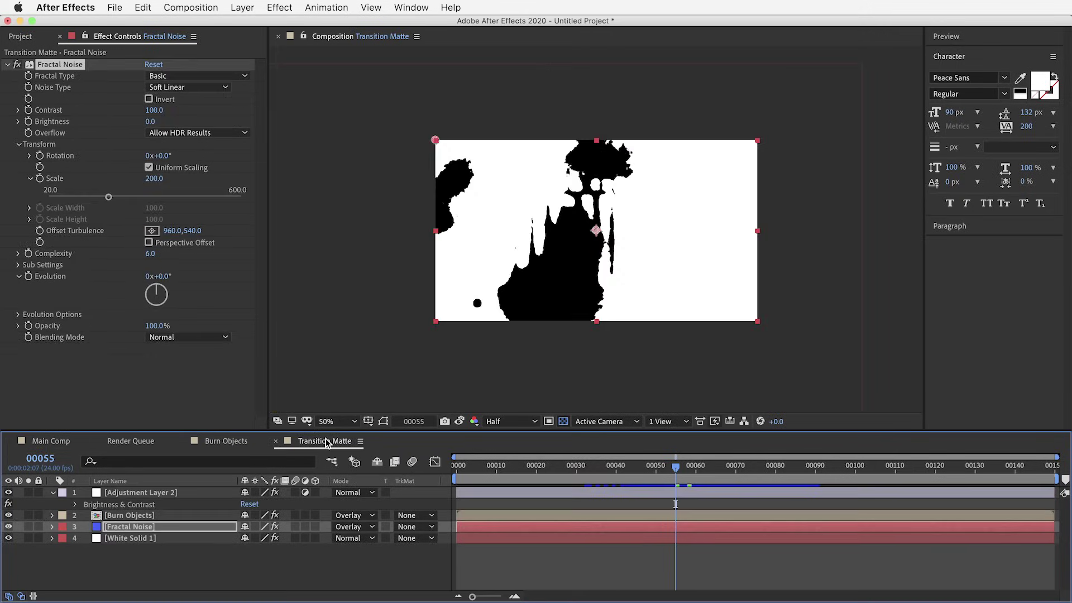
{"action": "left_click", "coordinate": [127, 539]}
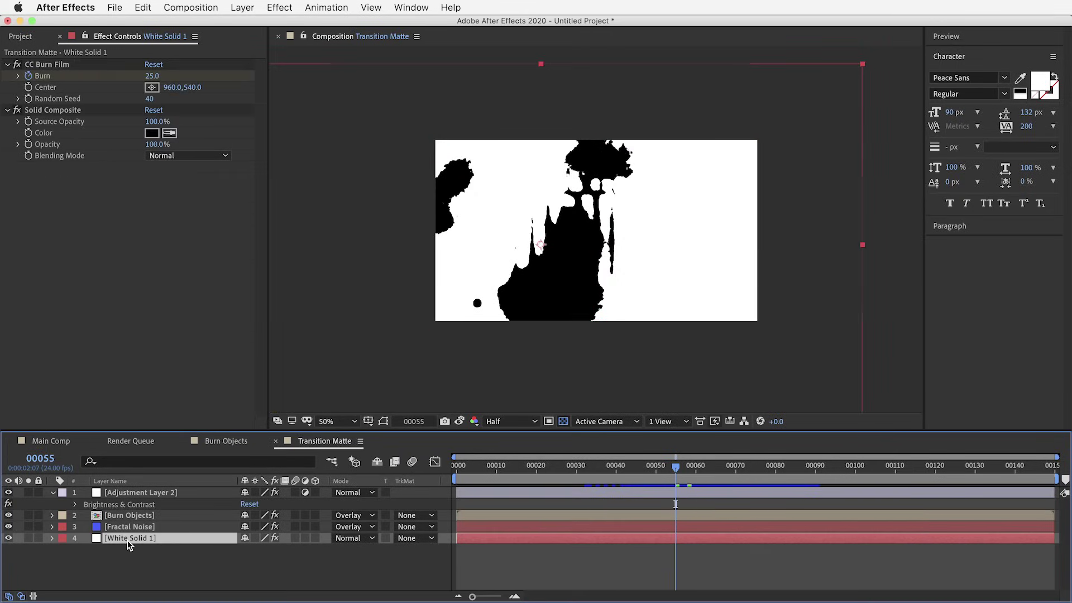
{"action": "key", "text": "e"}
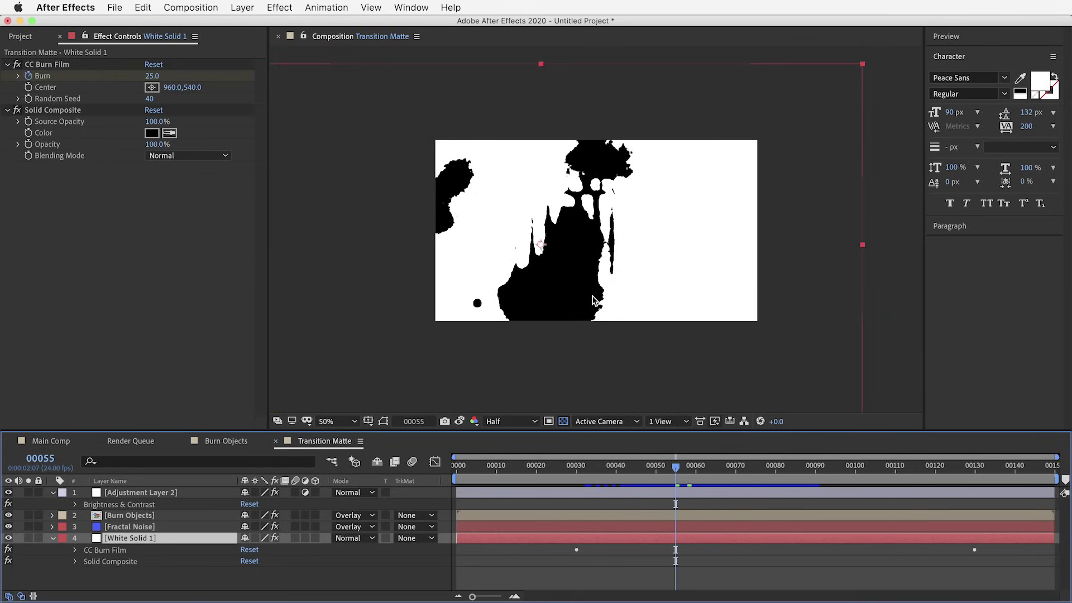
{"action": "mouse_move", "coordinate": [612, 289]}
{"action": "left_mouse_down"}
{"action": "mouse_move", "coordinate": [588, 285]}
{"action": "mouse_move", "coordinate": [566, 299]}
{"action": "mouse_move", "coordinate": [576, 291]}
{"action": "left_mouse_up"}
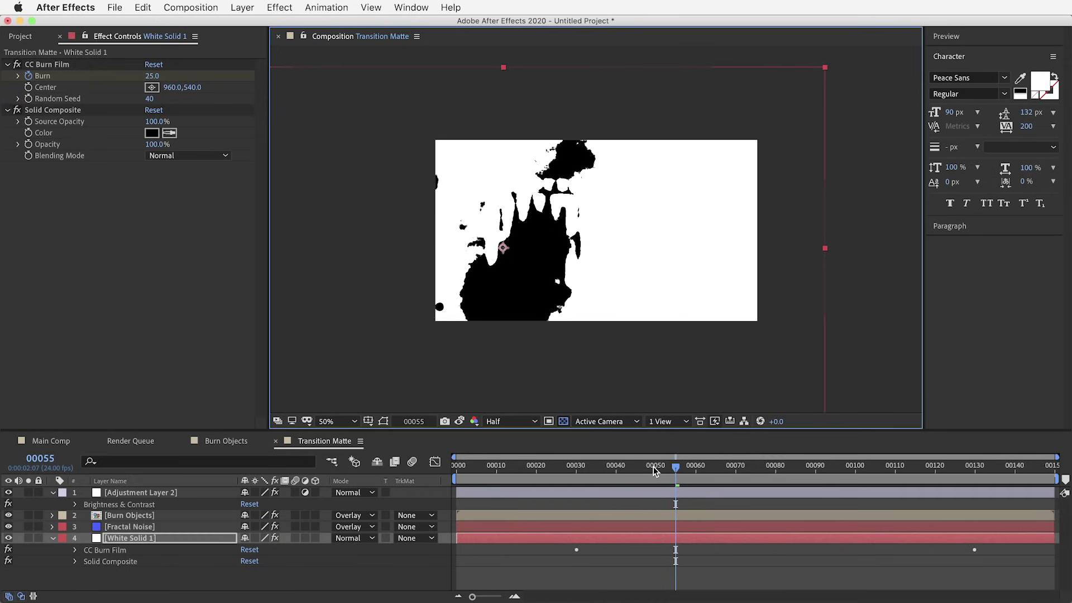
{"action": "mouse_move", "coordinate": [654, 467]}
{"action": "left_mouse_down"}
{"action": "mouse_move", "coordinate": [806, 467]}
{"action": "mouse_move", "coordinate": [692, 467]}
{"action": "left_mouse_up"}
{"action": "left_click_drag", "start_coordinate": [576, 283], "coordinate": [582, 288]}
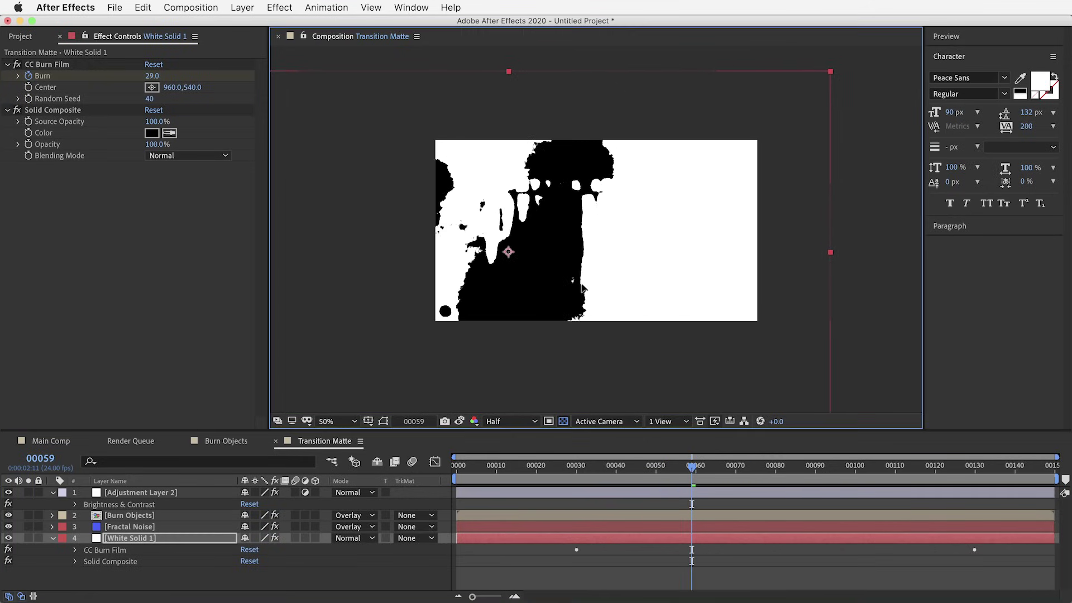
{"action": "mouse_move", "coordinate": [642, 467]}
{"action": "left_mouse_down"}
{"action": "mouse_move", "coordinate": [805, 475]}
{"action": "mouse_move", "coordinate": [708, 474]}
{"action": "left_mouse_up"}
Preview the repositioned burn in Main Comp at frame 55 and show the project's list of items
{"action": "left_click", "coordinate": [50, 441]}
{"action": "mouse_move", "coordinate": [537, 472]}
{"action": "left_mouse_down"}
{"action": "mouse_move", "coordinate": [782, 469]}
{"action": "mouse_move", "coordinate": [606, 472]}
{"action": "mouse_move", "coordinate": [676, 472]}
{"action": "left_mouse_up"}
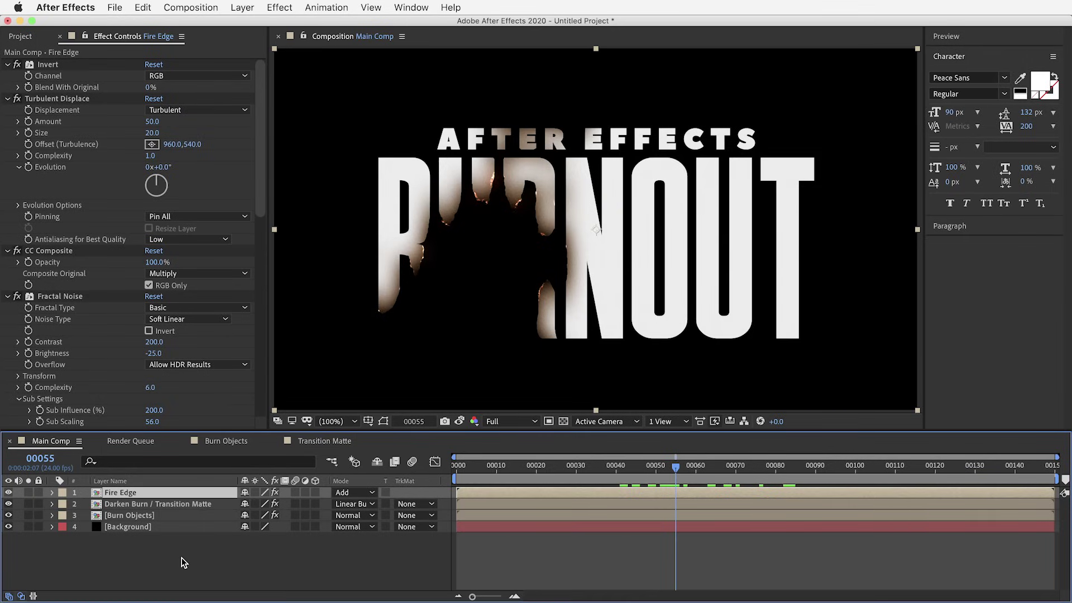
{"action": "left_click", "coordinate": [22, 35]}
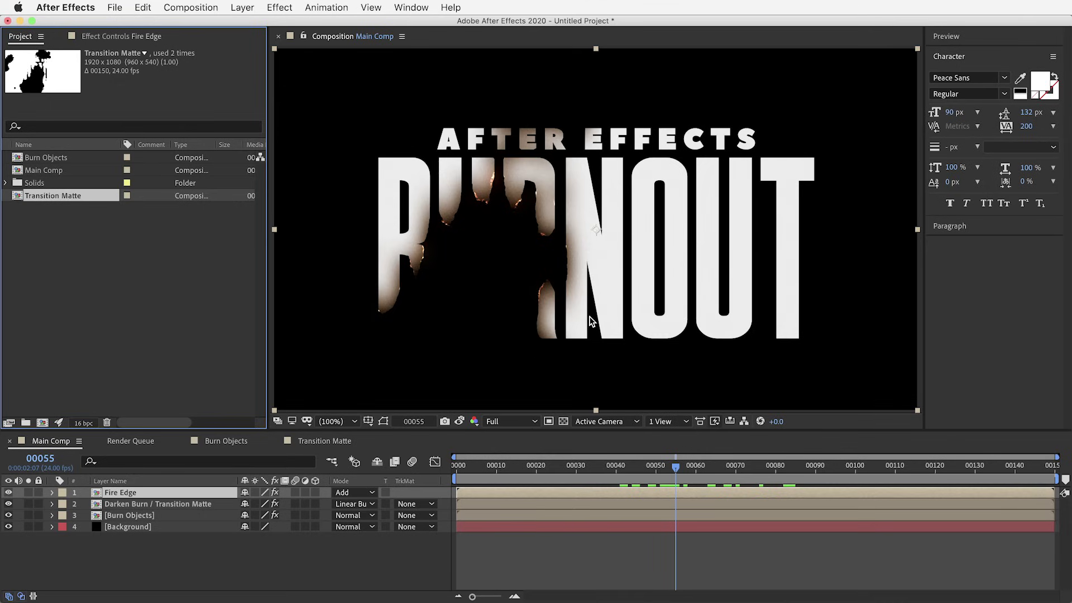
Add the Transition Matte composition as the top layer of Main Comp and rename the layer Smoke
{"action": "left_click_drag", "start_coordinate": [47, 200], "coordinate": [143, 488]}
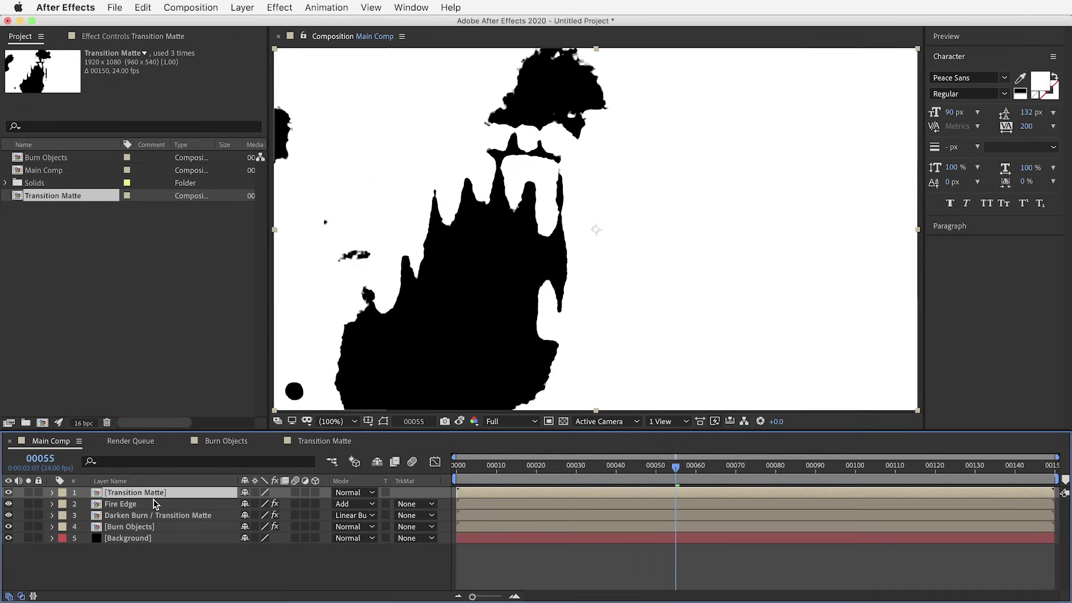
{"action": "key", "text": "Return"}
{"action": "type", "text": "SMok"}
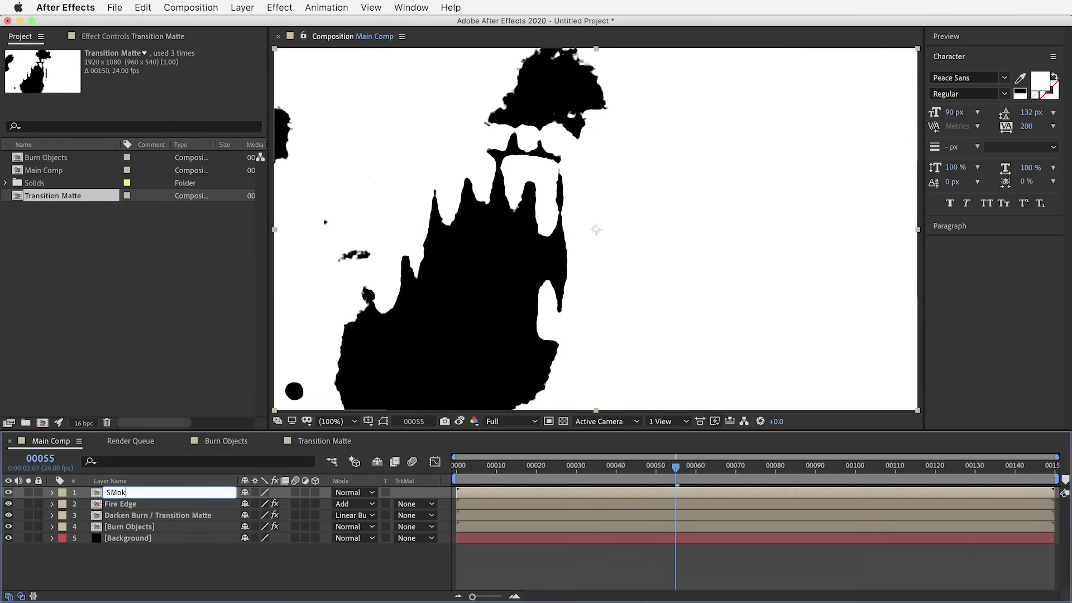
{"action": "type", "text": "e"}
{"action": "key", "text": "Return"}
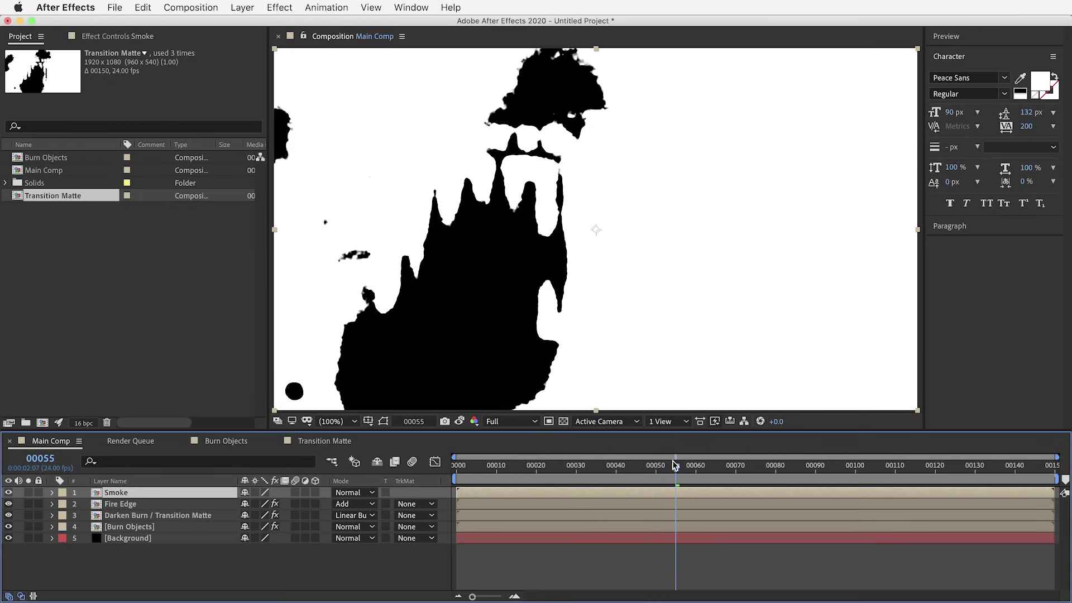
Apply CC Wide Time to the Smoke layer with 0 forward steps and 20 backward steps, and preview the trail around frame 65
{"action": "left_click_drag", "start_coordinate": [676, 465], "coordinate": [701, 474]}
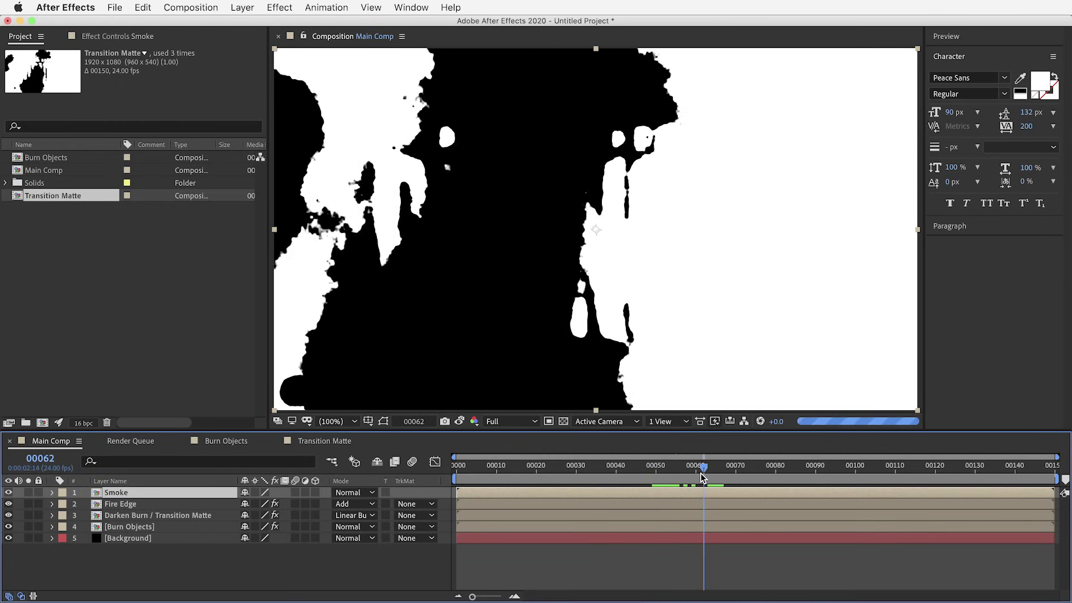
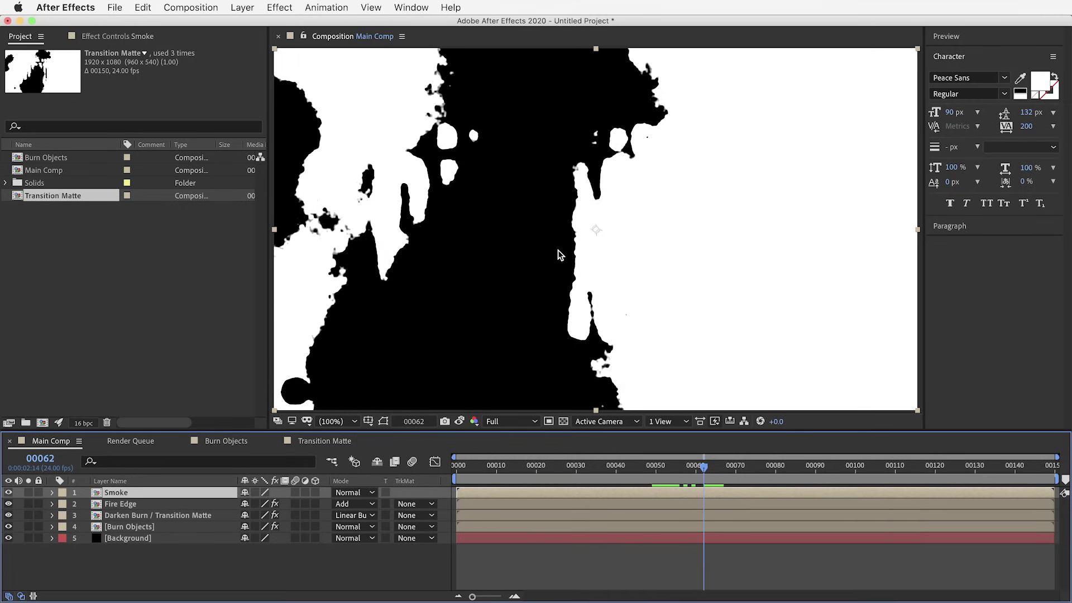
{"action": "left_click_drag", "start_coordinate": [702, 468], "coordinate": [694, 475]}
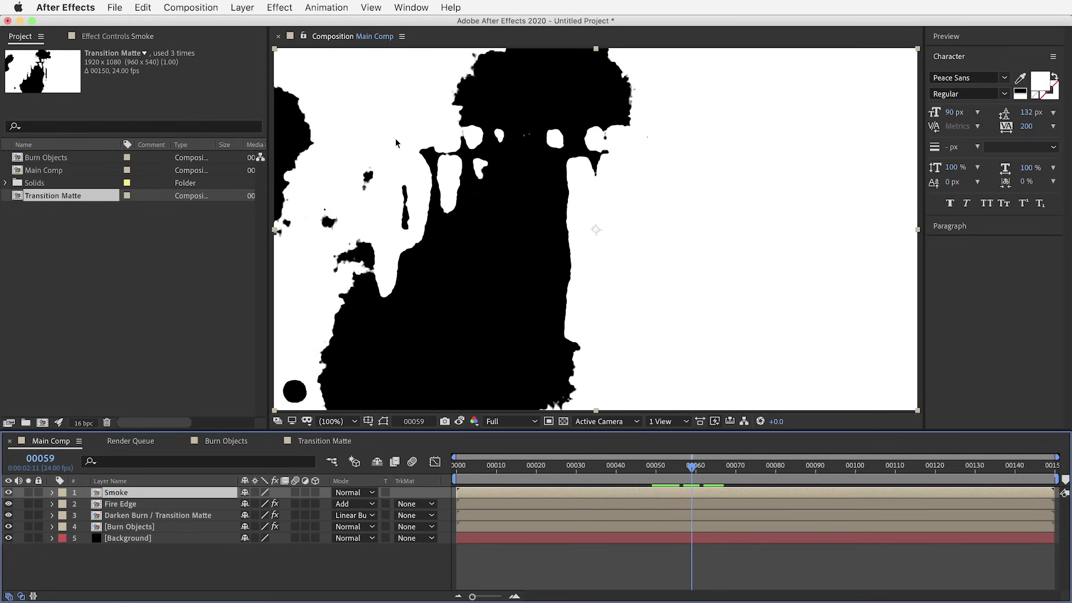
{"action": "left_click", "coordinate": [281, 8]}
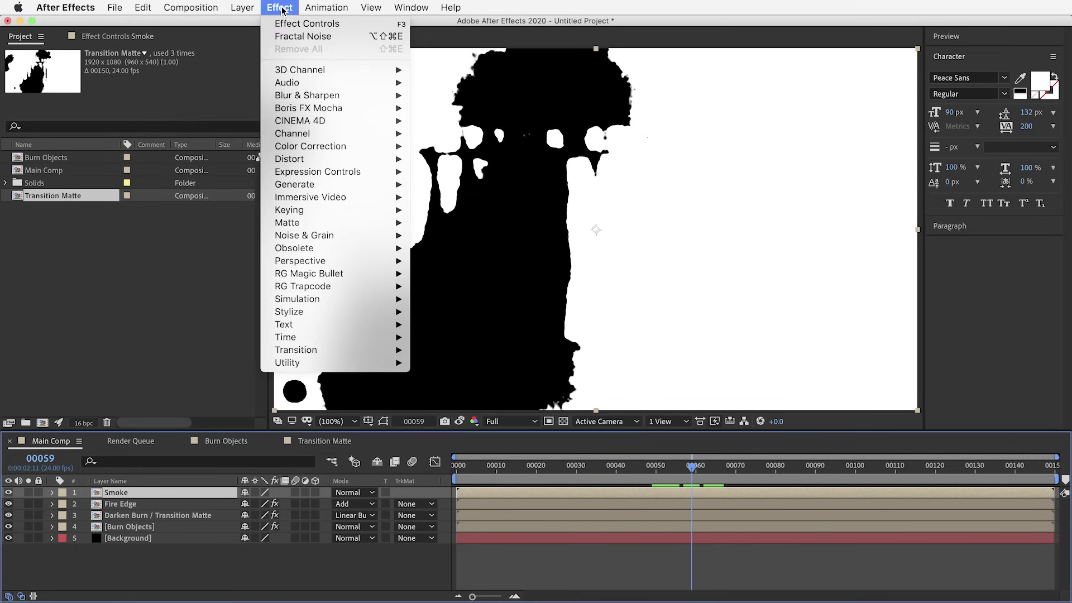
{"action": "mouse_move", "coordinate": [327, 338]}
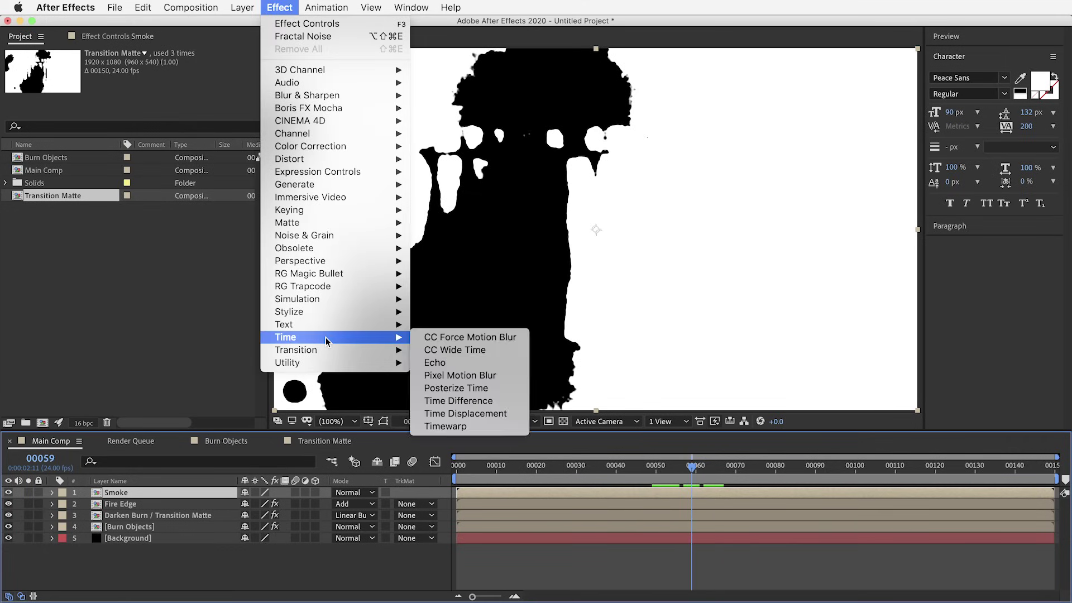
{"action": "left_click", "coordinate": [463, 352]}
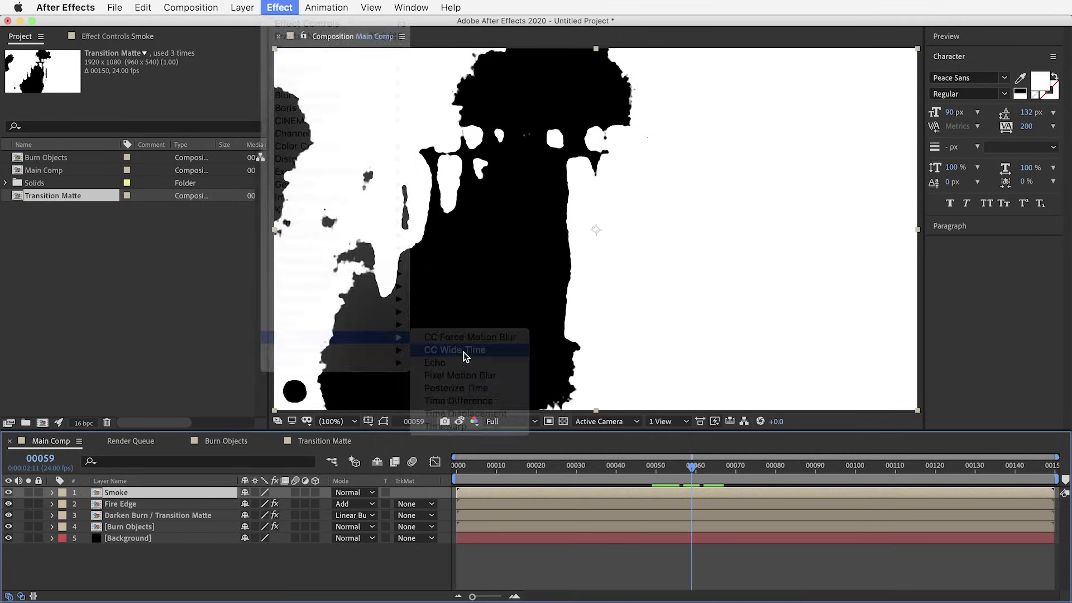
{"action": "left_click", "coordinate": [147, 76]}
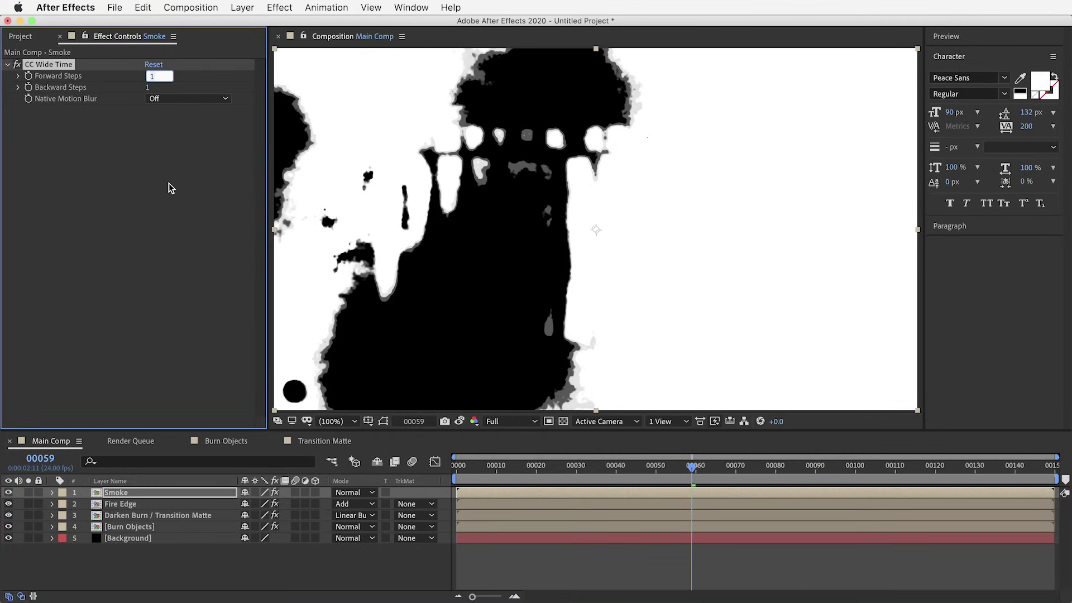
{"action": "type", "text": "0"}
{"action": "key", "text": "Return"}
{"action": "left_click", "coordinate": [148, 87]}
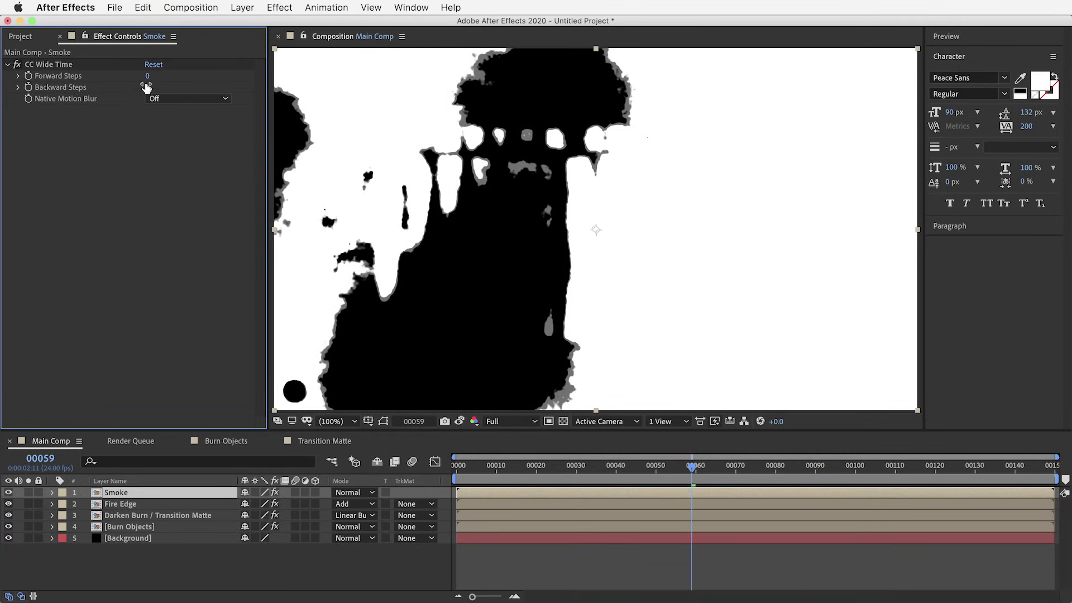
{"action": "type", "text": "20"}
{"action": "key", "text": "Return"}
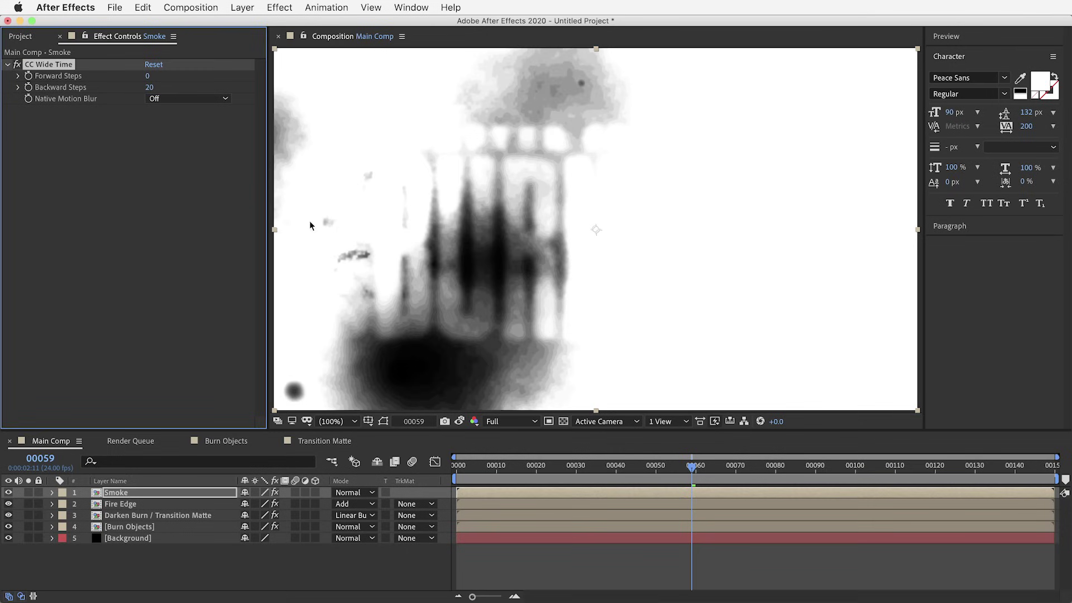
{"action": "mouse_move", "coordinate": [693, 467]}
{"action": "left_mouse_down"}
{"action": "mouse_move", "coordinate": [646, 472]}
{"action": "mouse_move", "coordinate": [779, 478]}
{"action": "mouse_move", "coordinate": [648, 471]}
{"action": "mouse_move", "coordinate": [752, 476]}
{"action": "mouse_move", "coordinate": [683, 472]}
{"action": "mouse_move", "coordinate": [716, 475]}
{"action": "left_mouse_up"}
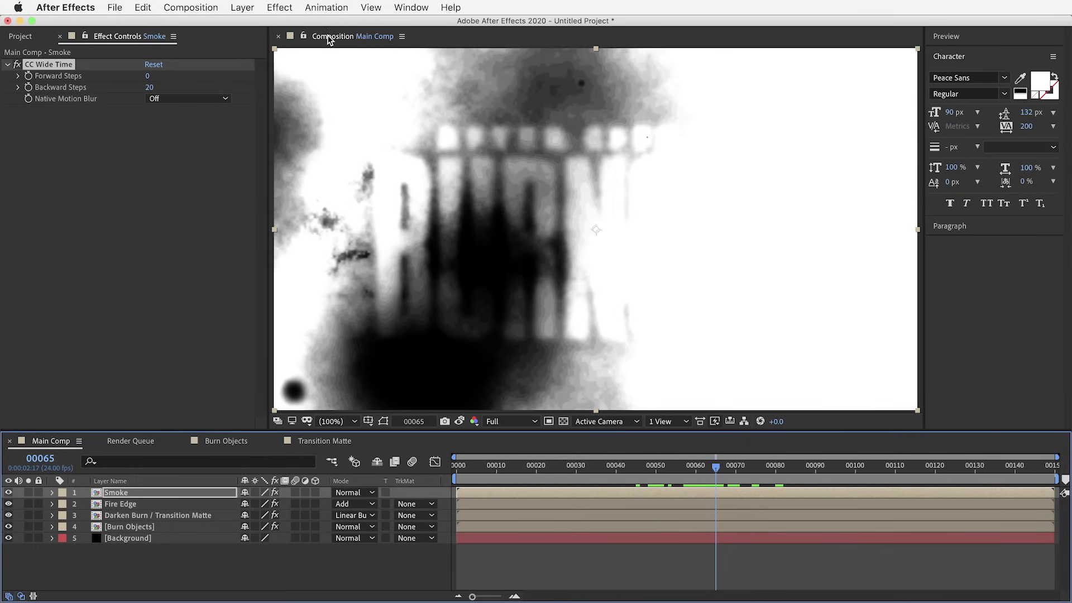
Apply a Set Matte effect to the Smoke layer that takes its matte from the Burn Objects layer
{"action": "left_click", "coordinate": [280, 7]}
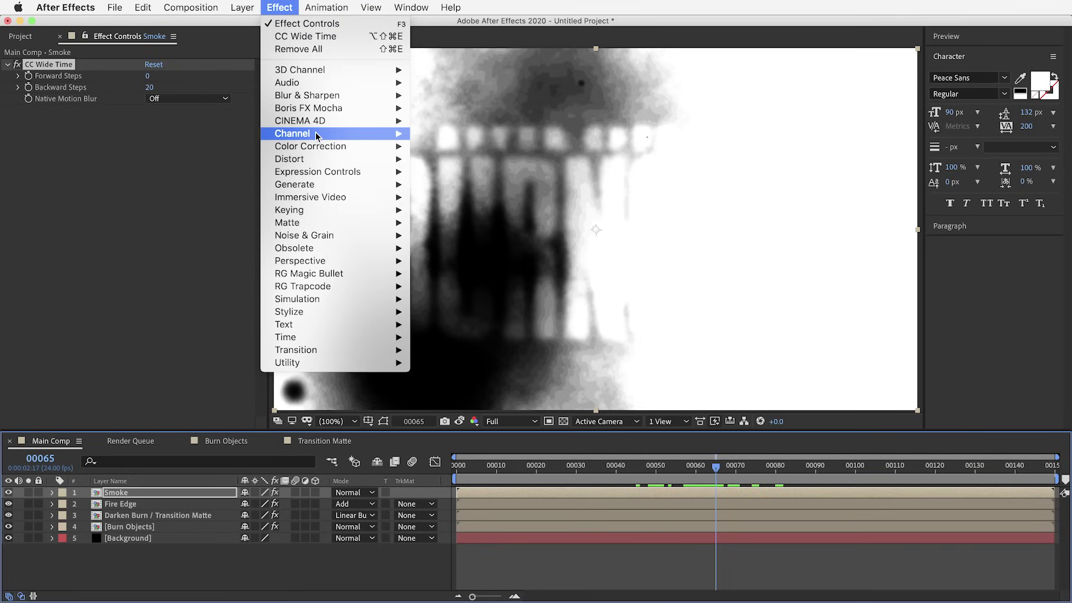
{"action": "mouse_move", "coordinate": [360, 134]}
{"action": "left_click", "coordinate": [484, 262]}
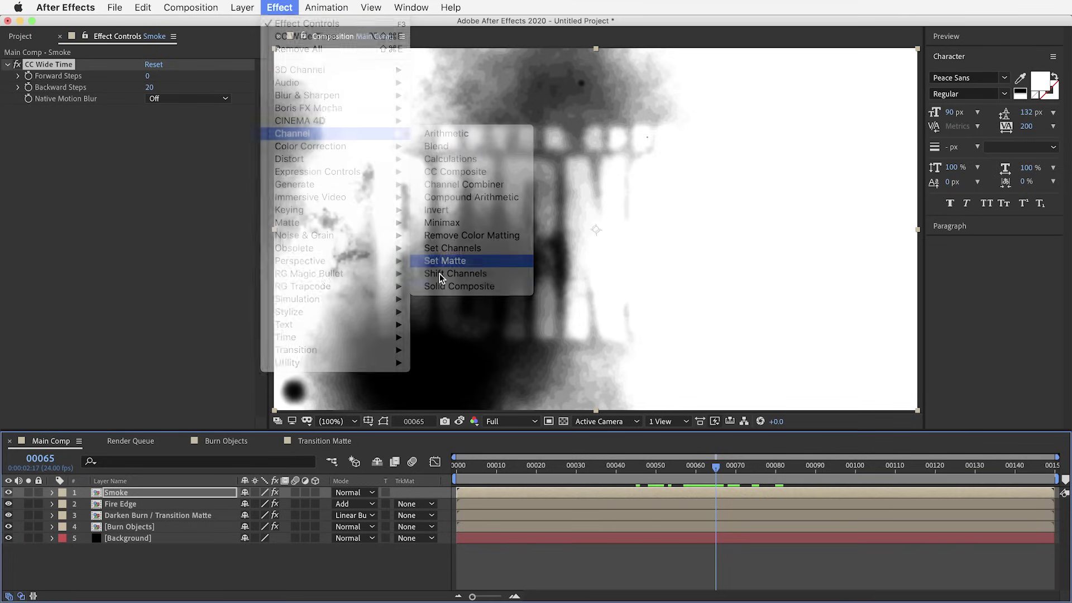
{"action": "left_click", "coordinate": [162, 124]}
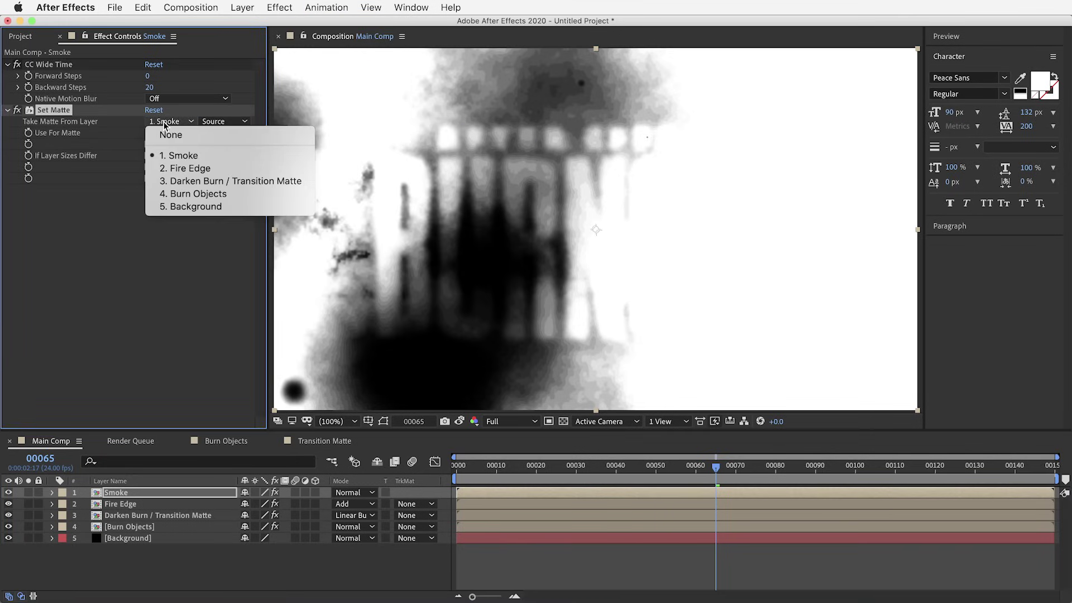
{"action": "left_click", "coordinate": [206, 194]}
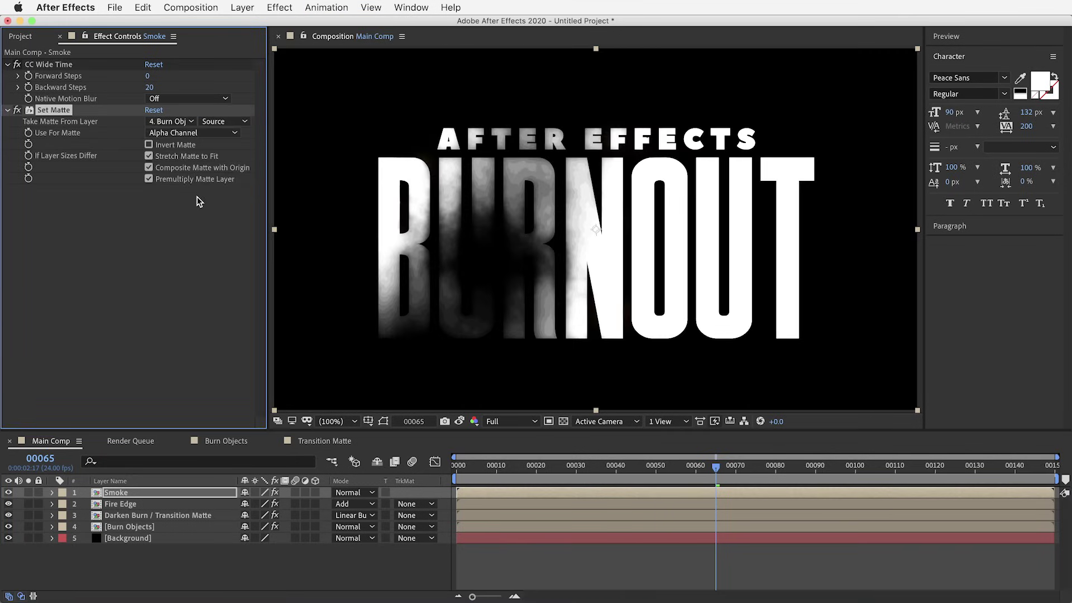
Add a second Set Matte to Smoke using the inverted luminance of the Darken Burn / Transition Matte layer
{"action": "left_click", "coordinate": [280, 7]}
{"action": "mouse_move", "coordinate": [313, 134]}
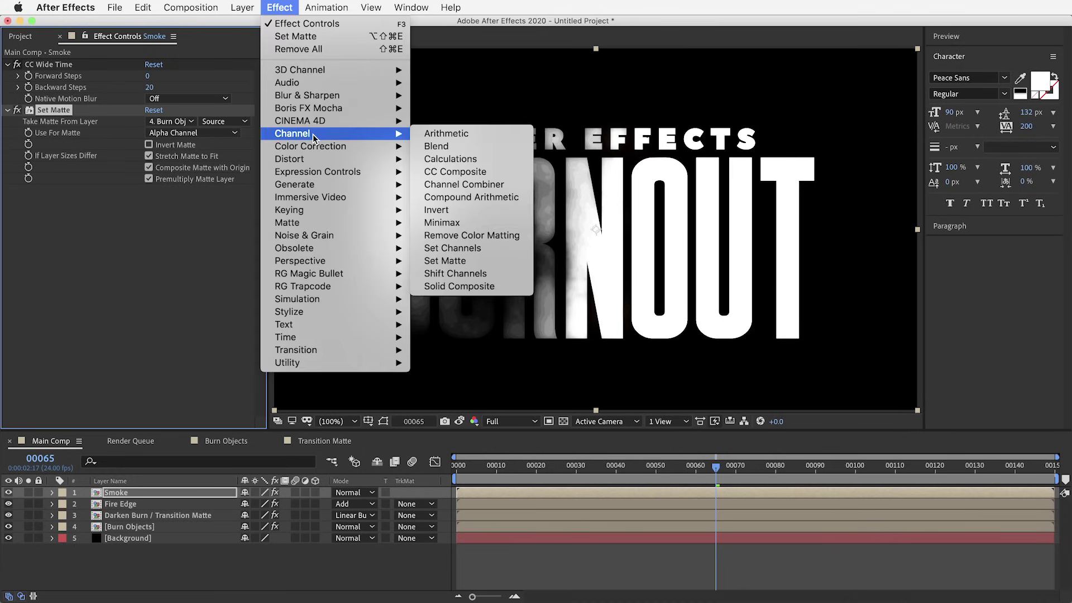
{"action": "left_click", "coordinate": [474, 260]}
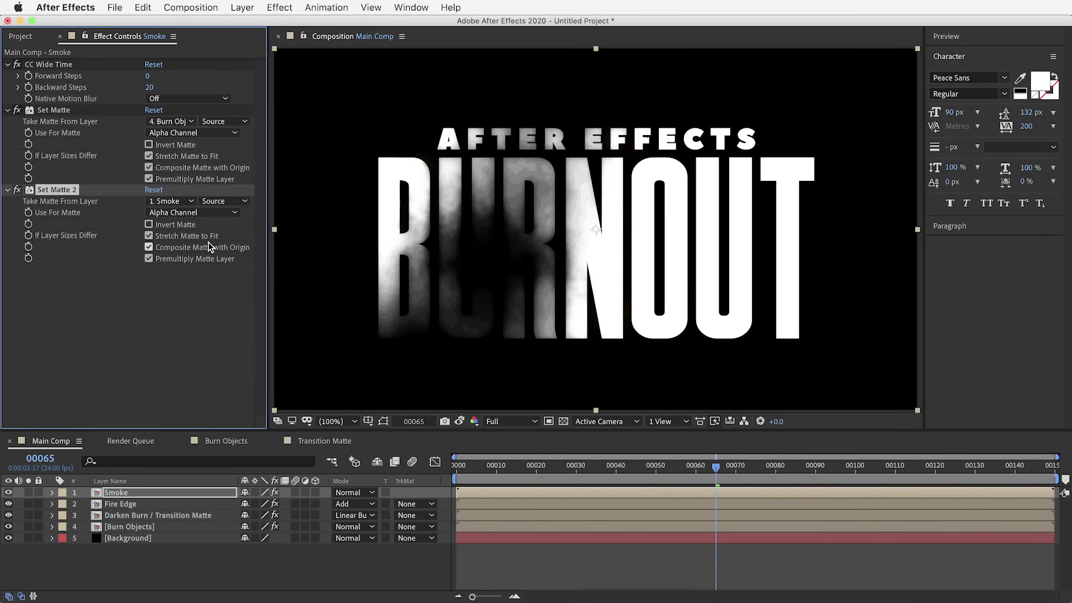
{"action": "left_click", "coordinate": [183, 203]}
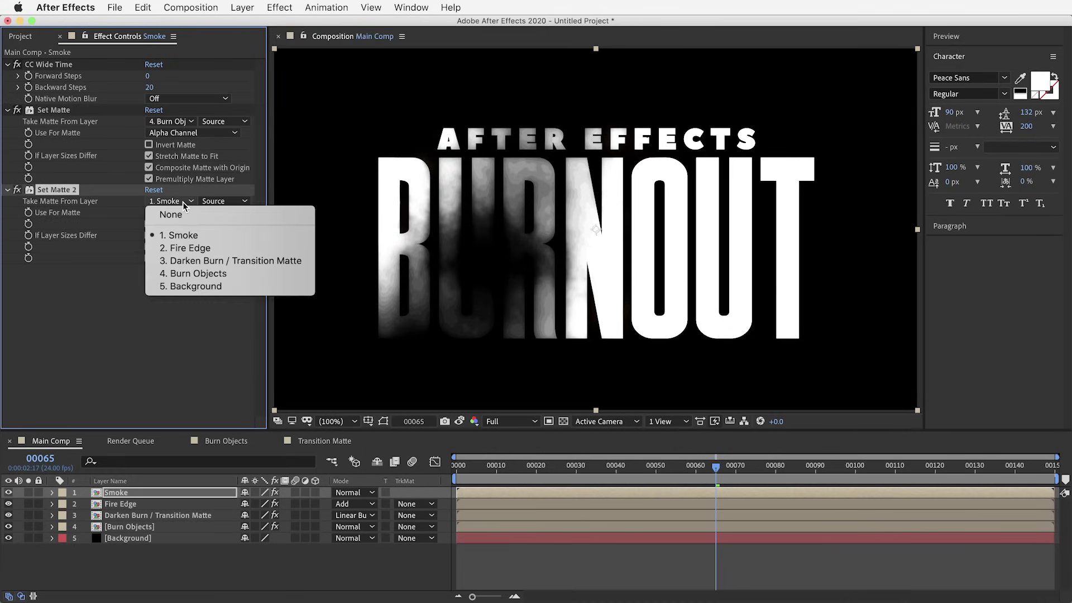
{"action": "left_click", "coordinate": [263, 260]}
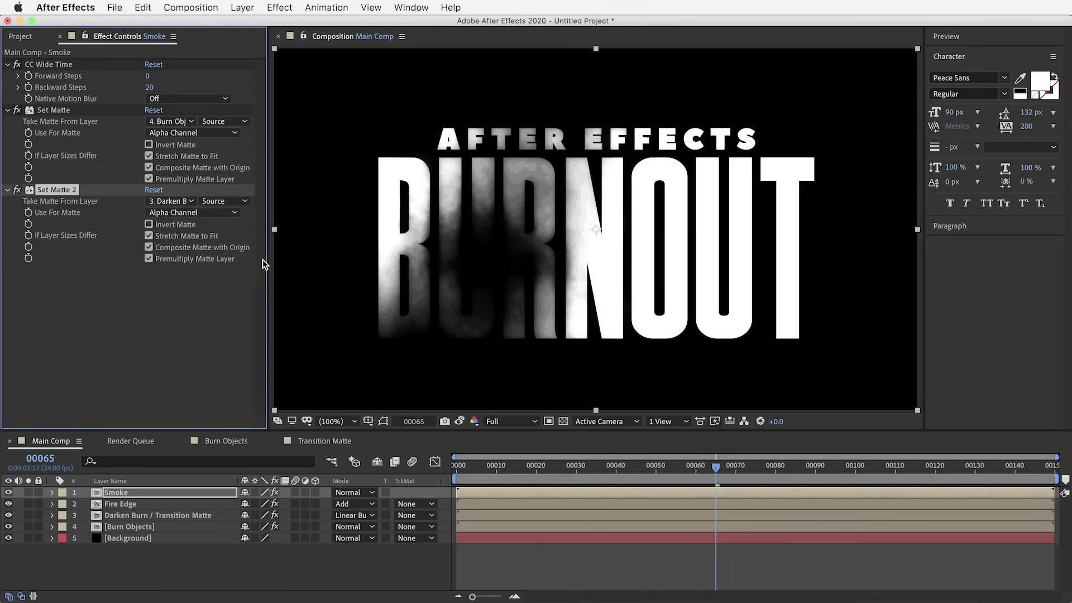
{"action": "left_click", "coordinate": [172, 212]}
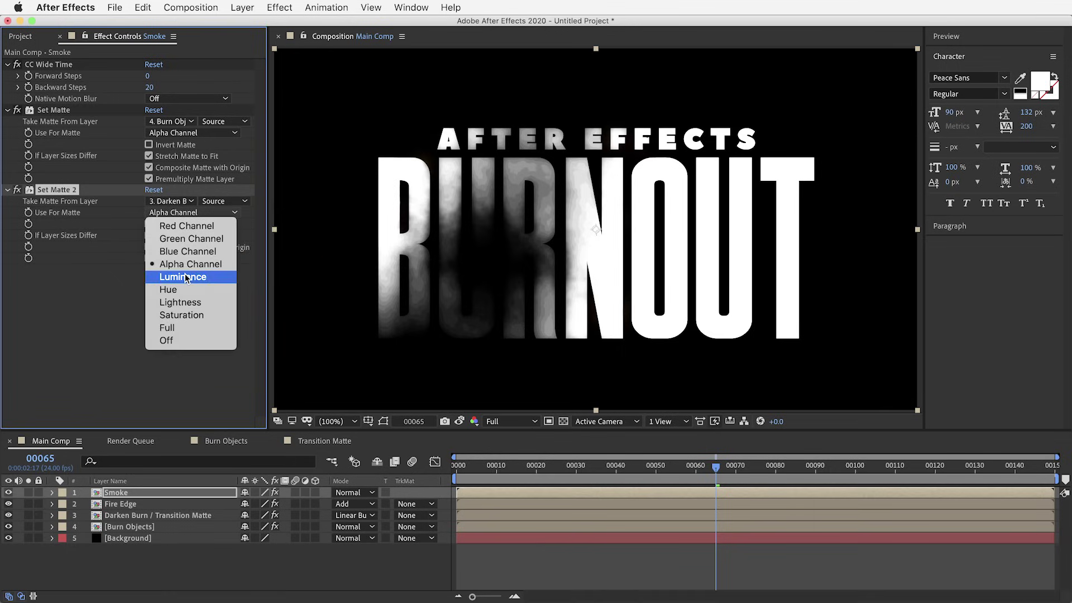
{"action": "left_click", "coordinate": [187, 277]}
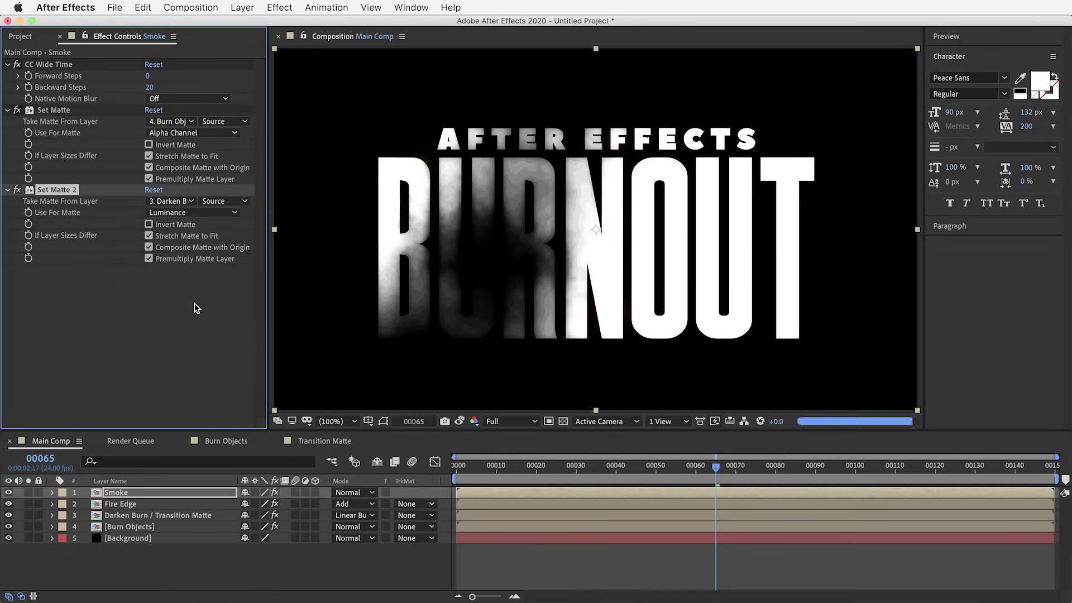
{"action": "left_click", "coordinate": [149, 224]}
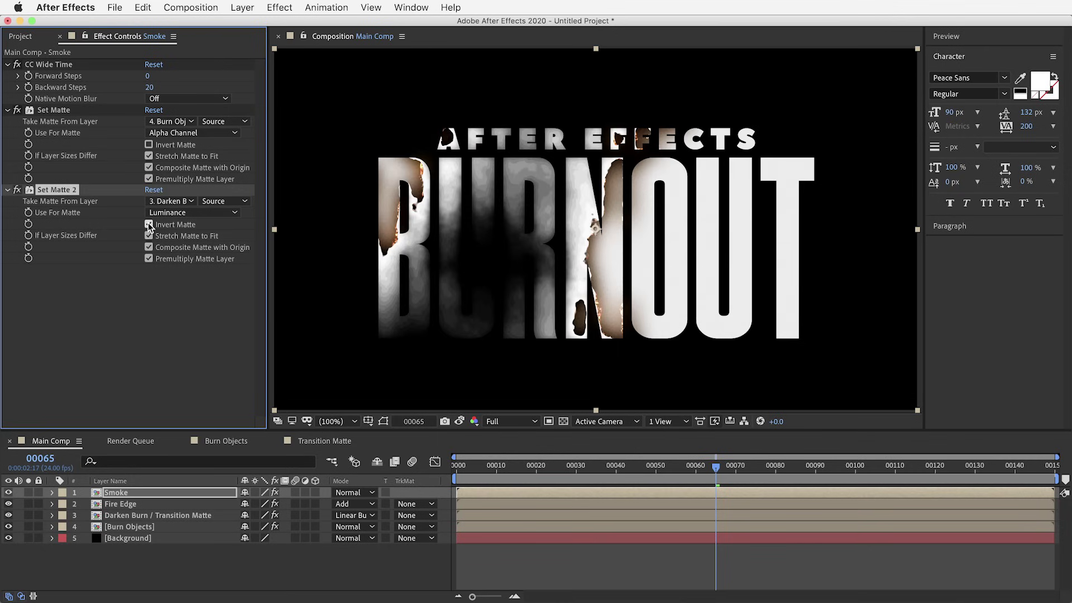
{"action": "mouse_move", "coordinate": [695, 466]}
{"action": "left_mouse_down"}
{"action": "mouse_move", "coordinate": [674, 467]}
{"action": "mouse_move", "coordinate": [797, 468]}
{"action": "mouse_move", "coordinate": [681, 473]}
{"action": "left_mouse_up"}
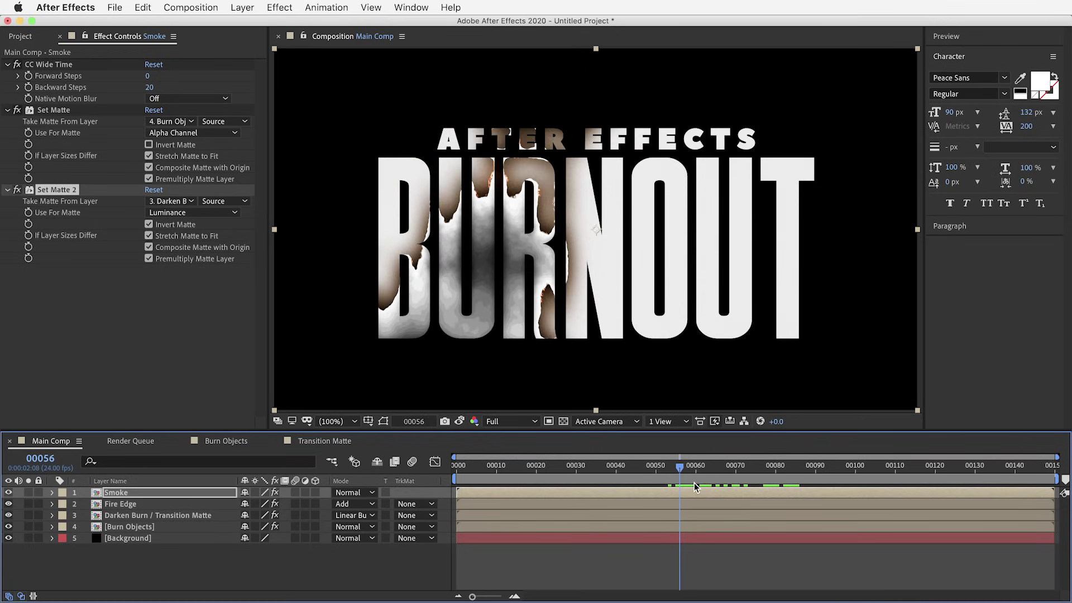
Apply Fast Box Blur to the Smoke layer with a blur radius of 10
{"action": "left_click", "coordinate": [286, 10]}
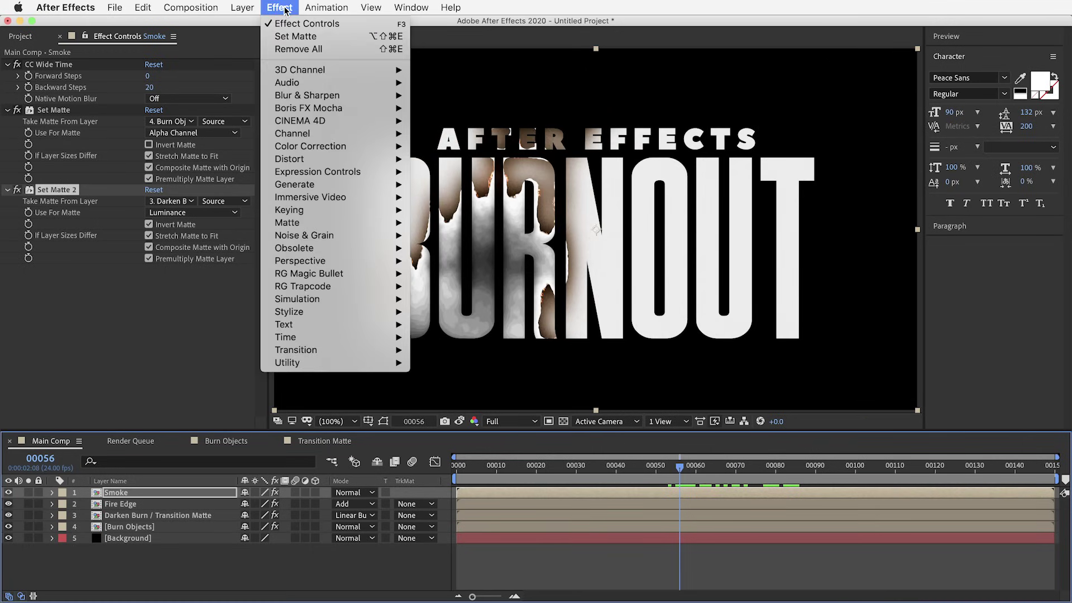
{"action": "mouse_move", "coordinate": [307, 99]}
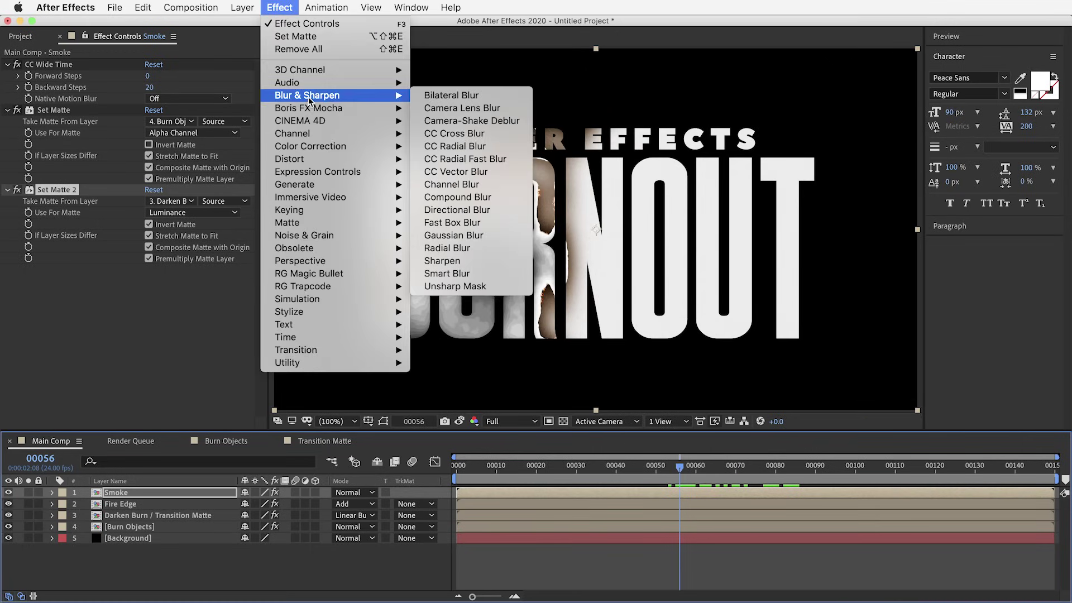
{"action": "left_click", "coordinate": [500, 225]}
{"action": "left_click", "coordinate": [150, 281]}
{"action": "type", "text": "10"}
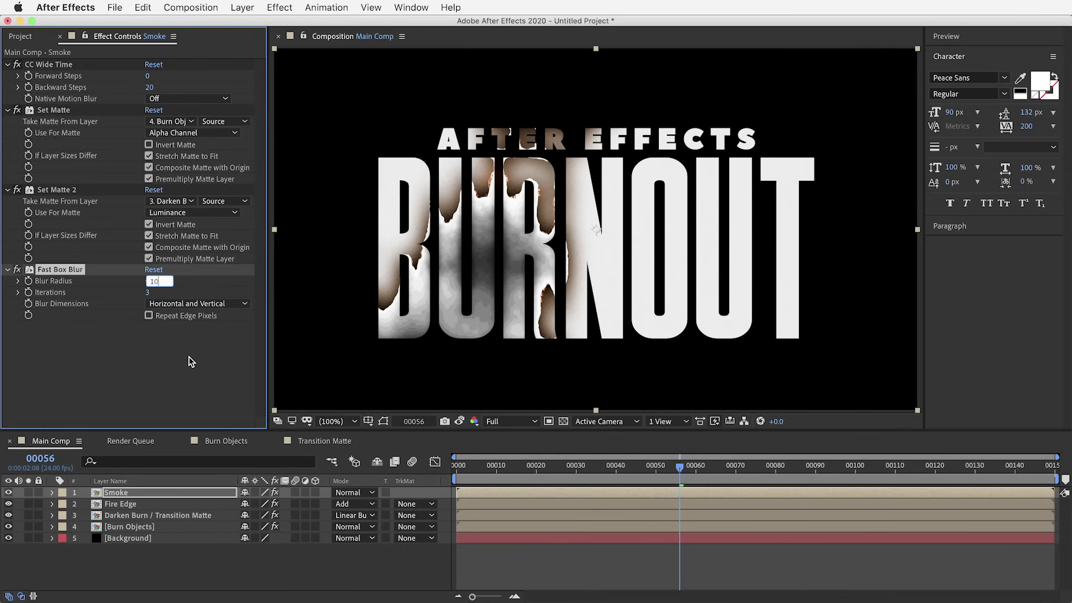
{"action": "key", "text": "Return"}
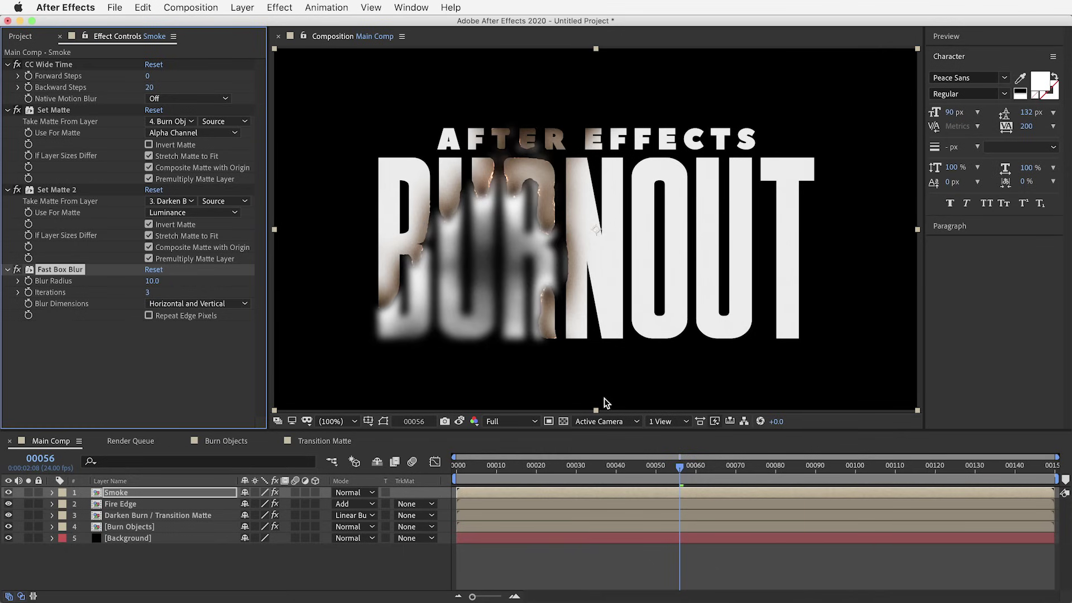
Solo the Smoke layer over the transparency grid and preview it up to frame 62
{"action": "left_click", "coordinate": [564, 421]}
{"action": "left_click", "coordinate": [27, 492]}
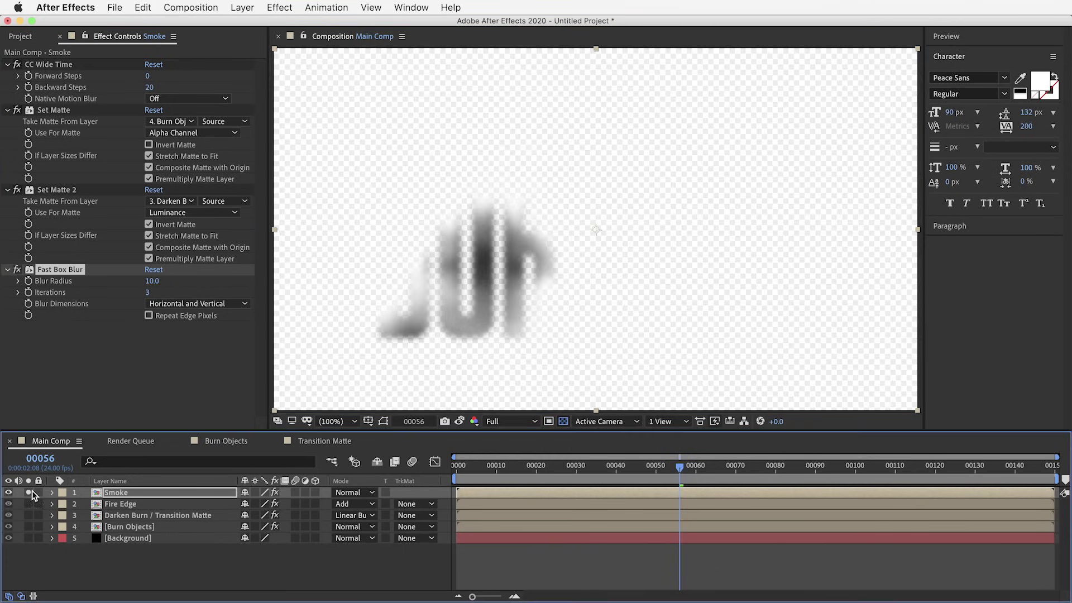
{"action": "left_click_drag", "start_coordinate": [680, 467], "coordinate": [701, 479]}
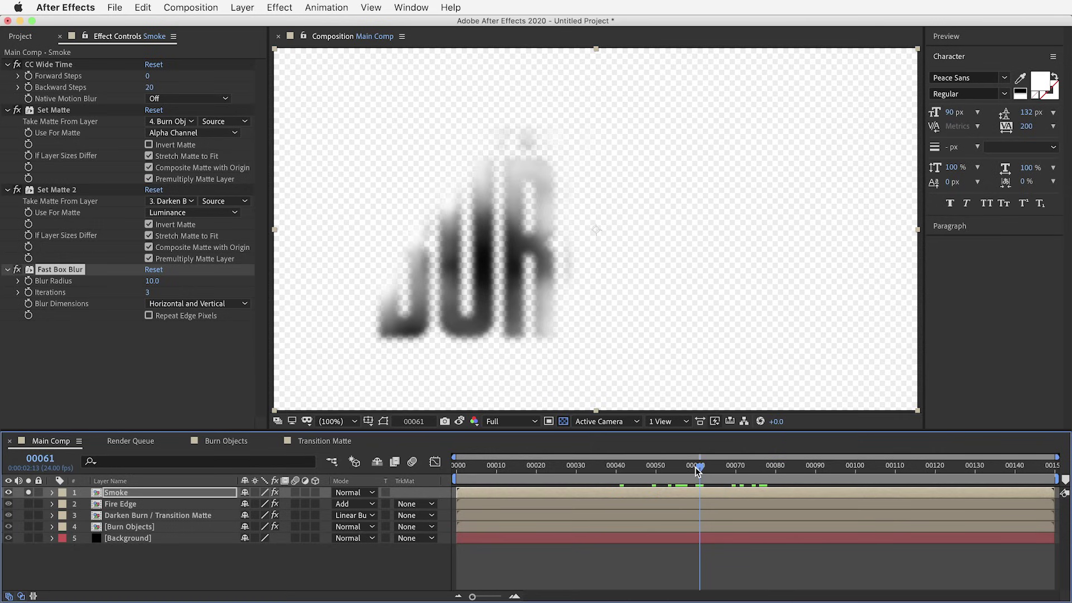
{"action": "left_click_drag", "start_coordinate": [698, 472], "coordinate": [704, 472]}
Apply Solid Composite to the Smoke layer and set its color to black
{"action": "left_click", "coordinate": [280, 7]}
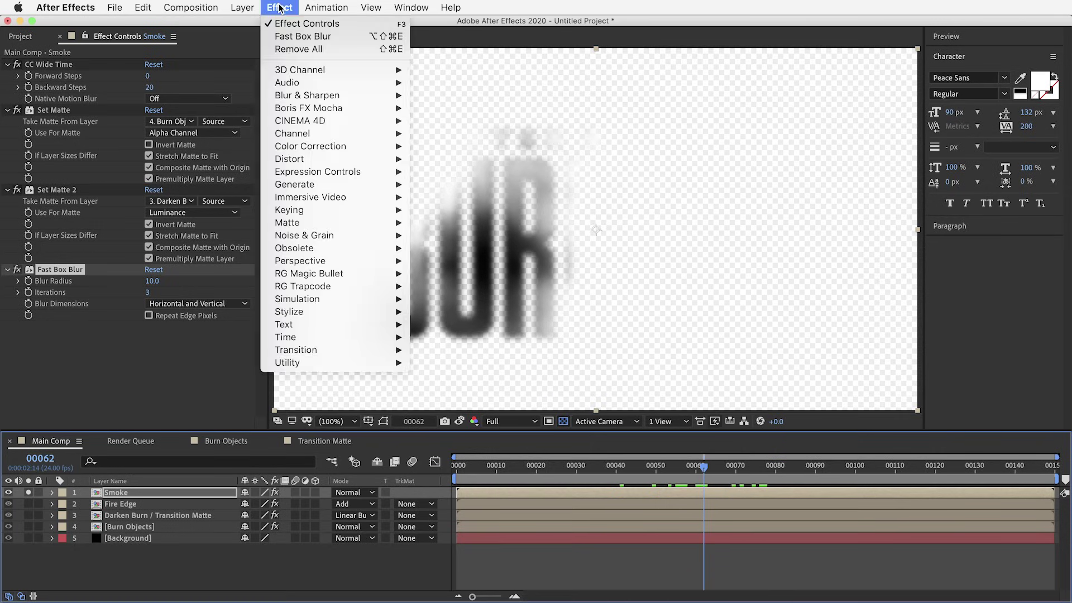
{"action": "mouse_move", "coordinate": [356, 134]}
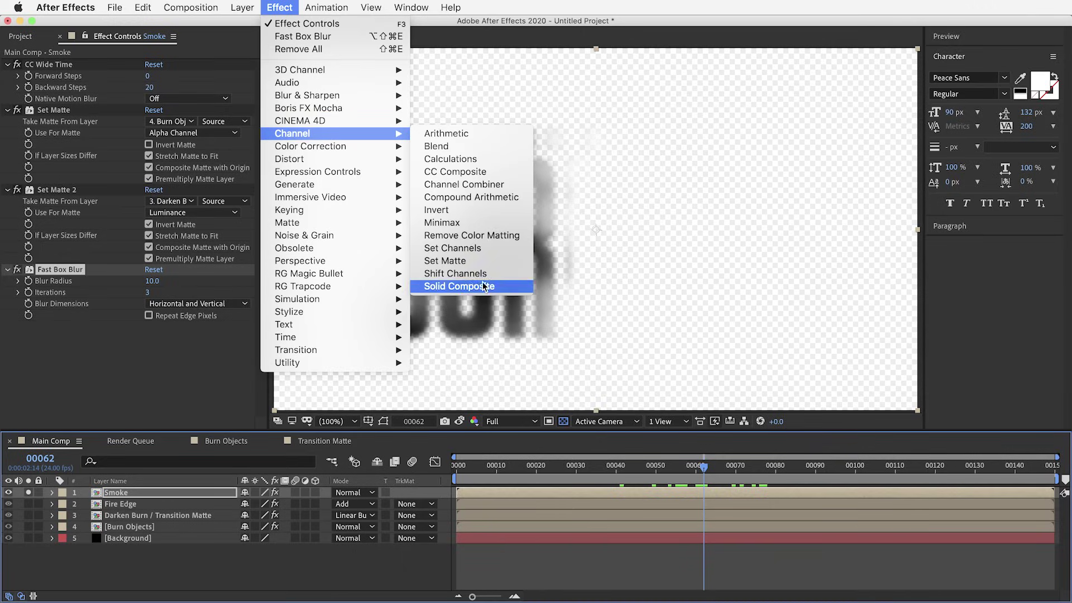
{"action": "left_click", "coordinate": [473, 287]}
{"action": "left_click", "coordinate": [152, 350]}
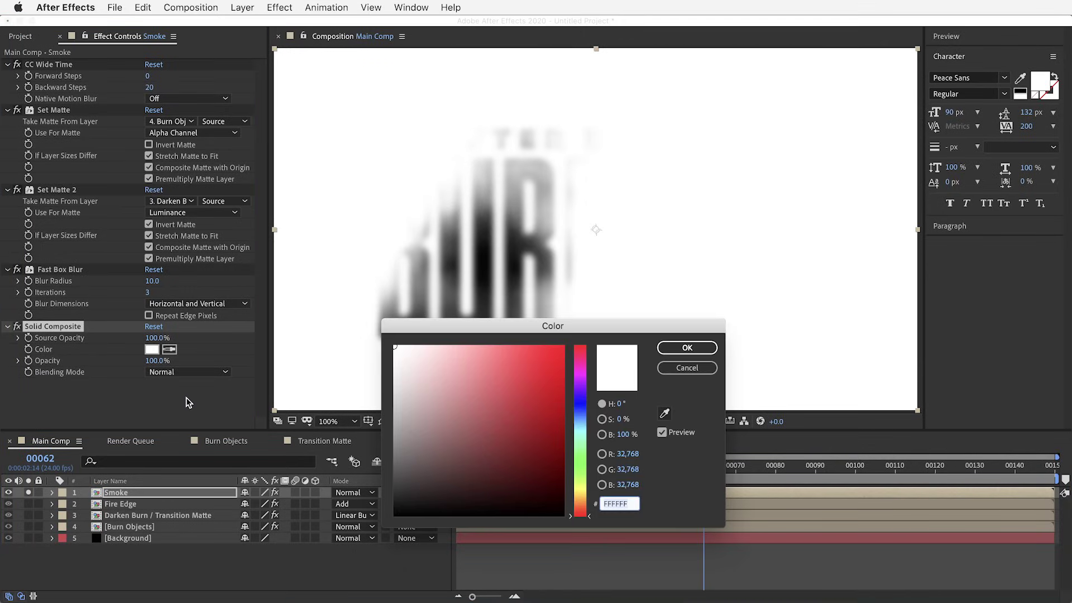
{"action": "left_click", "coordinate": [472, 460]}
{"action": "left_click_drag", "start_coordinate": [472, 461], "coordinate": [345, 550]}
{"action": "left_click", "coordinate": [687, 348]}
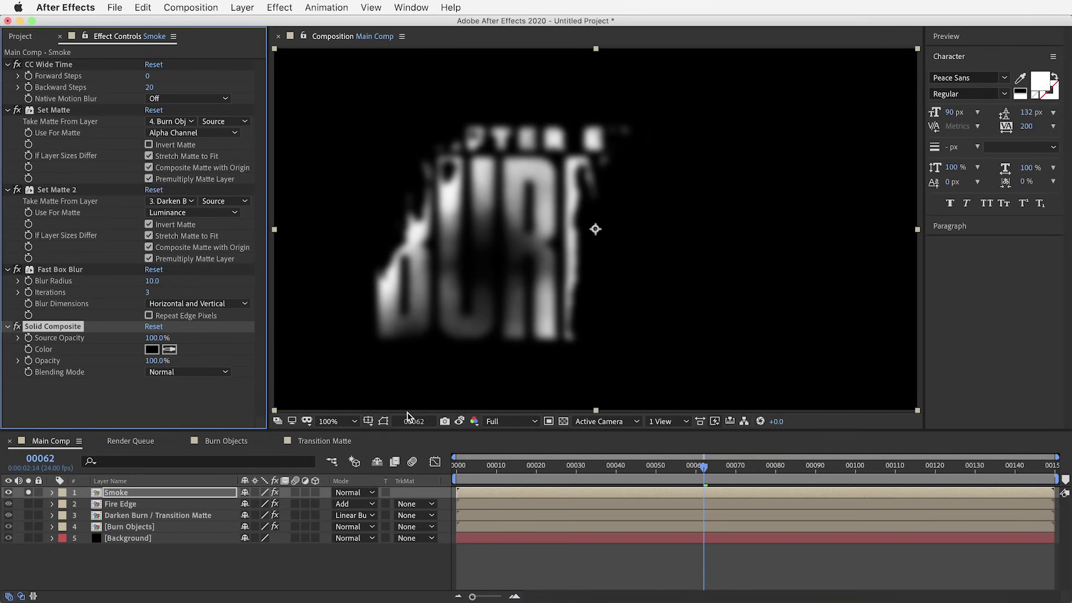
End the solo on the Smoke layer and set its blending mode to Screen
{"action": "left_click", "coordinate": [355, 492]}
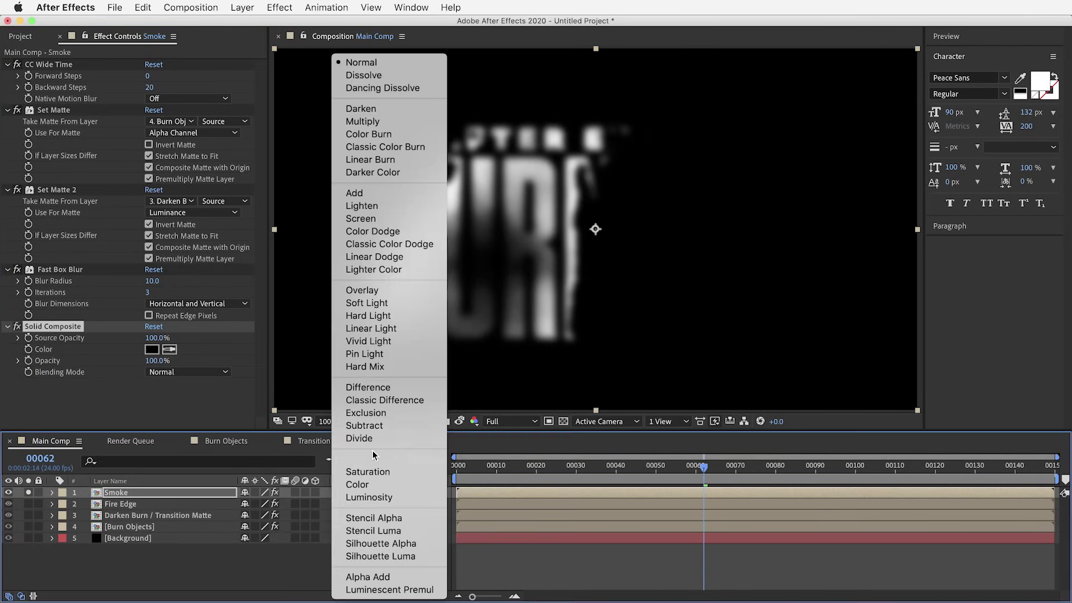
{"action": "left_click", "coordinate": [380, 218]}
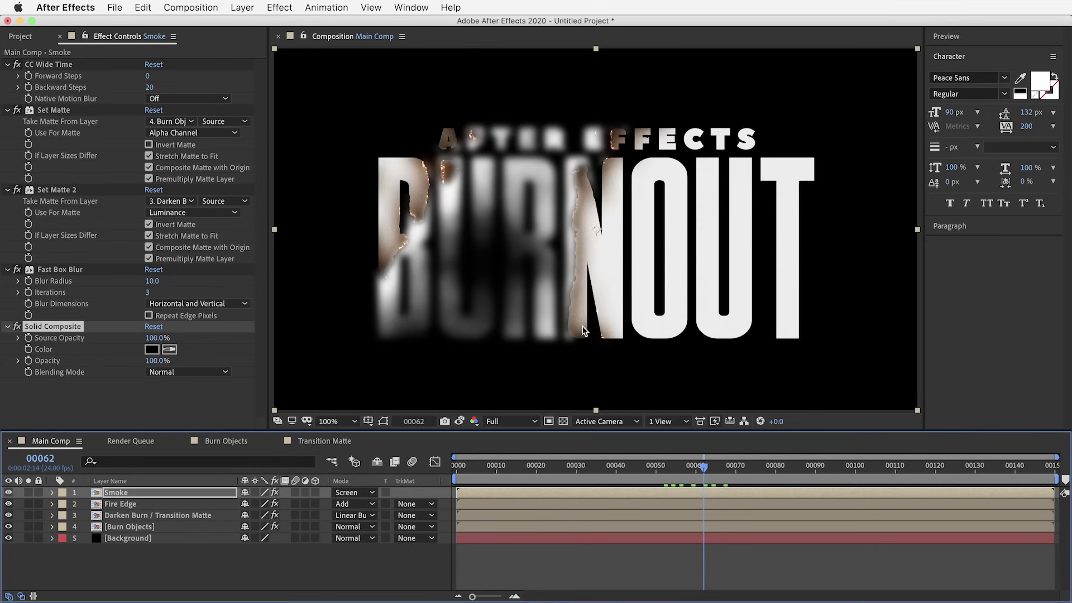
{"action": "scroll", "coordinate": [525, 204], "scroll_direction": "up", "scroll_amount": 2}
Apply Fractal Noise to the Smoke layer and set the effect's blending mode to Multiply
{"action": "left_click", "coordinate": [279, 8]}
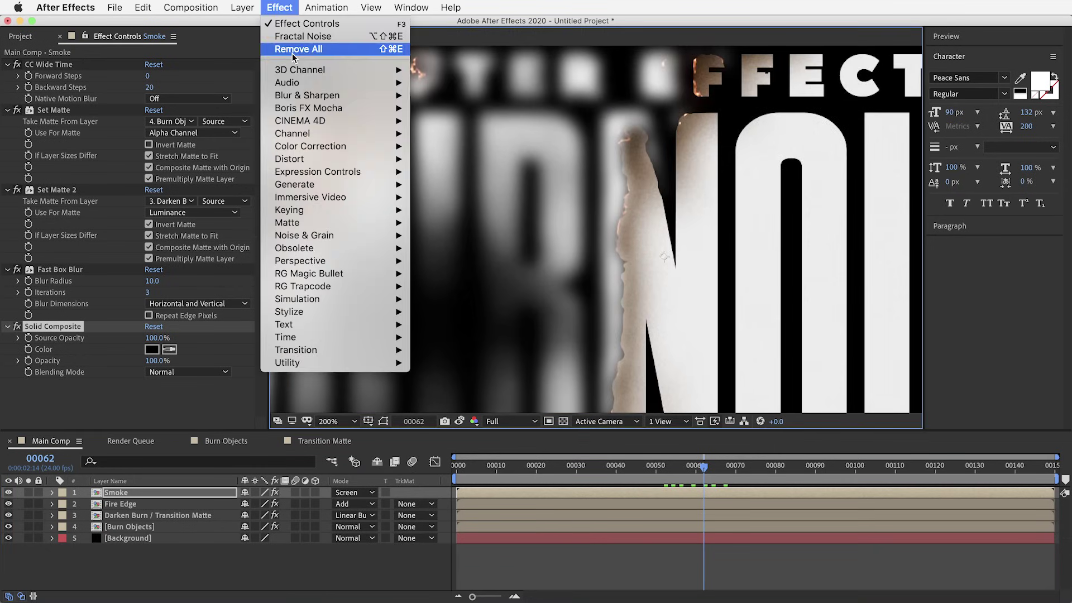
{"action": "mouse_move", "coordinate": [313, 237]}
{"action": "left_click", "coordinate": [474, 265]}
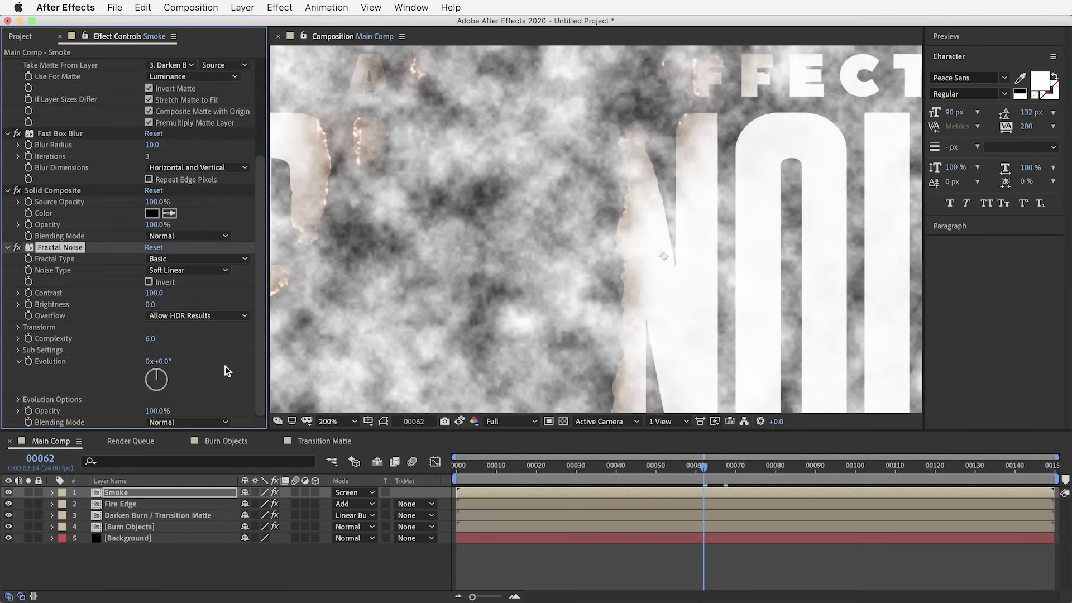
{"action": "left_click", "coordinate": [171, 423]}
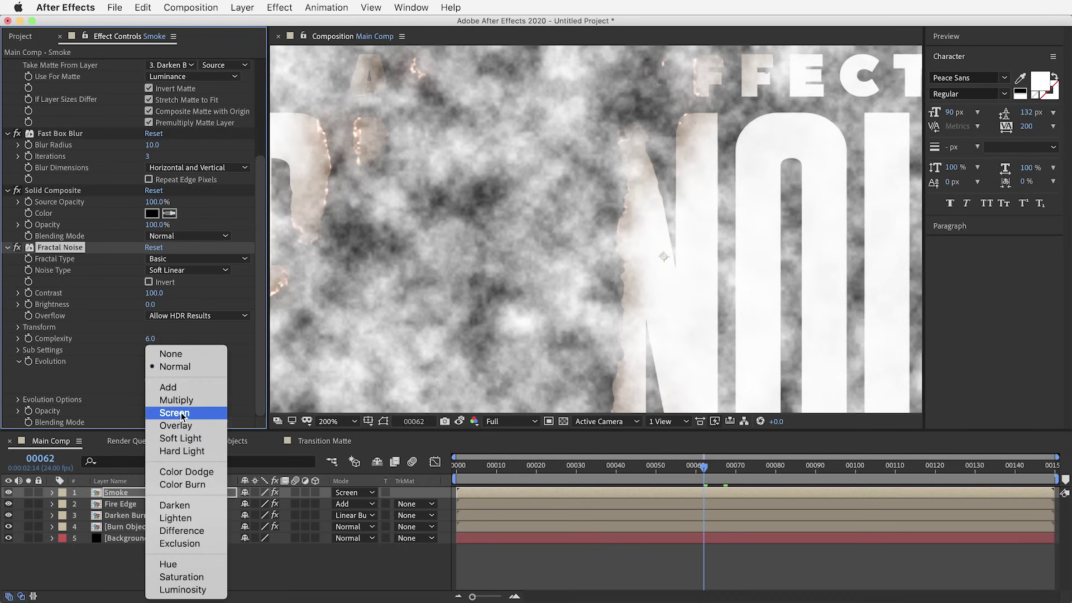
{"action": "left_click", "coordinate": [186, 401]}
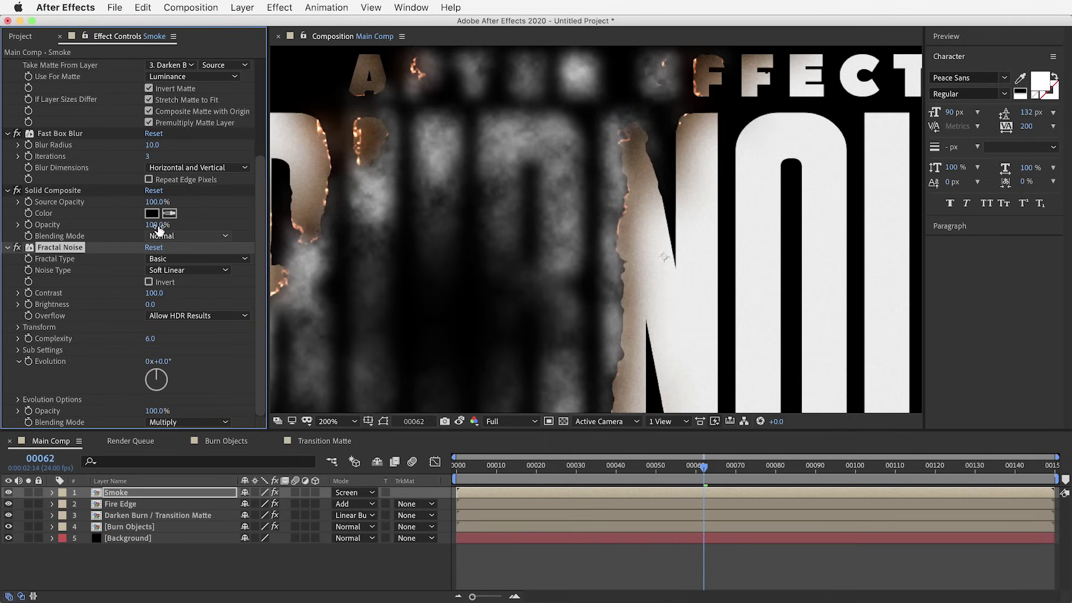
Compare the smoke around the burned letters with Solid Composite switched off and on, leaving the effect enabled
{"action": "left_click", "coordinate": [17, 190]}
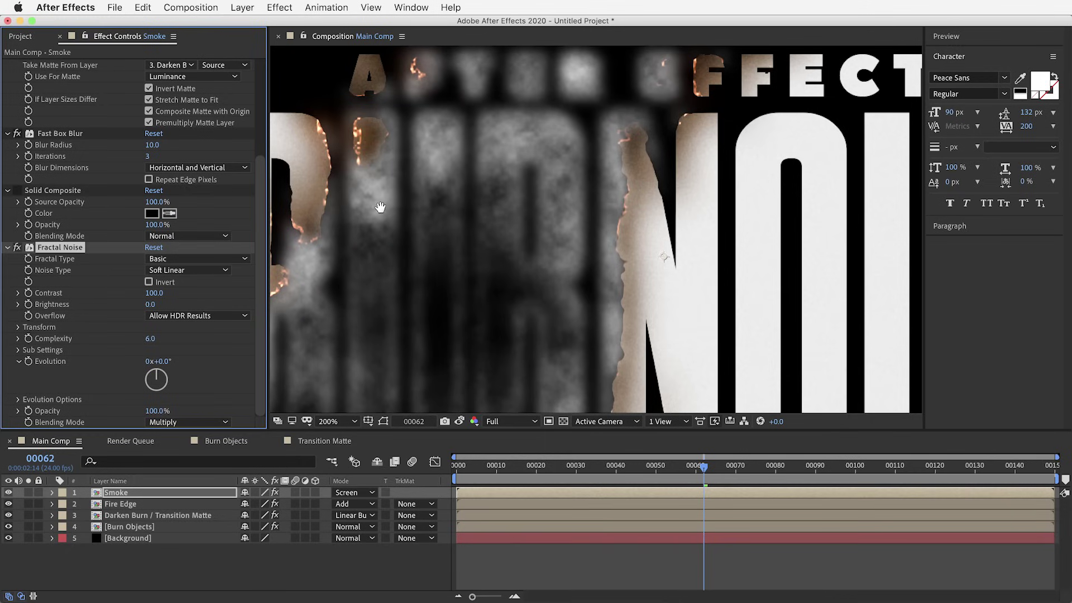
{"action": "left_click_drag", "start_coordinate": [424, 208], "coordinate": [494, 208]}
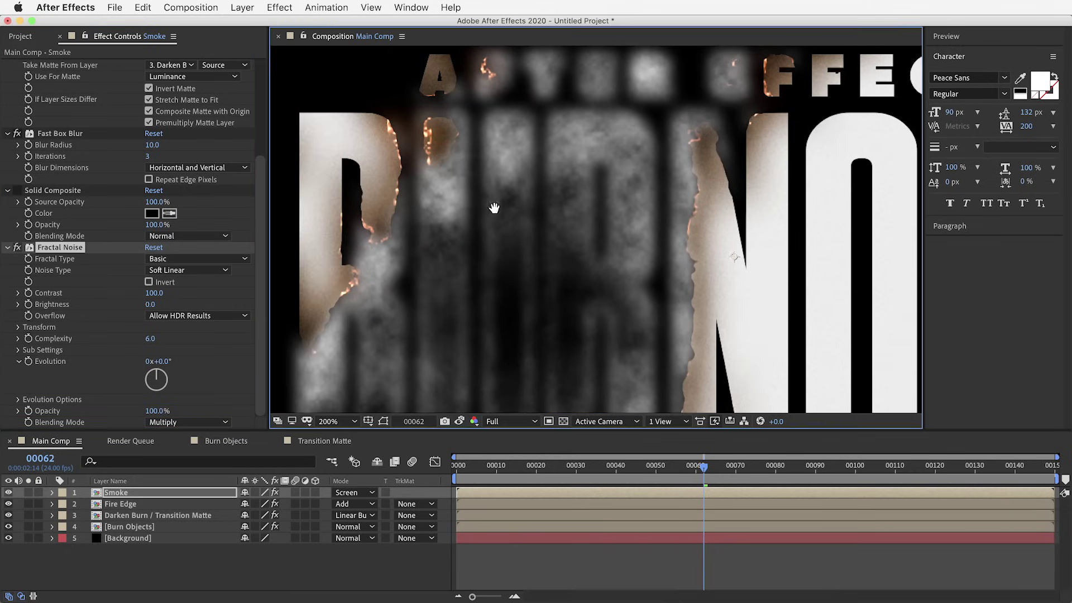
{"action": "left_click", "coordinate": [17, 190]}
{"action": "left_click", "coordinate": [17, 190]}
{"action": "left_click", "coordinate": [18, 190]}
{"action": "left_click", "coordinate": [18, 190]}
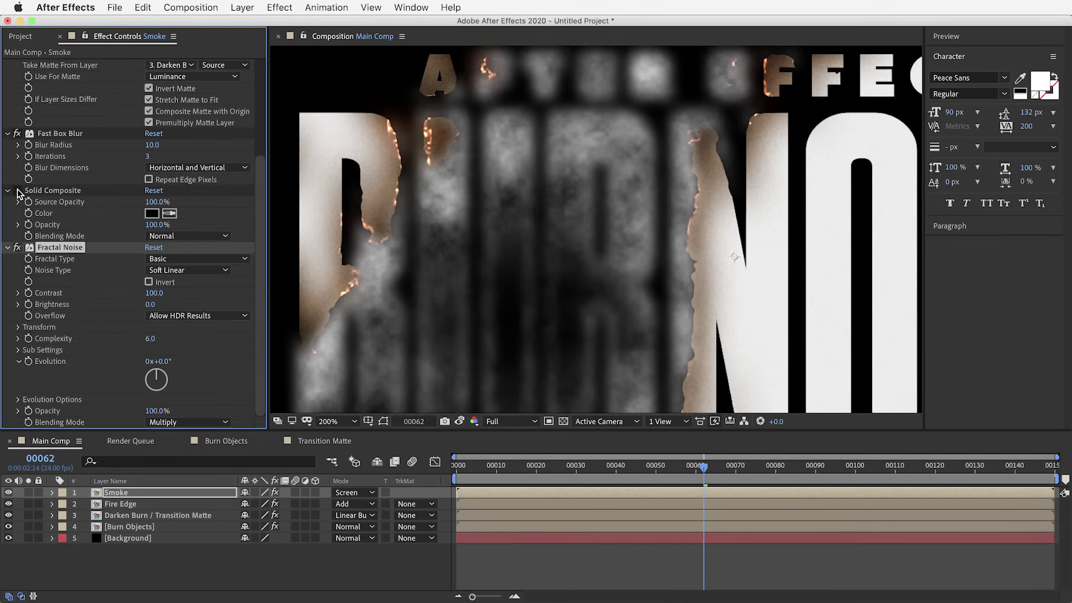
{"action": "left_click", "coordinate": [18, 190]}
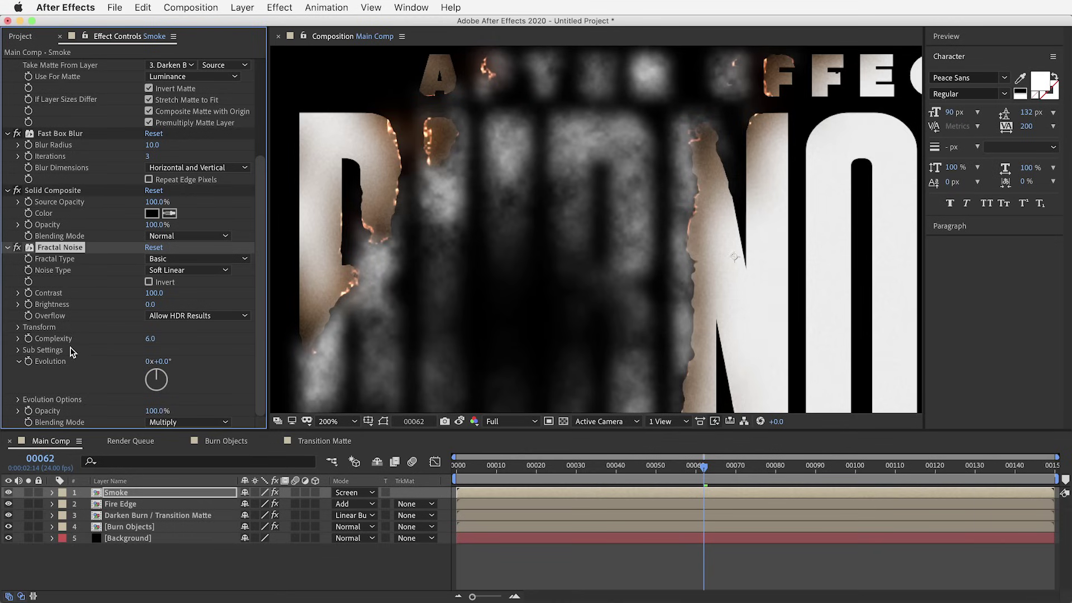
Change the Fractal Noise fractal type to Dynamic
{"action": "left_click_drag", "start_coordinate": [419, 268], "coordinate": [409, 268]}
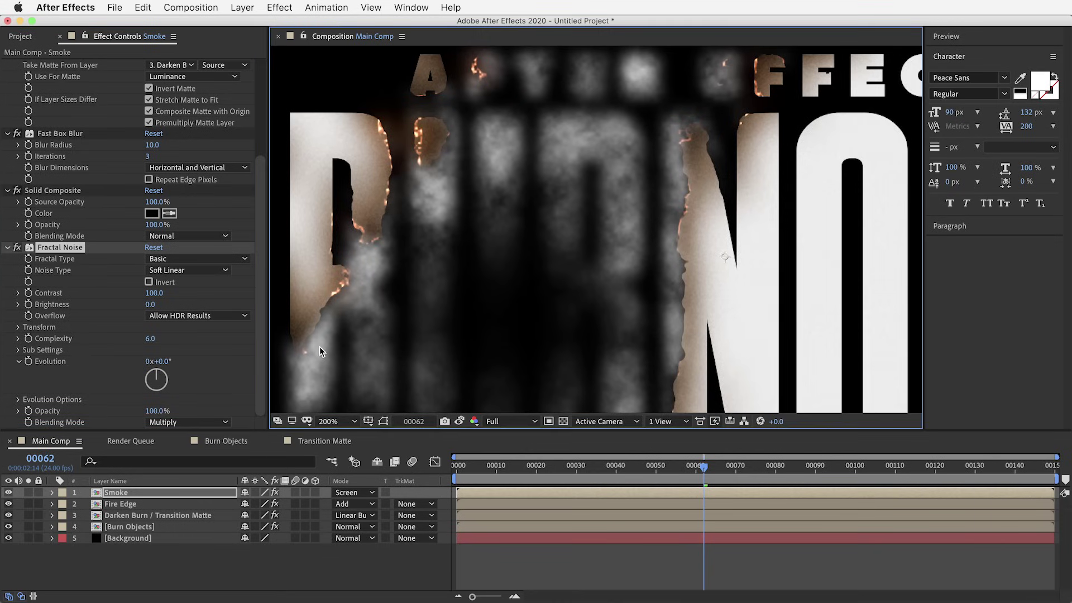
{"action": "left_click", "coordinate": [190, 258]}
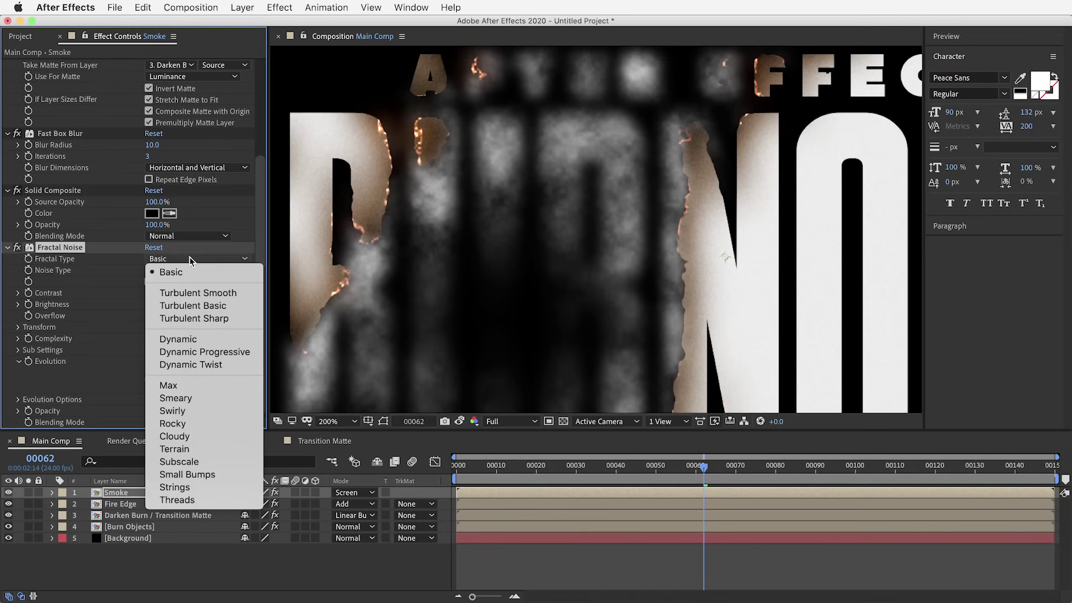
{"action": "left_click", "coordinate": [192, 338]}
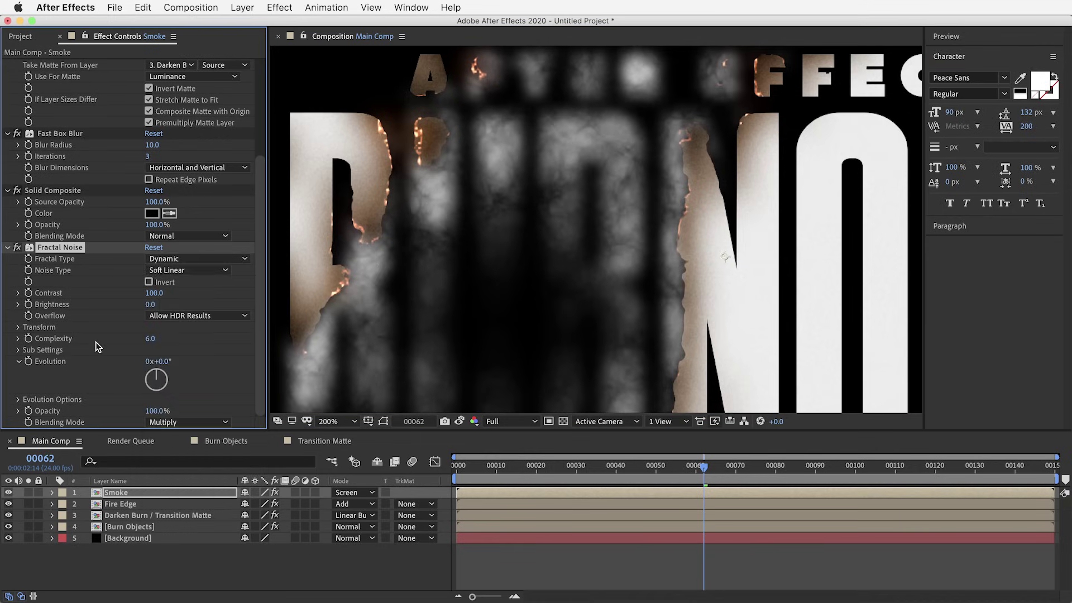
Set the Fractal Noise scale to 300 and its complexity to 10
{"action": "left_click", "coordinate": [18, 327]}
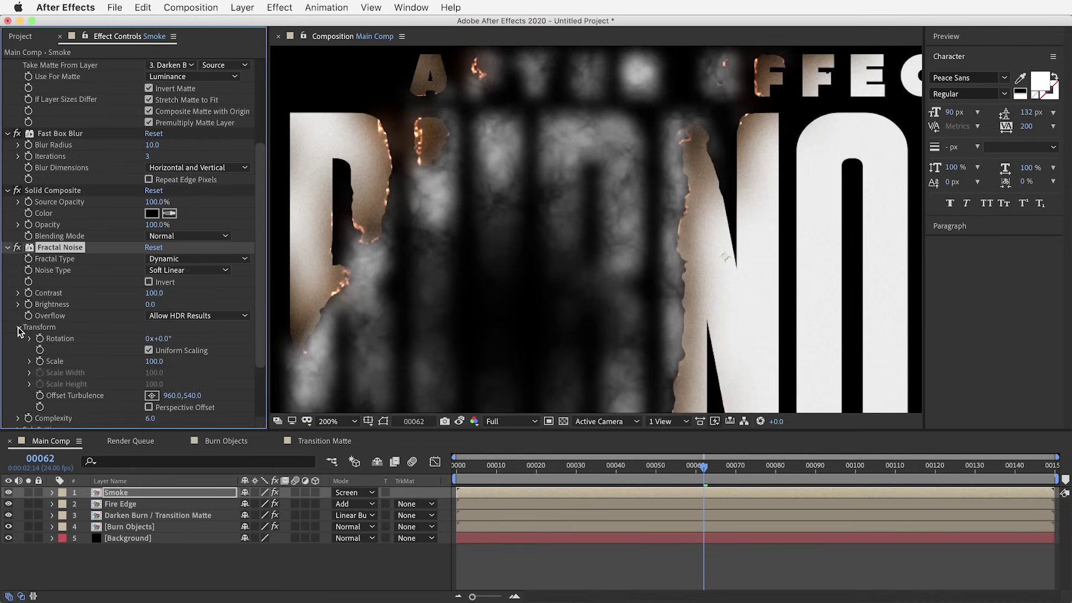
{"action": "left_click", "coordinate": [156, 362]}
{"action": "type", "text": "300"}
{"action": "key", "text": "Return"}
{"action": "scroll", "coordinate": [140, 358], "scroll_direction": "down", "scroll_amount": 4}
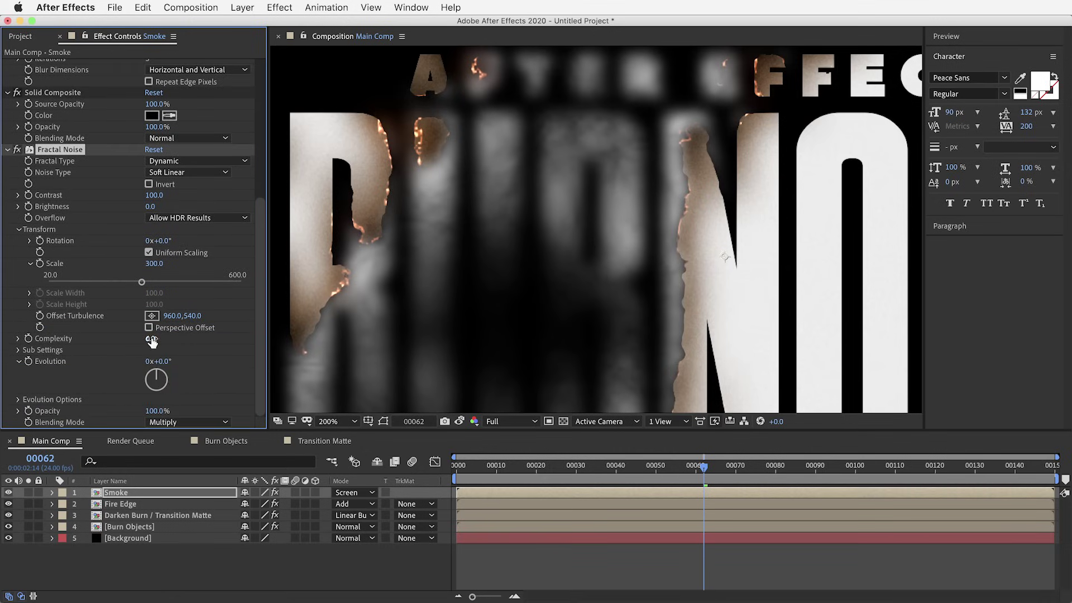
{"action": "type", "text": "10"}
{"action": "key", "text": "Return"}
In the Fractal Noise sub settings, set Sub Influence to 90% and Sub Scaling to 65
{"action": "left_click", "coordinate": [17, 350]}
{"action": "scroll", "coordinate": [22, 348], "scroll_direction": "down", "scroll_amount": 5}
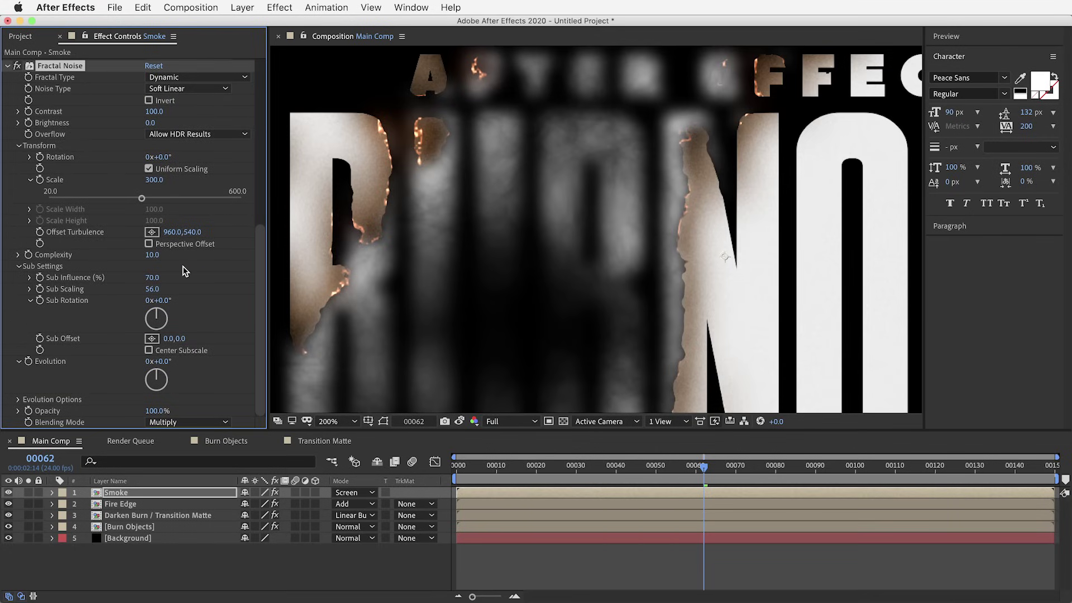
{"action": "left_click", "coordinate": [152, 278]}
{"action": "type", "text": "90"}
{"action": "key", "text": "Tab"}
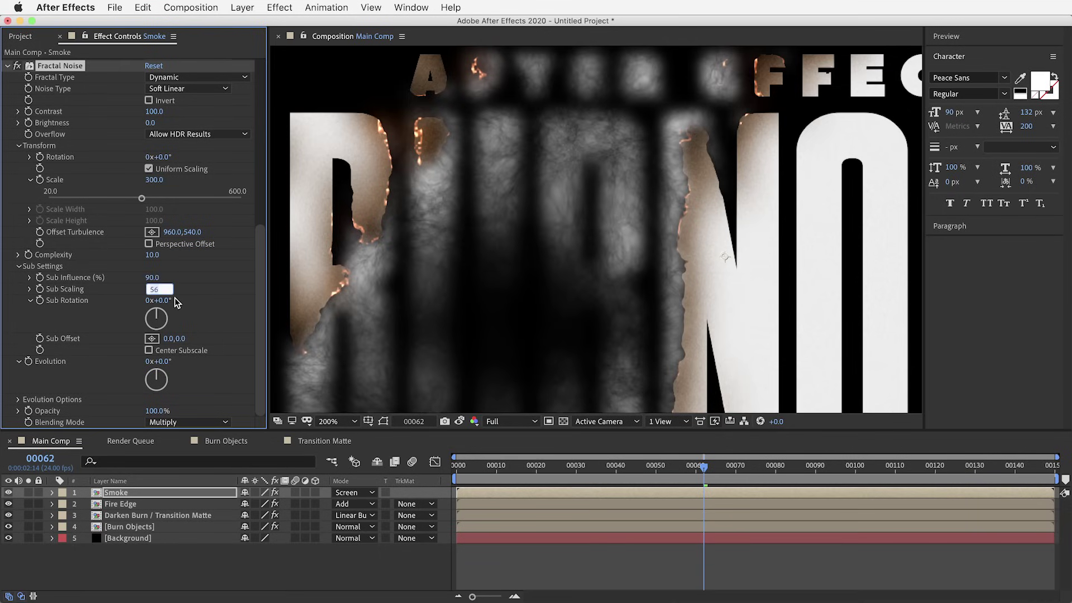
{"action": "type", "text": "65"}
{"action": "key", "text": "Return"}
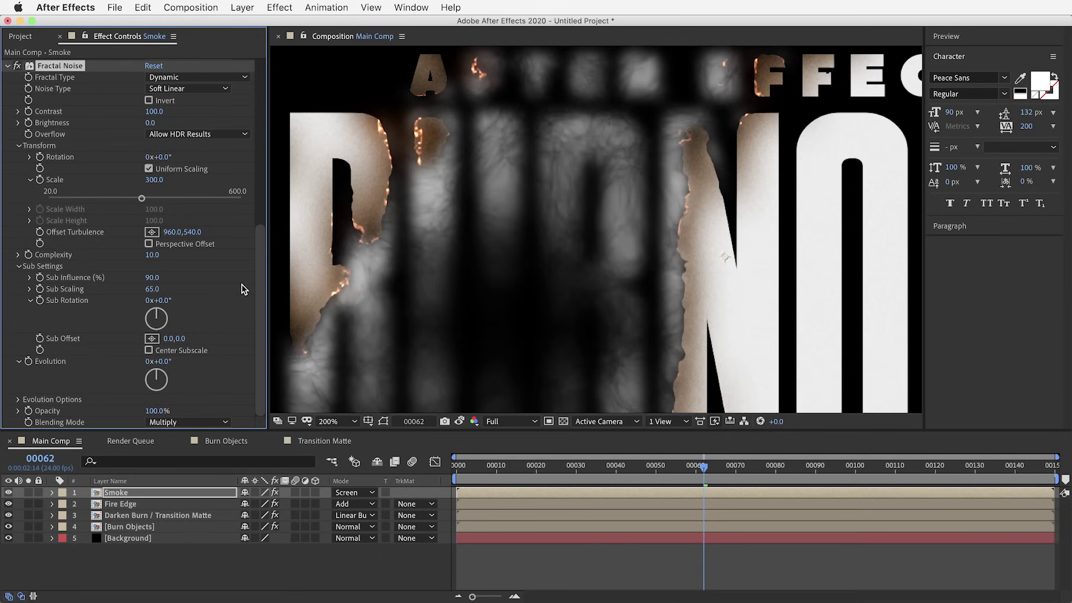
Try different Sub Rotation angles on the Fractal Noise and set the angle to 100°
{"action": "scroll", "coordinate": [484, 280], "scroll_direction": "up", "scroll_amount": 1}
{"action": "scroll", "coordinate": [608, 337], "scroll_direction": "up", "scroll_amount": 1}
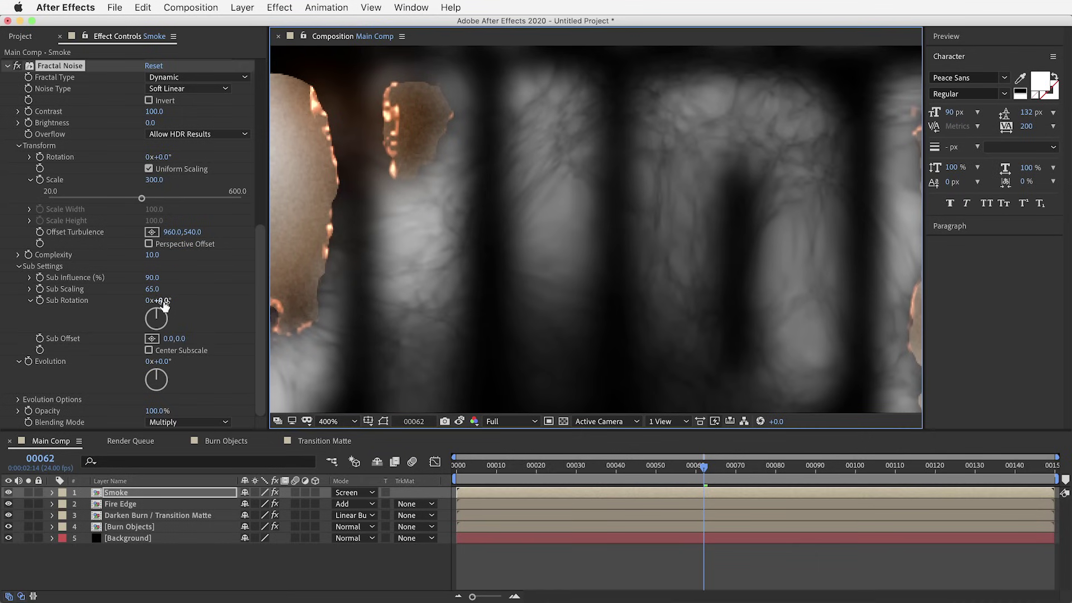
{"action": "left_click_drag", "start_coordinate": [163, 303], "coordinate": [304, 315]}
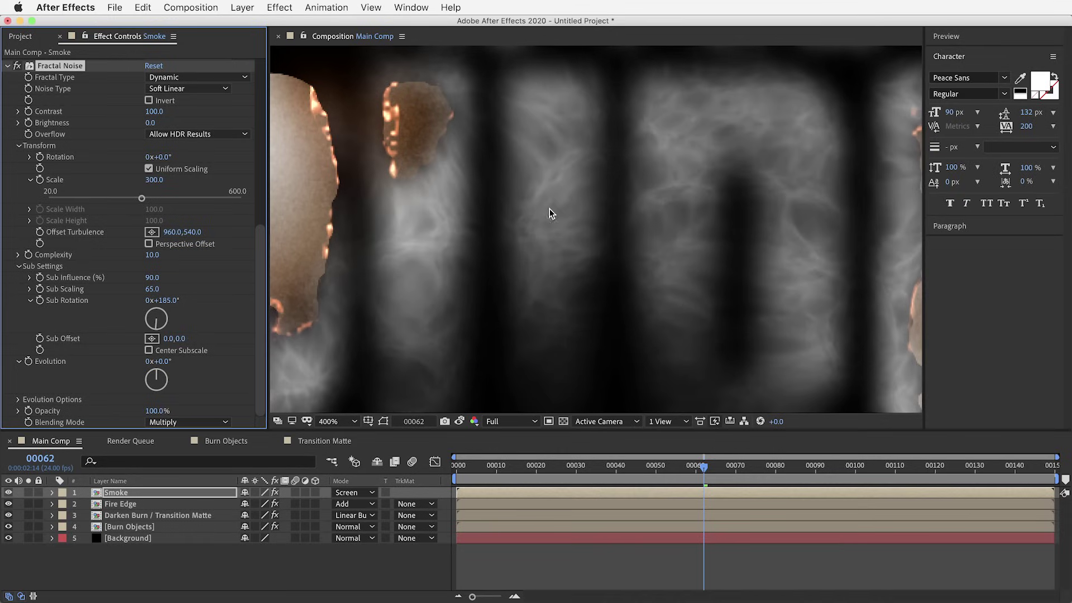
{"action": "left_click_drag", "start_coordinate": [163, 302], "coordinate": [68, 311]}
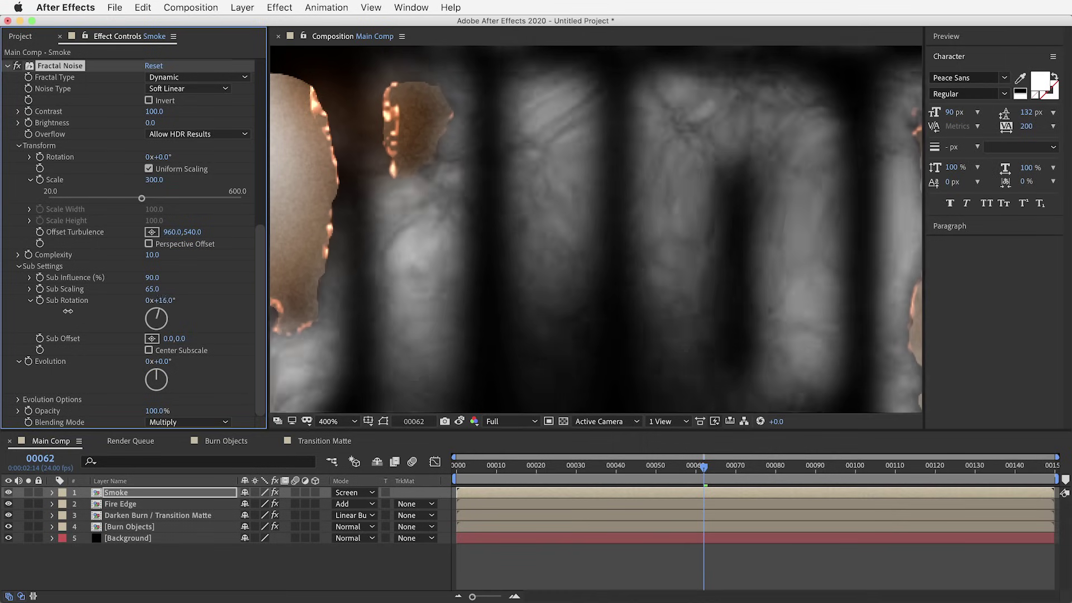
{"action": "left_click", "coordinate": [167, 300]}
{"action": "type", "text": "100"}
{"action": "key", "text": "Return"}
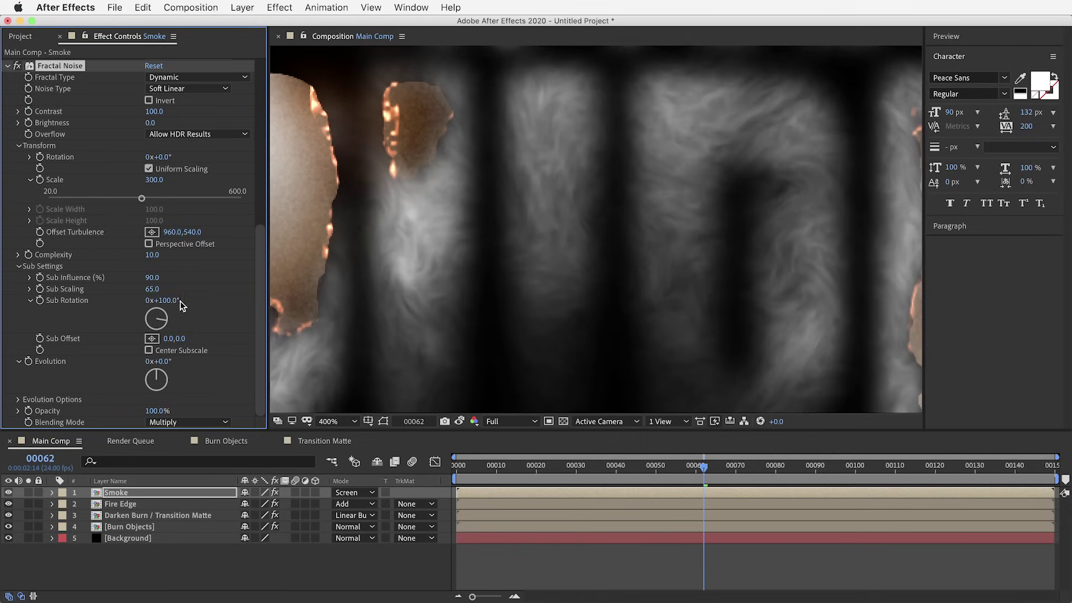
{"action": "scroll", "coordinate": [555, 243], "scroll_direction": "down", "scroll_amount": 2}
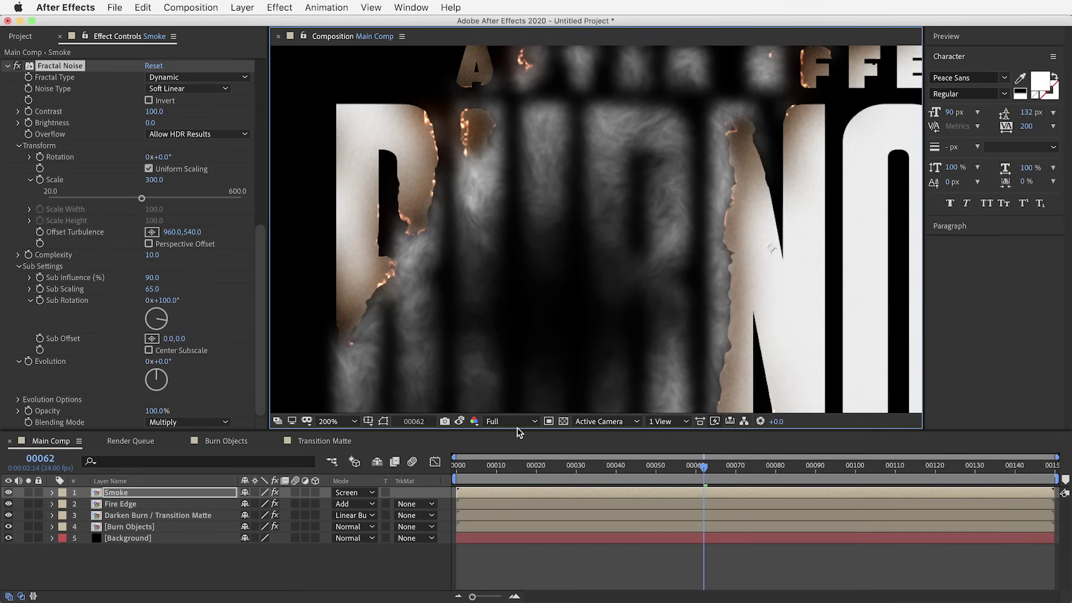
Move to frame 60 and try out different Evolution angles for the Fractal Noise
{"action": "mouse_move", "coordinate": [693, 467]}
{"action": "left_mouse_down"}
{"action": "mouse_move", "coordinate": [678, 464]}
{"action": "mouse_move", "coordinate": [737, 468]}
{"action": "mouse_move", "coordinate": [696, 468]}
{"action": "left_mouse_up"}
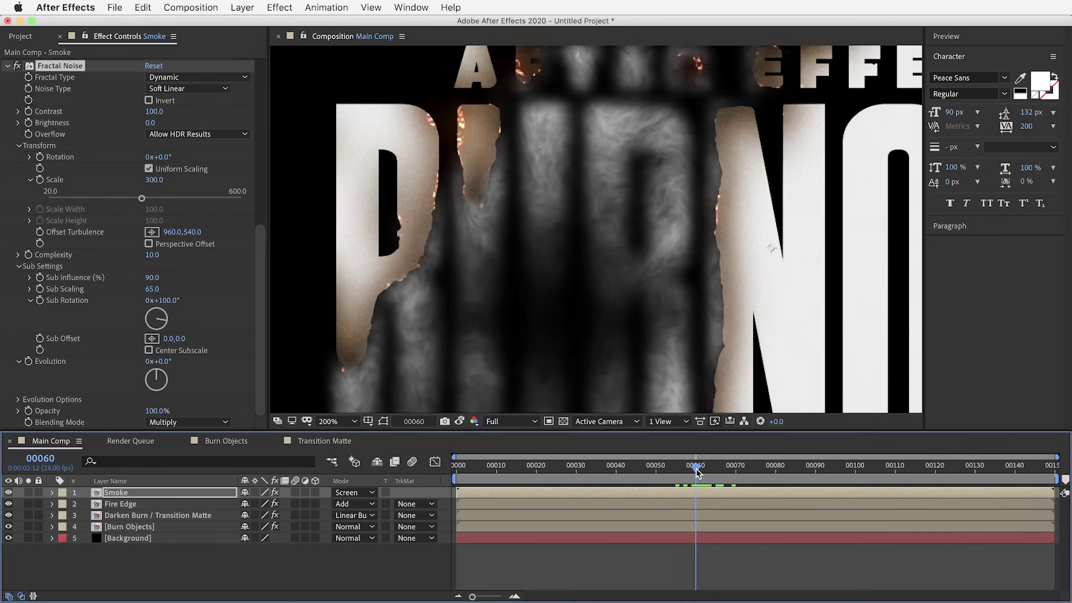
{"action": "left_click_drag", "start_coordinate": [512, 334], "coordinate": [497, 330]}
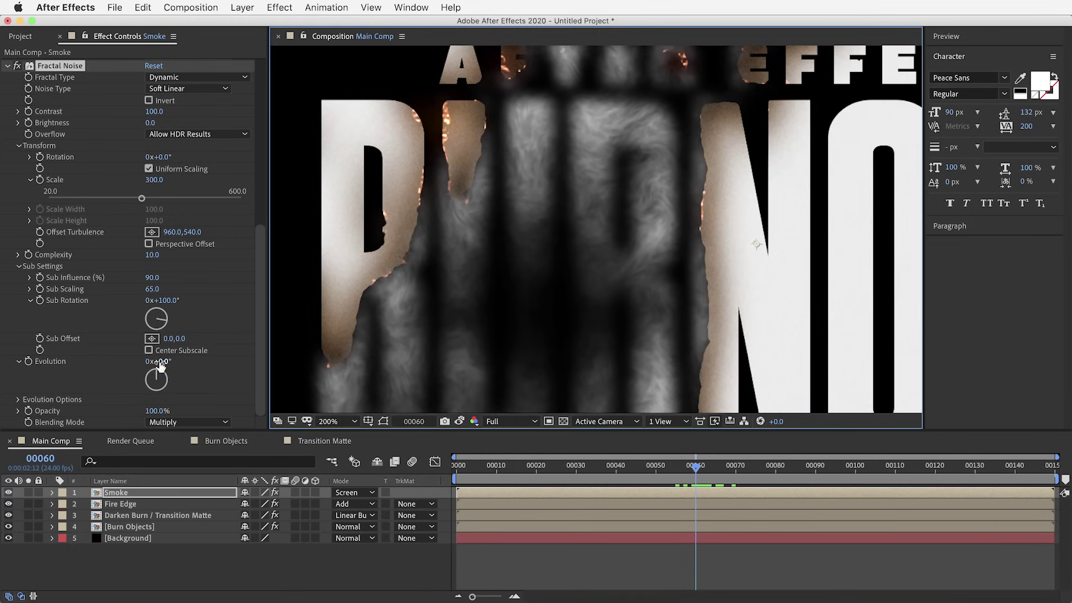
{"action": "mouse_move", "coordinate": [161, 362]}
{"action": "left_mouse_down"}
{"action": "mouse_move", "coordinate": [190, 364]}
{"action": "mouse_move", "coordinate": [147, 365]}
{"action": "left_mouse_up"}
{"action": "key", "text": "super+z"}
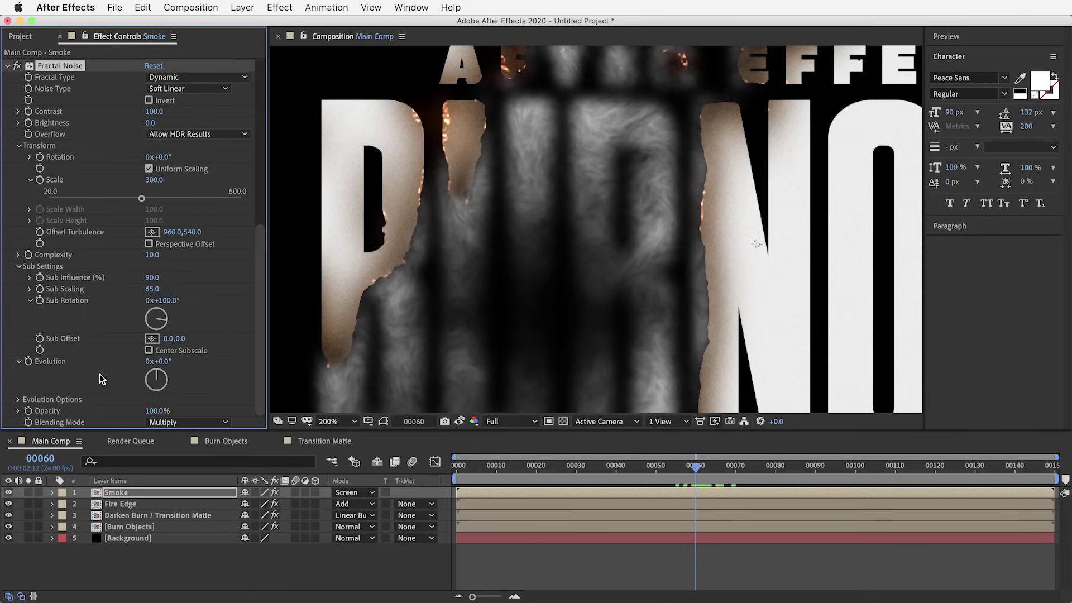
Animate the Fractal Noise Evolution with the expression time*200 and preview the moving smoke to frame 57
{"action": "left_click", "coordinate": [29, 362], "text": "alt"}
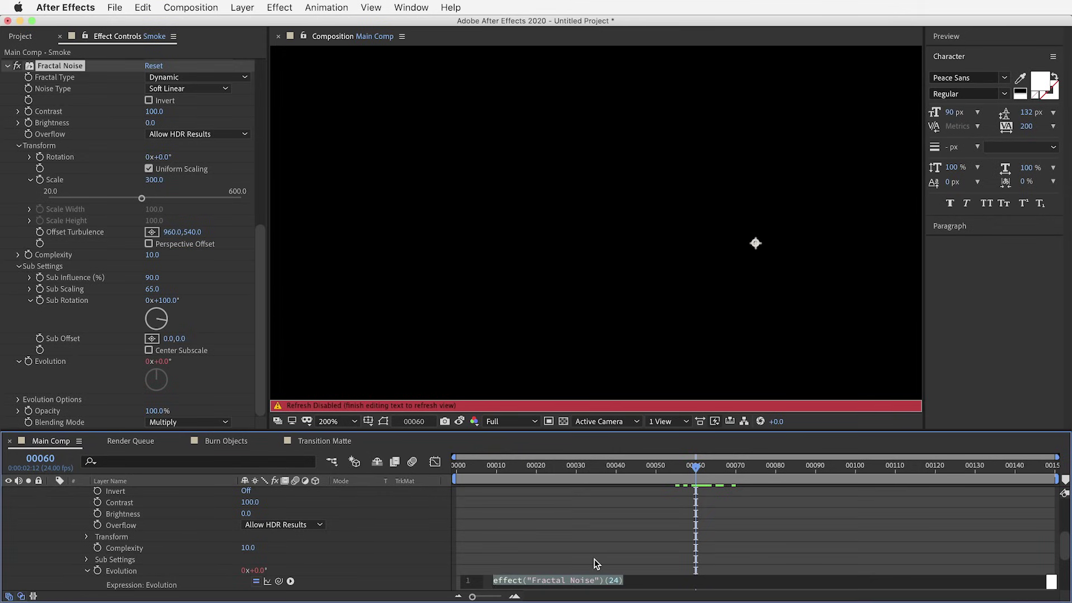
{"action": "type", "text": "time*"}
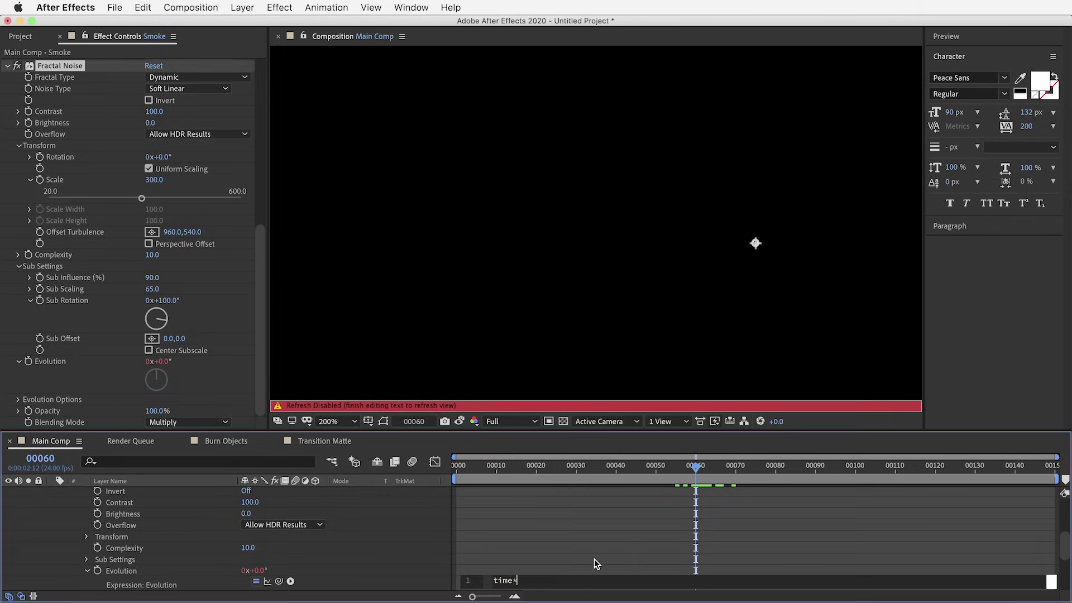
{"action": "type", "text": "200"}
{"action": "left_click", "coordinate": [594, 555]}
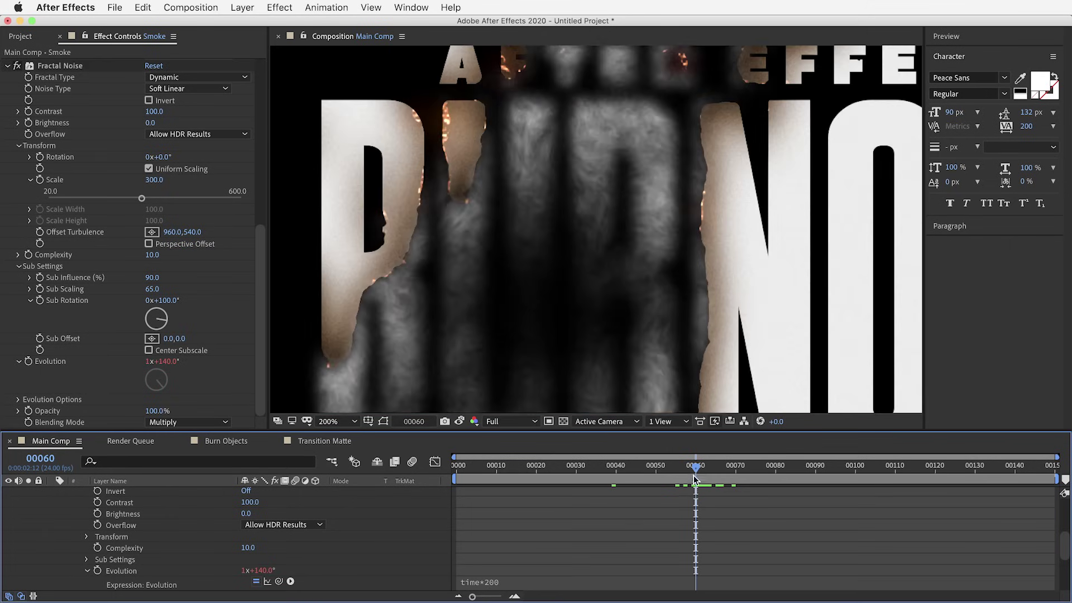
{"action": "mouse_move", "coordinate": [695, 475]}
{"action": "left_mouse_down"}
{"action": "mouse_move", "coordinate": [682, 473]}
{"action": "mouse_move", "coordinate": [722, 476]}
{"action": "mouse_move", "coordinate": [687, 473]}
{"action": "left_mouse_up"}
{"action": "left_click_drag", "start_coordinate": [509, 267], "coordinate": [506, 243]}
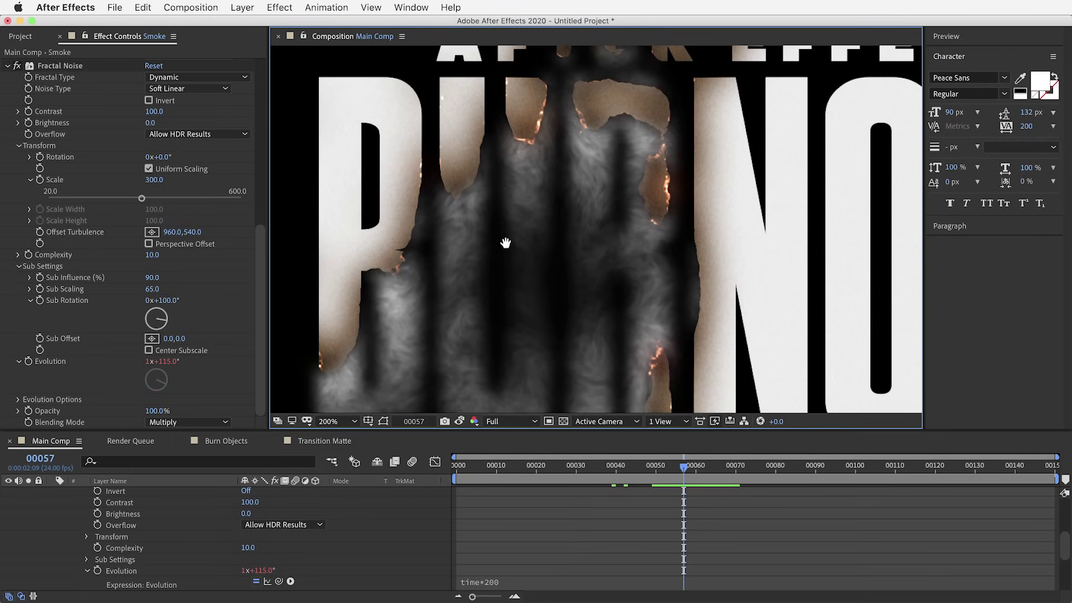
Apply the Turbulent Displace effect to the Smoke layer
{"action": "scroll", "coordinate": [126, 498], "scroll_direction": "up", "scroll_amount": 5}
{"action": "left_click", "coordinate": [124, 496]}
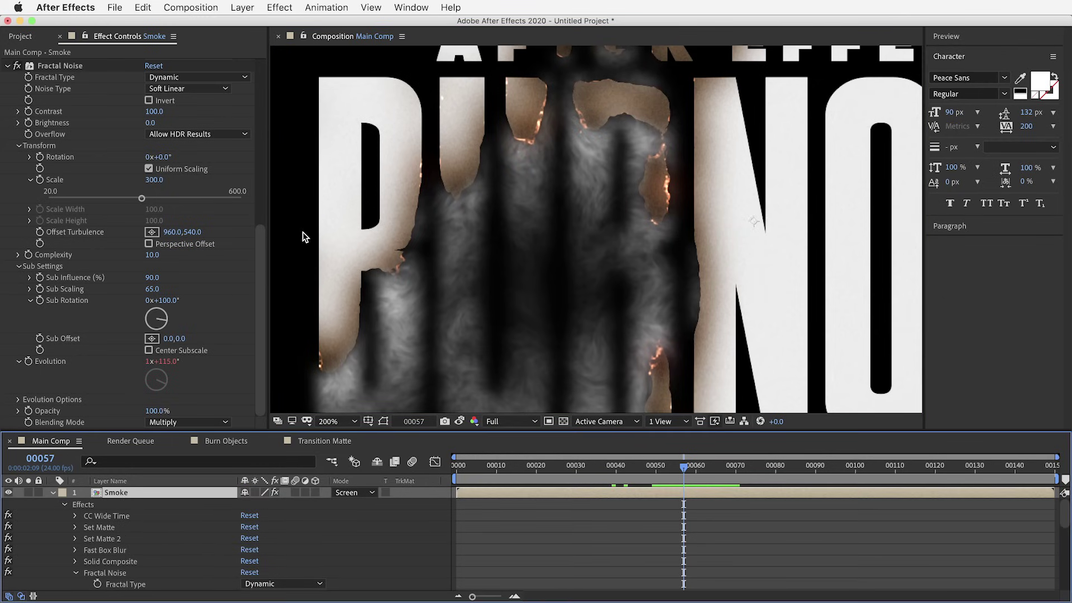
{"action": "left_click", "coordinate": [280, 7]}
{"action": "mouse_move", "coordinate": [308, 165]}
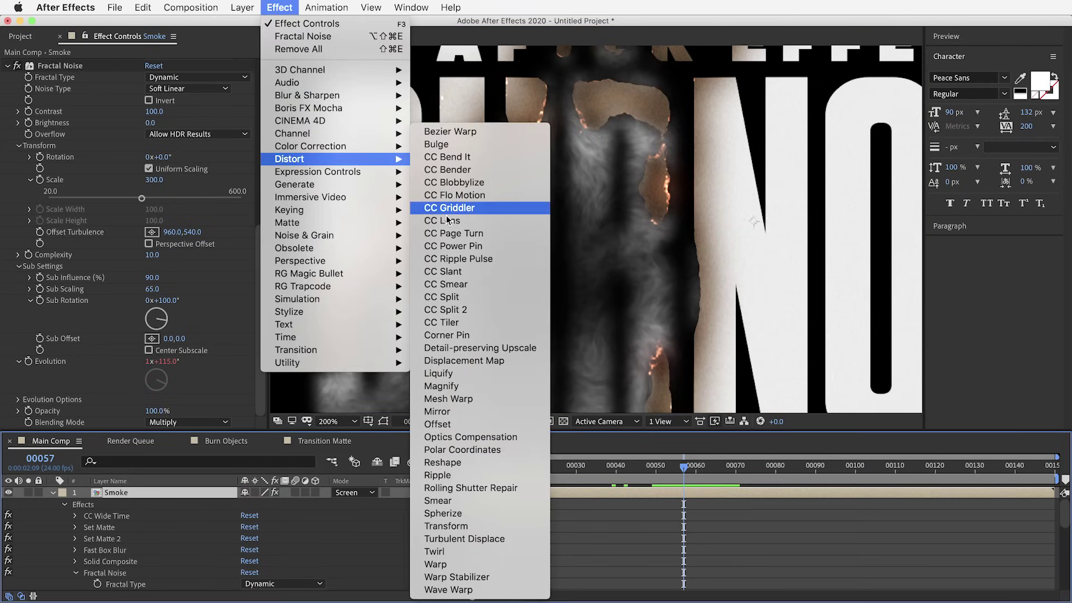
{"action": "left_click", "coordinate": [480, 537]}
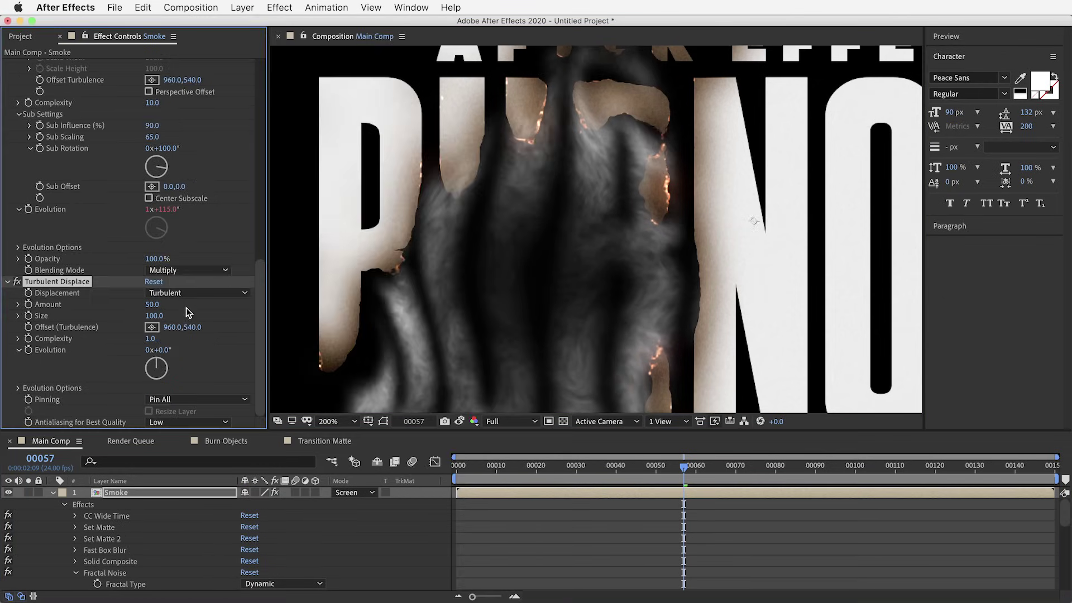
Set Turbulent Displace to the Twist displacement type with a size of 30
{"action": "left_click", "coordinate": [150, 316]}
{"action": "left_click", "coordinate": [196, 293]}
{"action": "left_click", "coordinate": [198, 330]}
{"action": "left_click", "coordinate": [156, 317]}
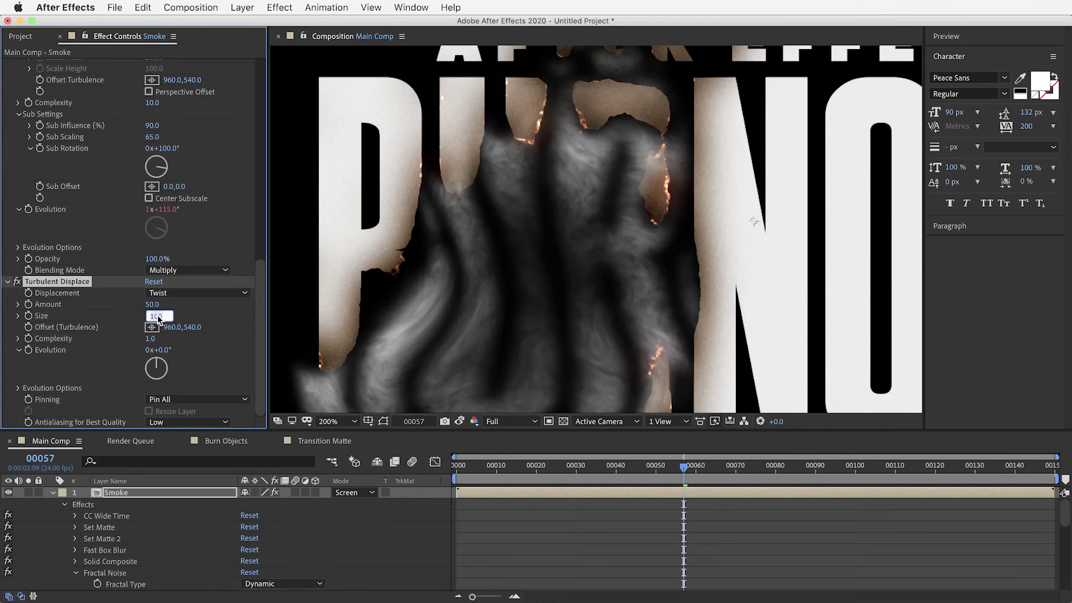
{"action": "type", "text": "30"}
{"action": "key", "text": "Return"}
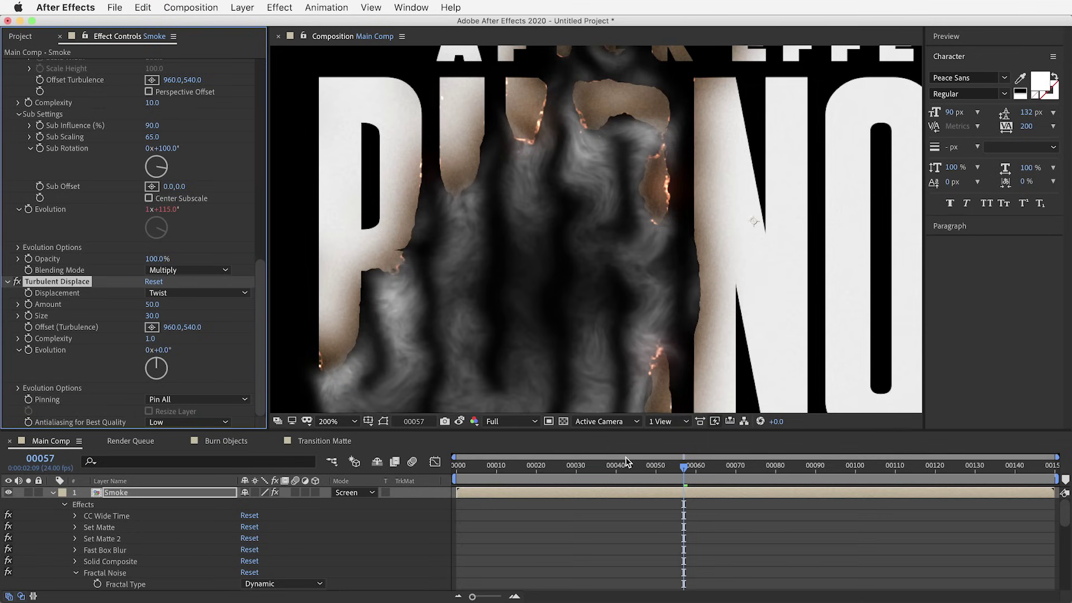
Move to frame 54 and set the Smoke layer's opacity to 20%
{"action": "mouse_move", "coordinate": [629, 465]}
{"action": "left_mouse_down"}
{"action": "mouse_move", "coordinate": [715, 474]}
{"action": "mouse_move", "coordinate": [675, 475]}
{"action": "left_mouse_up"}
{"action": "key", "text": "t"}
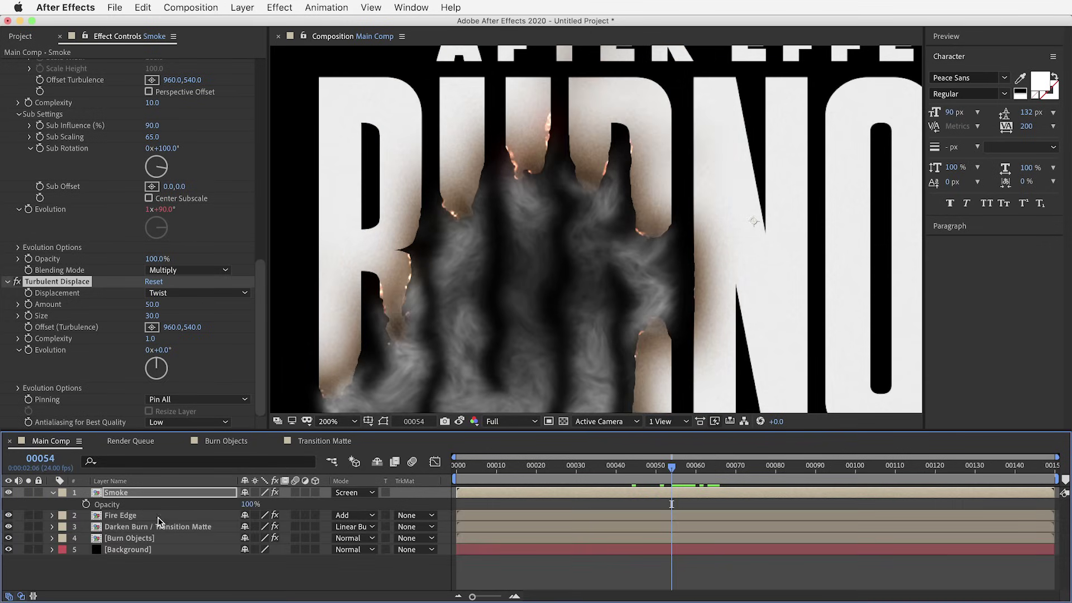
{"action": "left_click", "coordinate": [250, 504]}
{"action": "type", "text": "20"}
{"action": "key", "text": "Return"}
Play back and scrub the burning title between frames 52 and 70 to judge the faint smoke
{"action": "mouse_move", "coordinate": [672, 472]}
{"action": "left_mouse_down"}
{"action": "mouse_move", "coordinate": [808, 474]}
{"action": "mouse_move", "coordinate": [670, 473]}
{"action": "mouse_move", "coordinate": [736, 472]}
{"action": "left_mouse_up"}
{"action": "scroll", "coordinate": [676, 347], "scroll_direction": "down", "scroll_amount": 2}
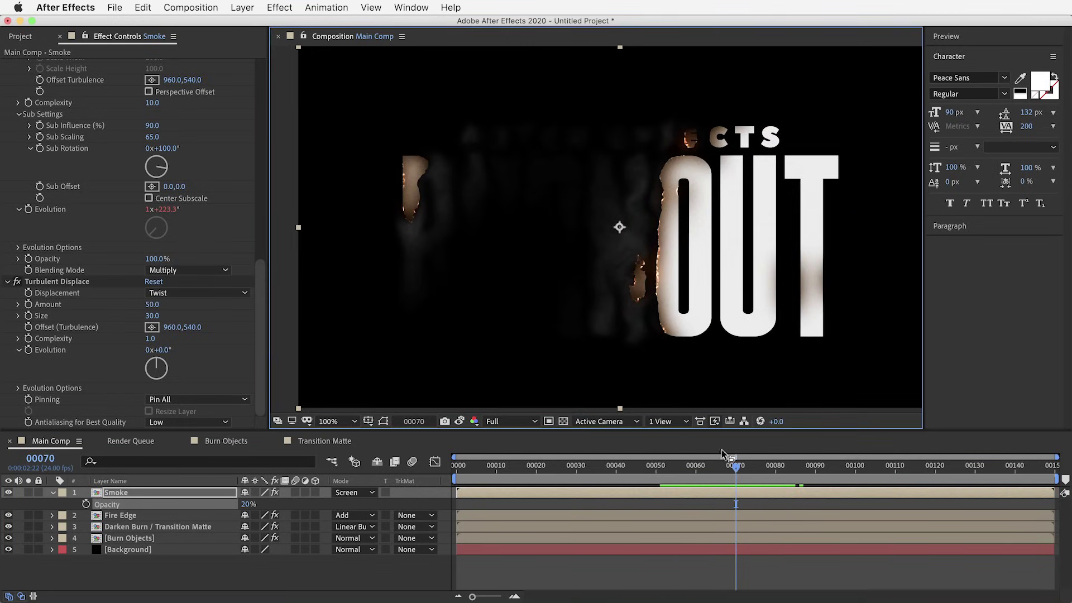
{"action": "key", "text": "space"}
{"action": "left_click", "coordinate": [702, 474]}
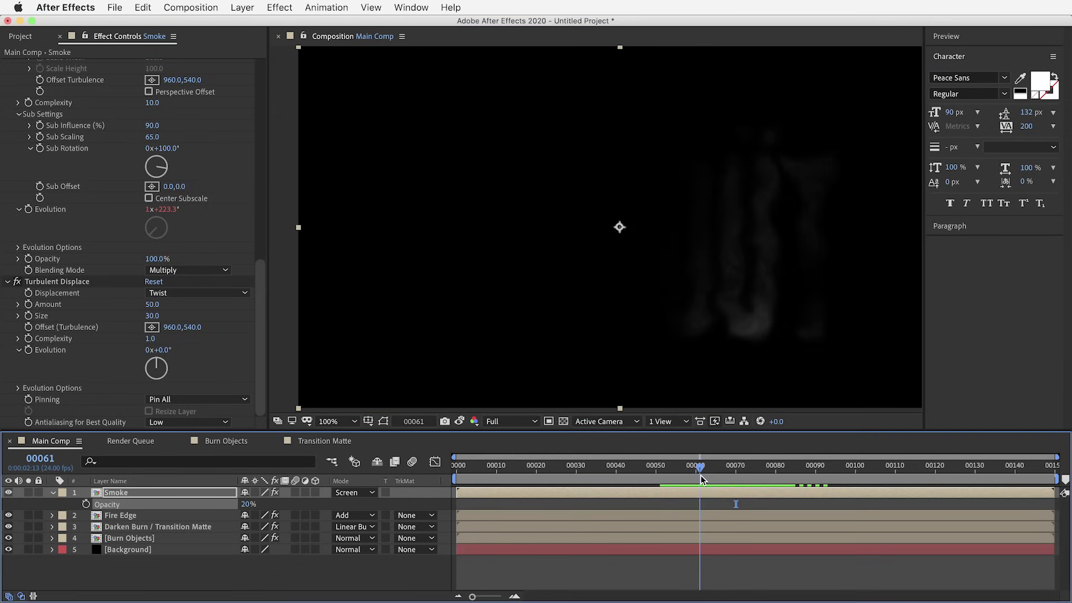
{"action": "left_click_drag", "start_coordinate": [702, 474], "coordinate": [665, 472]}
{"action": "key", "text": "space"}
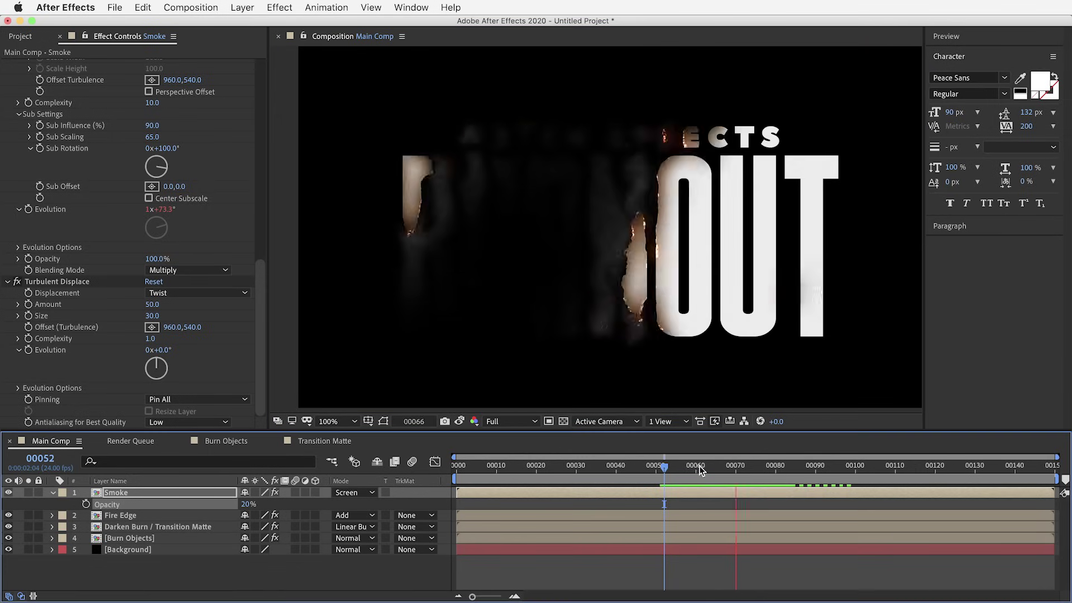
{"action": "mouse_move", "coordinate": [685, 469]}
{"action": "left_mouse_down"}
{"action": "mouse_move", "coordinate": [760, 474]}
{"action": "mouse_move", "coordinate": [699, 474]}
{"action": "left_mouse_up"}
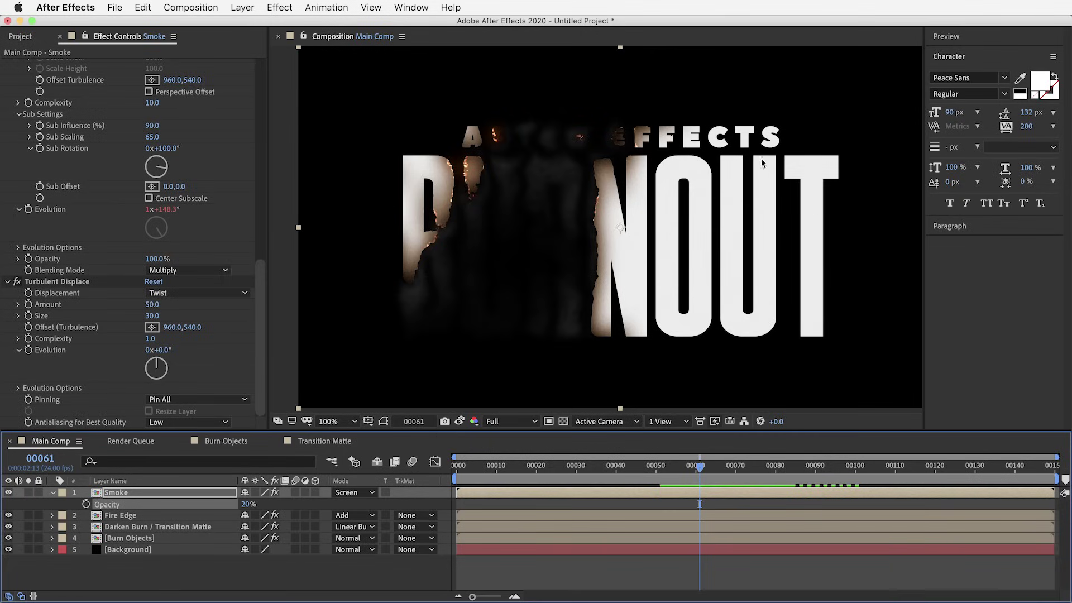
Add the Transition Matte composition above the Smoke layer in Main Comp and rename the new layer Embers
{"action": "left_click", "coordinate": [17, 38]}
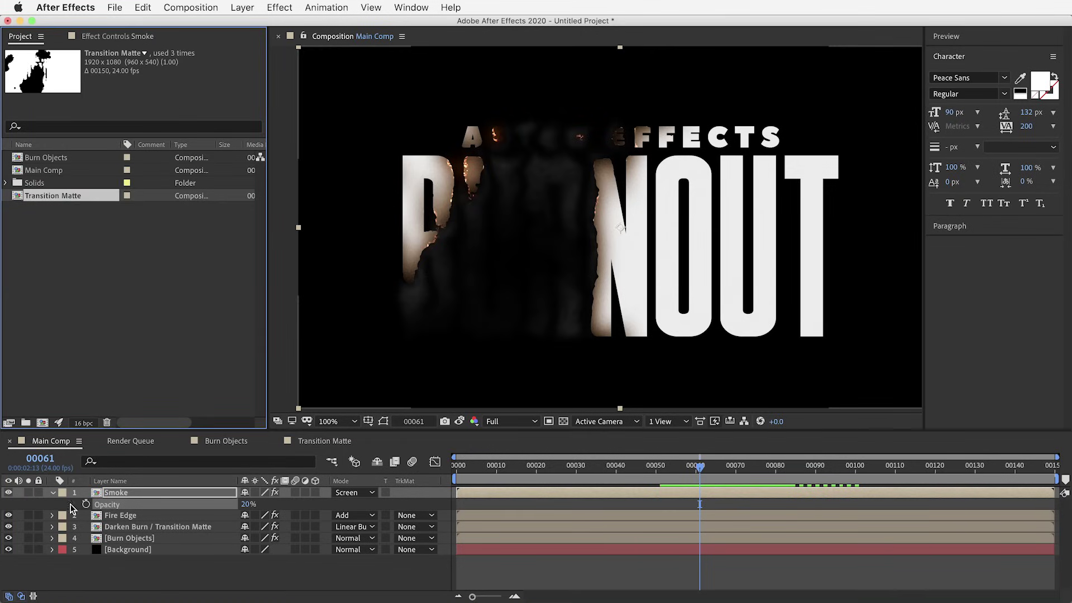
{"action": "left_click", "coordinate": [53, 493]}
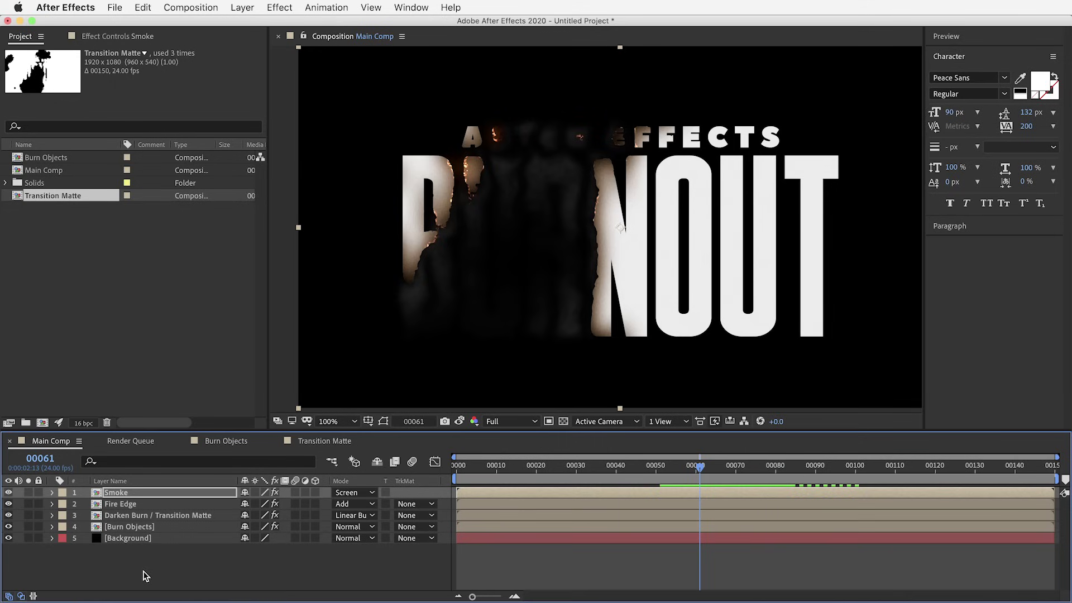
{"action": "mouse_move", "coordinate": [36, 197]}
{"action": "left_mouse_down"}
{"action": "mouse_move", "coordinate": [100, 263]}
{"action": "mouse_move", "coordinate": [134, 488]}
{"action": "left_mouse_up"}
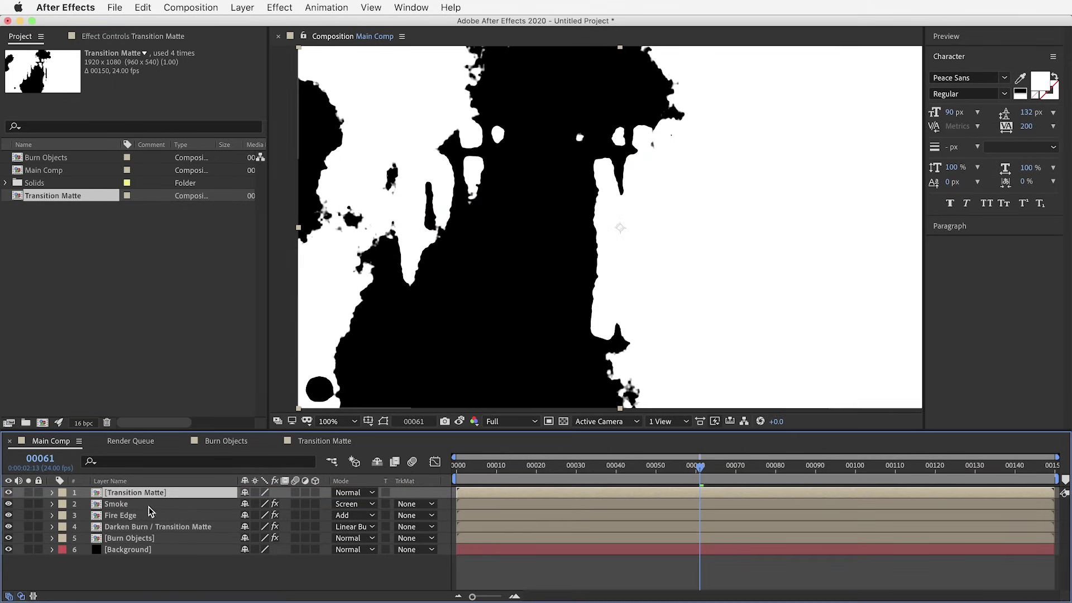
{"action": "key", "text": "Return"}
{"action": "type", "text": "Embers"}
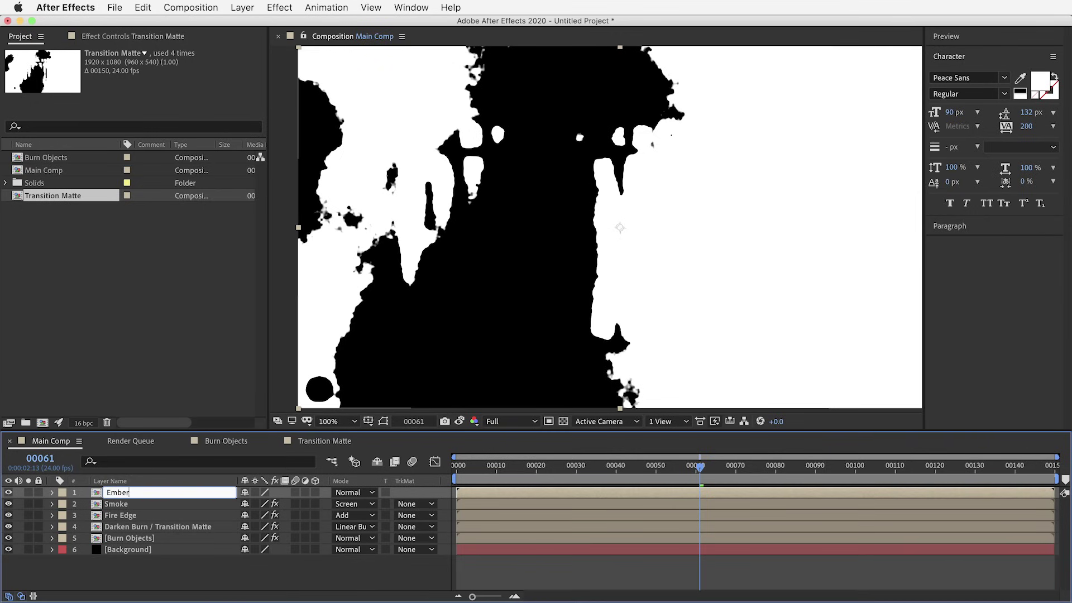
{"action": "key", "text": "Return"}
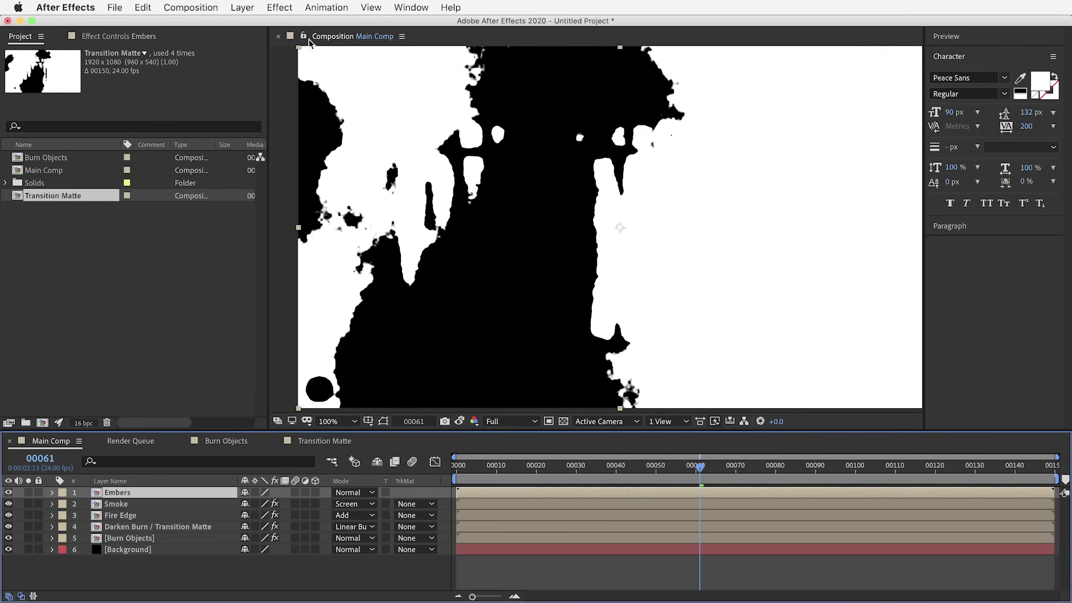
Apply CC Wide Time to the Embers layer with 0 forward steps and 60 backward steps
{"action": "left_click", "coordinate": [280, 7]}
{"action": "mouse_move", "coordinate": [352, 337]}
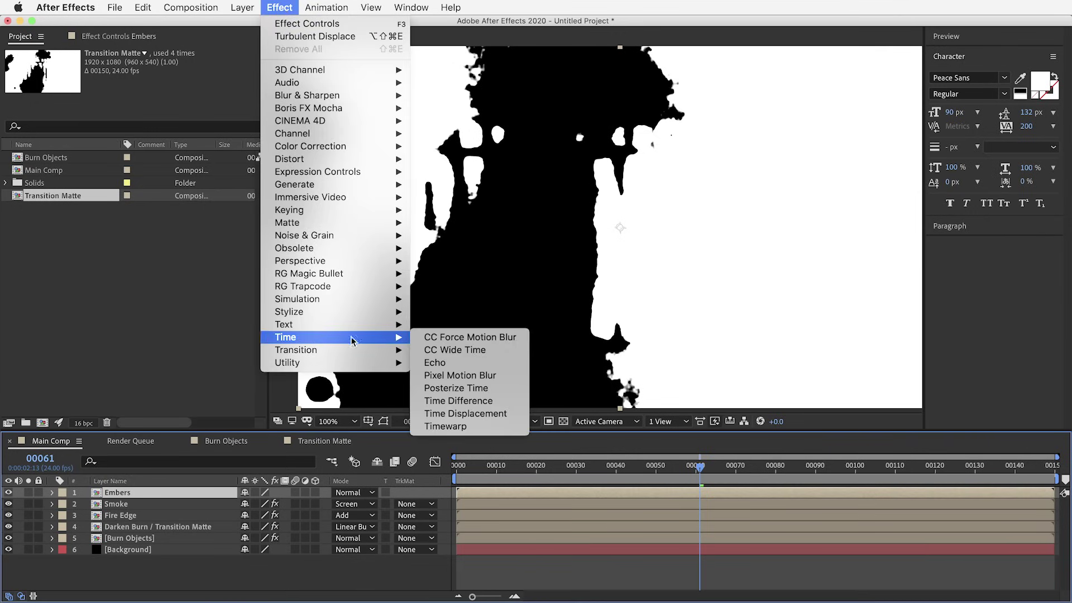
{"action": "left_click", "coordinate": [465, 350]}
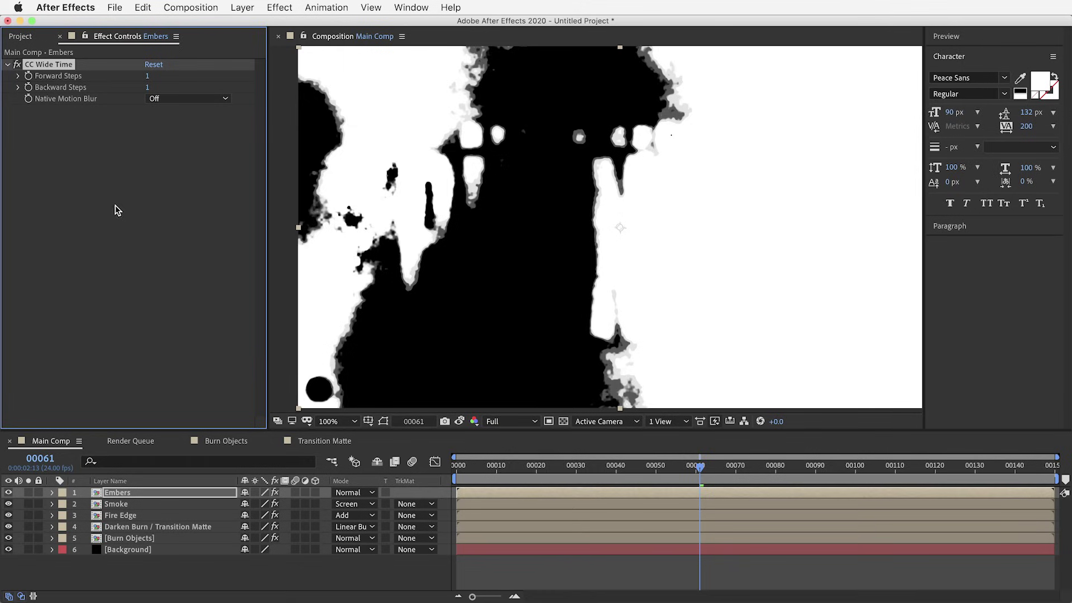
{"action": "left_click", "coordinate": [149, 76]}
{"action": "type", "text": "0"}
{"action": "key", "text": "Tab"}
{"action": "type", "text": "6"}
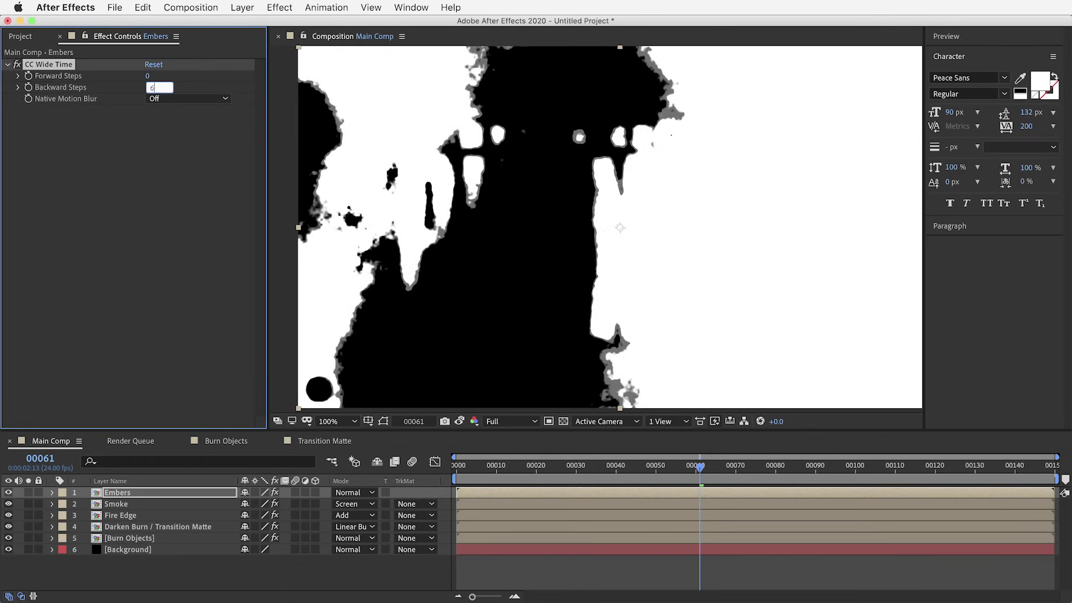
{"action": "type", "text": "0"}
{"action": "key", "text": "Return"}
Lower the composition's preview resolution to Half and scrub through the time-smeared matte to frame 75
{"action": "left_click_drag", "start_coordinate": [705, 482], "coordinate": [661, 480]}
{"action": "left_click", "coordinate": [525, 423]}
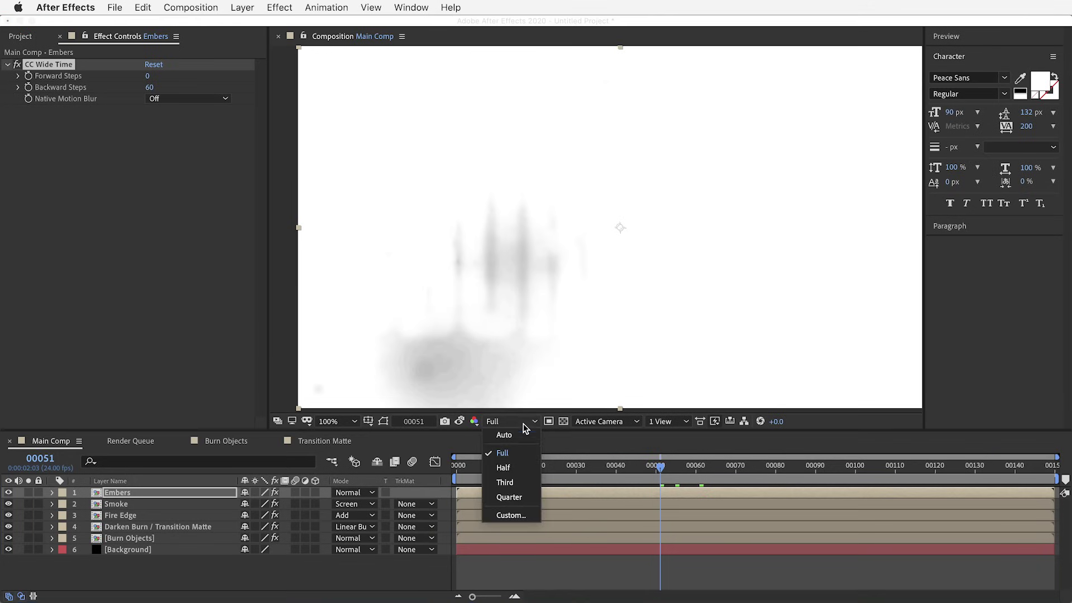
{"action": "left_click", "coordinate": [527, 467]}
{"action": "mouse_move", "coordinate": [663, 472]}
{"action": "left_mouse_down"}
{"action": "mouse_move", "coordinate": [838, 474]}
{"action": "mouse_move", "coordinate": [733, 472]}
{"action": "mouse_move", "coordinate": [785, 475]}
{"action": "mouse_move", "coordinate": [756, 474]}
{"action": "left_mouse_up"}
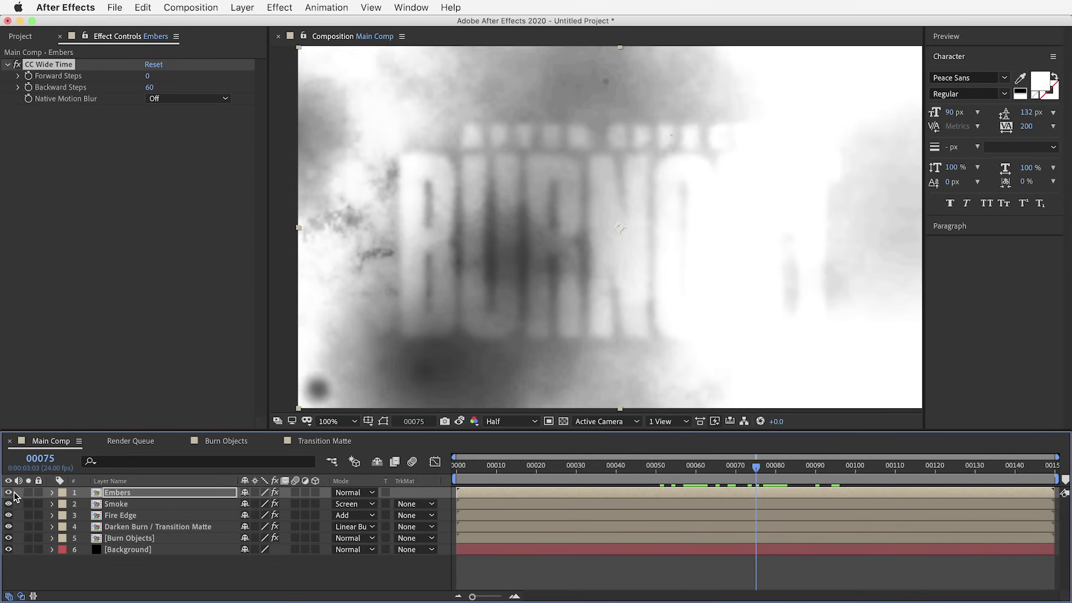
Solo the Embers layer over the transparency grid to check its transparency up to frame 62, and restore the normal view
{"action": "left_click", "coordinate": [28, 492]}
{"action": "left_click", "coordinate": [564, 421]}
{"action": "mouse_move", "coordinate": [660, 469]}
{"action": "left_mouse_down"}
{"action": "mouse_move", "coordinate": [519, 474]}
{"action": "mouse_move", "coordinate": [778, 478]}
{"action": "mouse_move", "coordinate": [688, 478]}
{"action": "mouse_move", "coordinate": [704, 478]}
{"action": "left_mouse_up"}
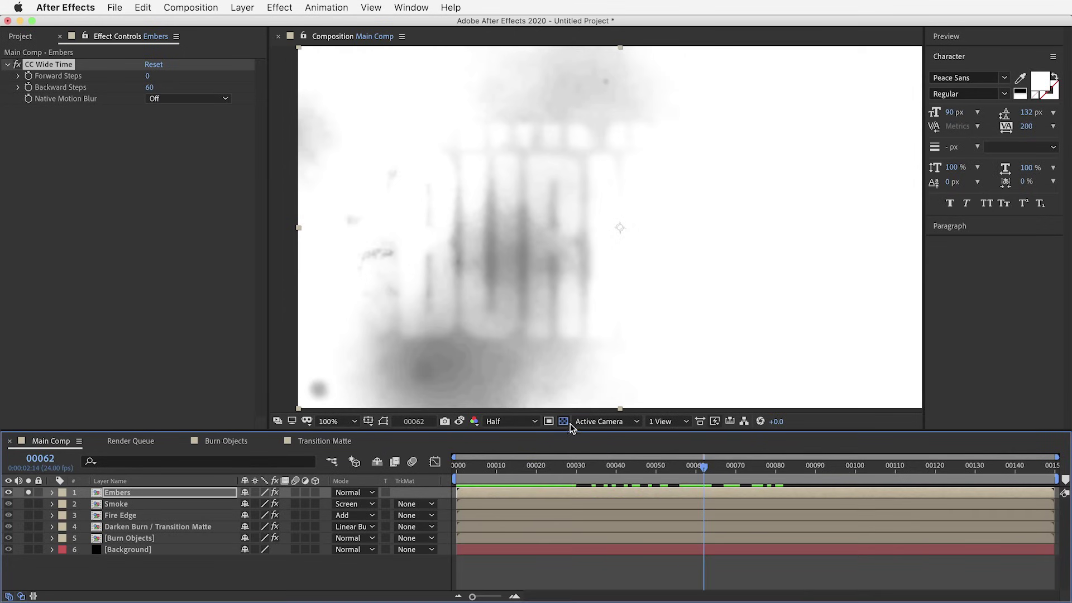
{"action": "left_click", "coordinate": [568, 423]}
{"action": "left_click", "coordinate": [28, 493]}
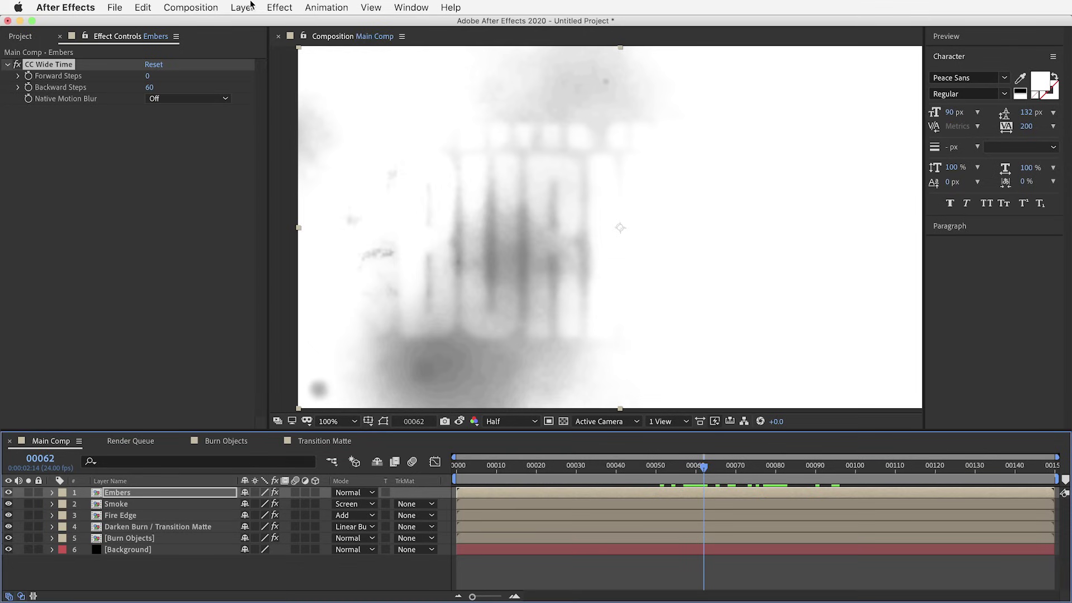
Apply Solid Composite to the Embers layer with the color 000000 and scrub to frame 64
{"action": "left_click", "coordinate": [279, 7]}
{"action": "mouse_move", "coordinate": [292, 133]}
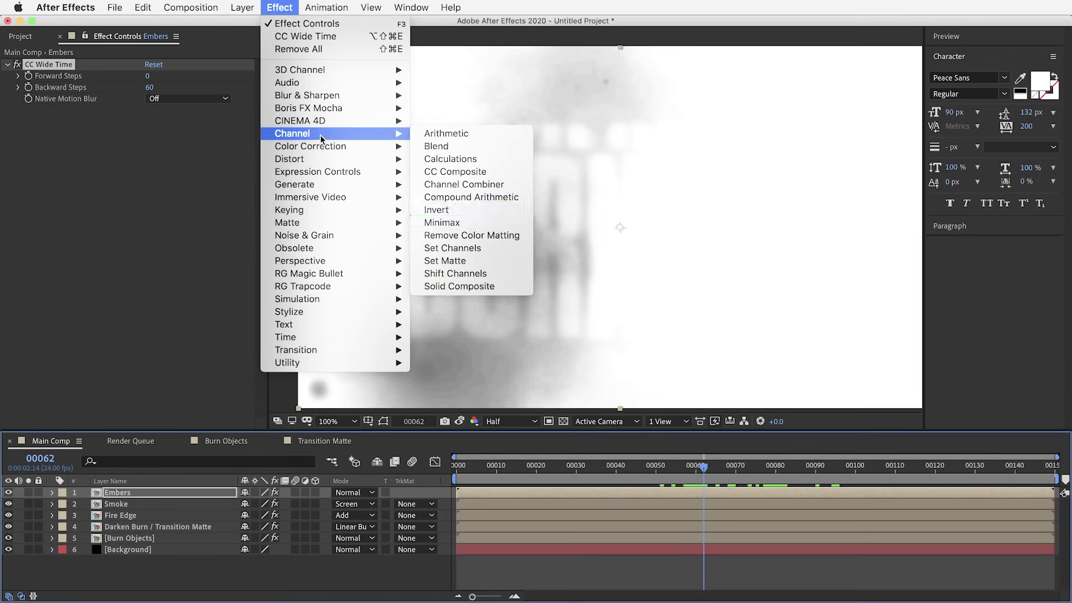
{"action": "left_click", "coordinate": [481, 287]}
{"action": "left_click", "coordinate": [152, 133]}
{"action": "type", "text": "000000"}
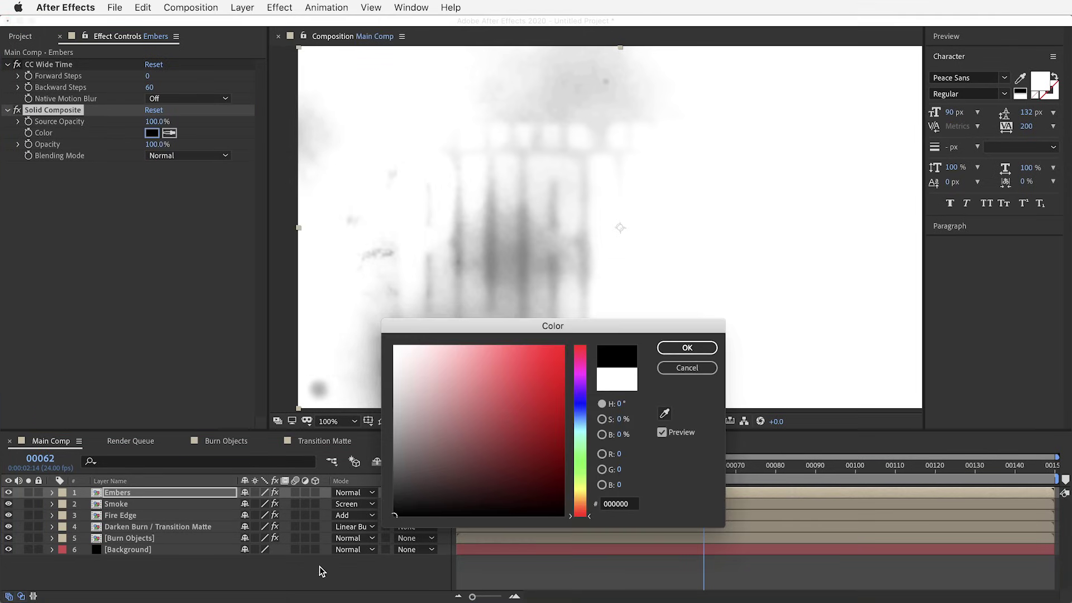
{"action": "key", "text": "Return"}
{"action": "left_click_drag", "start_coordinate": [614, 468], "coordinate": [711, 481]}
Apply Fractal Noise to the Embers layer with the Multiply blending mode and scrub to frame 77
{"action": "left_click", "coordinate": [279, 7]}
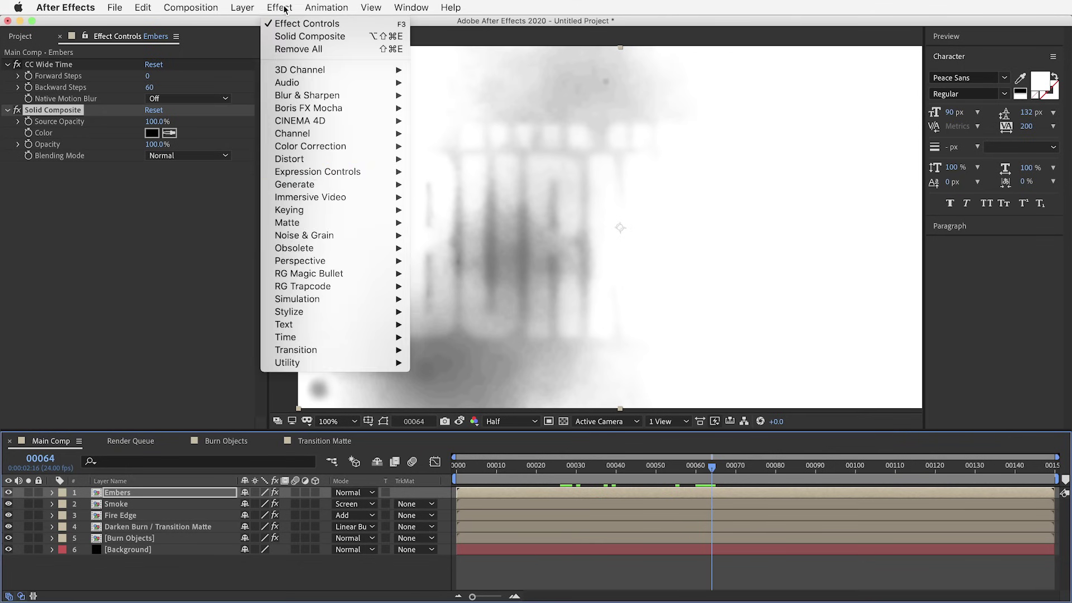
{"action": "mouse_move", "coordinate": [304, 226]}
{"action": "mouse_move", "coordinate": [350, 235]}
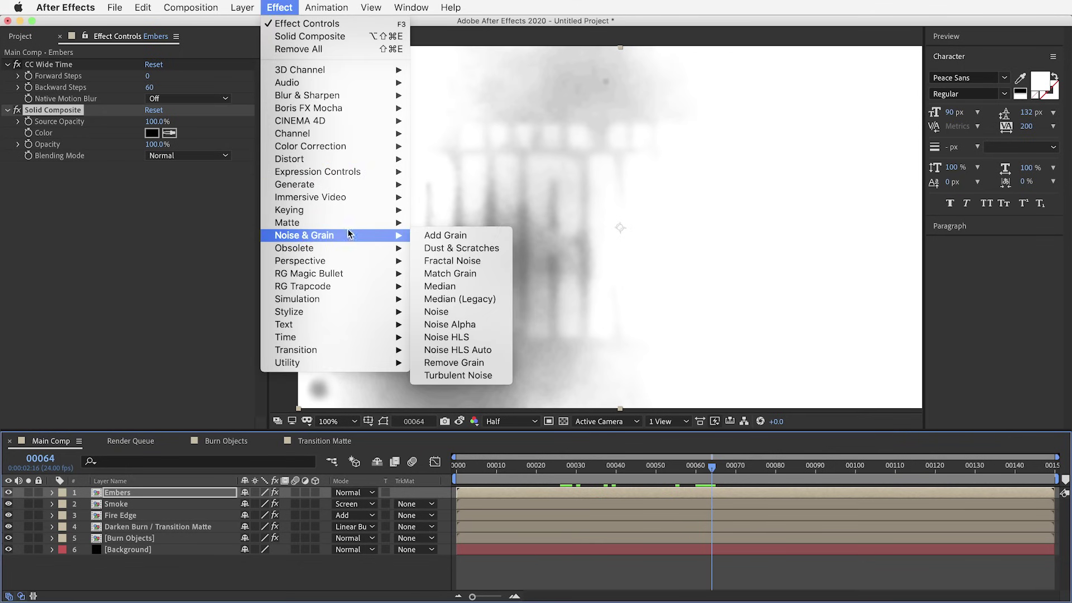
{"action": "left_click", "coordinate": [449, 261]}
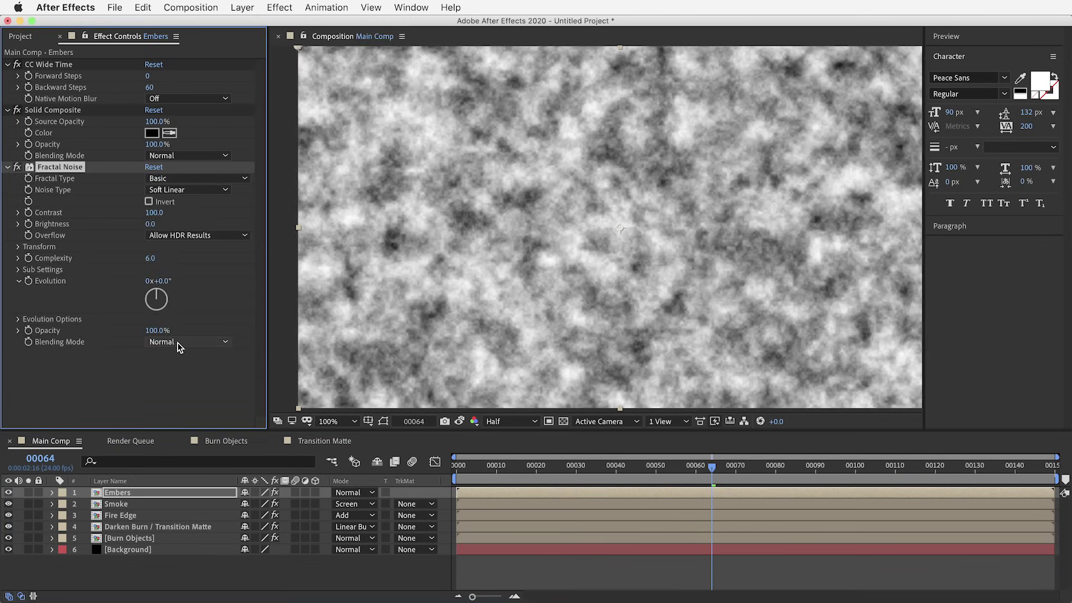
{"action": "left_click", "coordinate": [175, 342]}
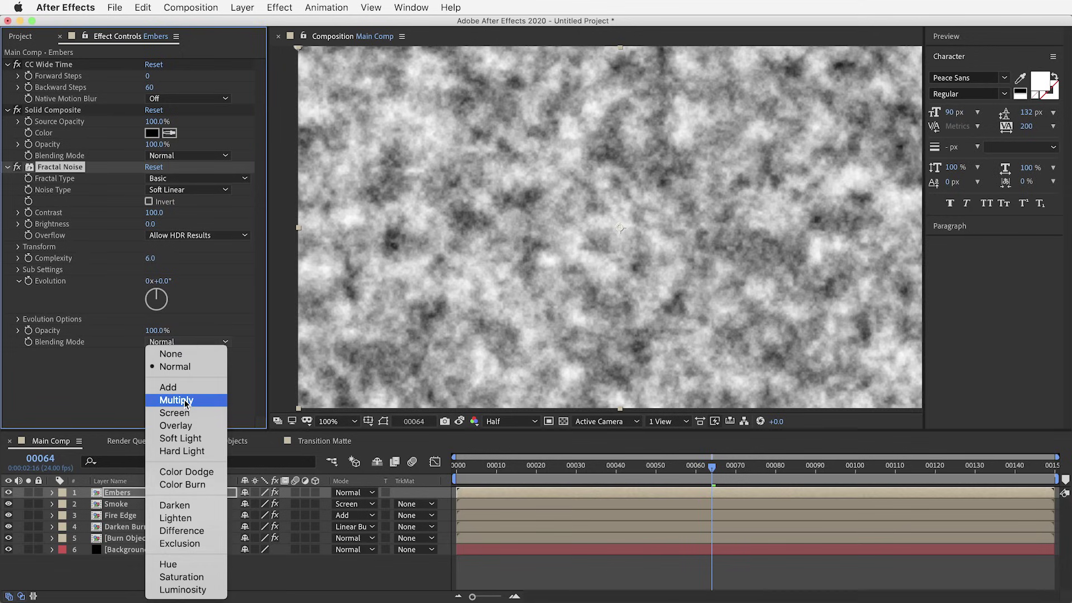
{"action": "left_click", "coordinate": [176, 400]}
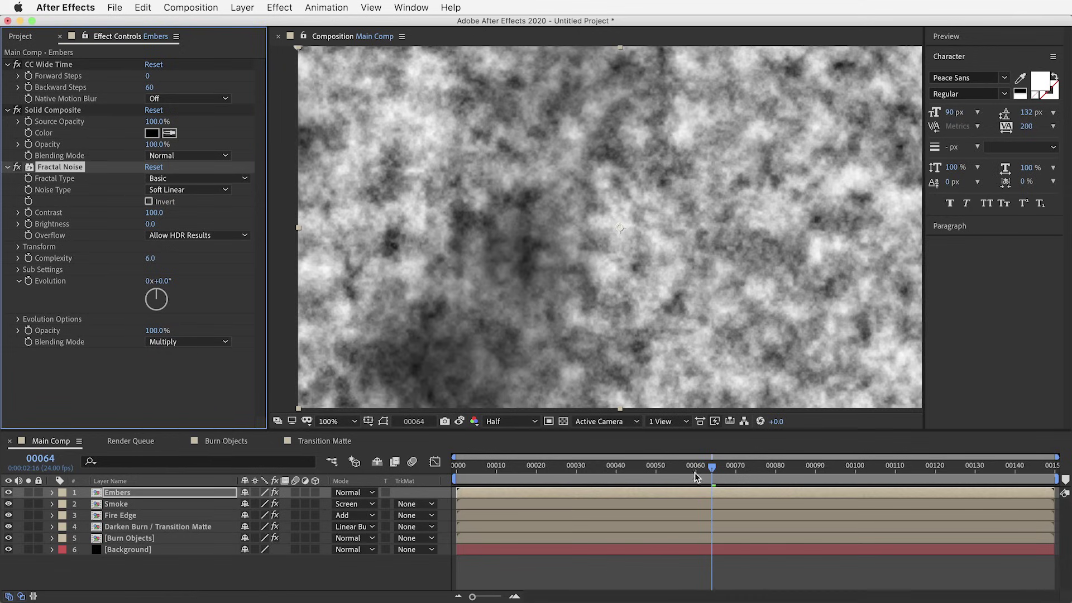
{"action": "left_click_drag", "start_coordinate": [707, 467], "coordinate": [764, 469]}
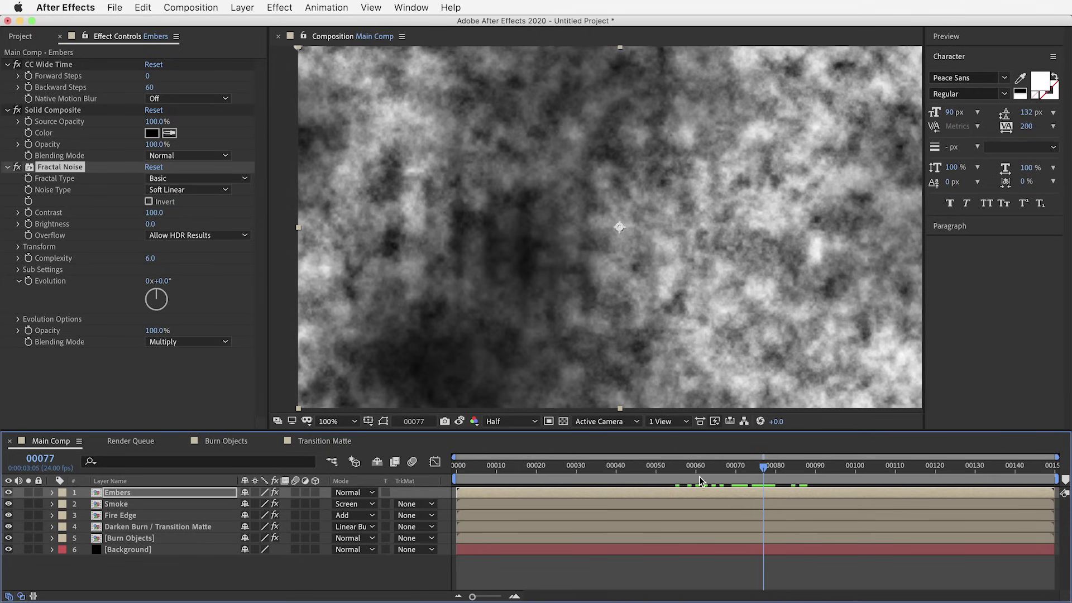
Set the Embers layer's Fractal Noise contrast to 220 and brightness to -90
{"action": "left_click", "coordinate": [154, 213]}
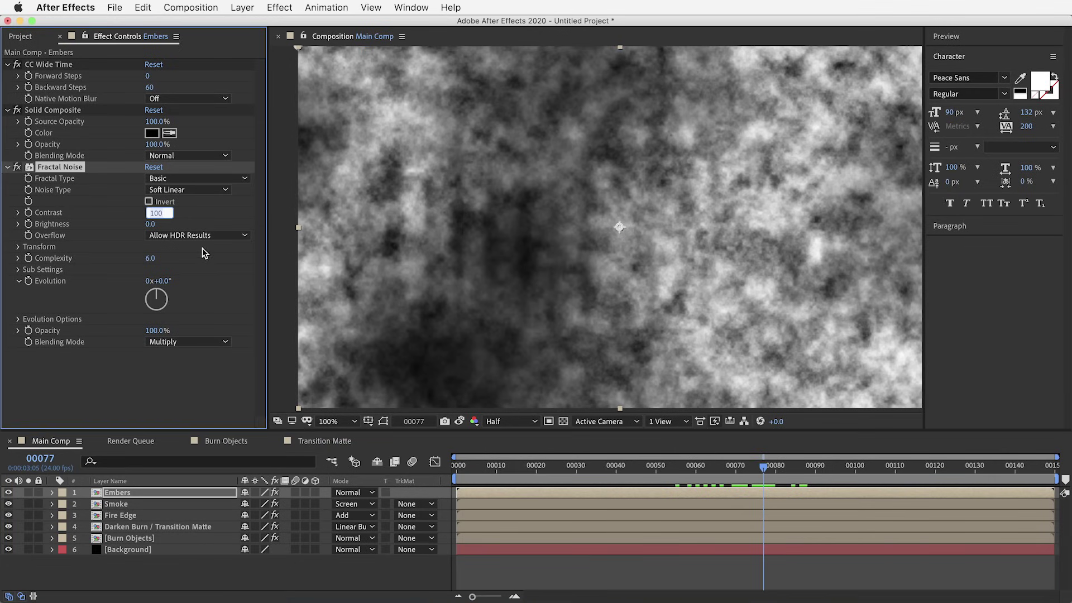
{"action": "type", "text": "220"}
{"action": "key", "text": "Tab"}
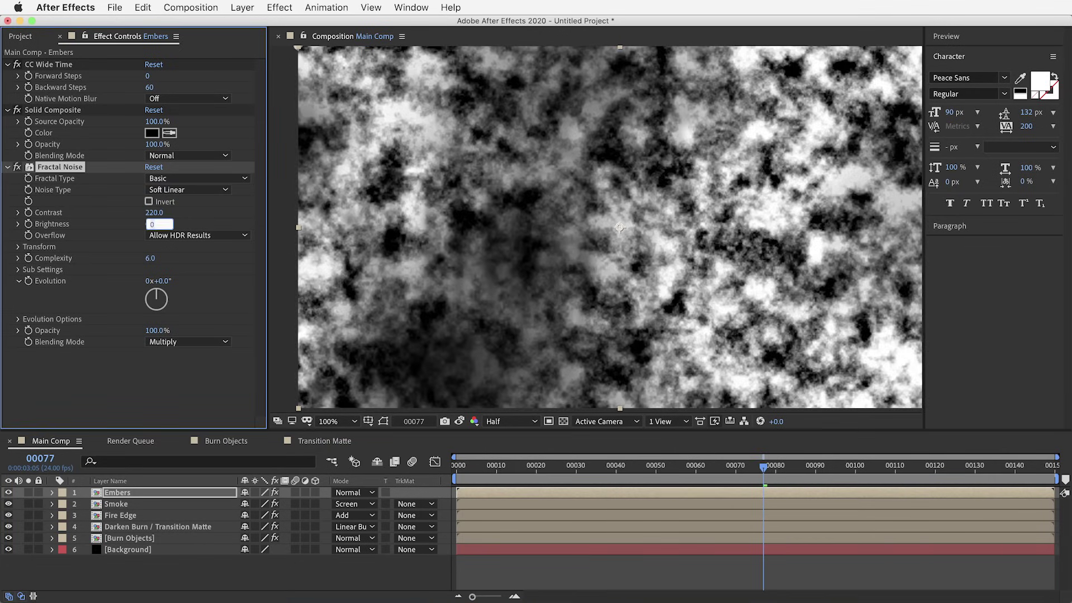
{"action": "key", "text": "Return"}
Set the Fractal Noise scale to 40 and inspect the noise specks up close at frame 71
{"action": "left_click", "coordinate": [18, 247]}
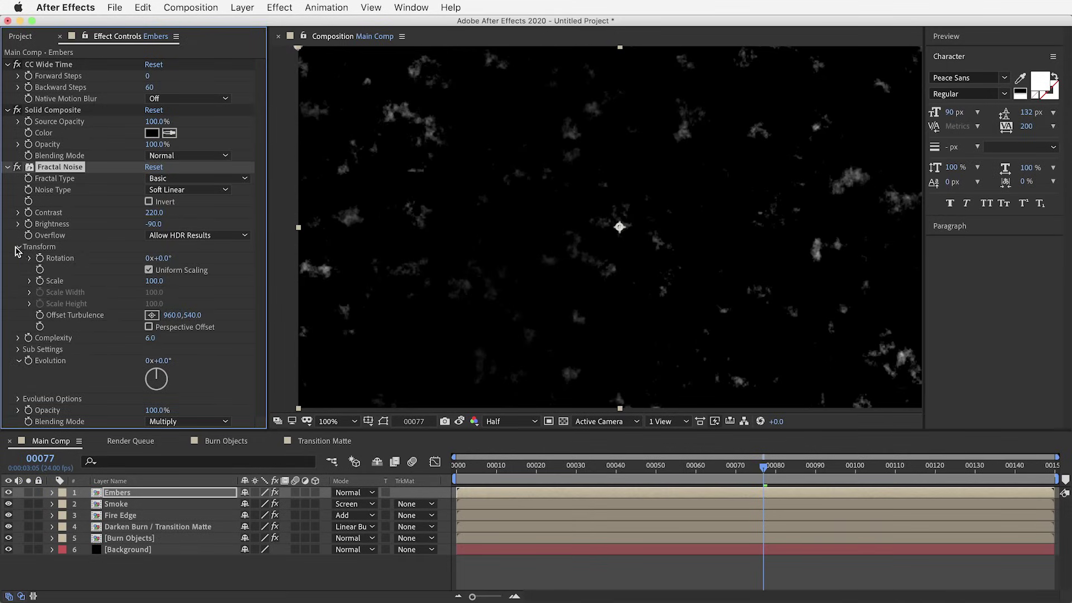
{"action": "left_click", "coordinate": [168, 282]}
{"action": "type", "text": "40"}
{"action": "key", "text": "Return"}
{"action": "key", "text": "period"}
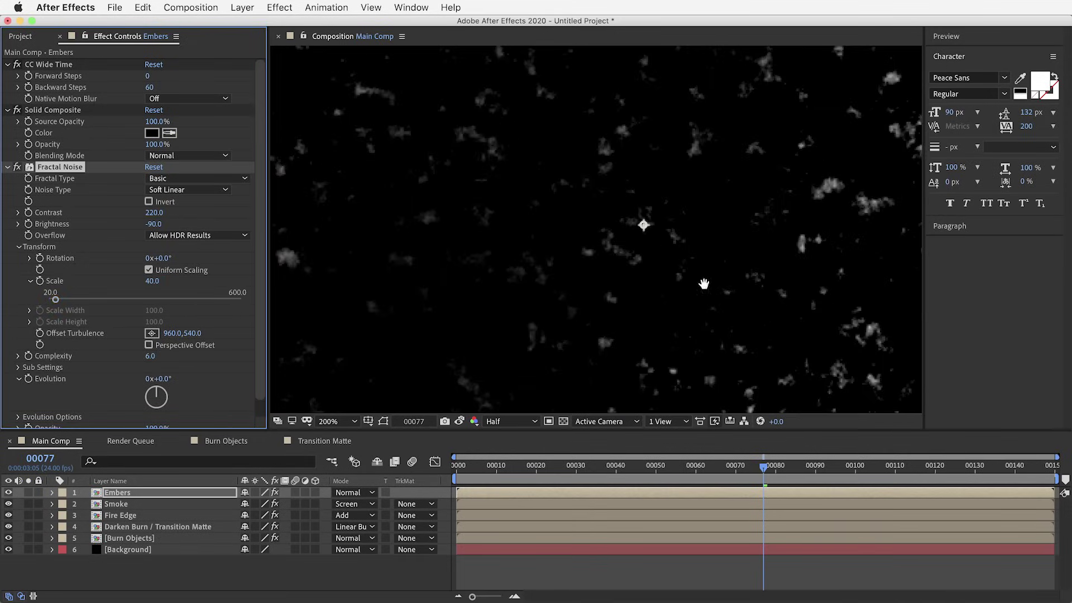
{"action": "left_click_drag", "start_coordinate": [703, 285], "coordinate": [596, 299]}
{"action": "left_click_drag", "start_coordinate": [762, 469], "coordinate": [737, 468]}
{"action": "left_click_drag", "start_coordinate": [657, 302], "coordinate": [610, 287]}
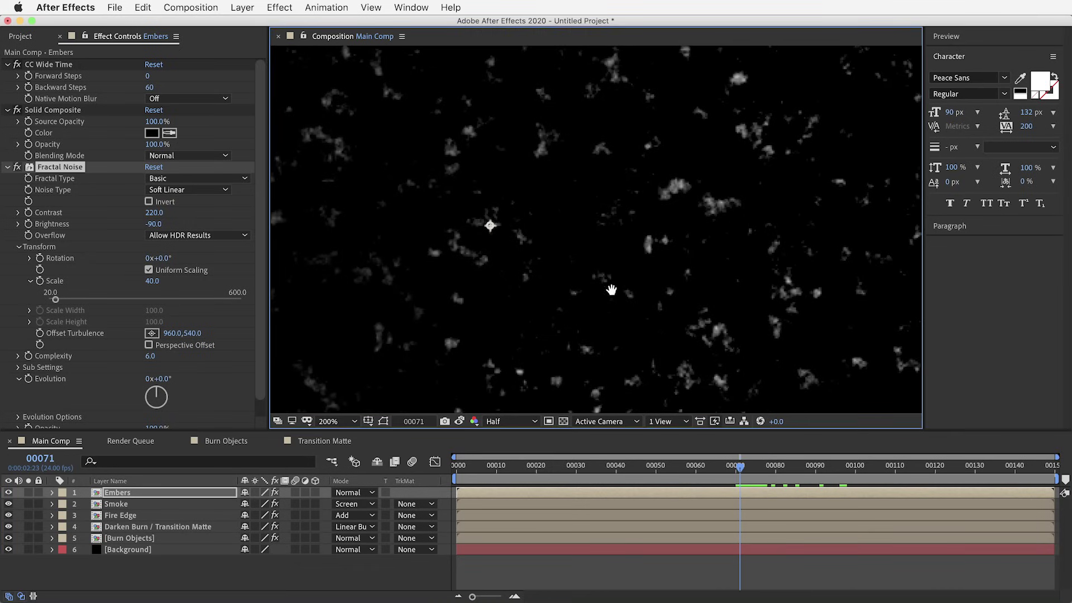
Set the opacity of the Embers layer's Fractal Noise to 50%
{"action": "scroll", "coordinate": [200, 350], "scroll_direction": "down", "scroll_amount": 2}
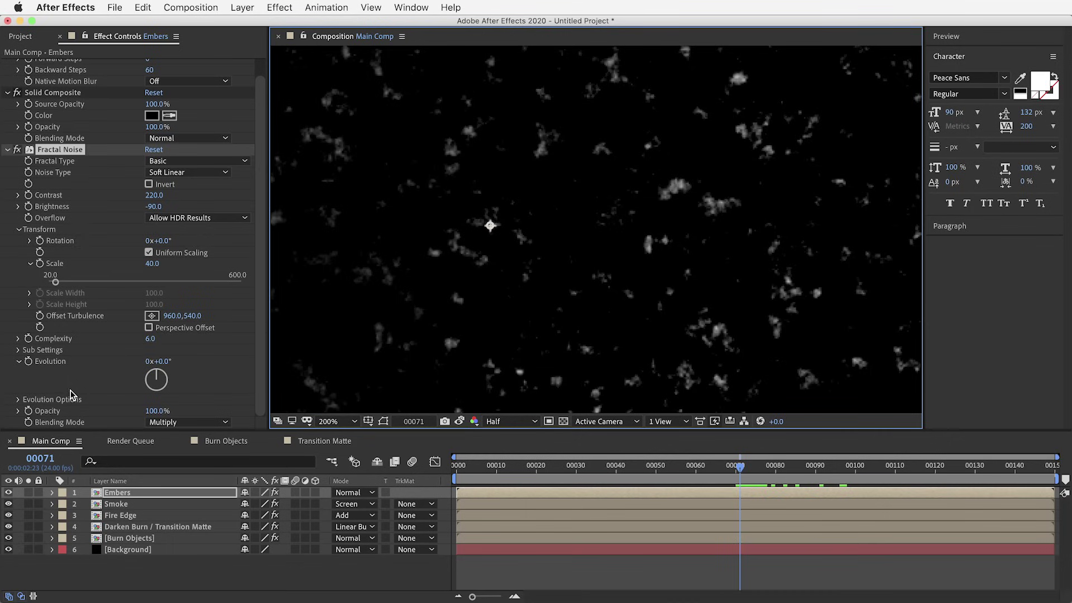
{"action": "left_click", "coordinate": [152, 411]}
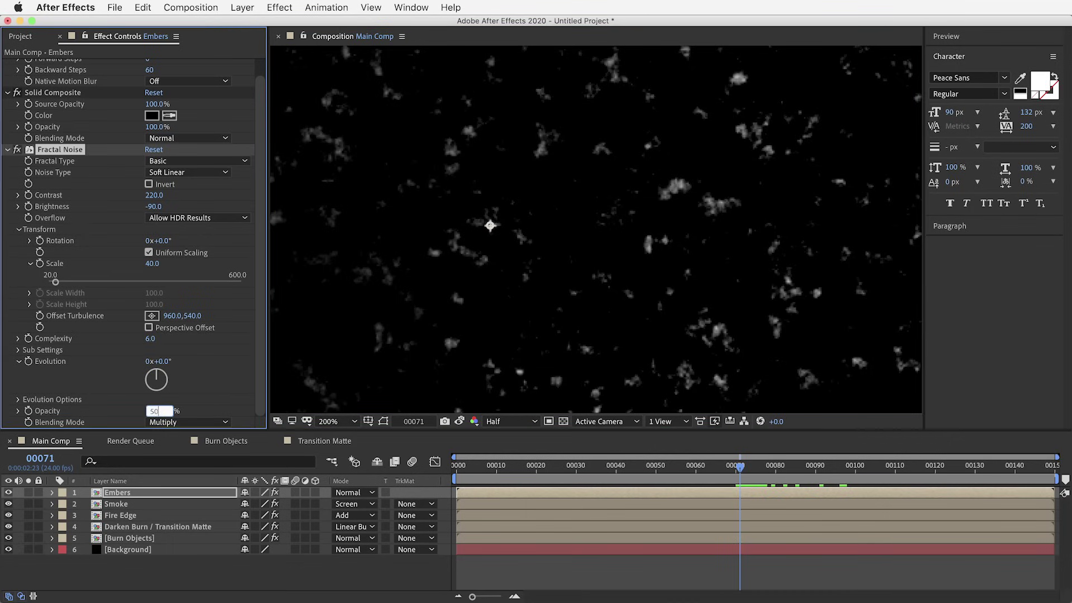
{"action": "key", "text": "Return"}
Apply Brightness & Contrast to the Embers layer and set its contrast to 99
{"action": "left_click", "coordinate": [284, 8]}
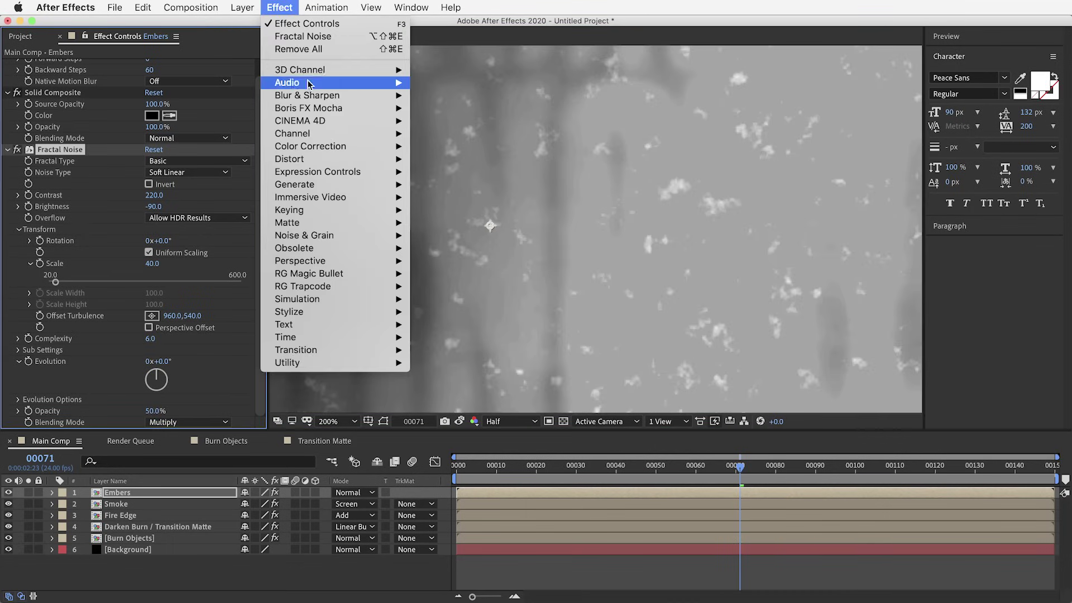
{"action": "mouse_move", "coordinate": [325, 148]}
{"action": "left_click", "coordinate": [493, 200]}
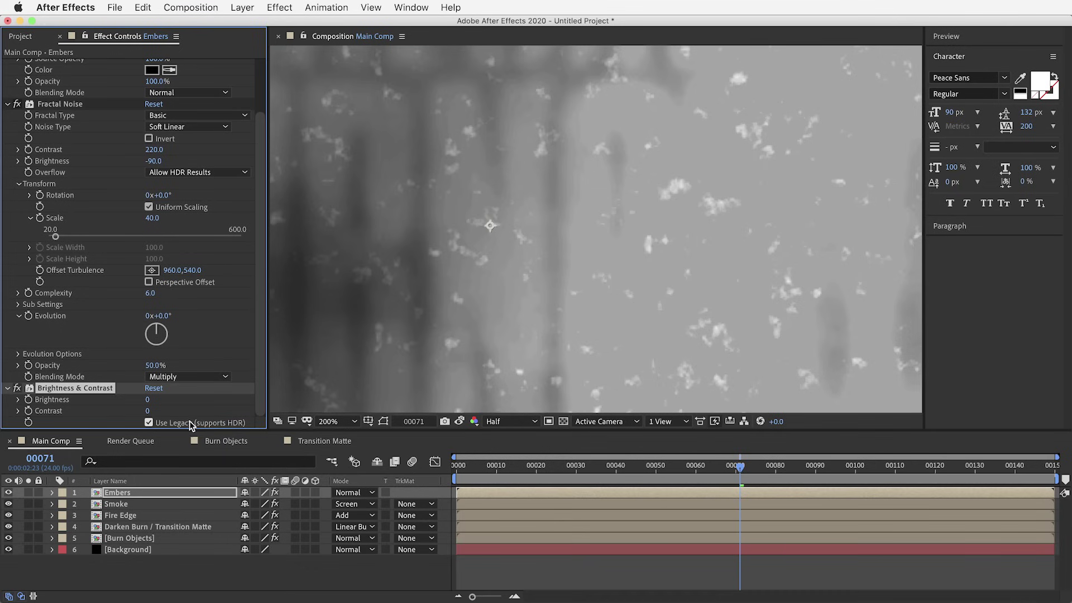
{"action": "left_click", "coordinate": [148, 412]}
{"action": "type", "text": "99"}
{"action": "key", "text": "Return"}
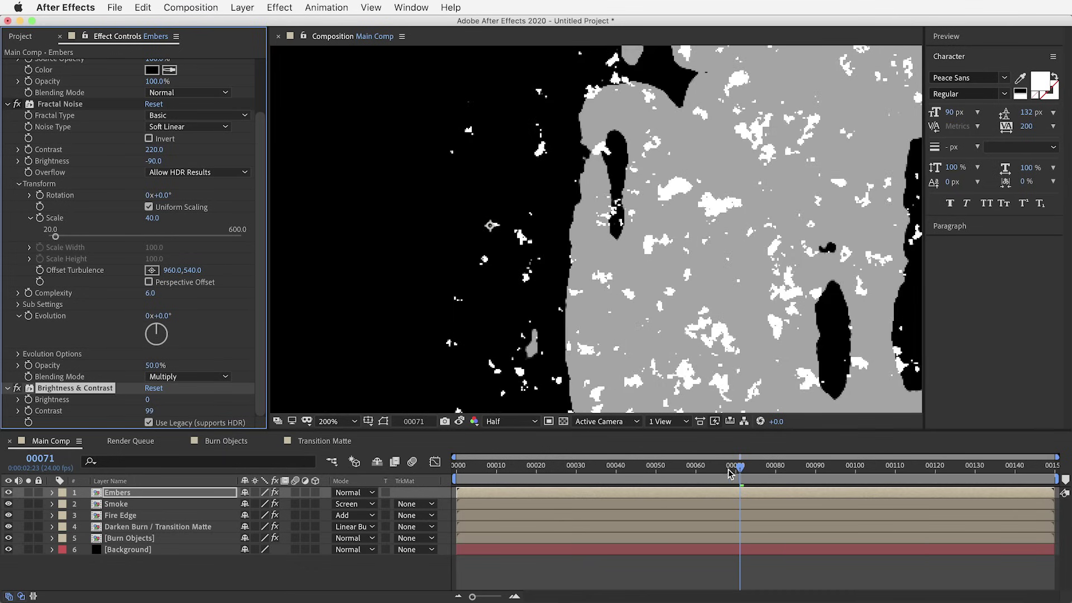
Set the Embers layer's Brightness & Contrast contrast to 100 and review the specks across frames 69 to 78
{"action": "left_click_drag", "start_coordinate": [729, 473], "coordinate": [750, 474]}
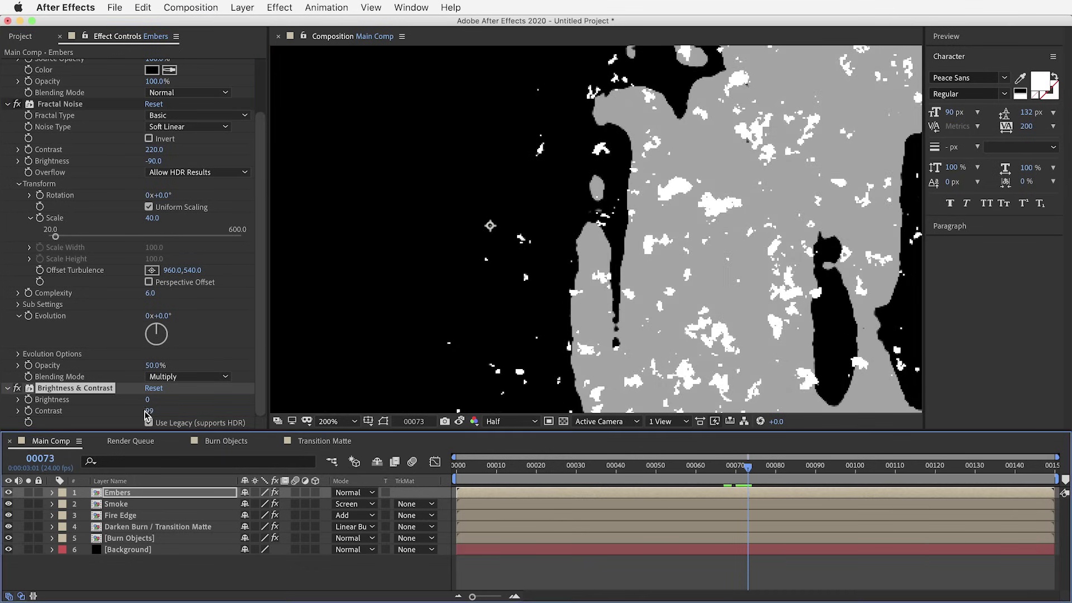
{"action": "left_click_drag", "start_coordinate": [147, 413], "coordinate": [224, 422]}
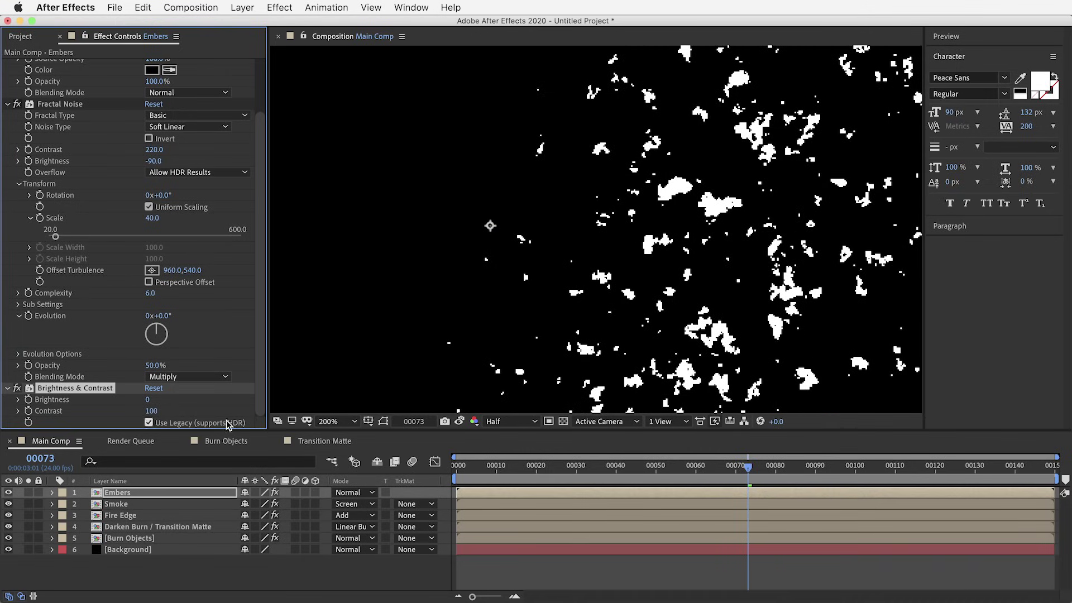
{"action": "mouse_move", "coordinate": [744, 472]}
{"action": "left_mouse_down"}
{"action": "mouse_move", "coordinate": [711, 474]}
{"action": "mouse_move", "coordinate": [851, 474]}
{"action": "mouse_move", "coordinate": [732, 474]}
{"action": "left_mouse_up"}
{"action": "key", "text": "comma"}
{"action": "left_click_drag", "start_coordinate": [728, 366], "coordinate": [698, 371]}
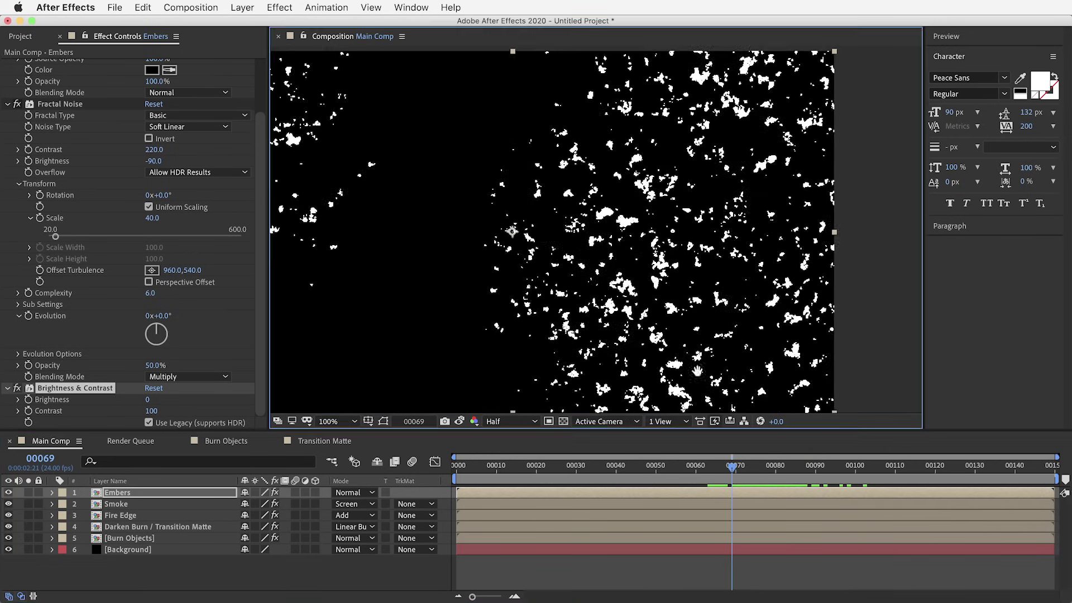
{"action": "left_click_drag", "start_coordinate": [735, 471], "coordinate": [767, 473]}
{"action": "key", "text": "period"}
{"action": "key", "text": "comma"}
{"action": "left_click_drag", "start_coordinate": [576, 289], "coordinate": [650, 285]}
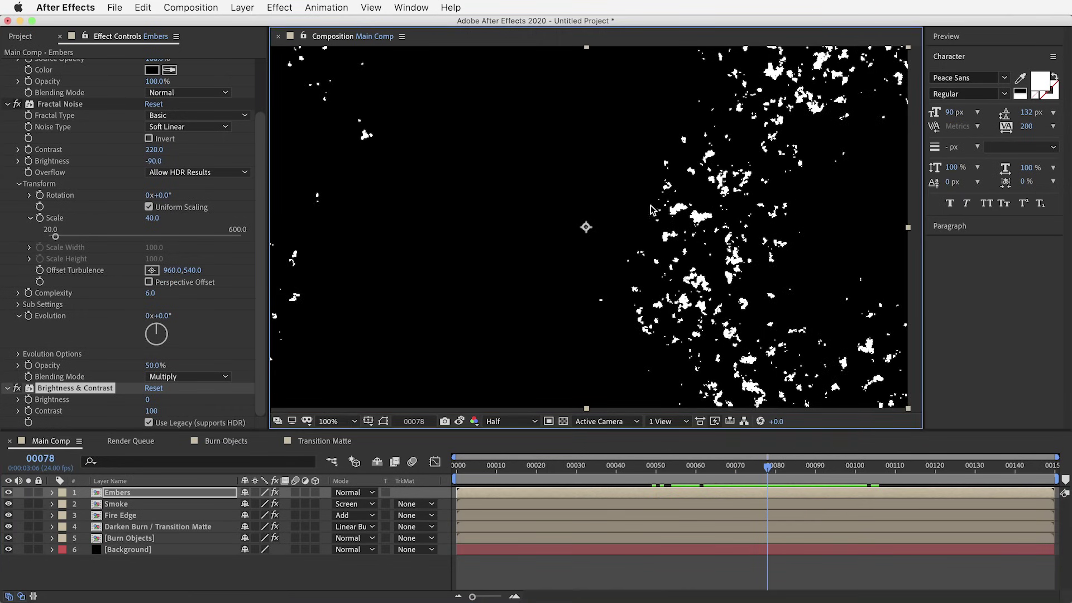
{"action": "left_click_drag", "start_coordinate": [769, 468], "coordinate": [736, 476]}
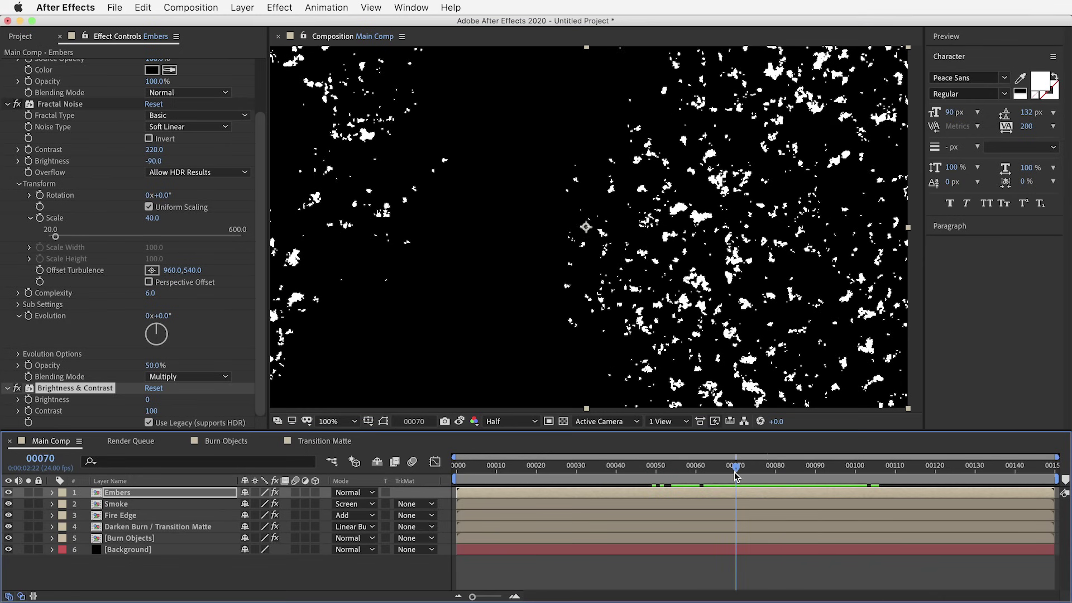
Apply a second Fractal Noise effect to the Embers layer and set its blending mode to Multiply
{"action": "left_click", "coordinate": [285, 9]}
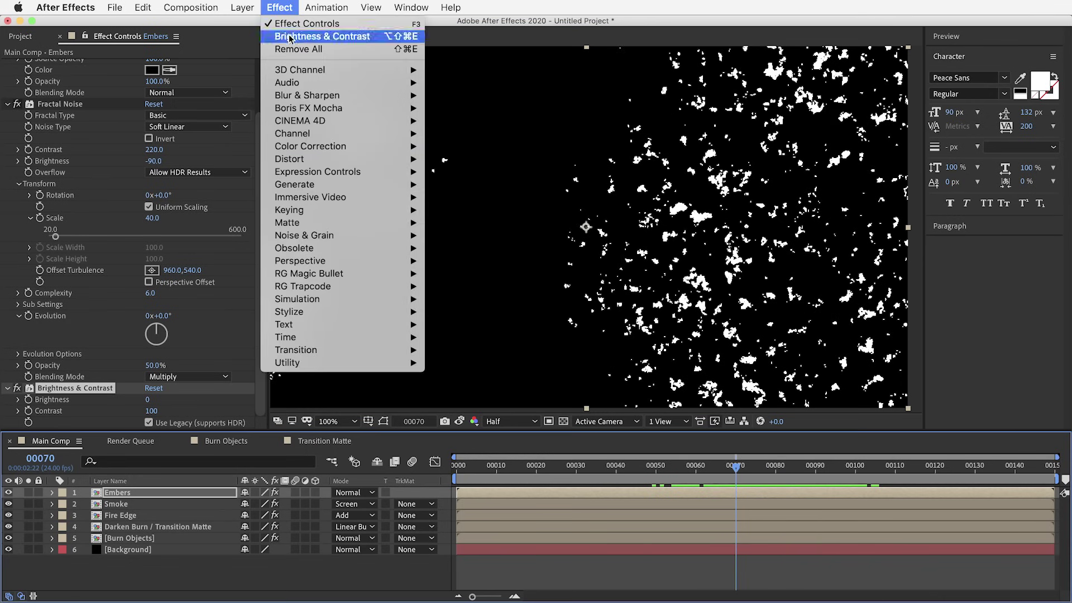
{"action": "mouse_move", "coordinate": [332, 239]}
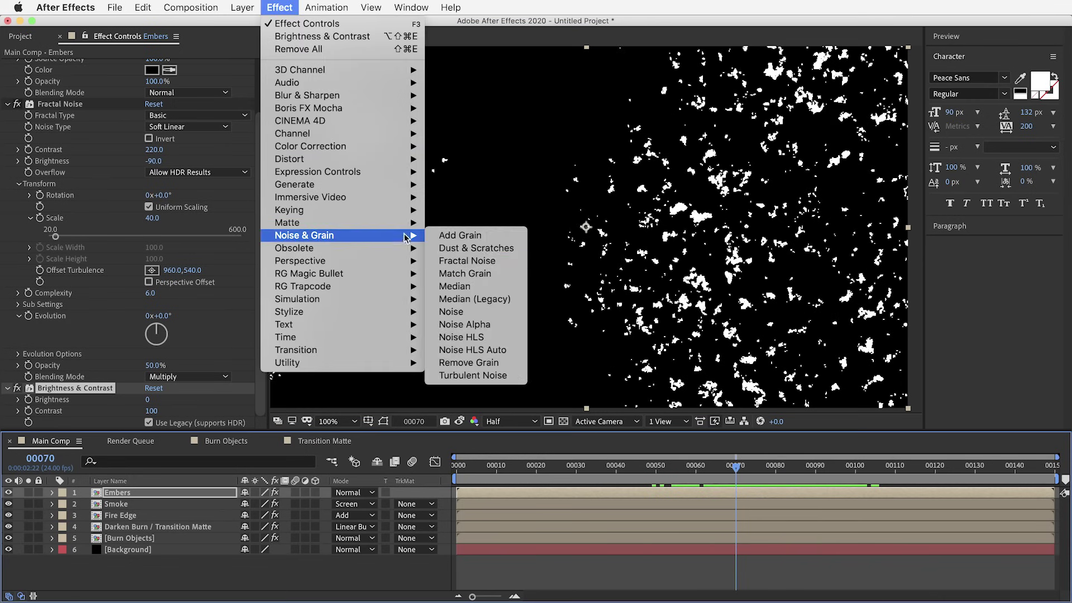
{"action": "left_click", "coordinate": [484, 260]}
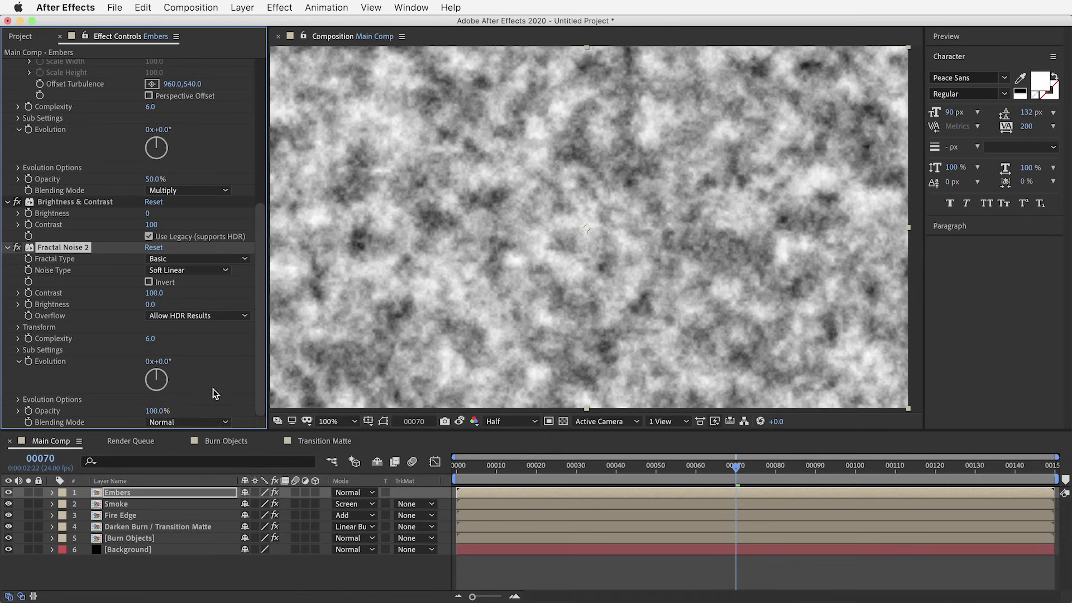
{"action": "left_click", "coordinate": [189, 420]}
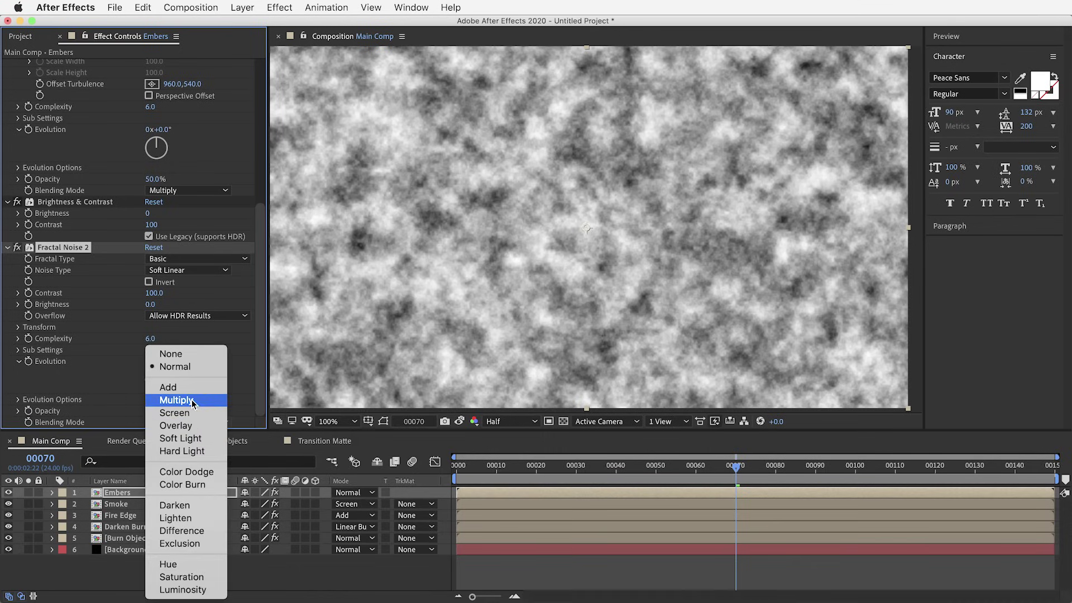
{"action": "left_click", "coordinate": [176, 400]}
Set the second Fractal Noise's contrast to 200 and its scale to 10
{"action": "scroll", "coordinate": [502, 282], "scroll_direction": "up", "scroll_amount": 2}
{"action": "left_click_drag", "start_coordinate": [687, 276], "coordinate": [525, 298]}
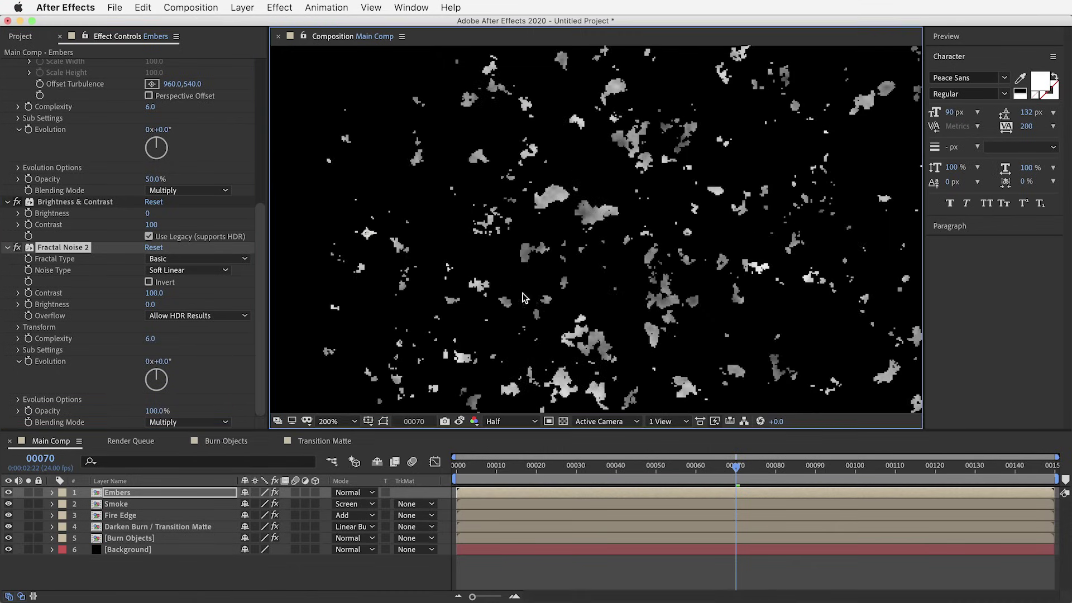
{"action": "left_click", "coordinate": [162, 294]}
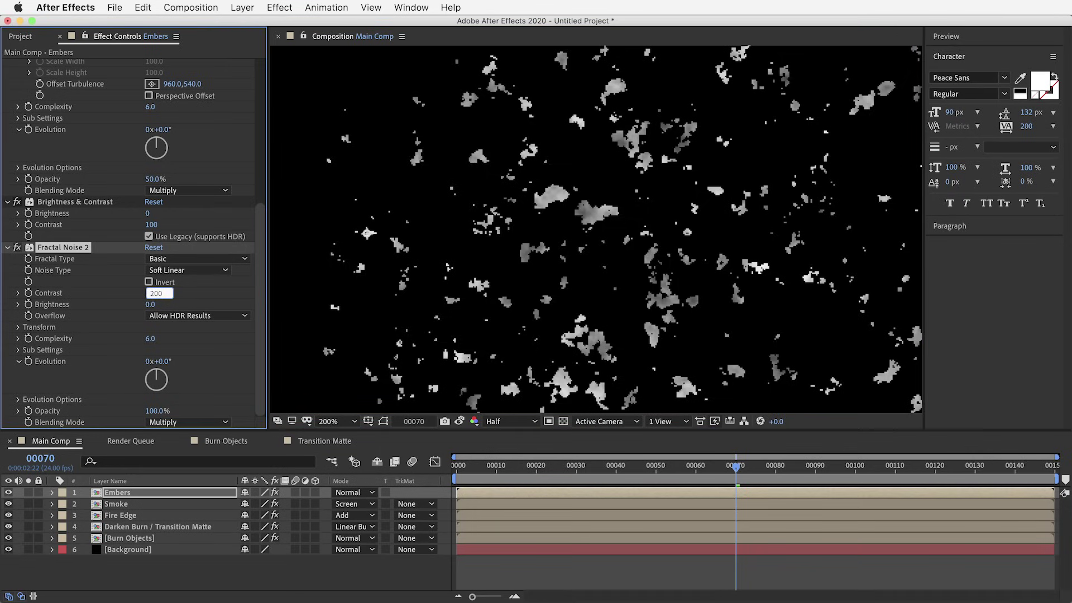
{"action": "left_click", "coordinate": [66, 335]}
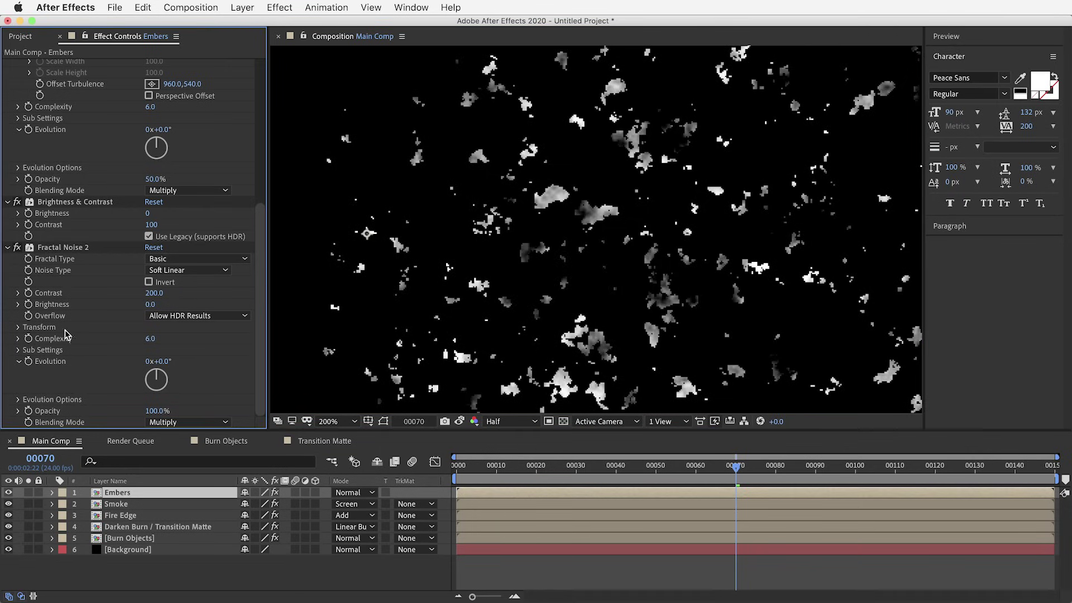
{"action": "left_click", "coordinate": [16, 327]}
{"action": "left_click", "coordinate": [155, 362]}
{"action": "type", "text": "100"}
{"action": "key", "text": "Return"}
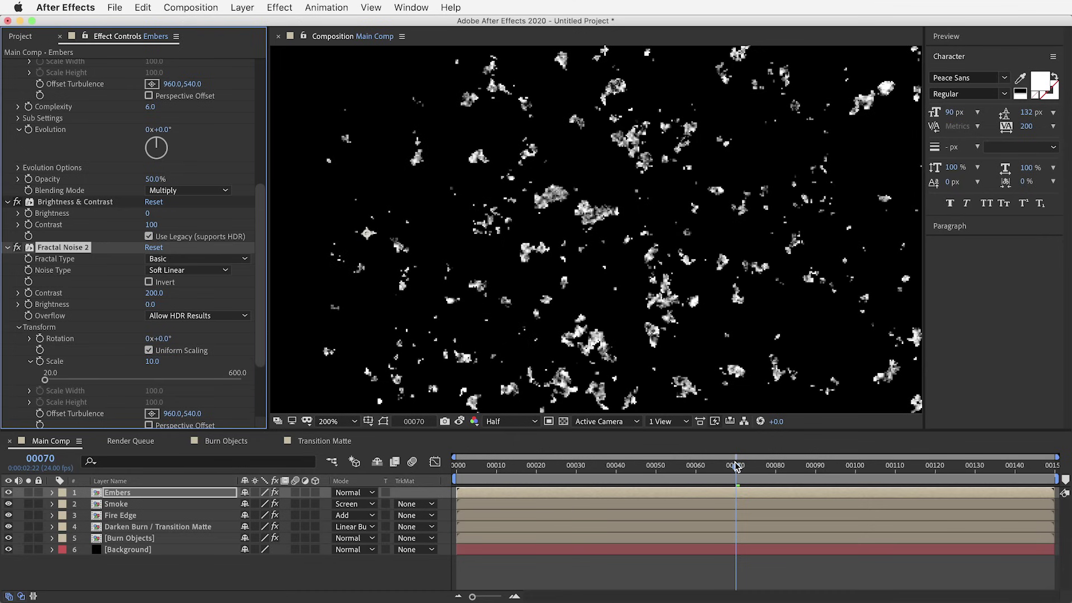
Apply Turbulent Displace to the Embers layer and set its size to 50
{"action": "left_click_drag", "start_coordinate": [737, 467], "coordinate": [669, 439]}
{"action": "key", "text": "comma"}
{"action": "left_click_drag", "start_coordinate": [565, 291], "coordinate": [663, 281]}
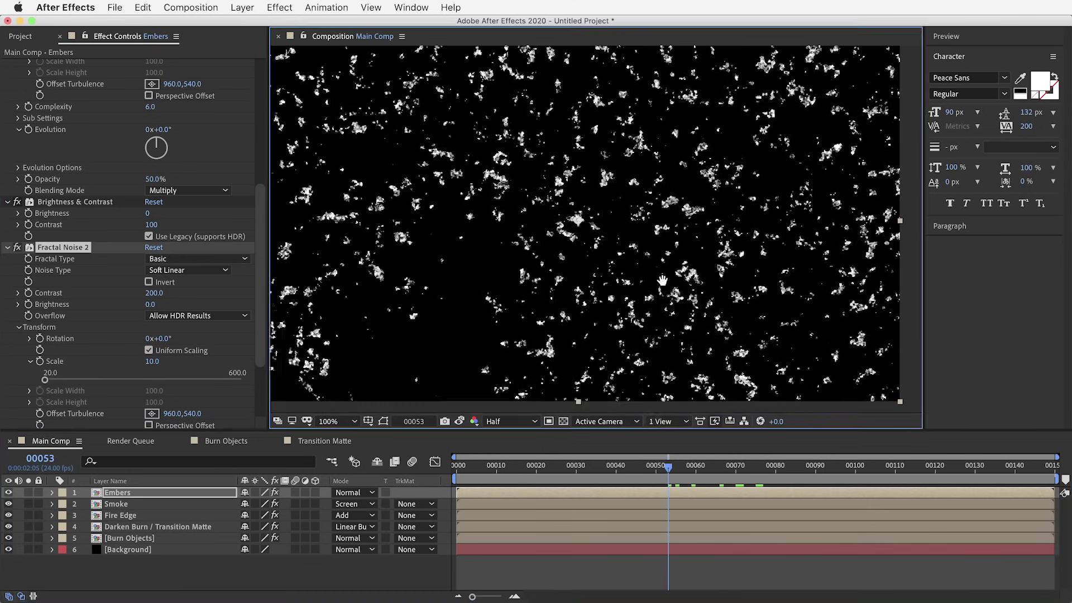
{"action": "left_click_drag", "start_coordinate": [669, 468], "coordinate": [696, 479]}
{"action": "left_click", "coordinate": [279, 7]}
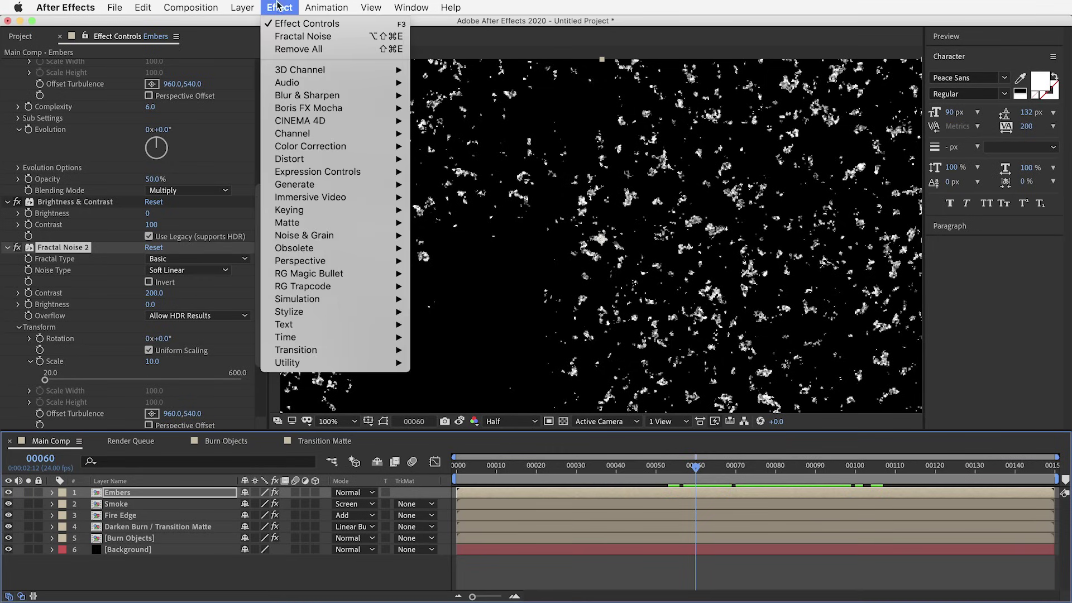
{"action": "mouse_move", "coordinate": [335, 159]}
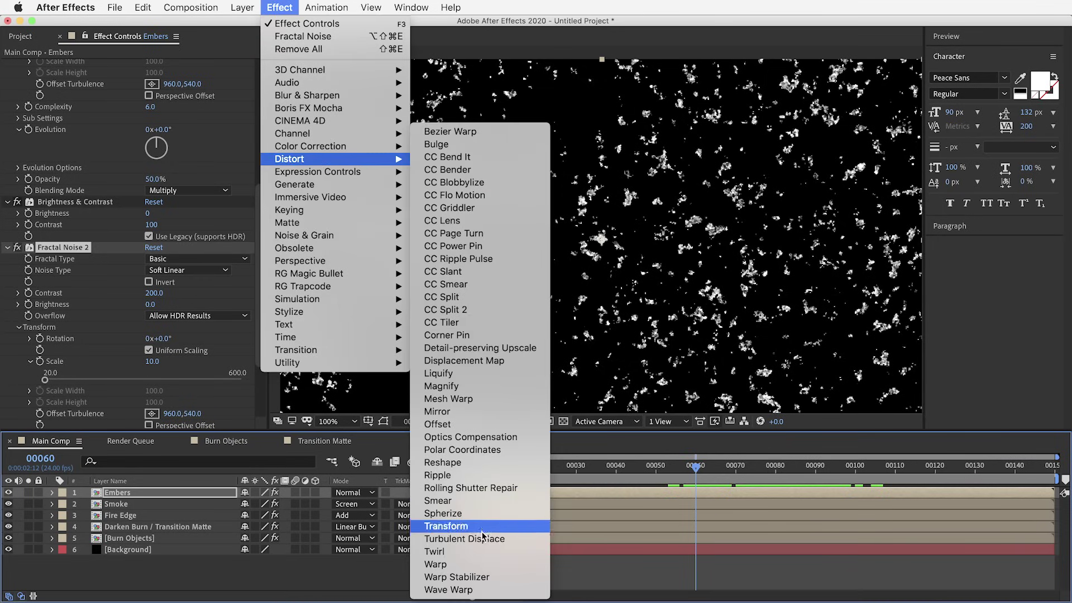
{"action": "left_click", "coordinate": [463, 539]}
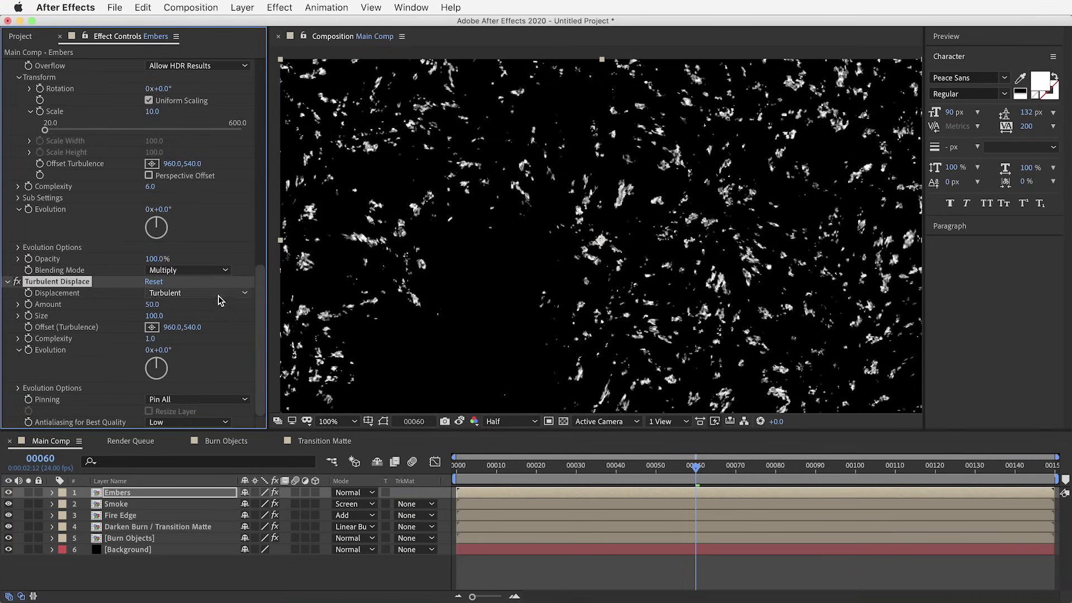
{"action": "left_click", "coordinate": [154, 316]}
{"action": "type", "text": "50"}
{"action": "key", "text": "Return"}
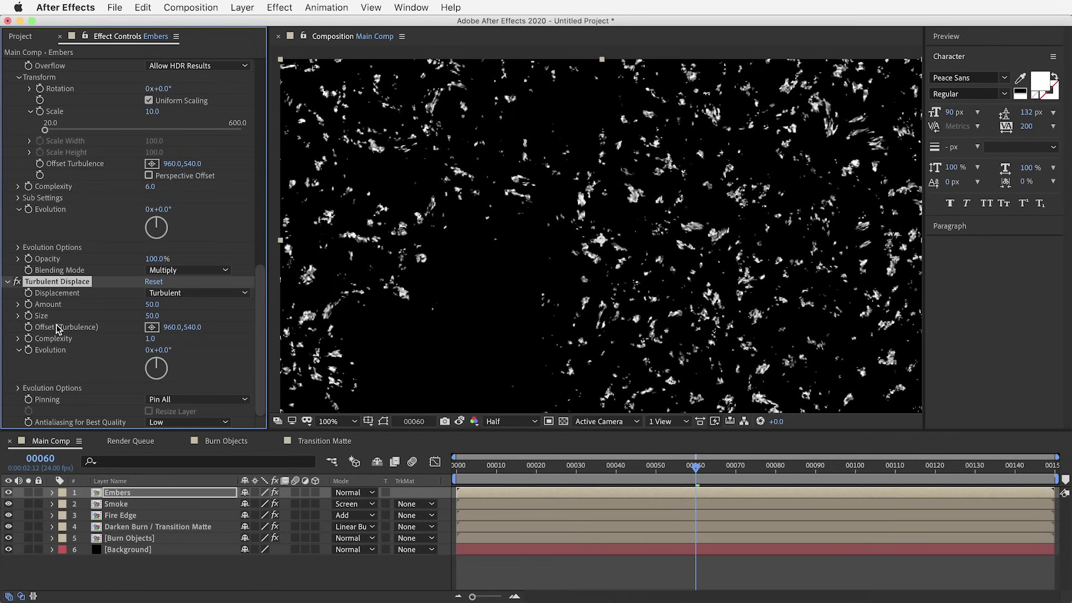
Add the expression [time*65,540] to the Turbulent Displace Offset (Turbulence) and scrub through the resulting motion
{"action": "left_click", "coordinate": [29, 328], "text": "alt"}
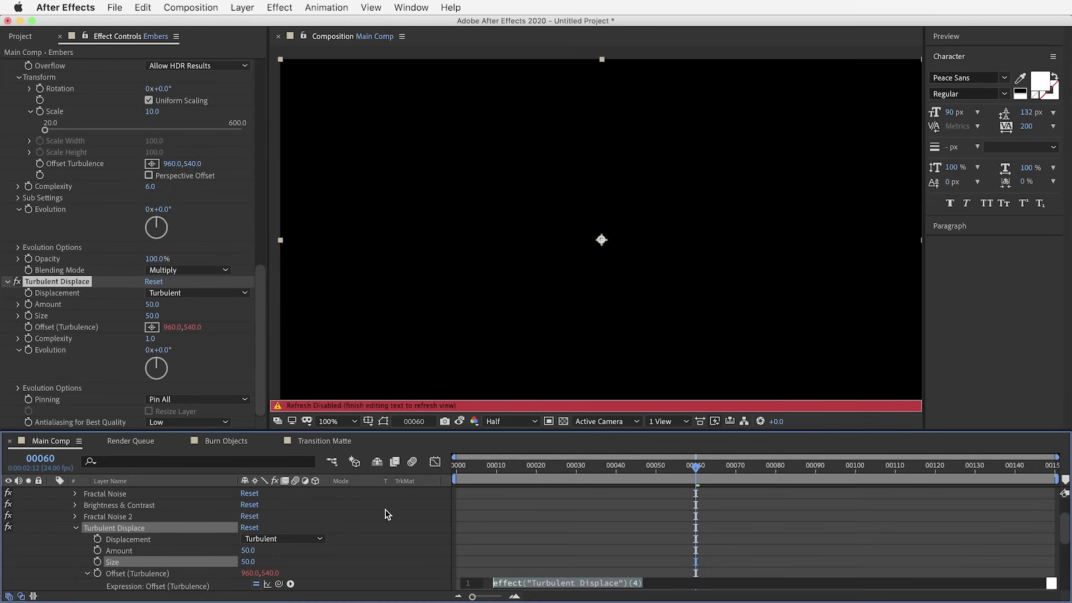
{"action": "key", "text": "BackSpace"}
{"action": "type", "text": "[time*65,540"}
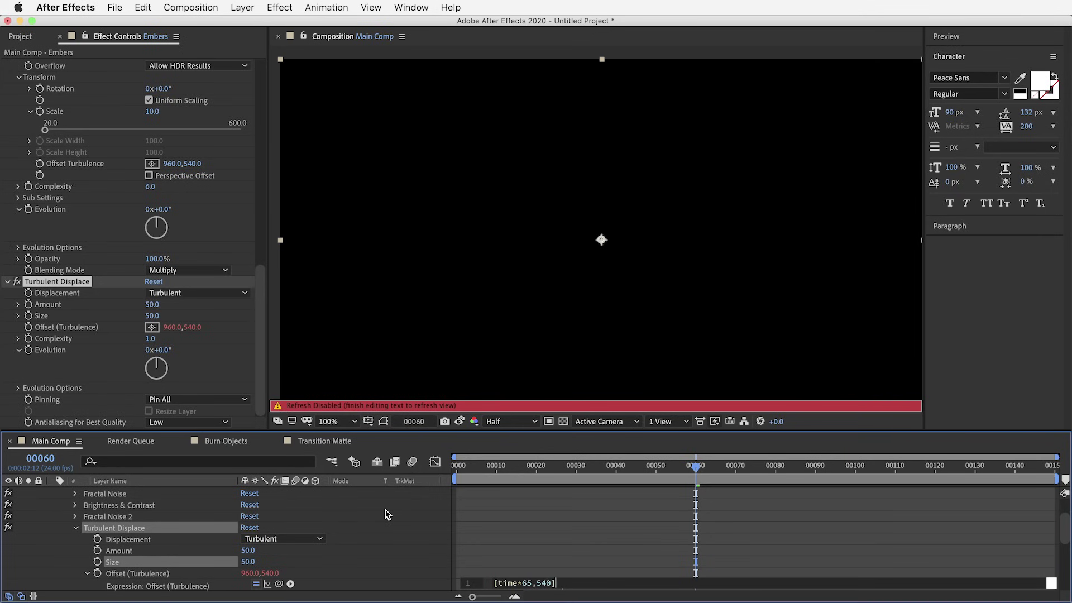
{"action": "left_click", "coordinate": [460, 505]}
{"action": "mouse_move", "coordinate": [693, 468]}
{"action": "left_mouse_down"}
{"action": "mouse_move", "coordinate": [594, 468]}
{"action": "mouse_move", "coordinate": [672, 468]}
{"action": "left_mouse_up"}
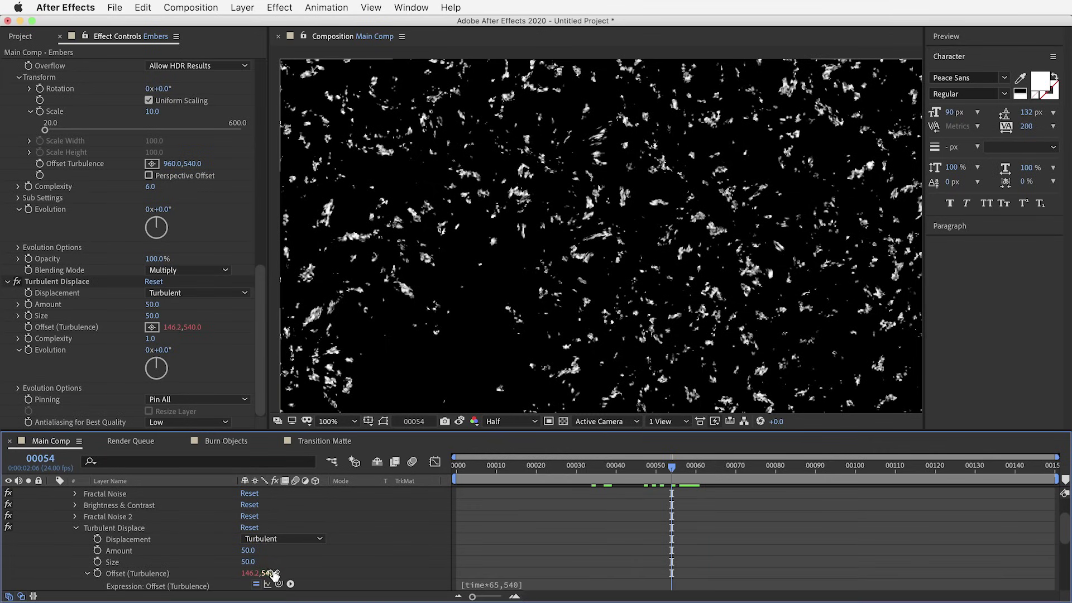
{"action": "mouse_move", "coordinate": [663, 468]}
{"action": "left_mouse_down"}
{"action": "mouse_move", "coordinate": [799, 467]}
{"action": "mouse_move", "coordinate": [557, 468]}
{"action": "mouse_move", "coordinate": [707, 472]}
{"action": "mouse_move", "coordinate": [668, 469]}
{"action": "left_mouse_up"}
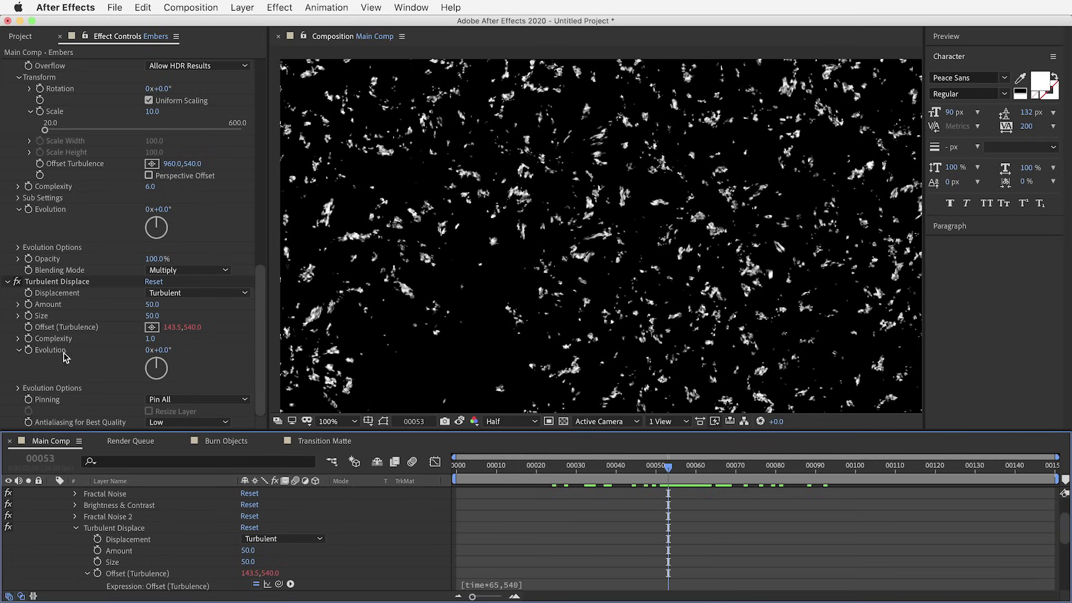
Add the expression time*200 to the Turbulent Displace Evolution and preview the embers animation from around frame 31
{"action": "left_click", "coordinate": [29, 351], "text": "alt"}
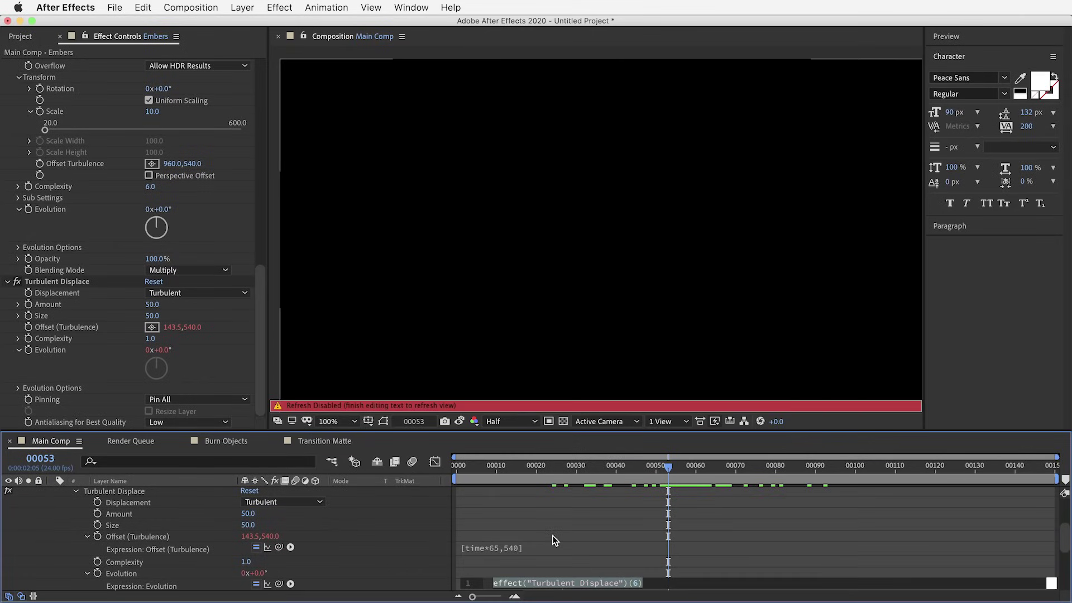
{"action": "type", "text": "time*200"}
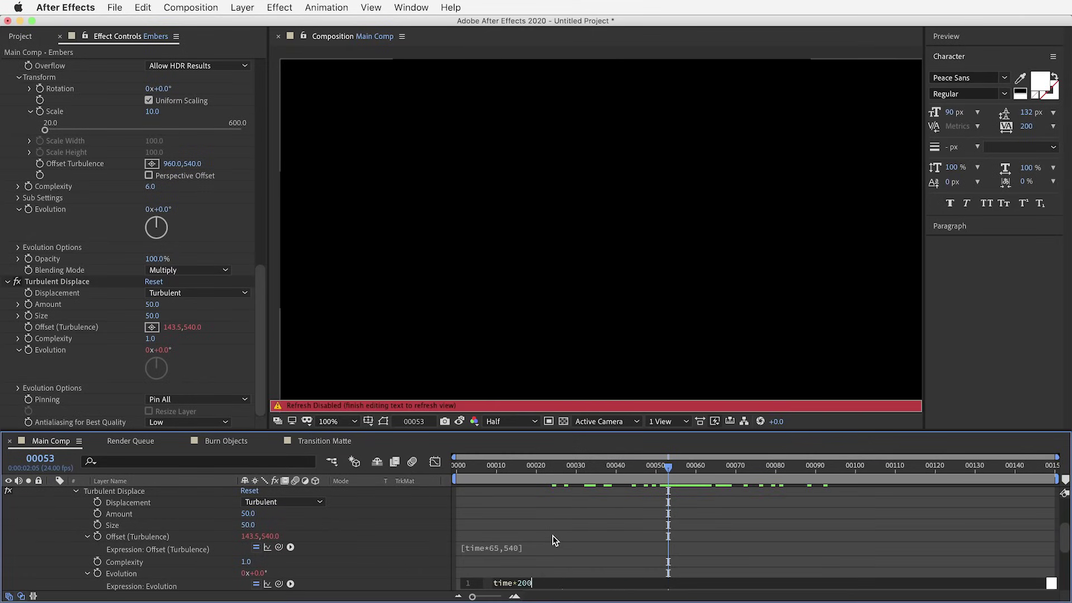
{"action": "left_click", "coordinate": [554, 540]}
{"action": "left_click_drag", "start_coordinate": [668, 467], "coordinate": [601, 469]}
{"action": "key", "text": "space"}
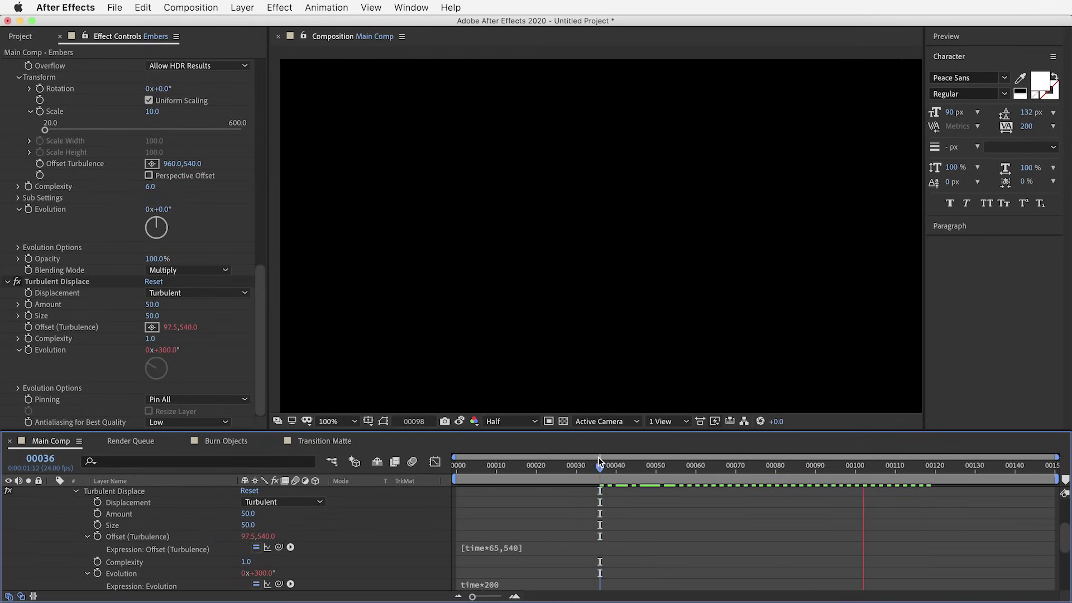
{"action": "left_click_drag", "start_coordinate": [600, 466], "coordinate": [582, 472]}
{"action": "key", "text": "space"}
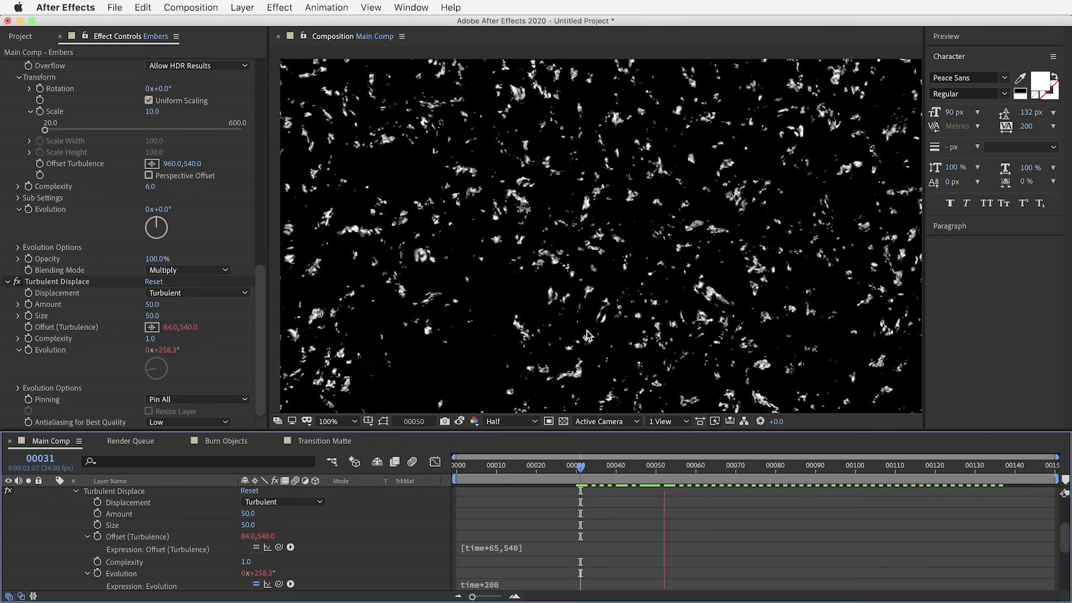
Apply a Set Matte effect to the Embers layer that takes its matte from the Burn Objects layer
{"action": "left_click", "coordinate": [604, 467]}
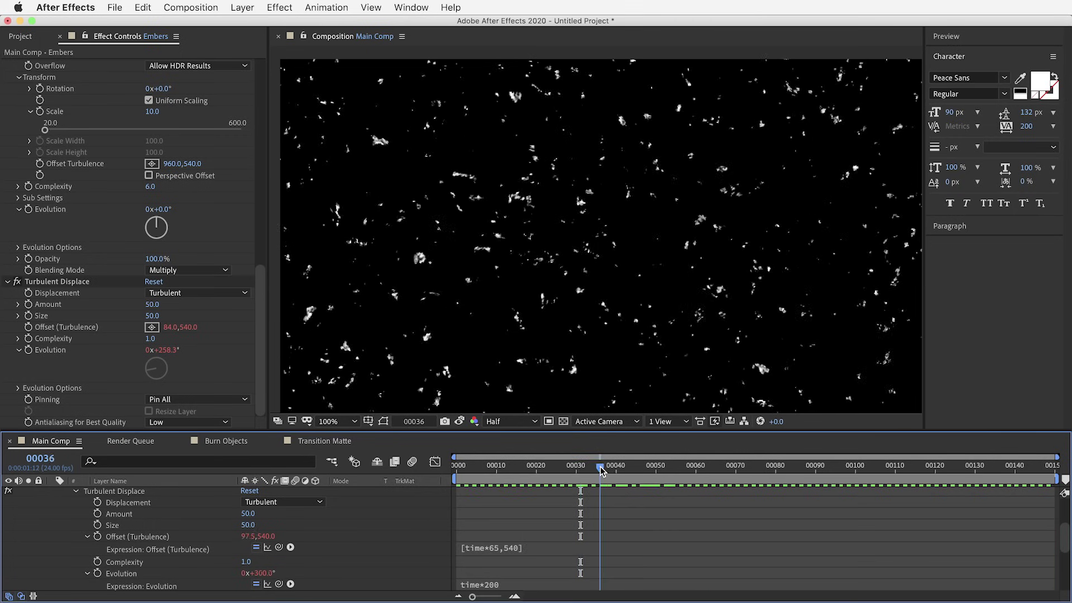
{"action": "left_click", "coordinate": [271, 7]}
{"action": "mouse_move", "coordinate": [322, 134]}
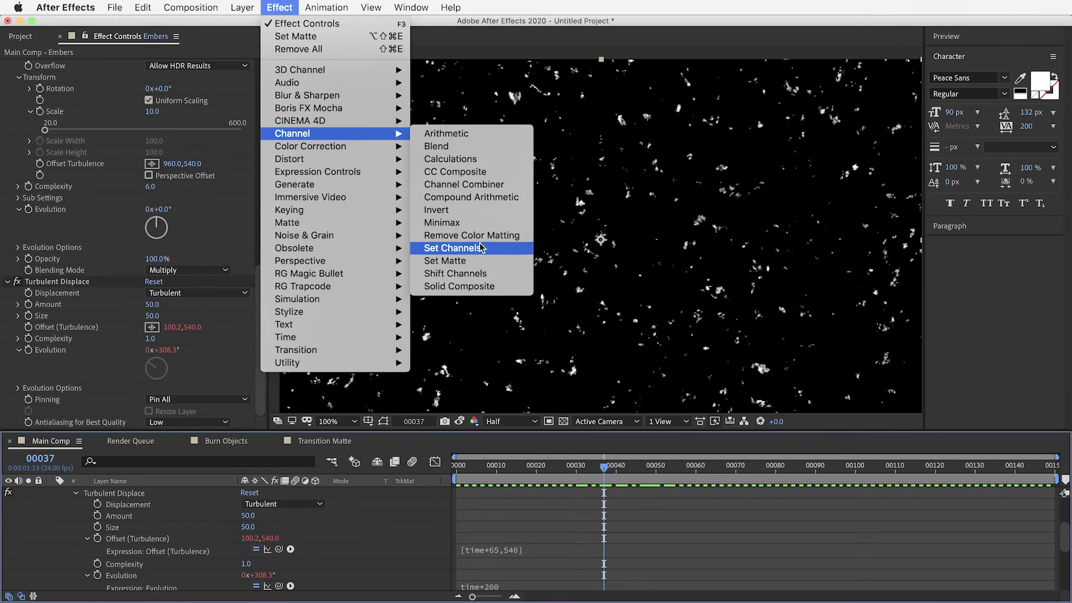
{"action": "left_click", "coordinate": [447, 261]}
{"action": "left_click", "coordinate": [177, 367]}
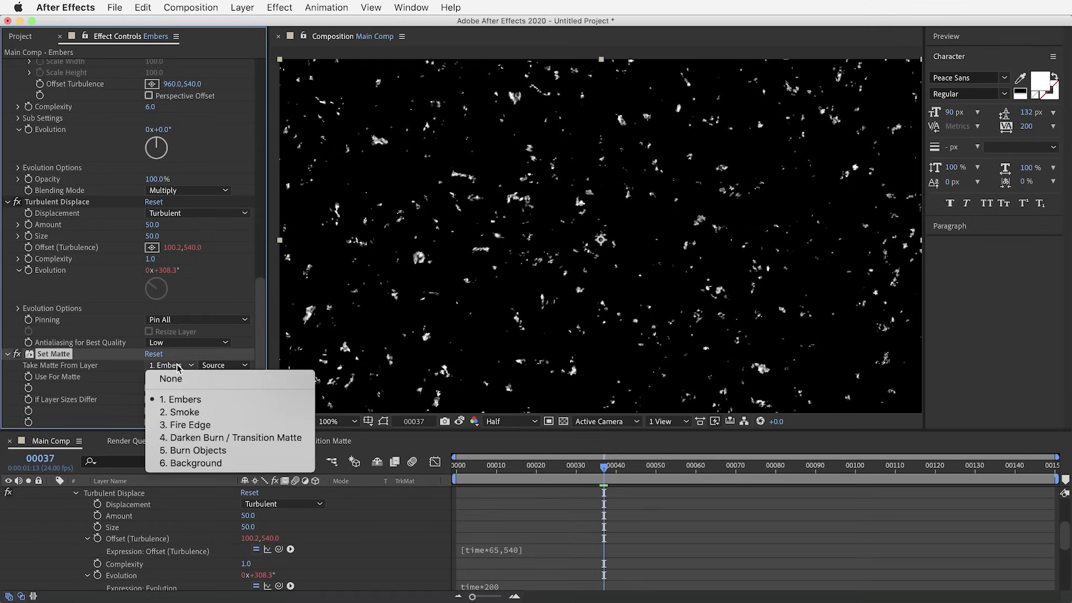
{"action": "left_click", "coordinate": [209, 450]}
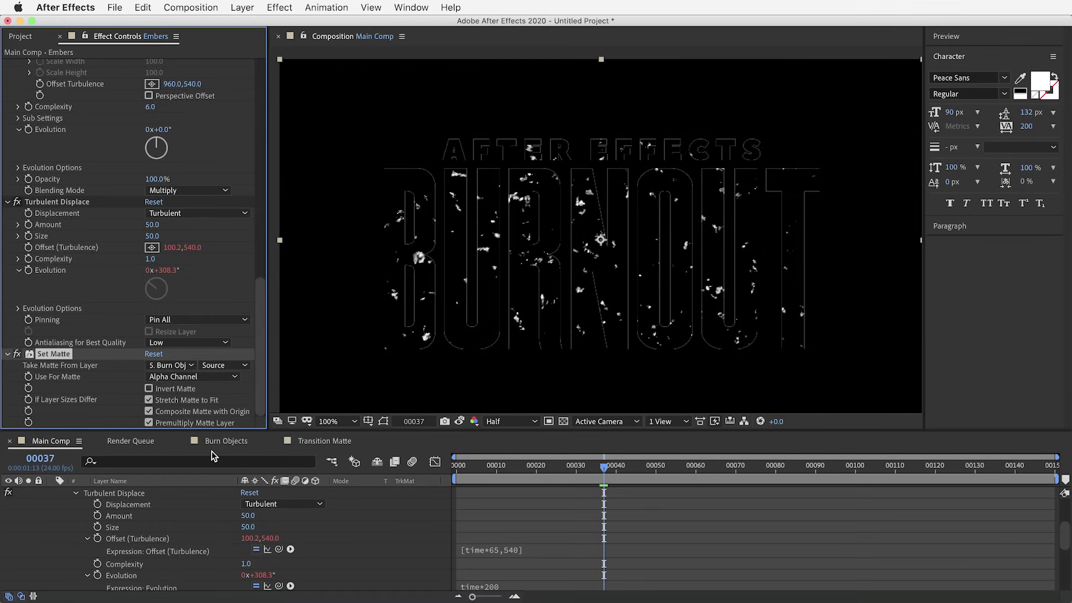
Add a second Set Matte to the Embers layer using the inverted luminance of the Darken Burn / Transition Matte layer
{"action": "left_click_drag", "start_coordinate": [604, 458], "coordinate": [613, 465]}
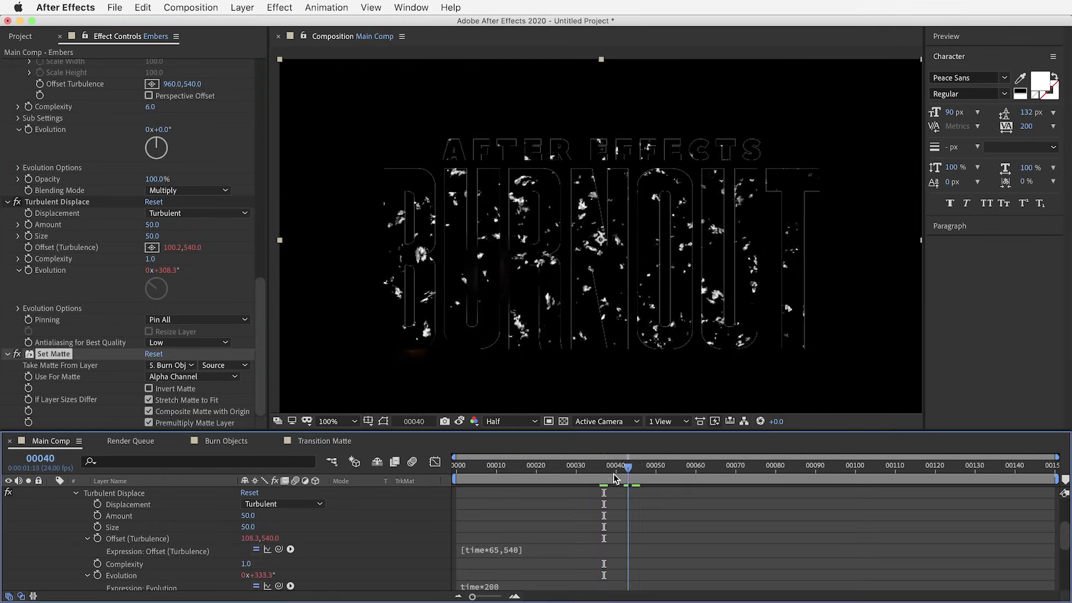
{"action": "left_click", "coordinate": [294, 7]}
{"action": "mouse_move", "coordinate": [321, 135]}
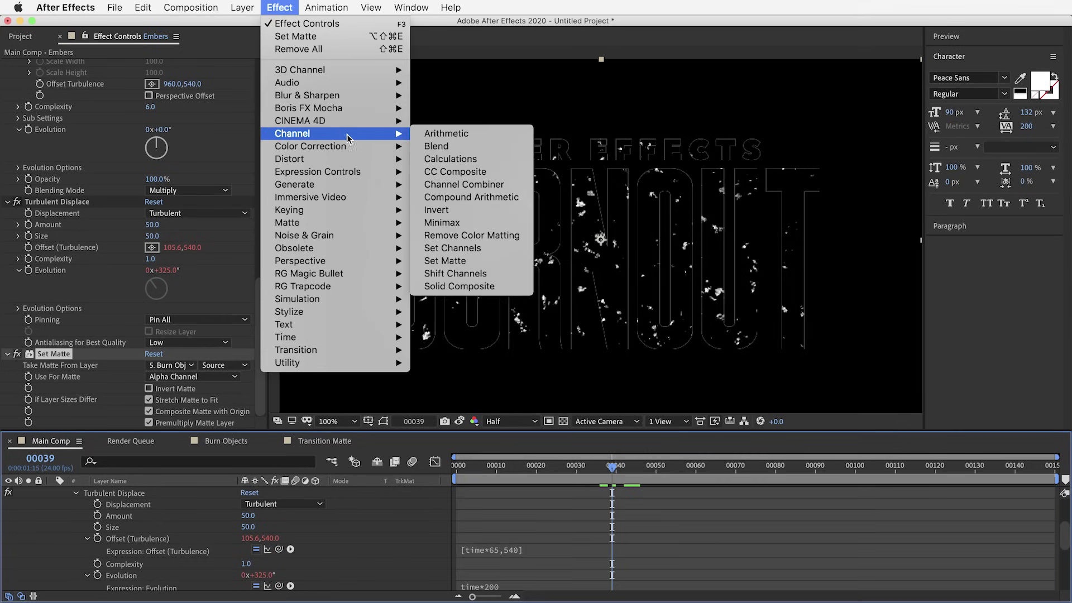
{"action": "left_click", "coordinate": [483, 263]}
{"action": "left_click", "coordinate": [178, 364]}
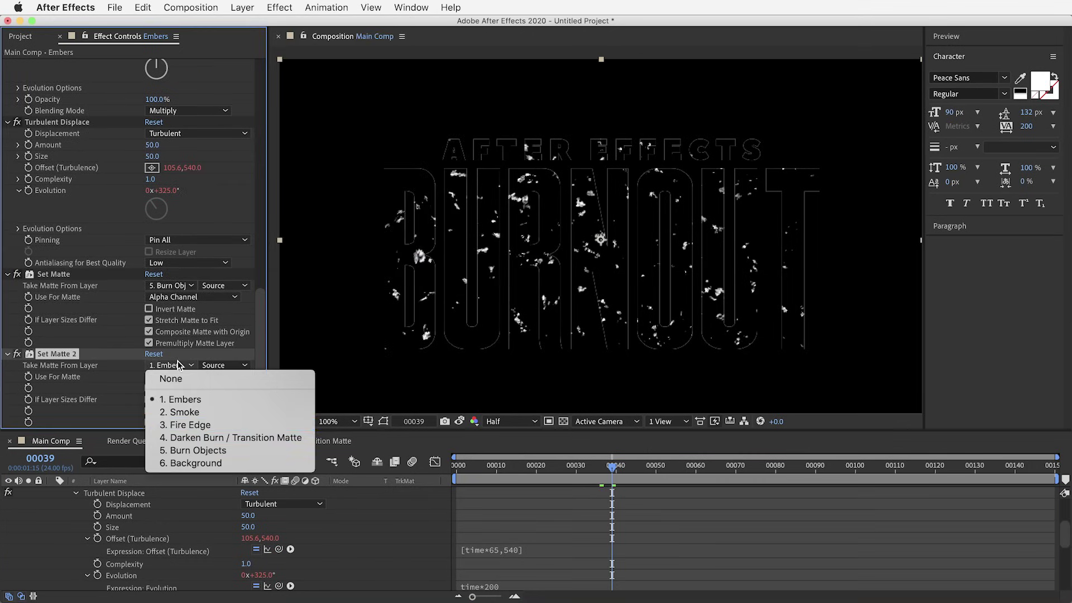
{"action": "left_click", "coordinate": [262, 438]}
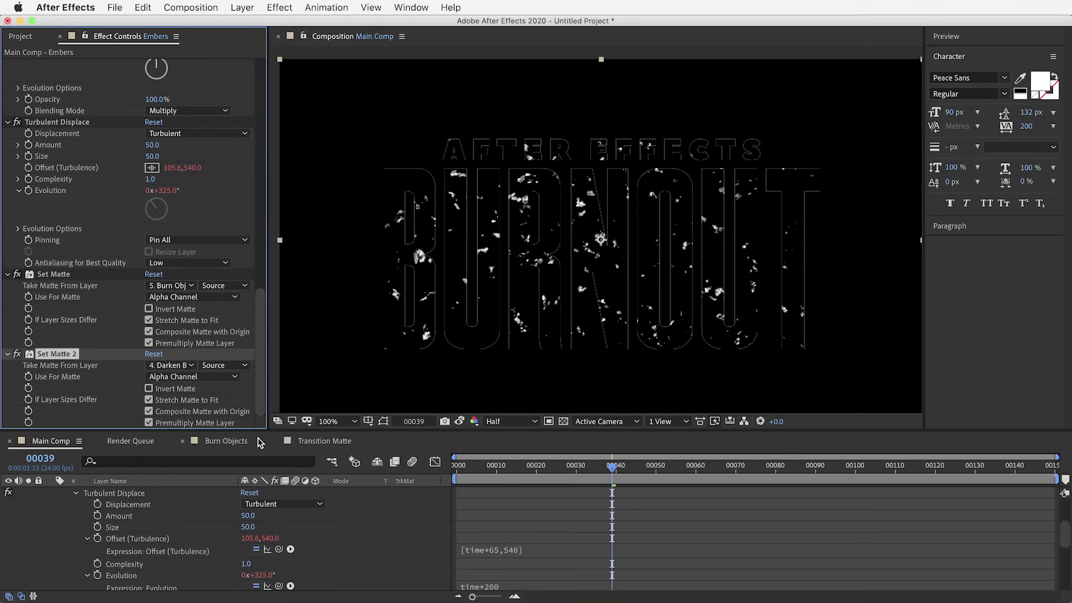
{"action": "left_click", "coordinate": [179, 377]}
{"action": "left_click", "coordinate": [168, 441]}
{"action": "left_click", "coordinate": [149, 389]}
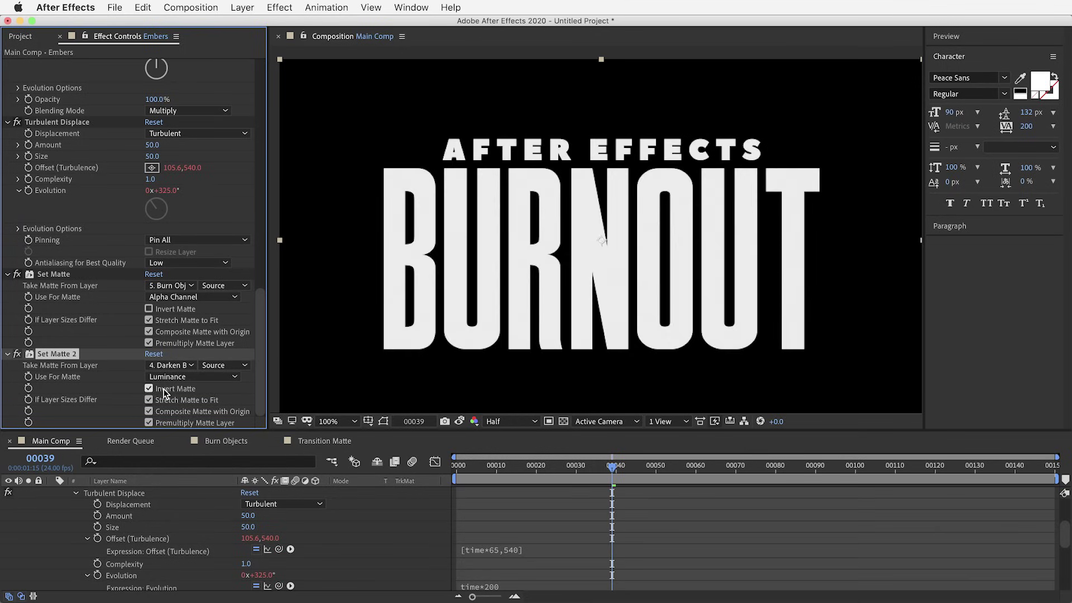
Scrub to frame 64 to check the matted embers, and collapse the Embers layer's properties
{"action": "mouse_move", "coordinate": [612, 466]}
{"action": "left_mouse_down"}
{"action": "mouse_move", "coordinate": [845, 476]}
{"action": "mouse_move", "coordinate": [702, 478]}
{"action": "mouse_move", "coordinate": [713, 475]}
{"action": "left_mouse_up"}
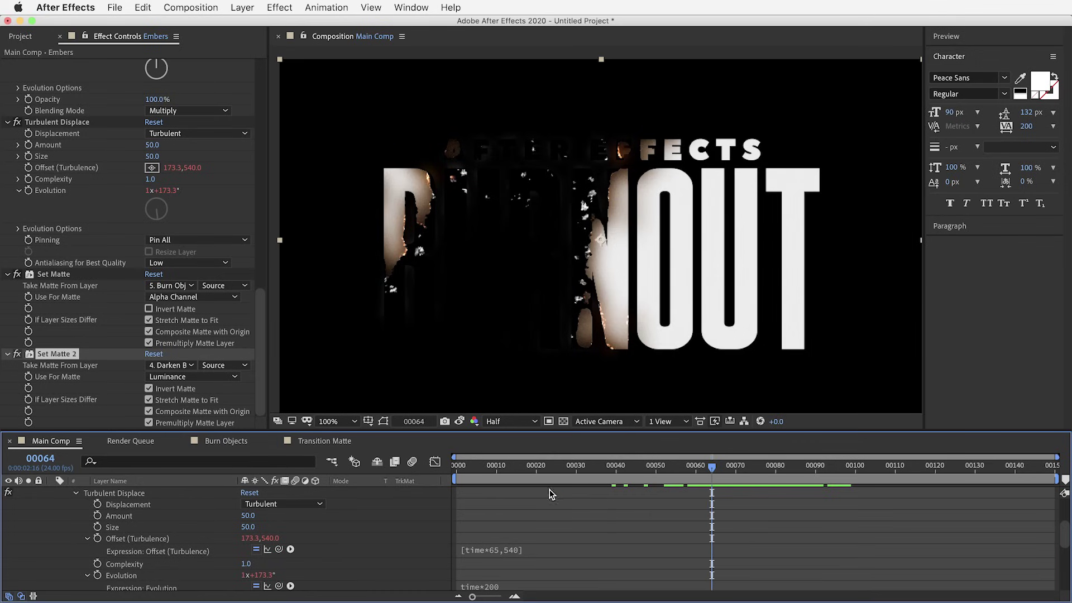
{"action": "scroll", "coordinate": [162, 521], "scroll_direction": "up", "scroll_amount": 7}
{"action": "left_click", "coordinate": [52, 492]}
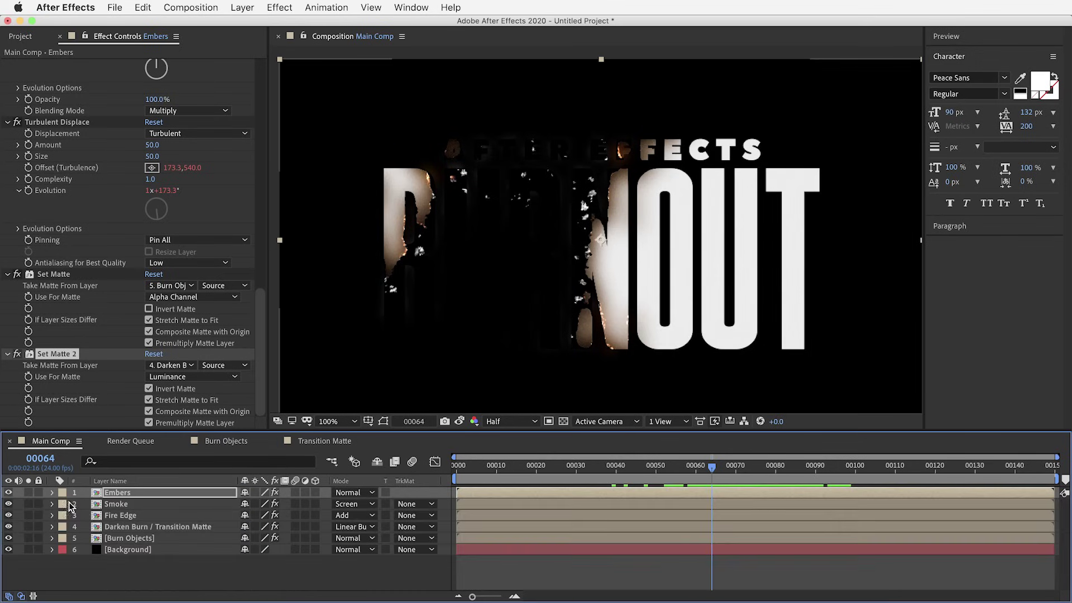
Copy the Tritone and Glow effects from the Fire Edge layer onto the Embers layer
{"action": "left_click", "coordinate": [123, 517]}
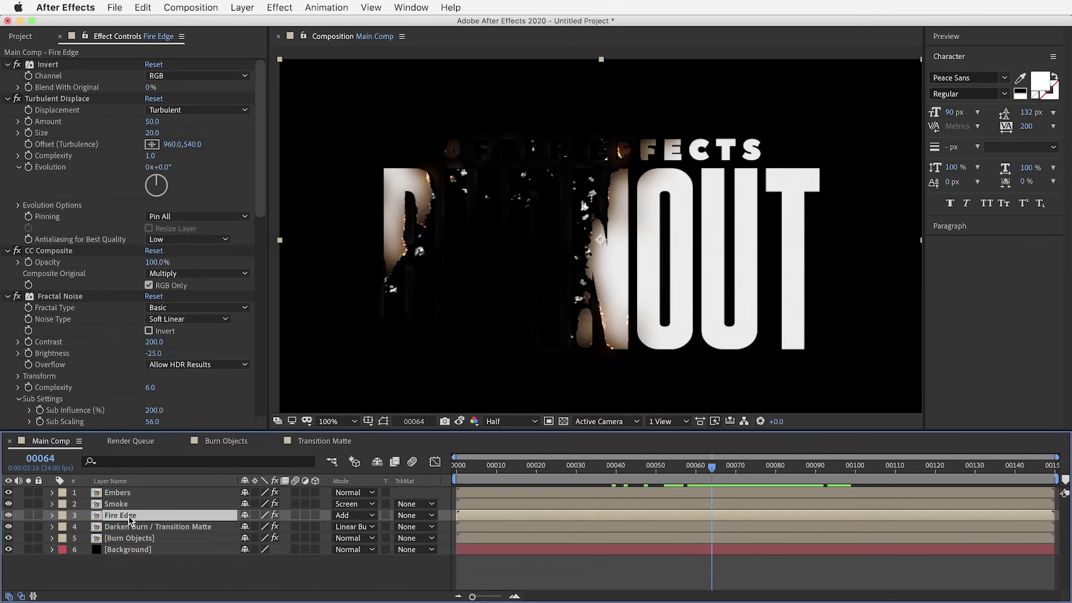
{"action": "key", "text": "e"}
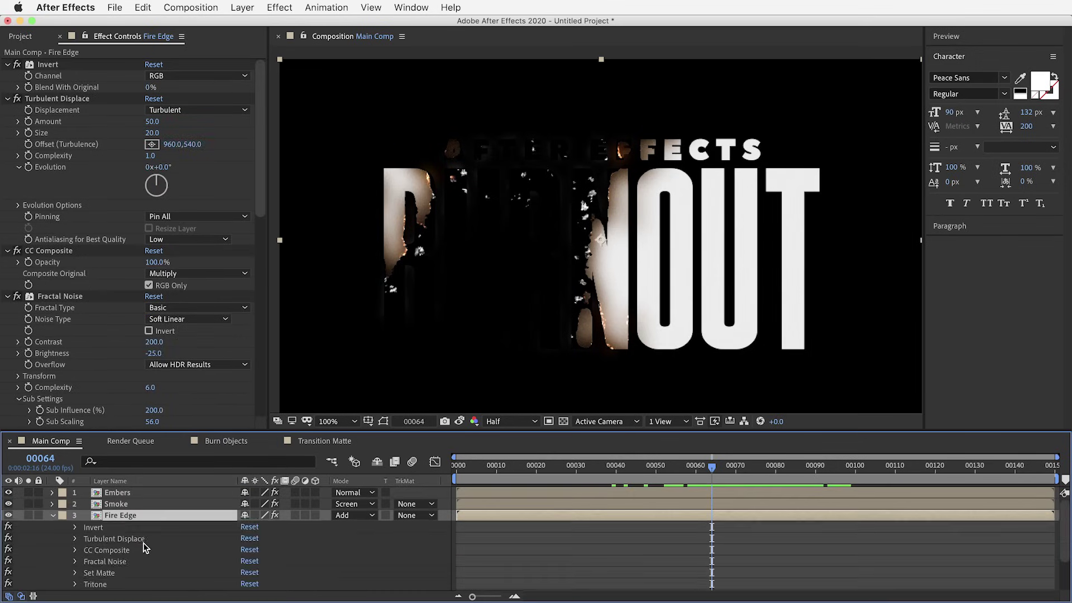
{"action": "scroll", "coordinate": [143, 546], "scroll_direction": "down", "scroll_amount": 2}
{"action": "left_click", "coordinate": [99, 563]}
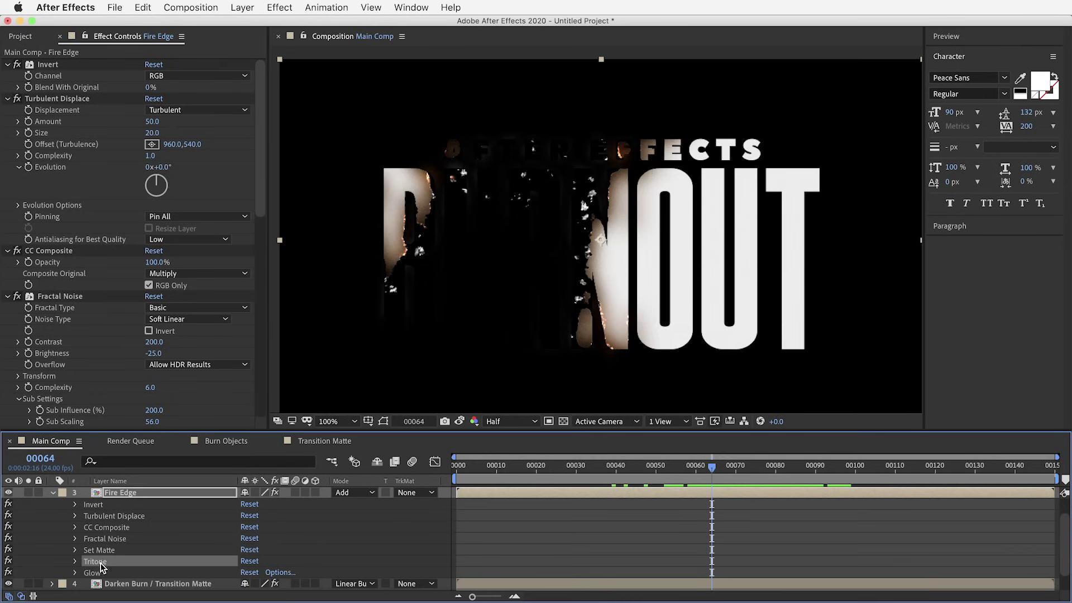
{"action": "left_click", "coordinate": [102, 572], "text": "shift"}
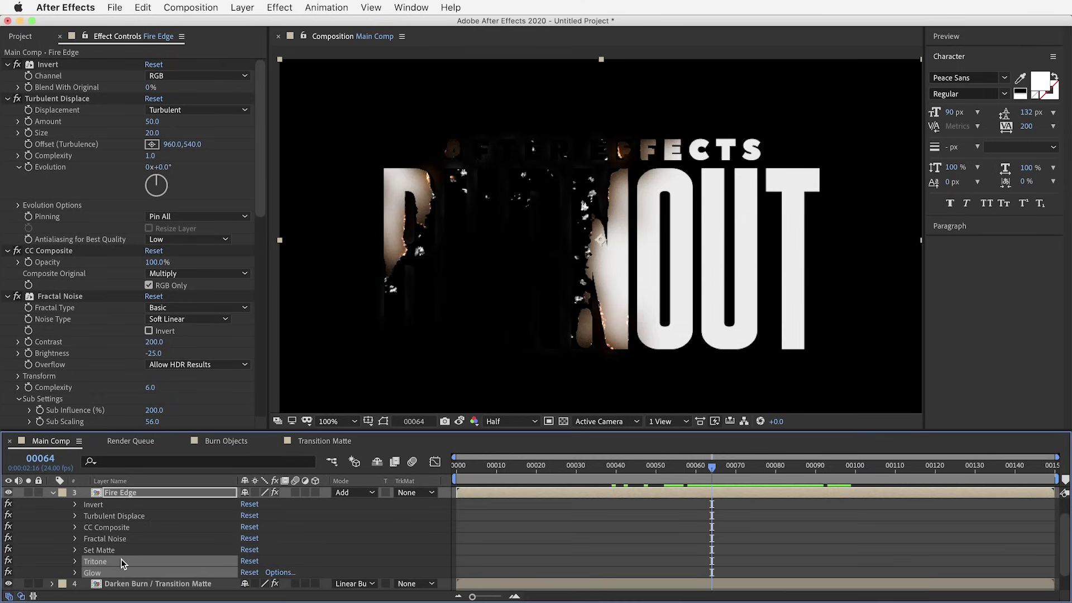
{"action": "scroll", "coordinate": [122, 559], "scroll_direction": "up", "scroll_amount": 2}
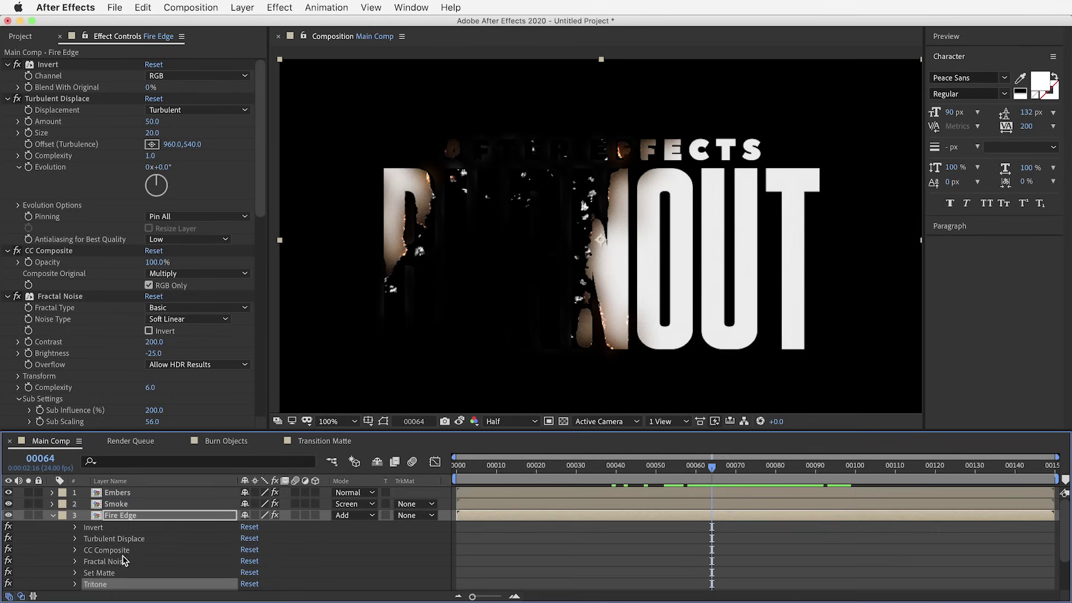
{"action": "left_click", "coordinate": [121, 491]}
{"action": "key", "text": "super+v"}
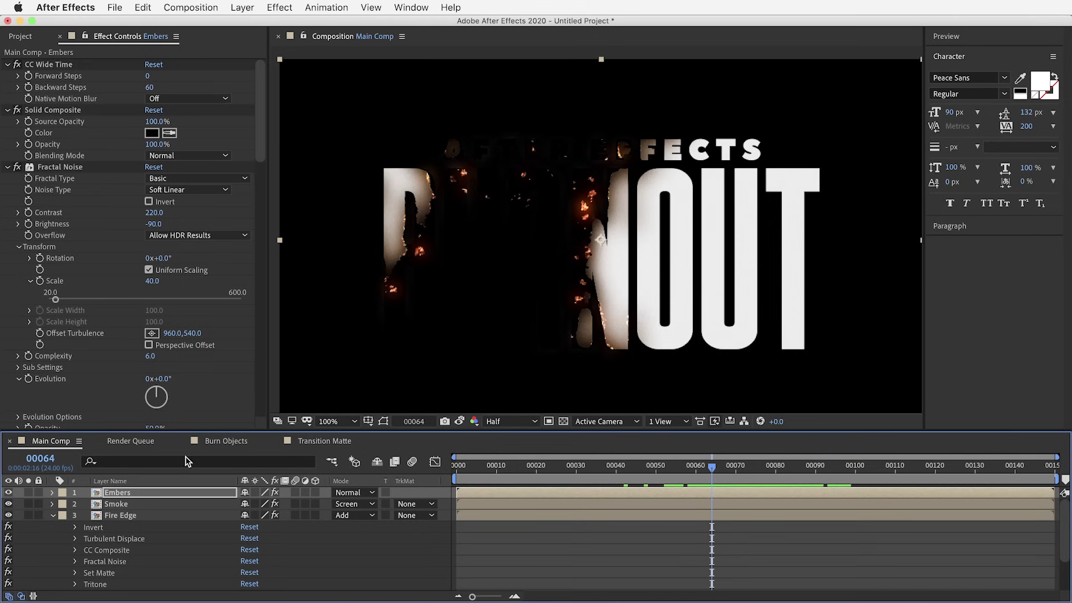
Inspect the glowing embers up close and set the Embers layer's blending mode to Screen
{"action": "scroll", "coordinate": [519, 253], "scroll_direction": "up", "scroll_amount": 1}
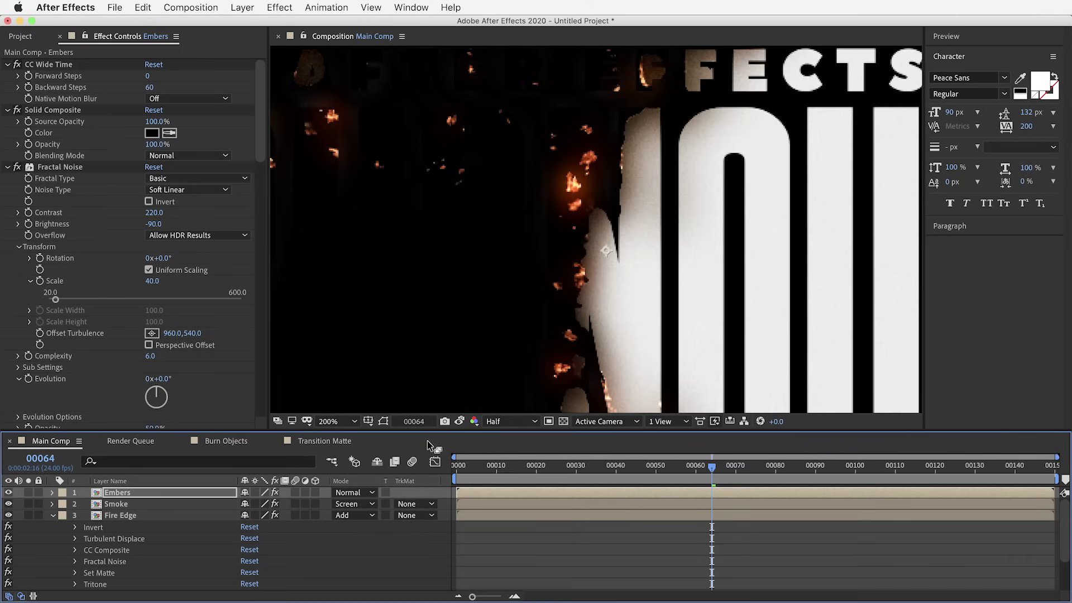
{"action": "left_click", "coordinate": [360, 493]}
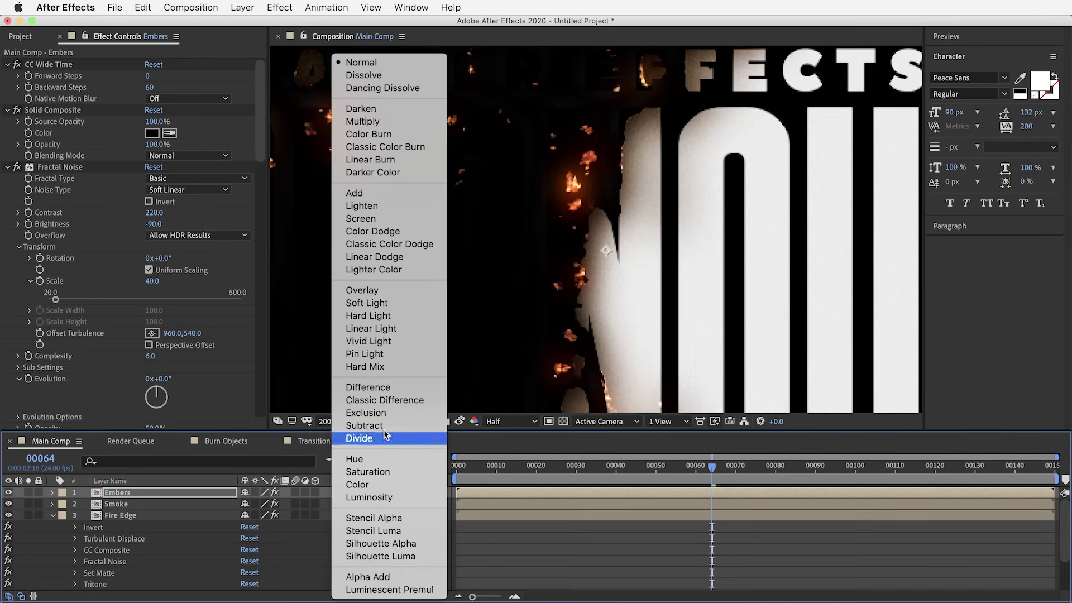
{"action": "left_click", "coordinate": [369, 218]}
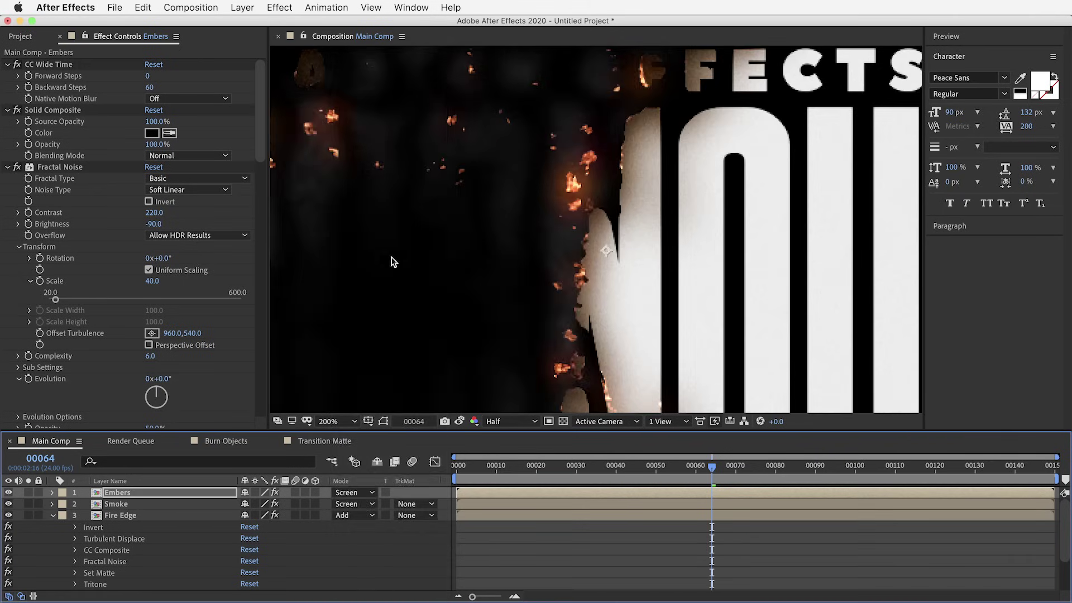
Preview the burn animation from frame 38, park the time at frame 59, and collapse the Fire Edge layer
{"action": "left_click", "coordinate": [608, 471]}
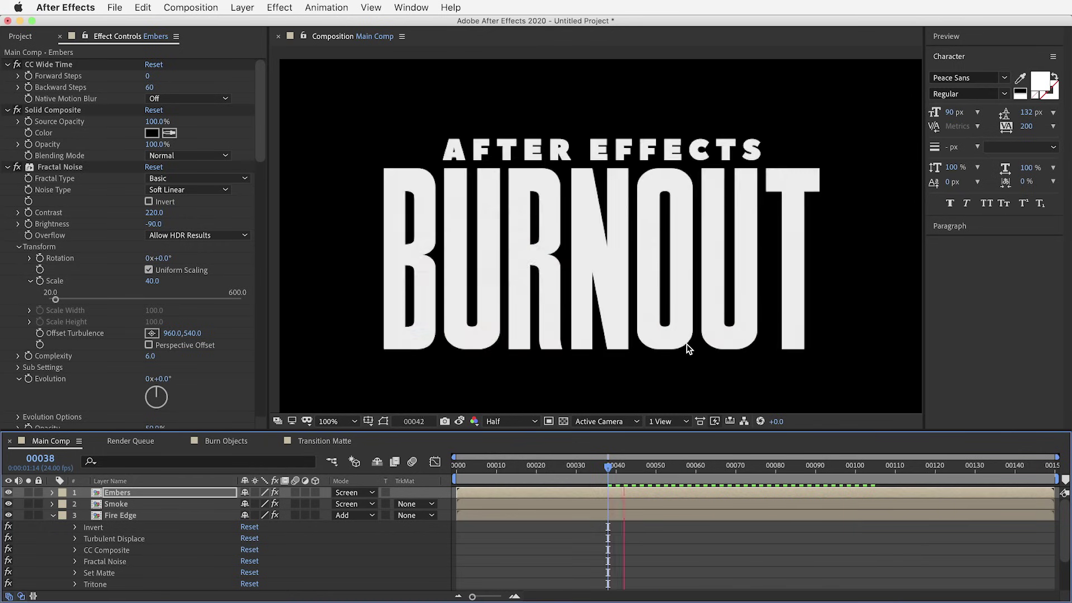
{"action": "key", "text": "space"}
{"action": "left_click", "coordinate": [692, 465]}
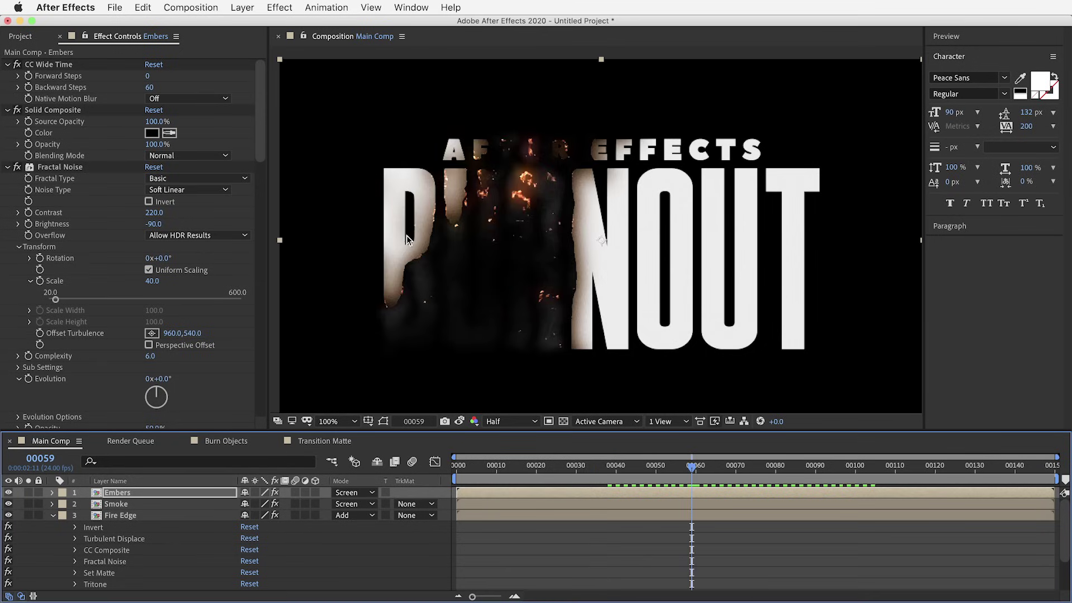
{"action": "left_click", "coordinate": [51, 515]}
Add the Transition Matte composition above all layers in Main Comp and rename the layer Displacement Reference
{"action": "left_click", "coordinate": [29, 39]}
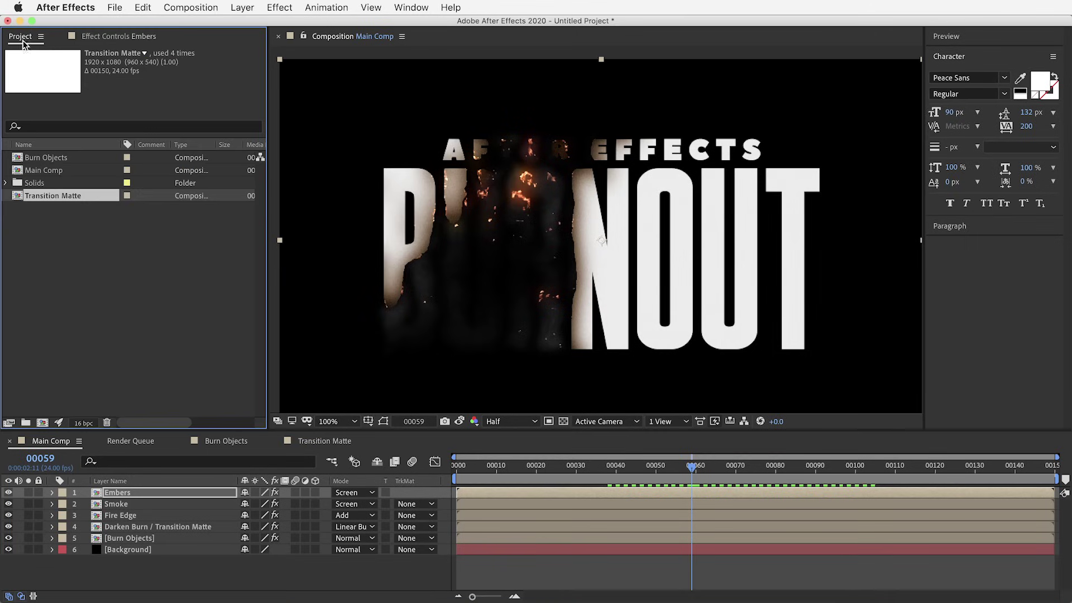
{"action": "left_click_drag", "start_coordinate": [140, 324], "coordinate": [141, 487]}
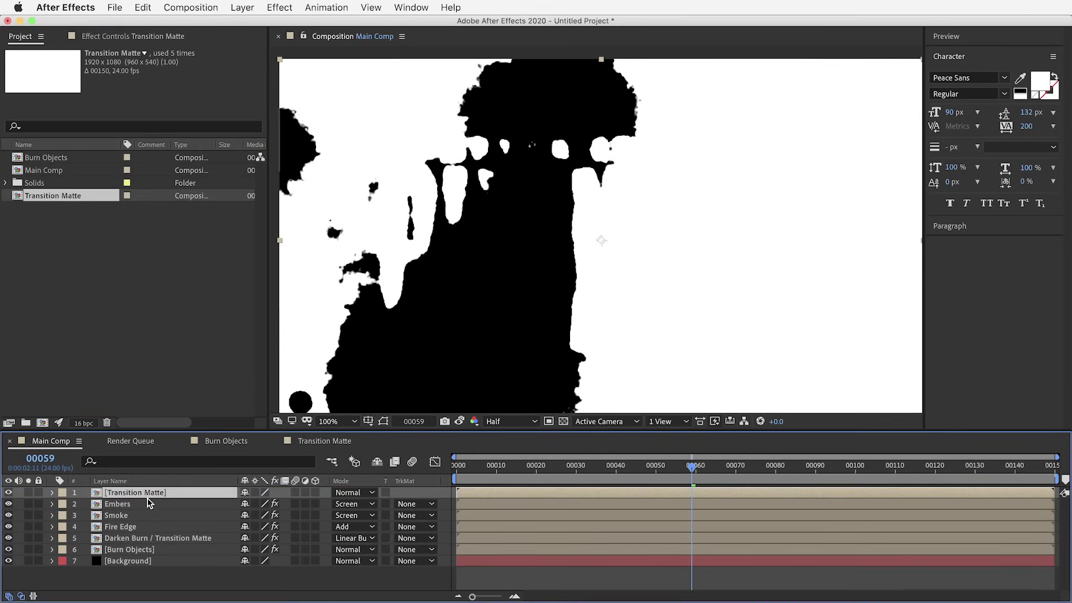
{"action": "key", "text": "Return"}
{"action": "type", "text": "Displacement Referen"}
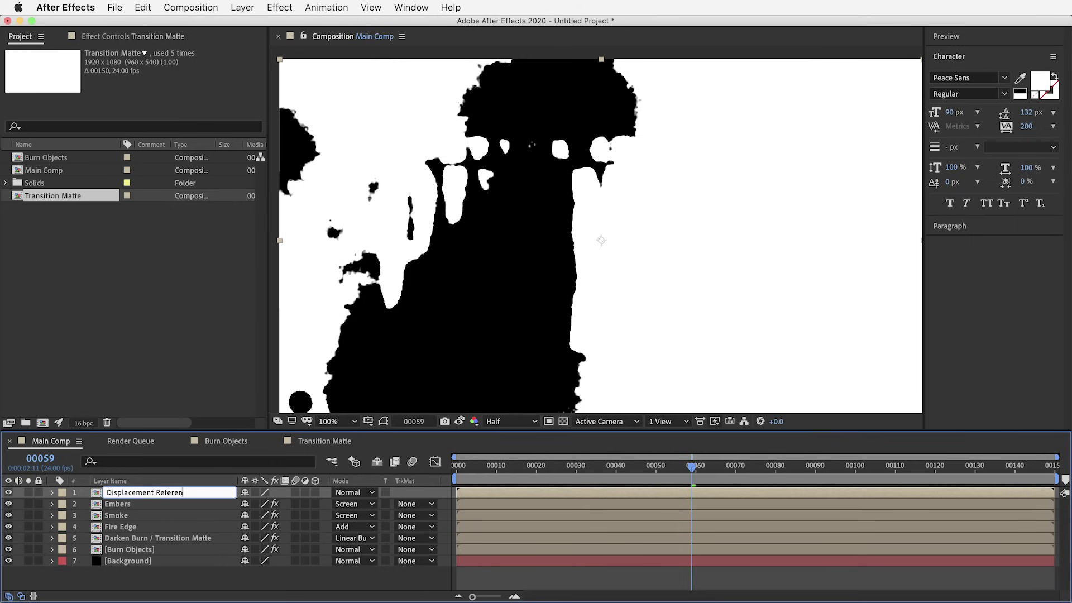
{"action": "type", "text": "ce"}
{"action": "key", "text": "Return"}
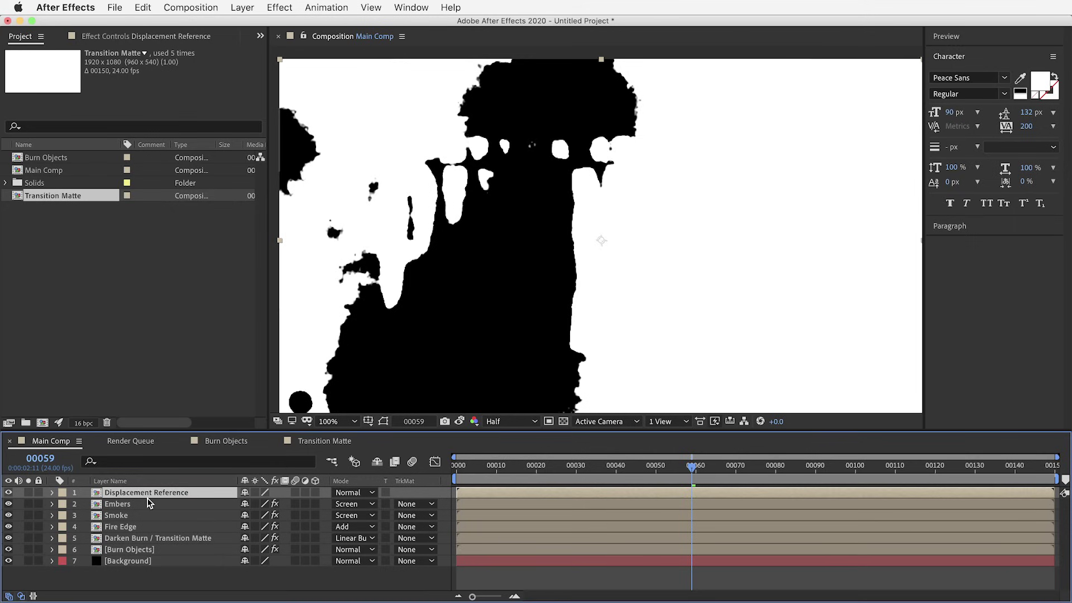
Apply a Fast Box Blur with a Blur Radius of 25 to the Displacement Reference layer
{"action": "left_click", "coordinate": [278, 6]}
{"action": "mouse_move", "coordinate": [335, 97]}
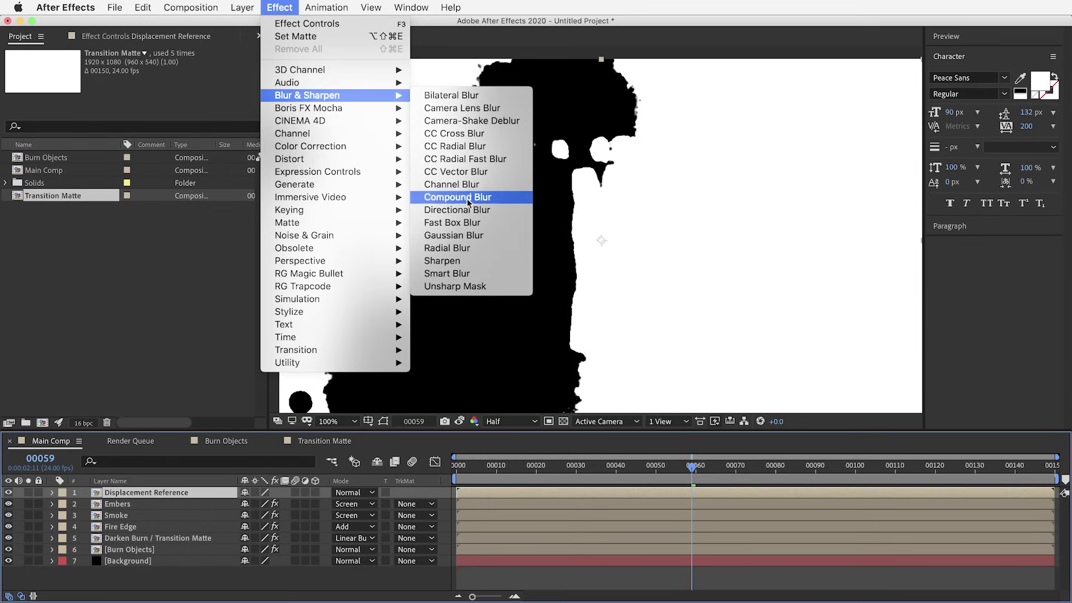
{"action": "left_click", "coordinate": [464, 222]}
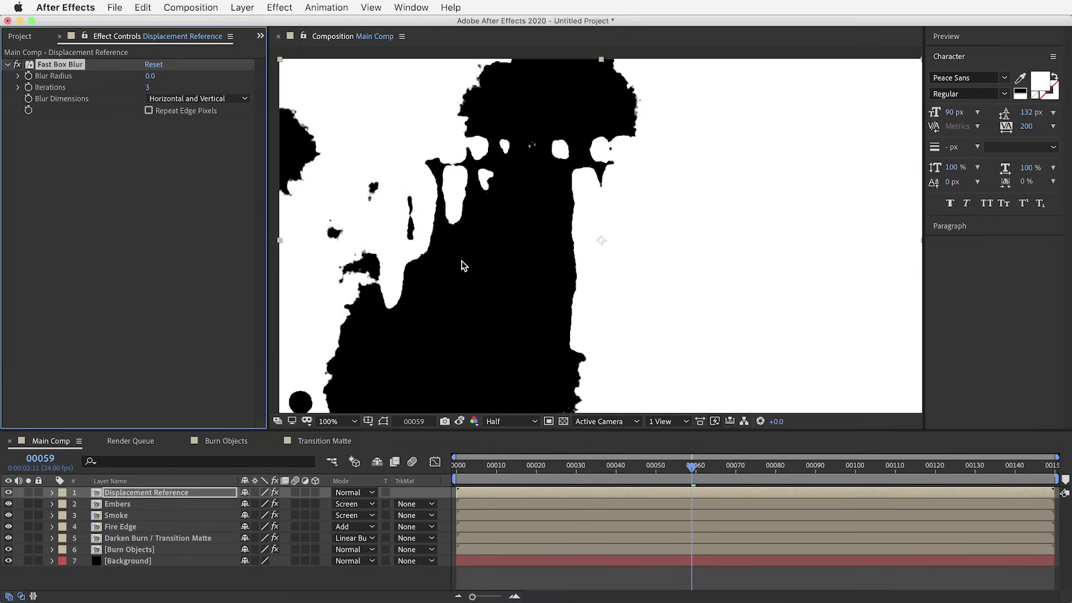
{"action": "left_click", "coordinate": [152, 76]}
{"action": "type", "text": "25"}
{"action": "key", "text": "Return"}
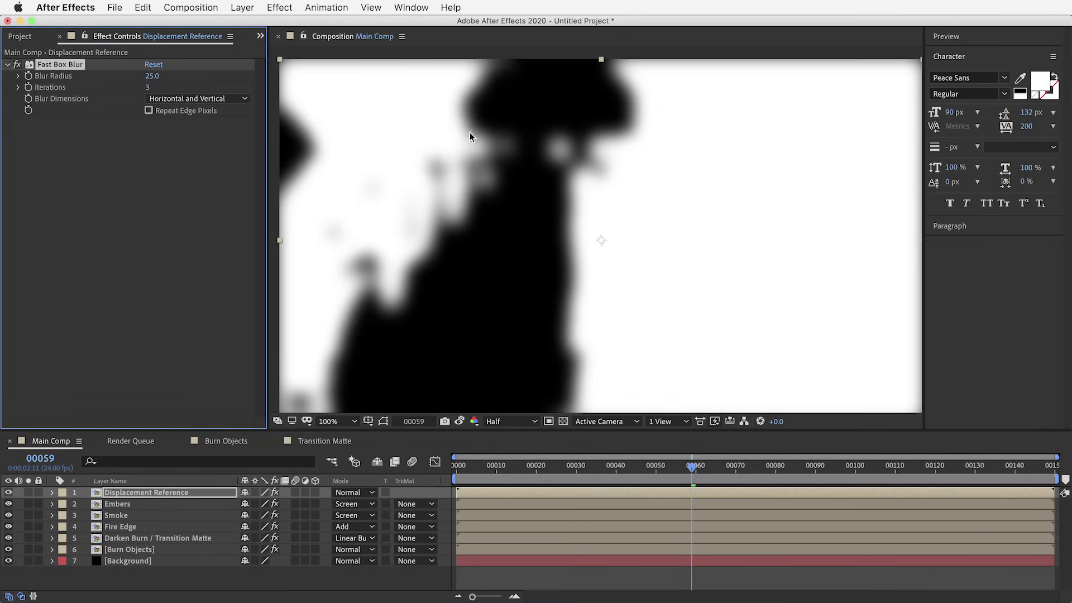
Apply an Invert effect to the Displacement Reference layer
{"action": "left_click", "coordinate": [280, 8]}
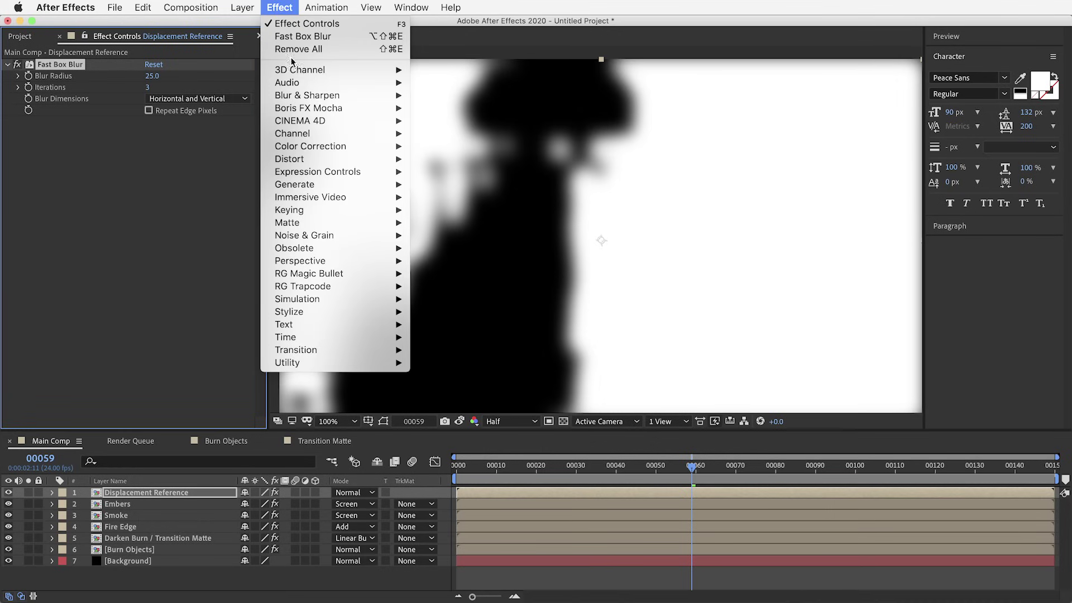
{"action": "mouse_move", "coordinate": [312, 136]}
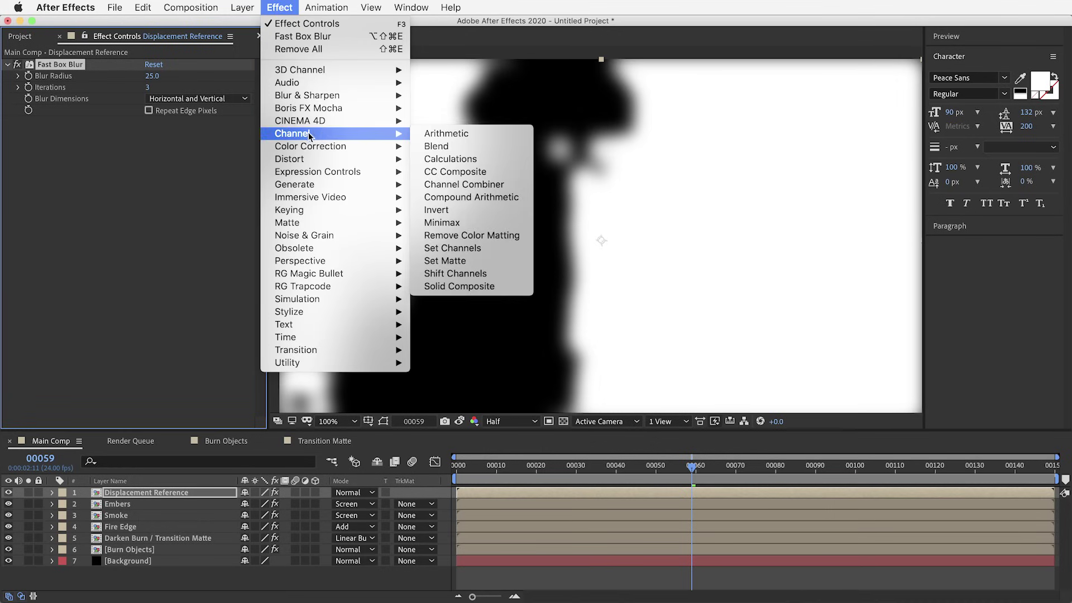
{"action": "left_click", "coordinate": [459, 214]}
Apply Shift Channels to the Displacement Reference layer, taking its alpha from Luminance
{"action": "left_click", "coordinate": [279, 7]}
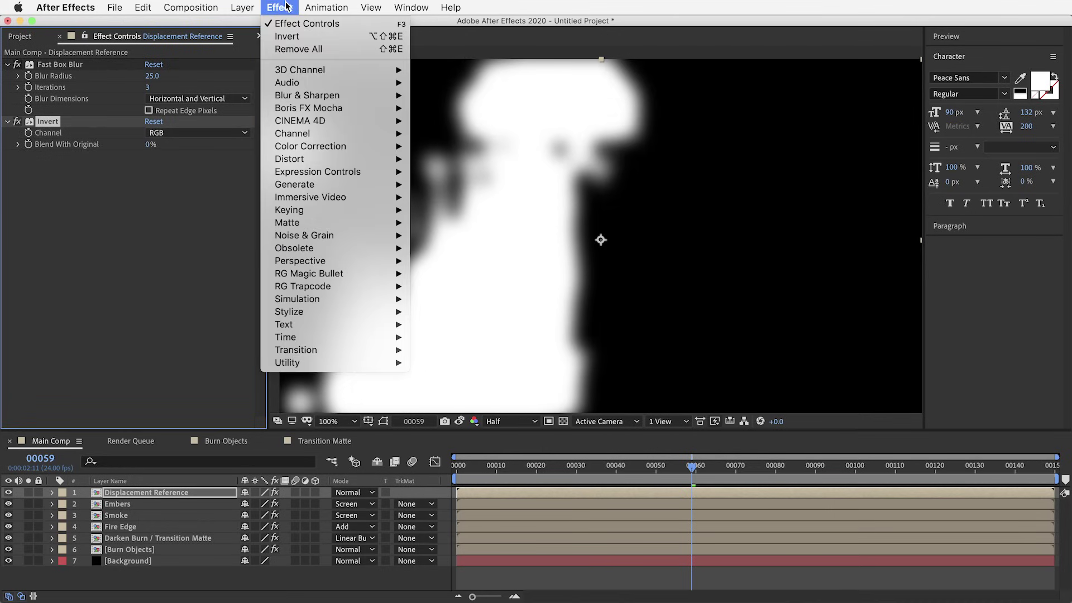
{"action": "mouse_move", "coordinate": [319, 135]}
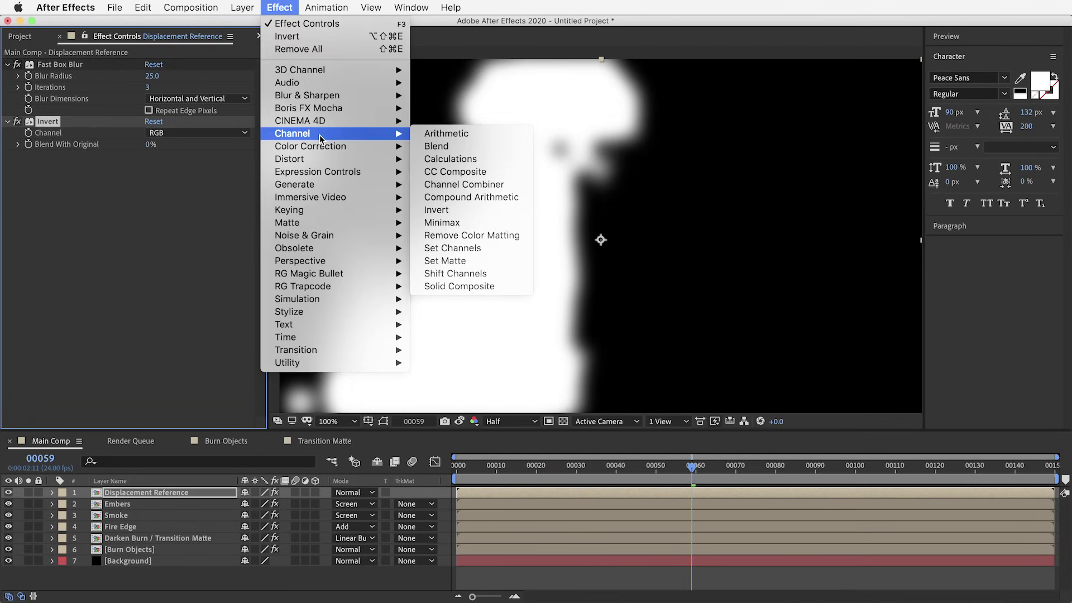
{"action": "left_click", "coordinate": [474, 275]}
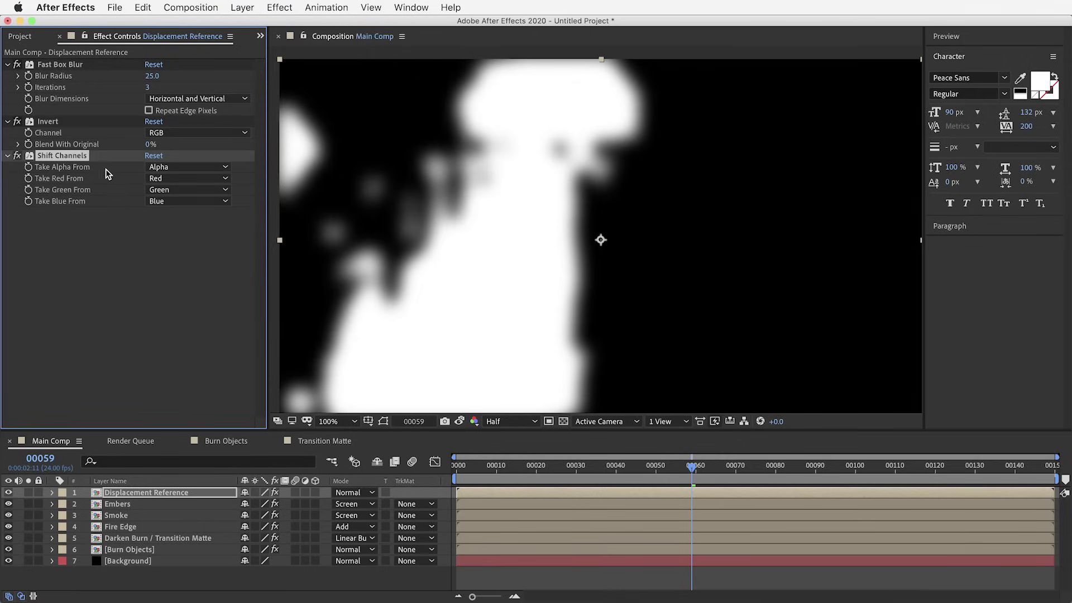
{"action": "left_click", "coordinate": [189, 167]}
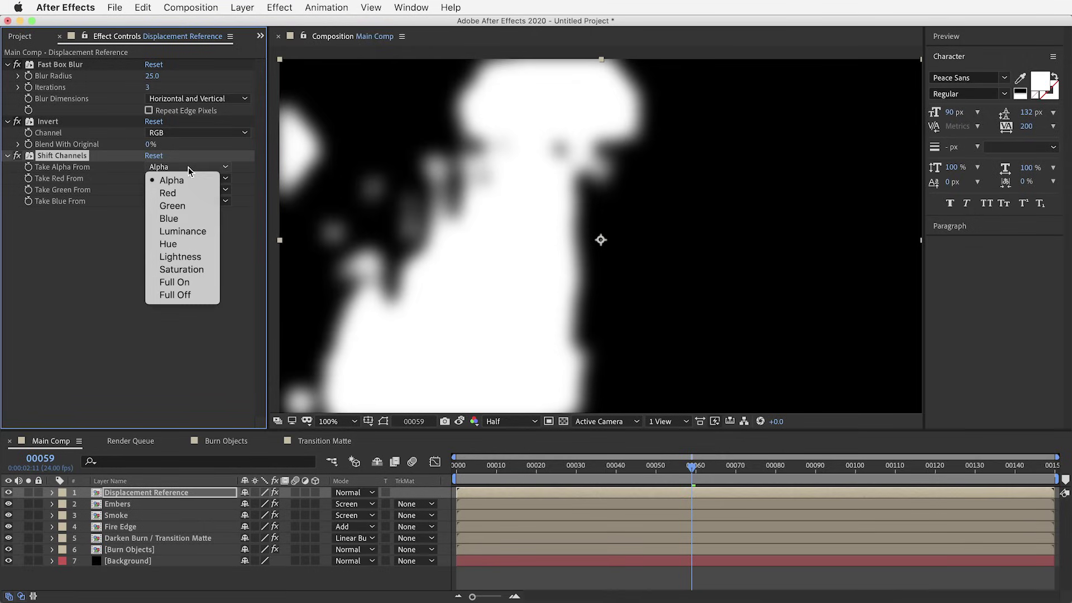
{"action": "left_click", "coordinate": [182, 233]}
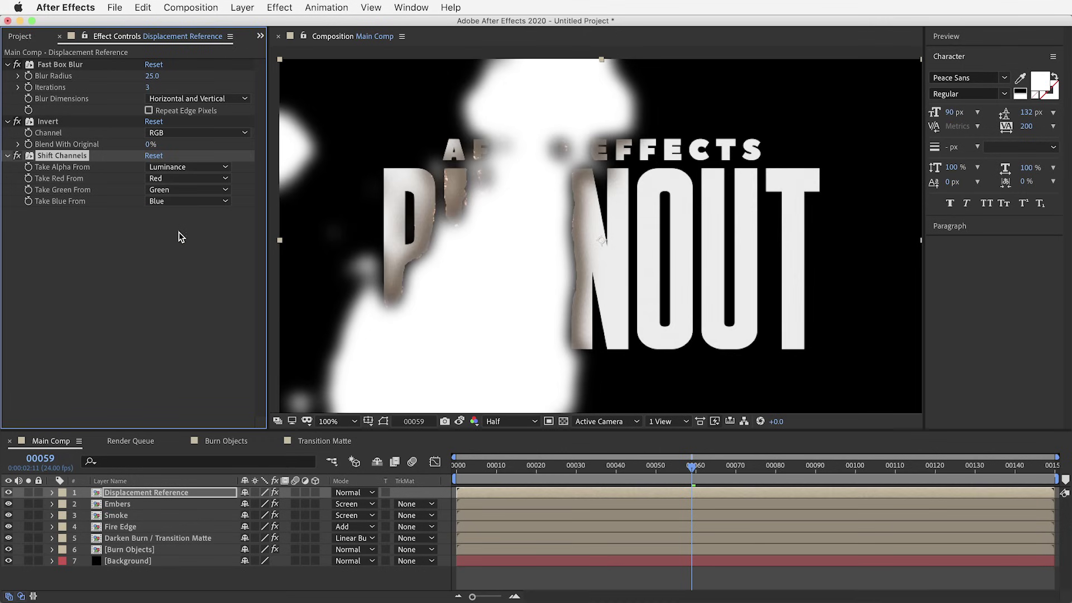
Apply Fractal Noise to the Displacement Reference layer and set its Complexity to 4
{"action": "left_click", "coordinate": [280, 8]}
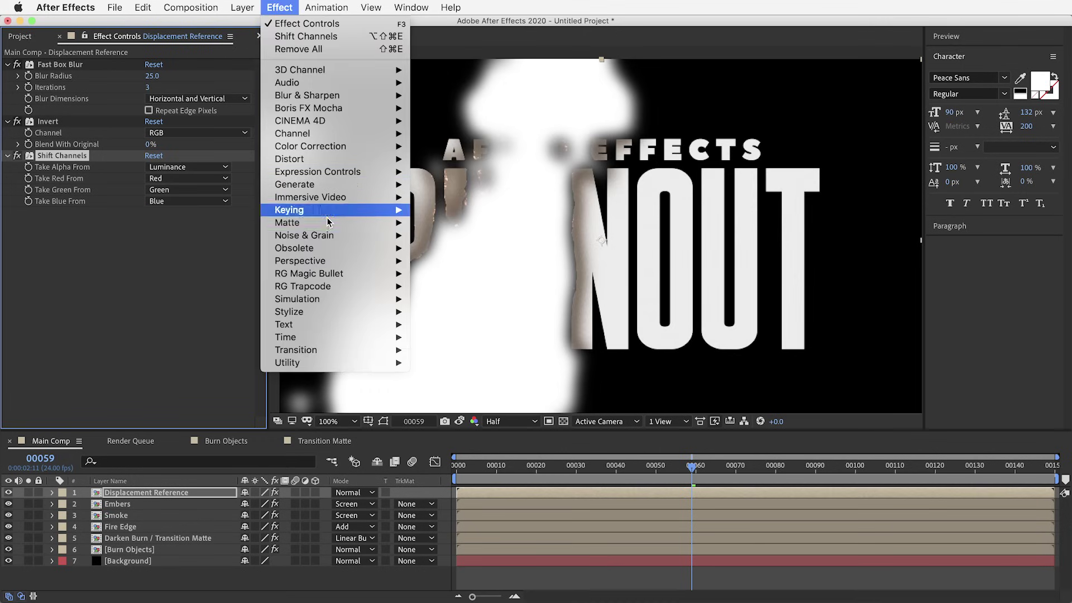
{"action": "mouse_move", "coordinate": [329, 236]}
{"action": "left_click", "coordinate": [444, 261]}
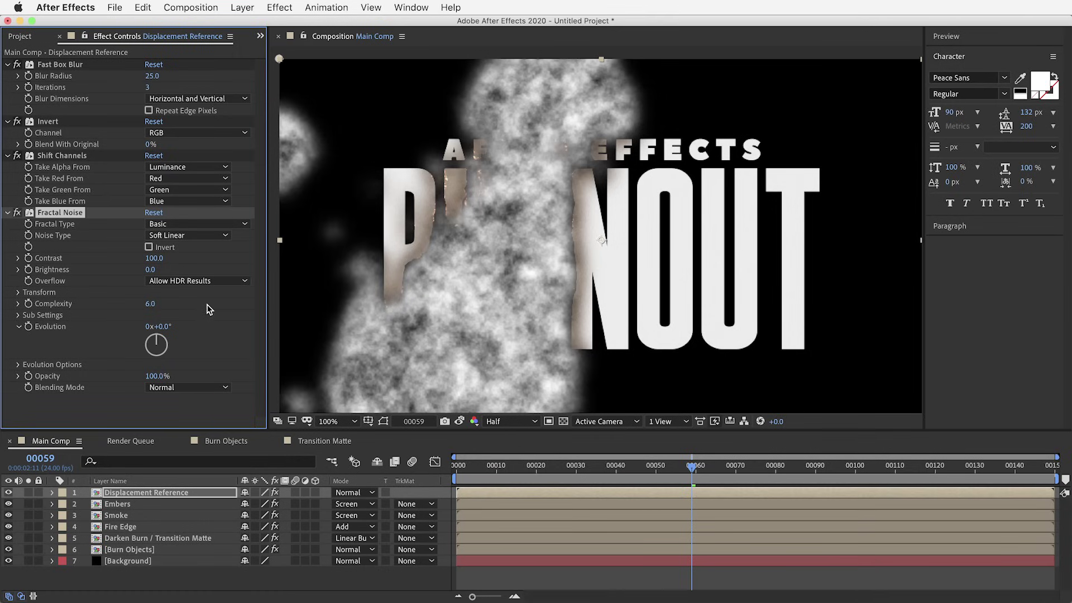
{"action": "left_click", "coordinate": [151, 304]}
{"action": "type", "text": "4"}
{"action": "key", "text": "Return"}
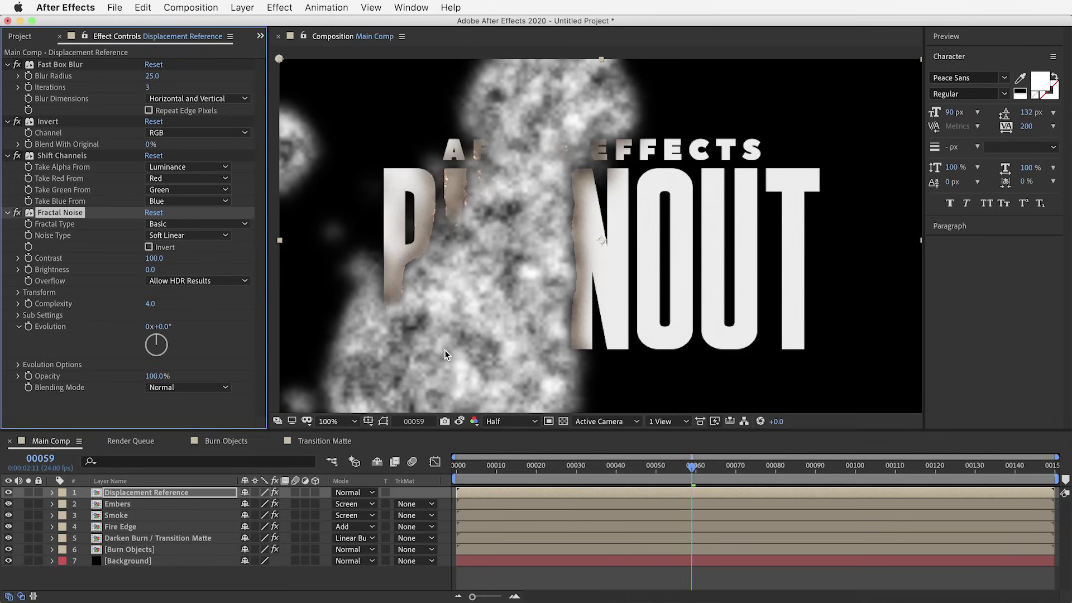
Hide the Displacement Reference layer and add a new adjustment layer directly above Embers
{"action": "left_click", "coordinate": [97, 494]}
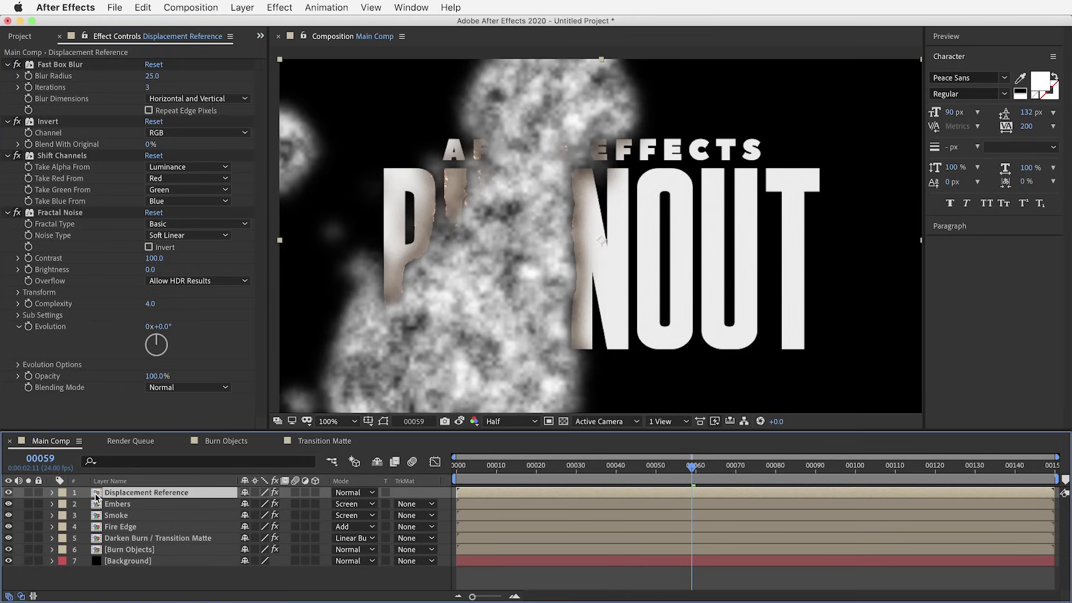
{"action": "left_click", "coordinate": [9, 493]}
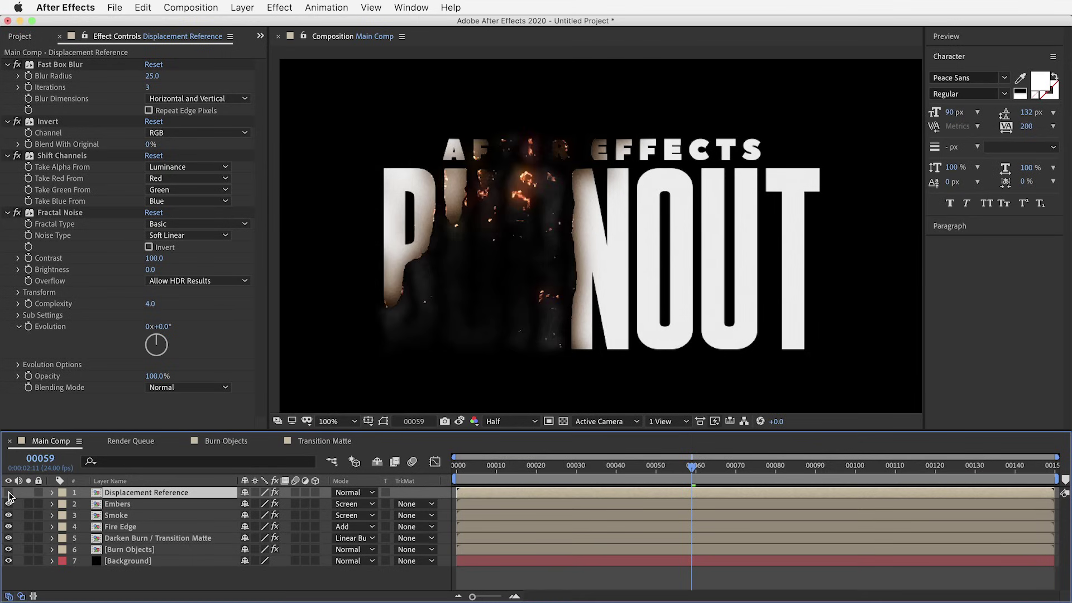
{"action": "left_click", "coordinate": [111, 506]}
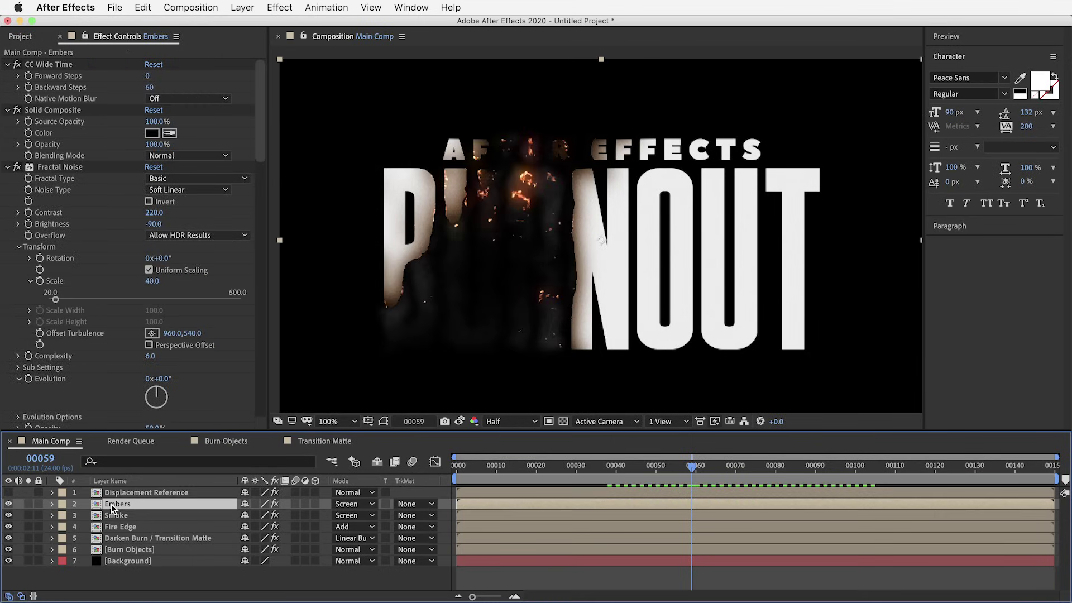
{"action": "left_click", "coordinate": [280, 7]}
{"action": "mouse_move", "coordinate": [242, 7]}
{"action": "mouse_move", "coordinate": [280, 24]}
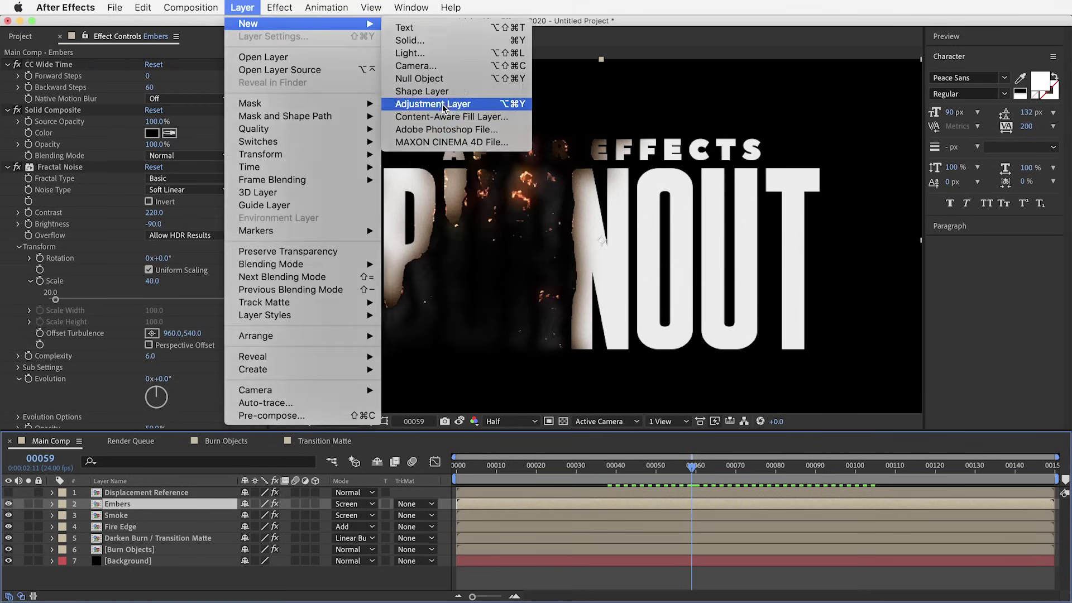
{"action": "left_click", "coordinate": [445, 103]}
Apply a Displacement Map effect to the new adjustment layer, using Displacement Reference with Effects & Masks as the map source
{"action": "left_click", "coordinate": [282, 8]}
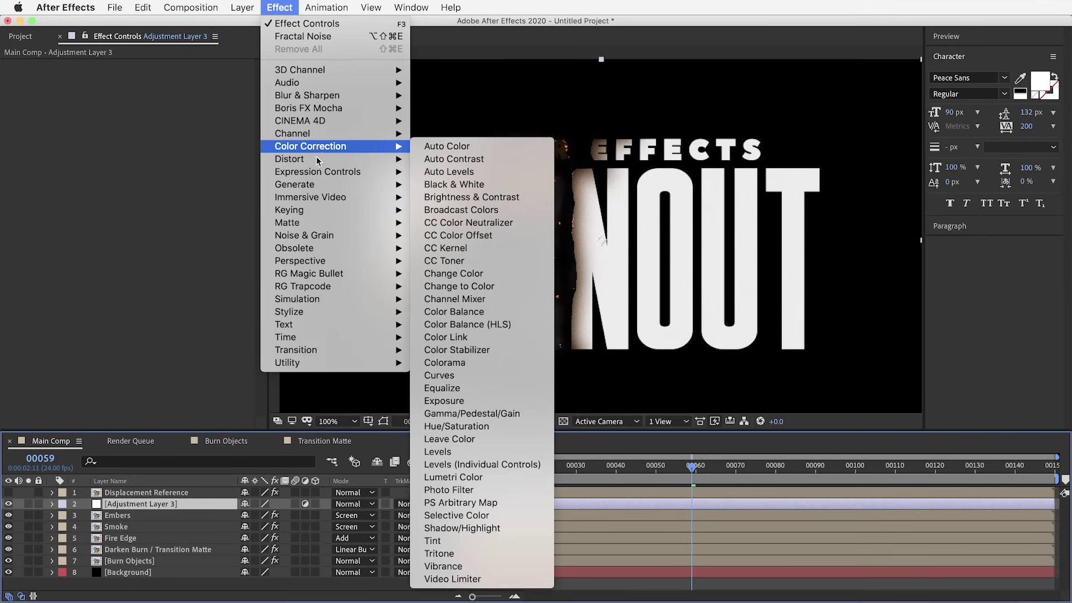
{"action": "mouse_move", "coordinate": [316, 158]}
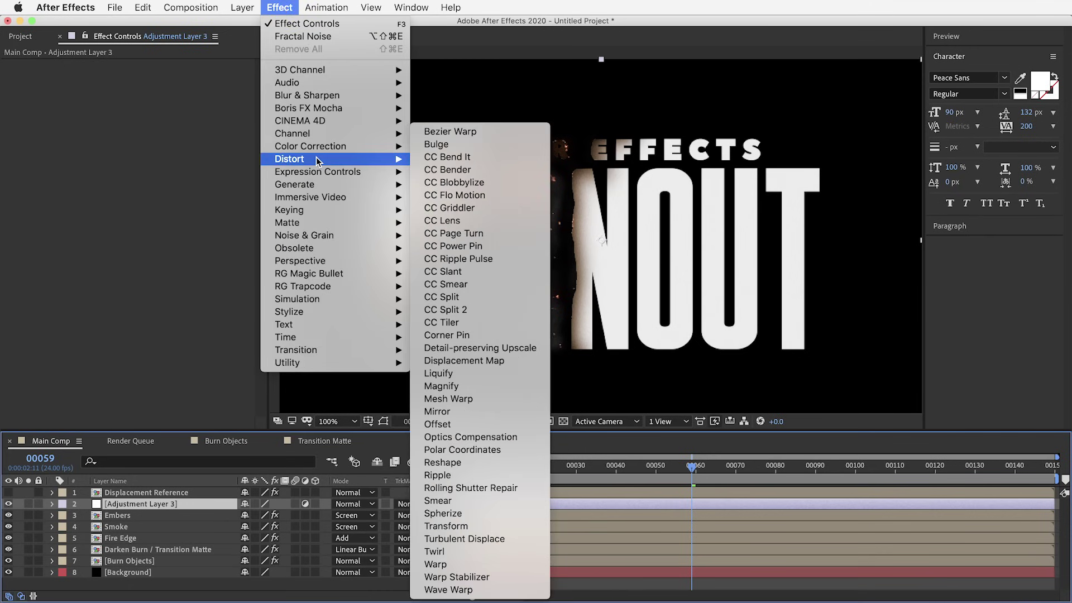
{"action": "left_click", "coordinate": [487, 359]}
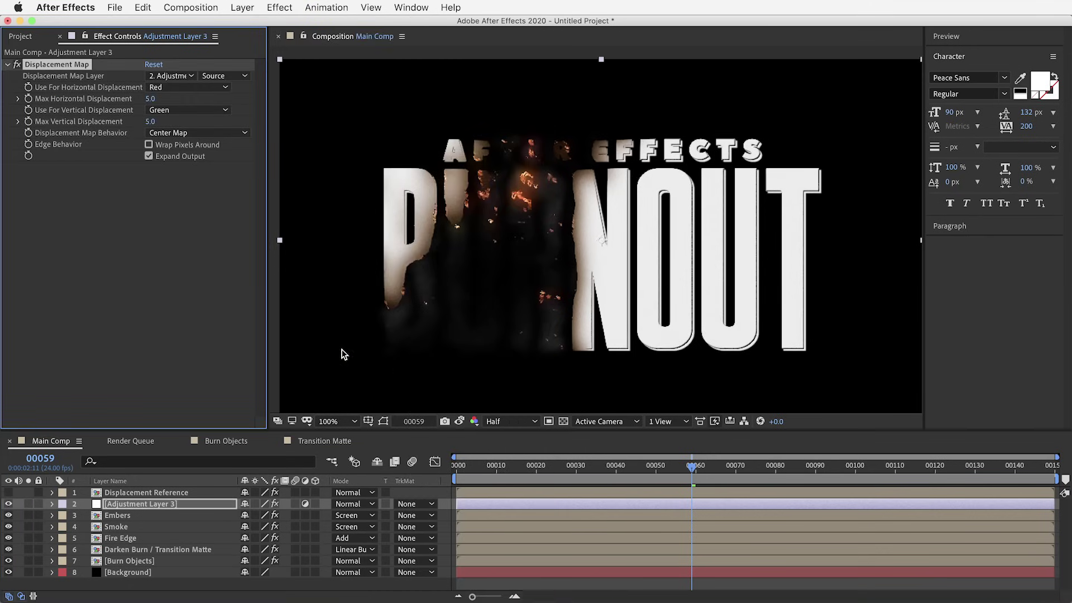
{"action": "left_click", "coordinate": [176, 75]}
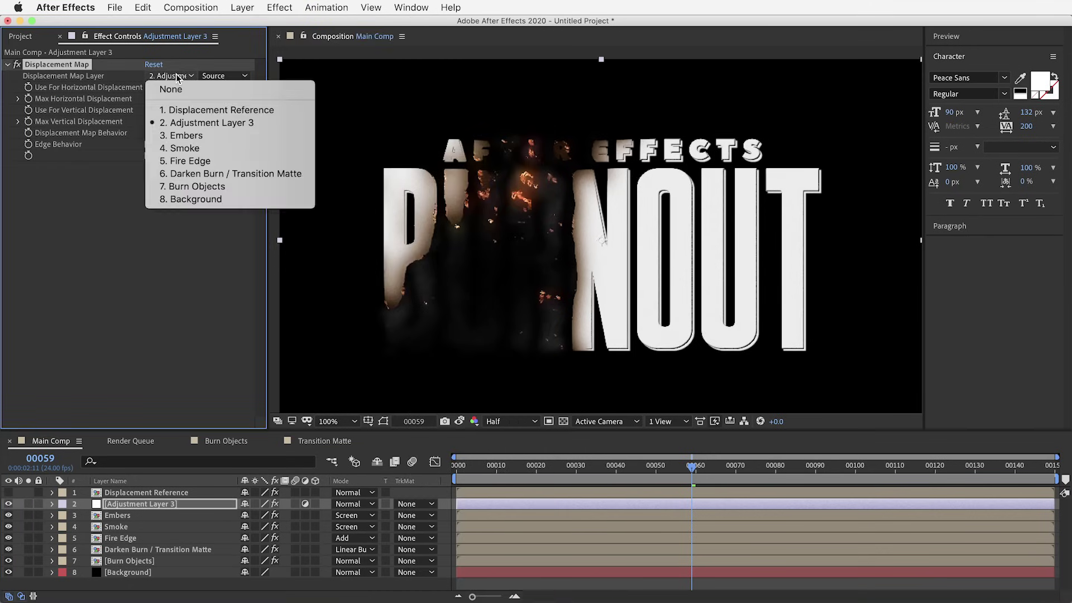
{"action": "left_click", "coordinate": [193, 110]}
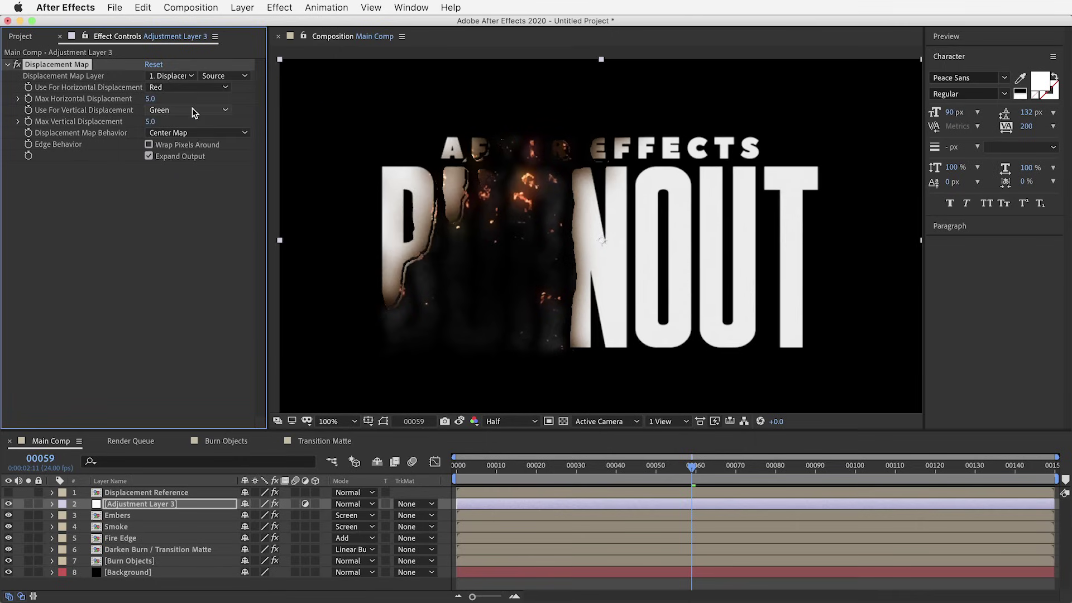
{"action": "left_click", "coordinate": [233, 76]}
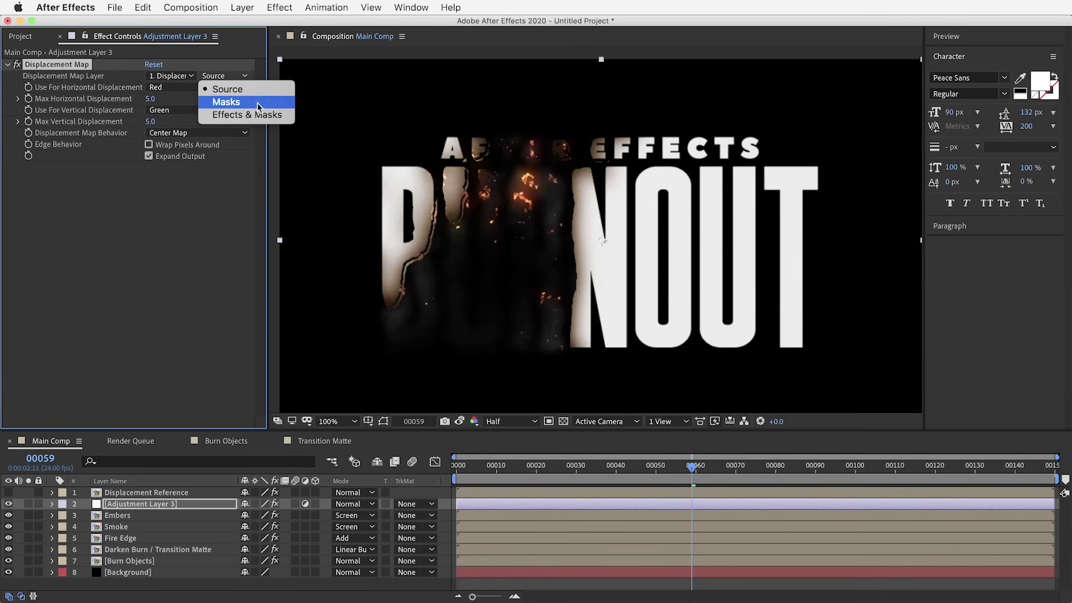
{"action": "left_click", "coordinate": [243, 115]}
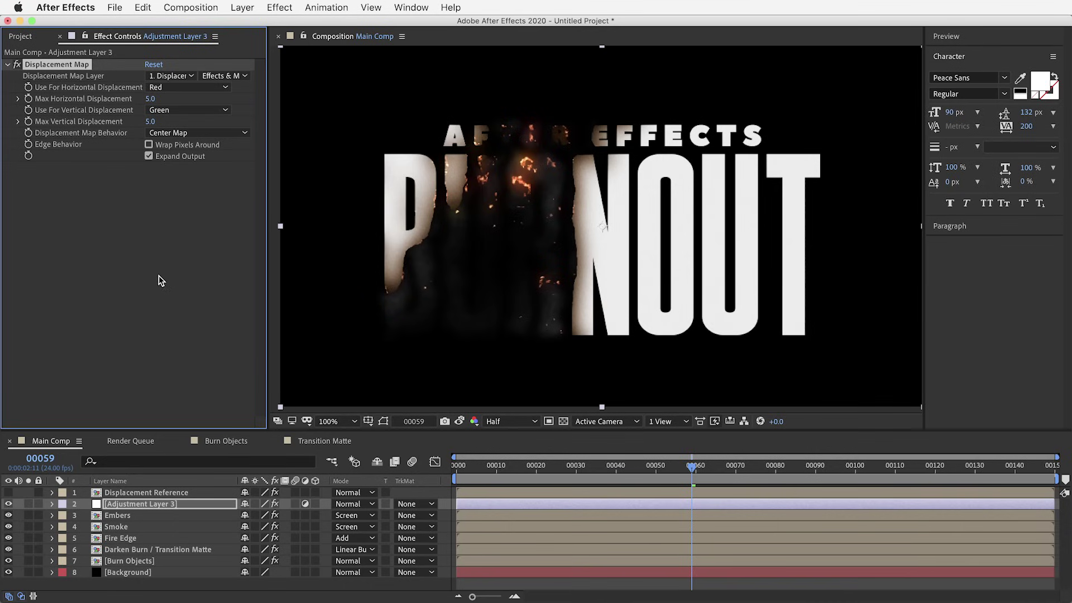
Set the Displacement Map's Max Horizontal Displacement to 20 and Max Vertical Displacement to 10
{"action": "left_click", "coordinate": [150, 98]}
{"action": "key", "text": "Tab"}
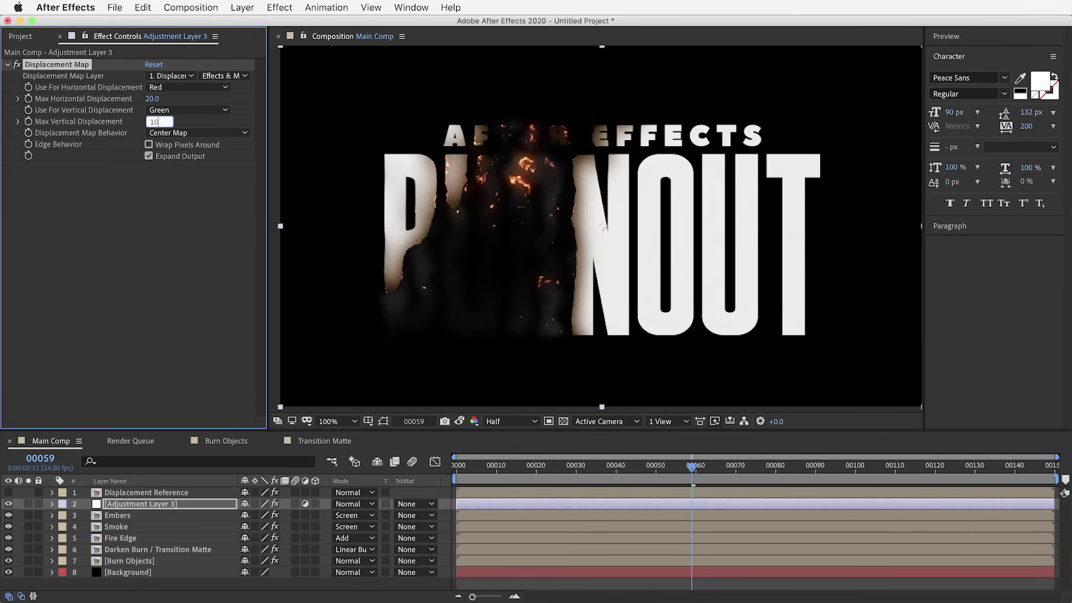
{"action": "type", "text": "10"}
{"action": "key", "text": "Return"}
Preview the burning title with the displacement applied, examining the letter edges up close and at full frame
{"action": "left_click", "coordinate": [616, 469]}
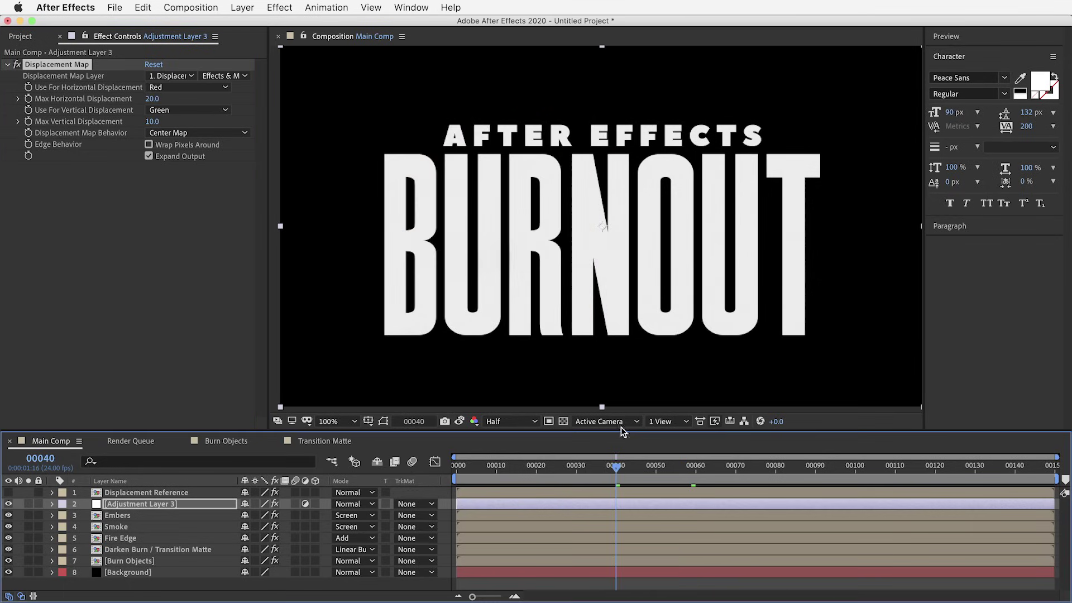
{"action": "key", "text": "space"}
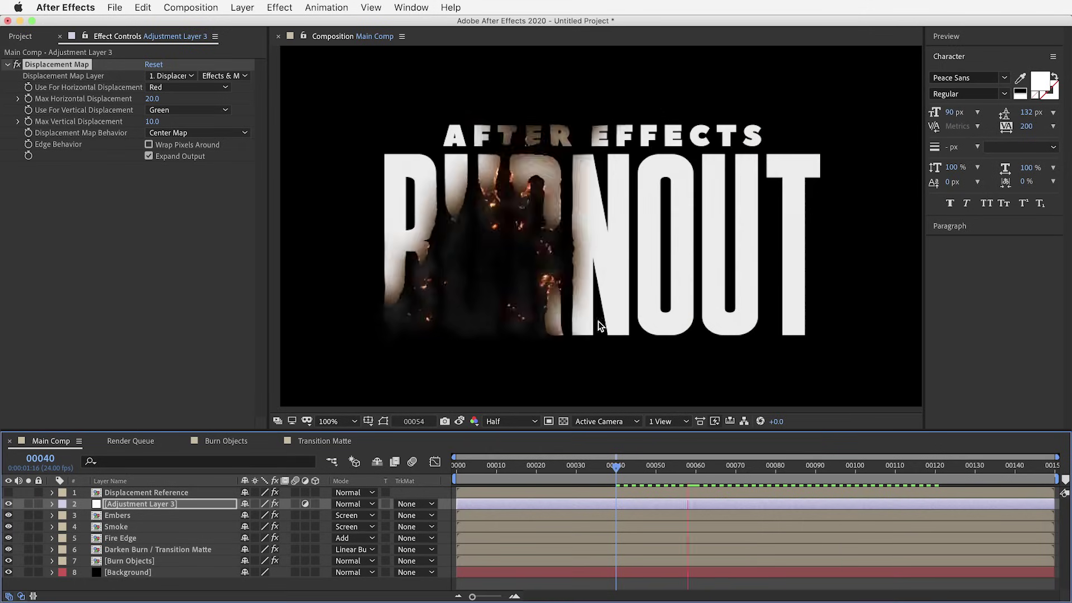
{"action": "key", "text": "space"}
{"action": "scroll", "coordinate": [525, 204], "scroll_direction": "up", "scroll_amount": 2}
{"action": "left_click_drag", "start_coordinate": [521, 204], "coordinate": [583, 347]}
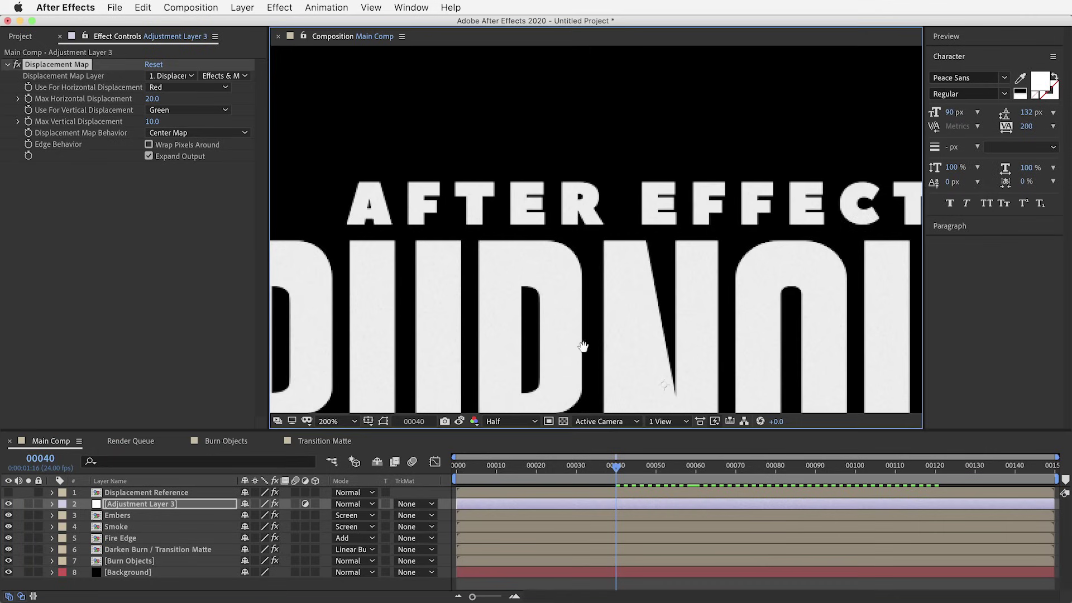
{"action": "mouse_move", "coordinate": [684, 471]}
{"action": "left_mouse_down"}
{"action": "mouse_move", "coordinate": [730, 472]}
{"action": "mouse_move", "coordinate": [671, 474]}
{"action": "mouse_move", "coordinate": [758, 482]}
{"action": "mouse_move", "coordinate": [664, 481]}
{"action": "left_mouse_up"}
{"action": "key", "text": "space"}
{"action": "key", "text": "space"}
{"action": "scroll", "coordinate": [645, 387], "scroll_direction": "down", "scroll_amount": 2}
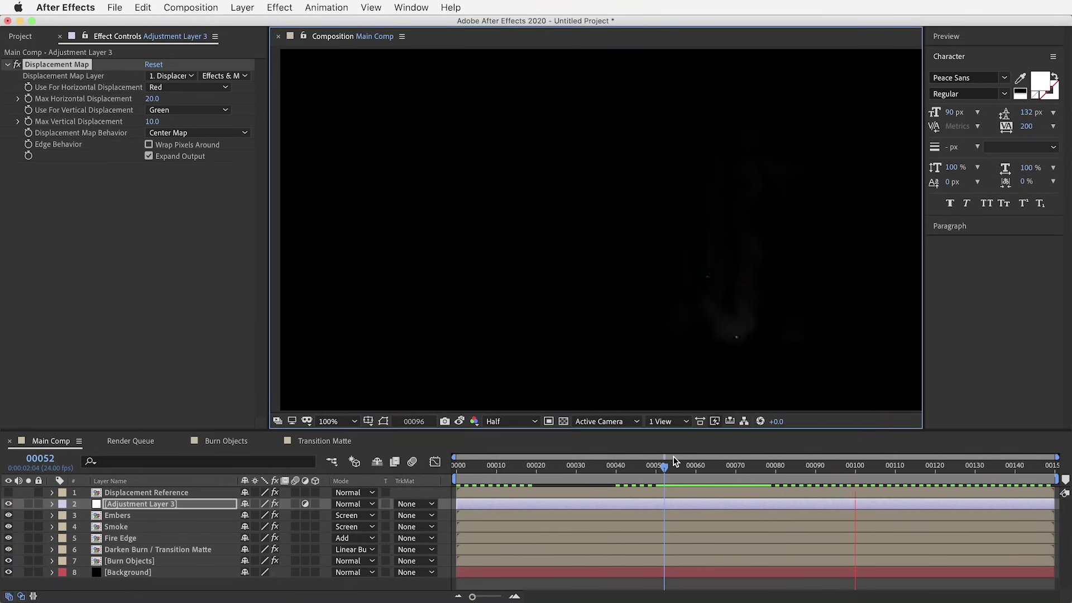
{"action": "key", "text": "space"}
{"action": "left_click", "coordinate": [586, 470]}
{"action": "key", "text": "space"}
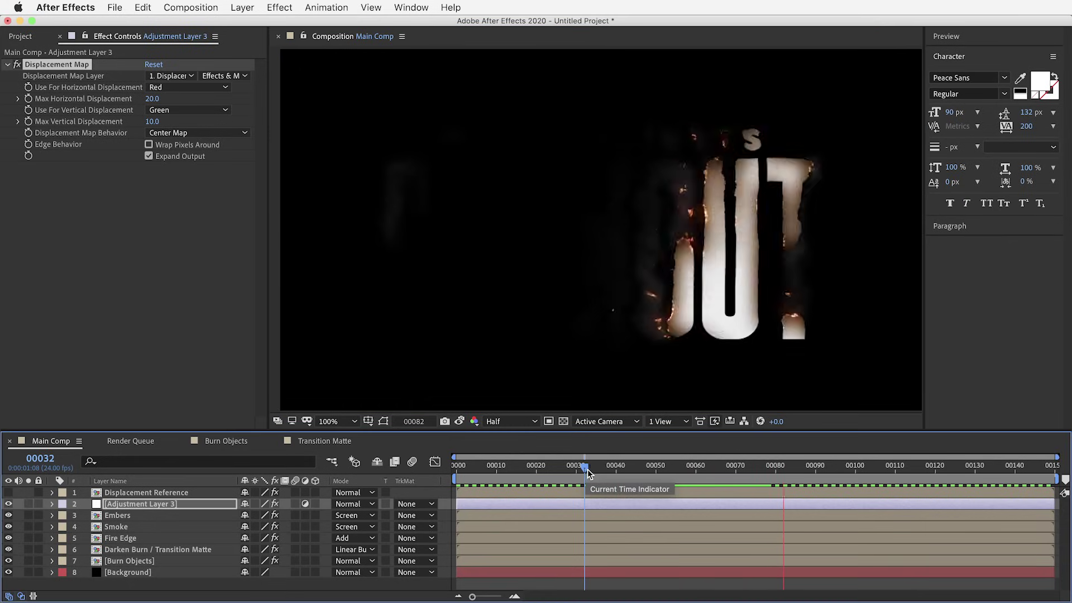
{"action": "left_click_drag", "start_coordinate": [699, 468], "coordinate": [678, 474]}
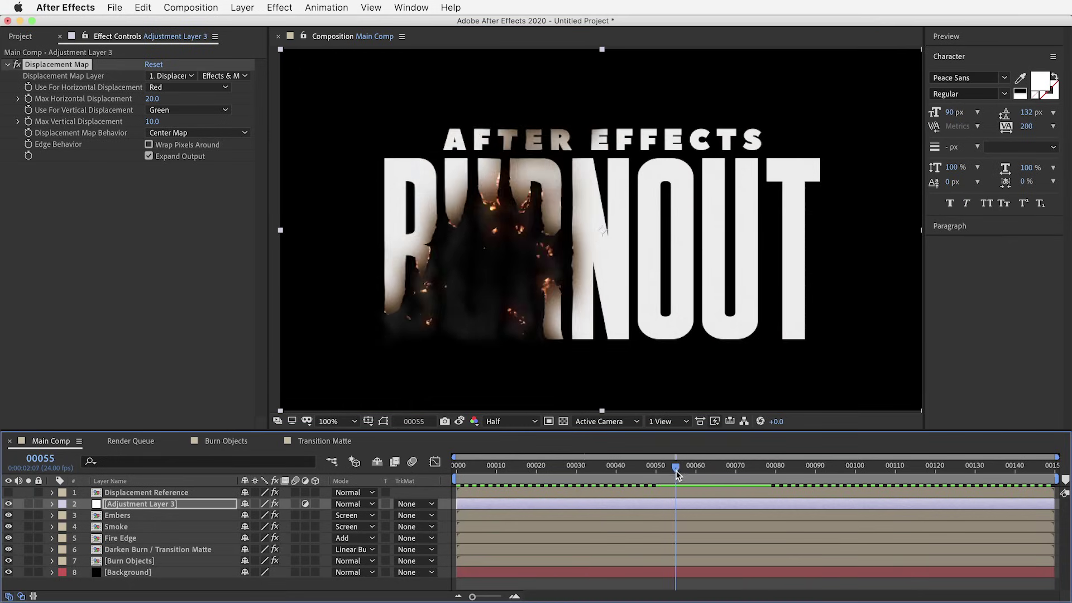
Add a black (000000) comp-size solid directly above the displacement adjustment layer
{"action": "left_click", "coordinate": [145, 494]}
{"action": "left_click", "coordinate": [152, 503]}
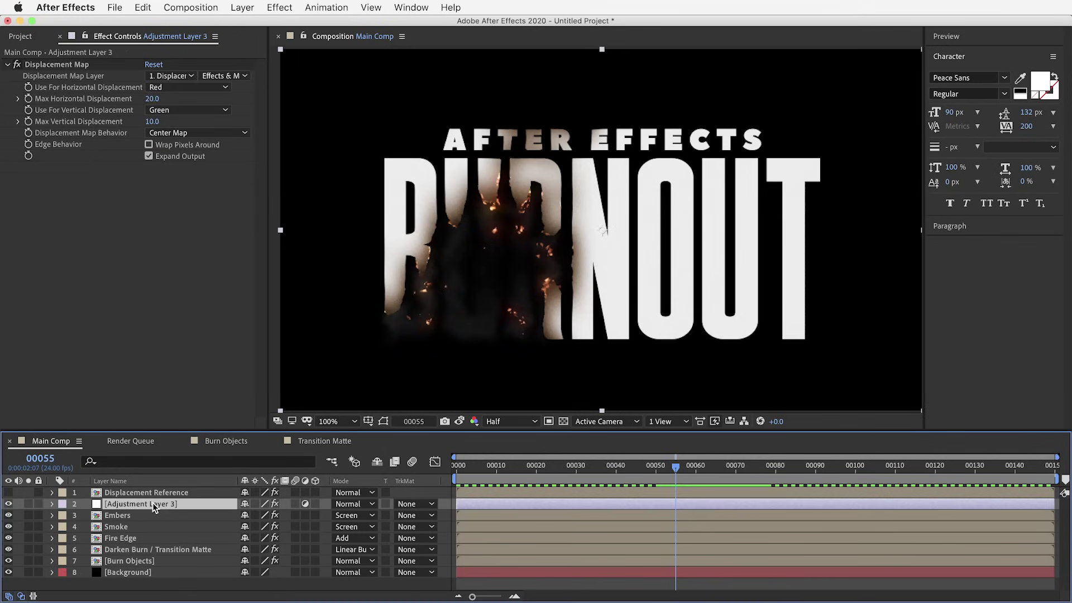
{"action": "left_click", "coordinate": [241, 8]}
{"action": "mouse_move", "coordinate": [276, 25]}
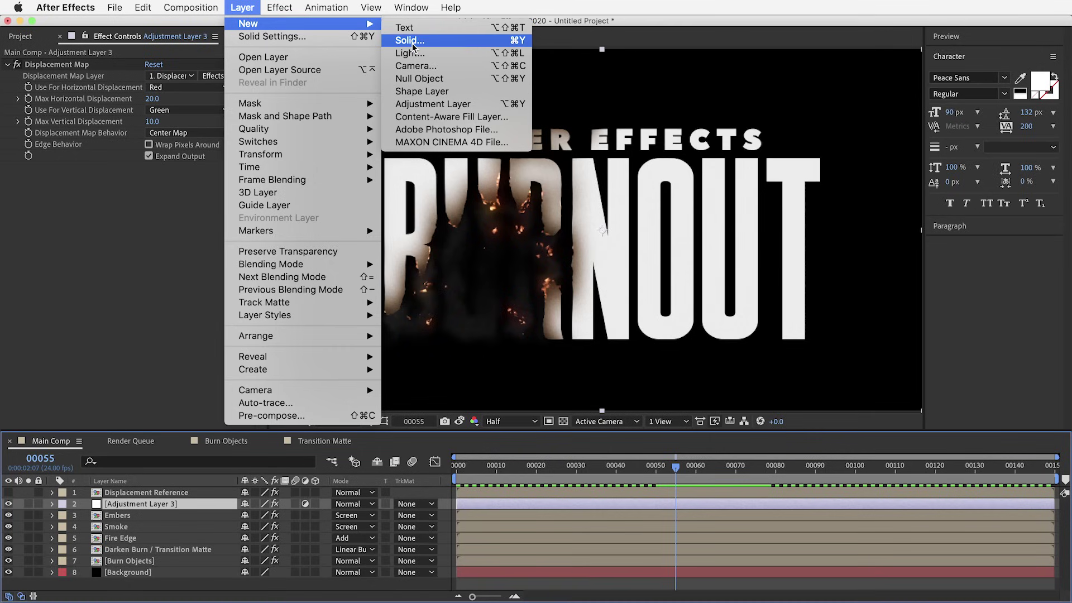
{"action": "left_click", "coordinate": [460, 42]}
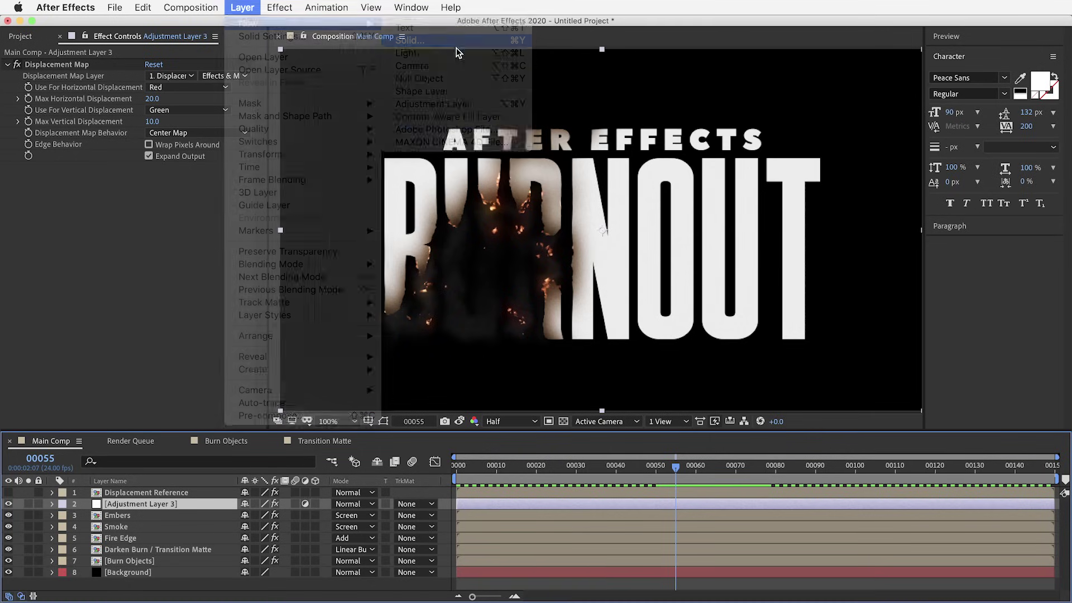
{"action": "left_click", "coordinate": [469, 320]}
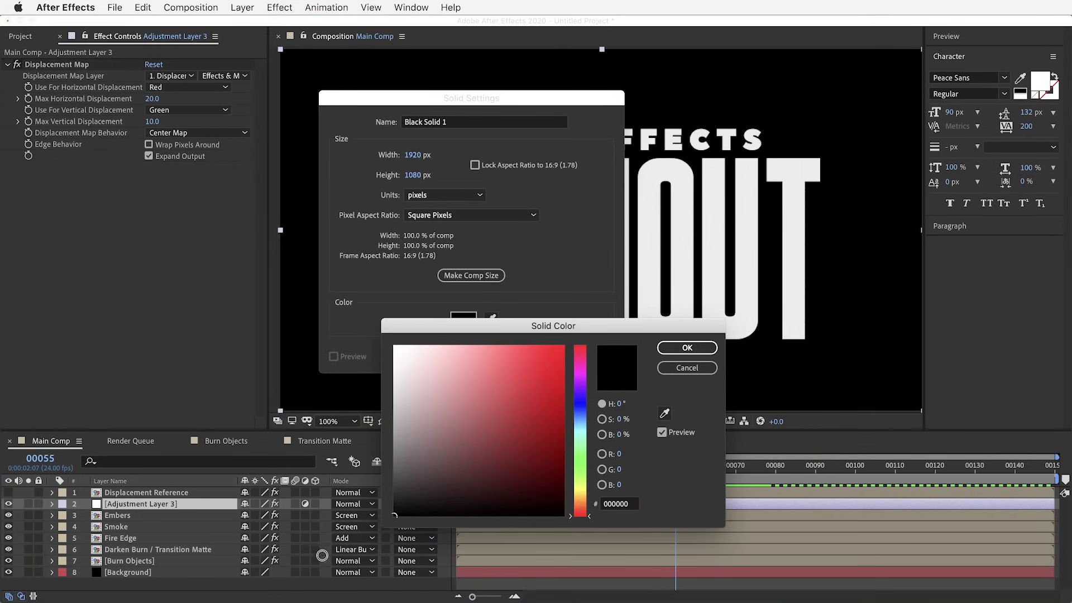
{"action": "key", "text": "Return"}
{"action": "left_click", "coordinate": [585, 355]}
Keyframe the black solid's Opacity from 100% at frame 0 to 0% at frame 40 and trim the layer's end there
{"action": "key", "text": "Home"}
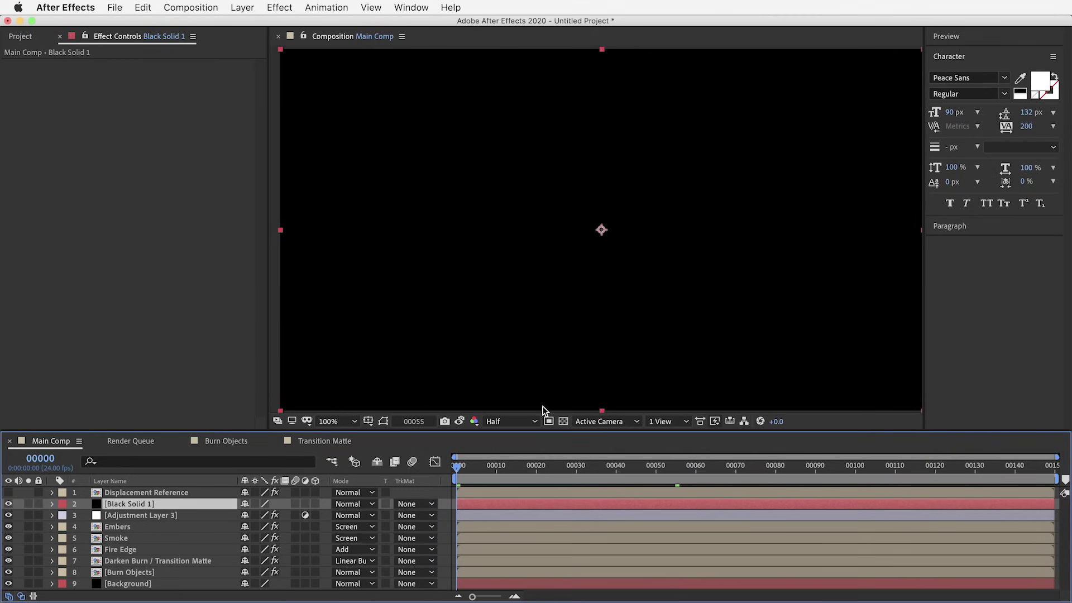
{"action": "key", "text": "t"}
{"action": "left_click", "coordinate": [85, 515]}
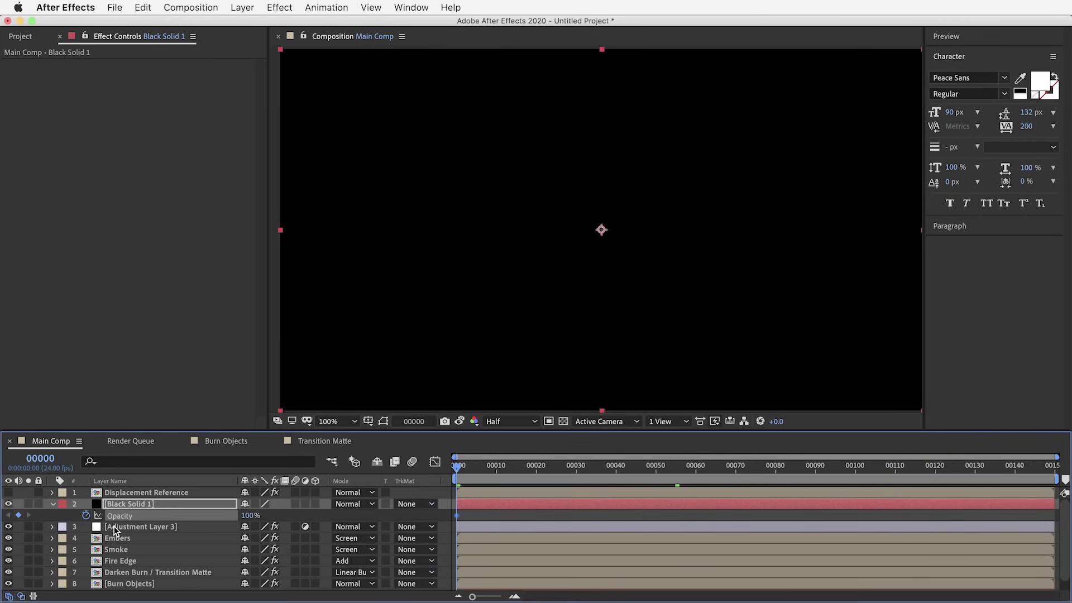
{"action": "left_click", "coordinate": [608, 465]}
{"action": "left_click_drag", "start_coordinate": [608, 466], "coordinate": [614, 467]}
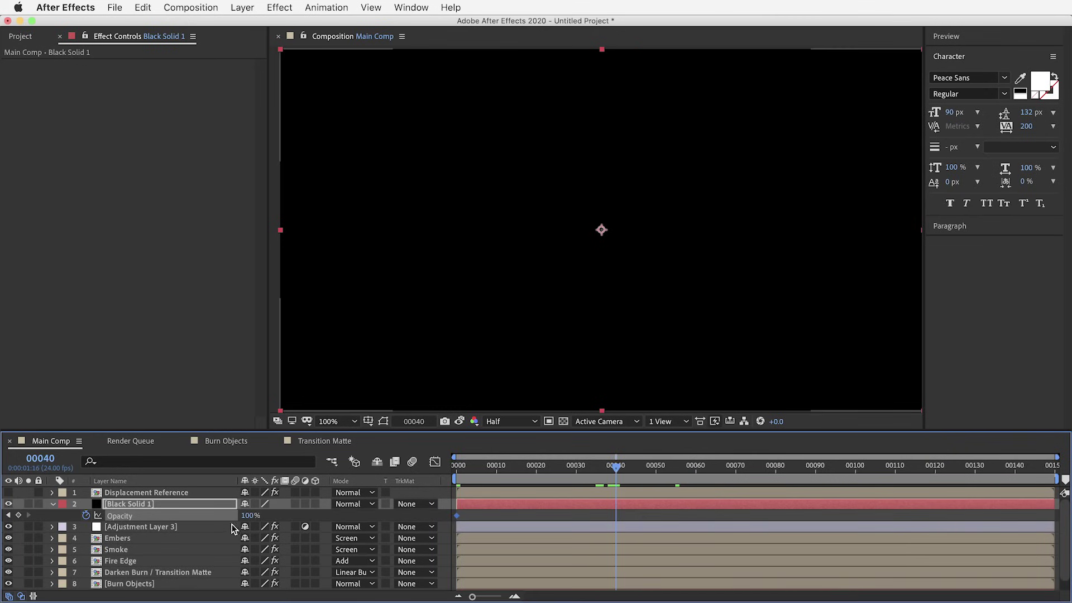
{"action": "left_click", "coordinate": [249, 516]}
{"action": "type", "text": "0"}
{"action": "key", "text": "Return"}
{"action": "key", "text": "alt+]"}
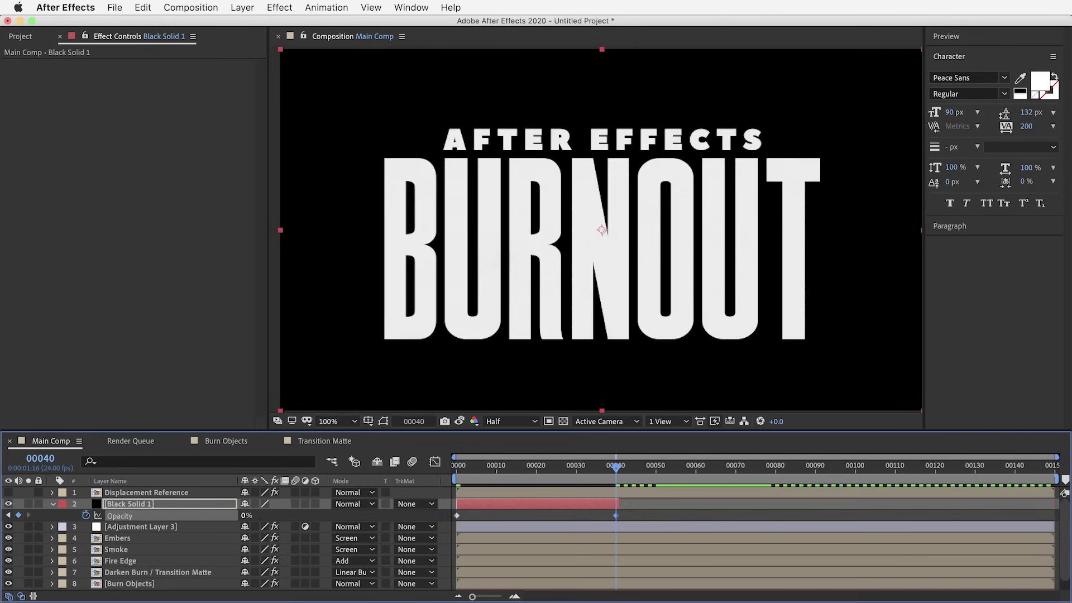
Add an adjustment layer above the black solid and apply Gaussian Blur with Blurriness 200
{"action": "left_click_drag", "start_coordinate": [513, 471], "coordinate": [635, 470]}
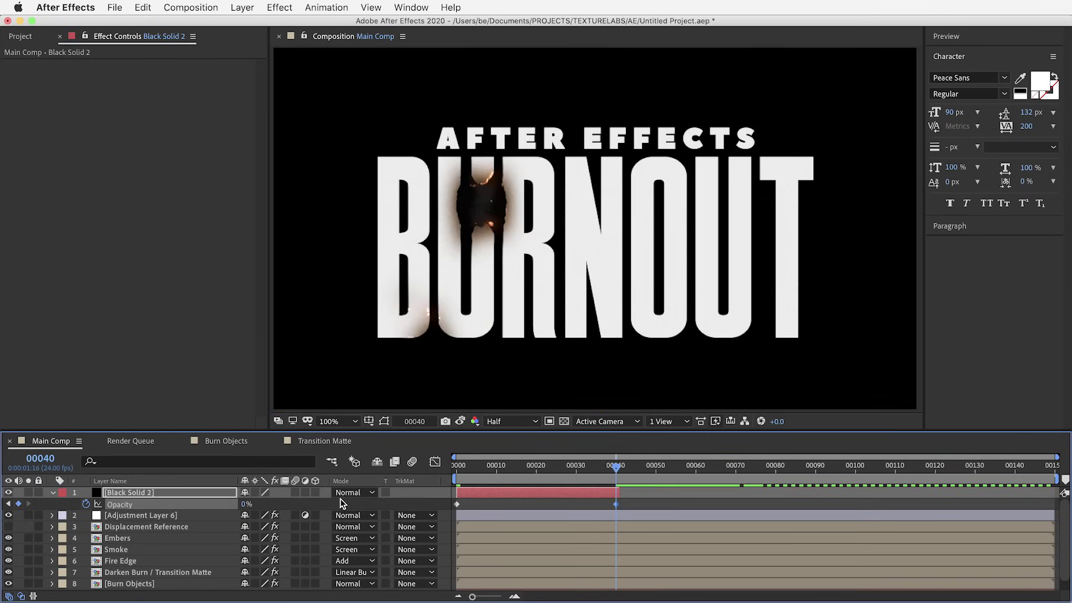
{"action": "left_click_drag", "start_coordinate": [564, 472], "coordinate": [664, 470]}
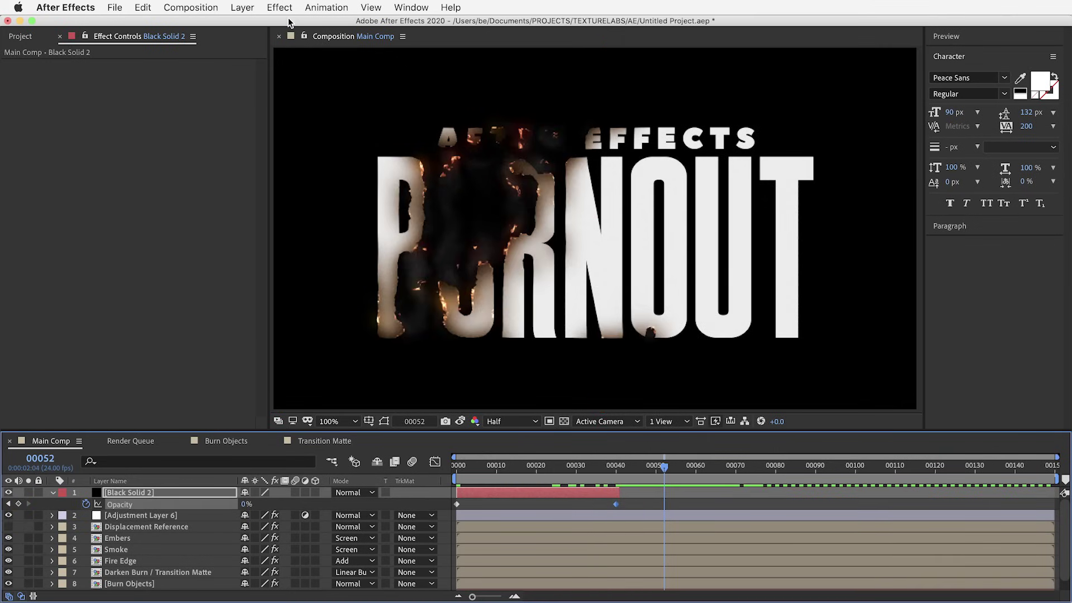
{"action": "left_click", "coordinate": [245, 7]}
{"action": "mouse_move", "coordinate": [262, 21]}
{"action": "left_click", "coordinate": [441, 100]}
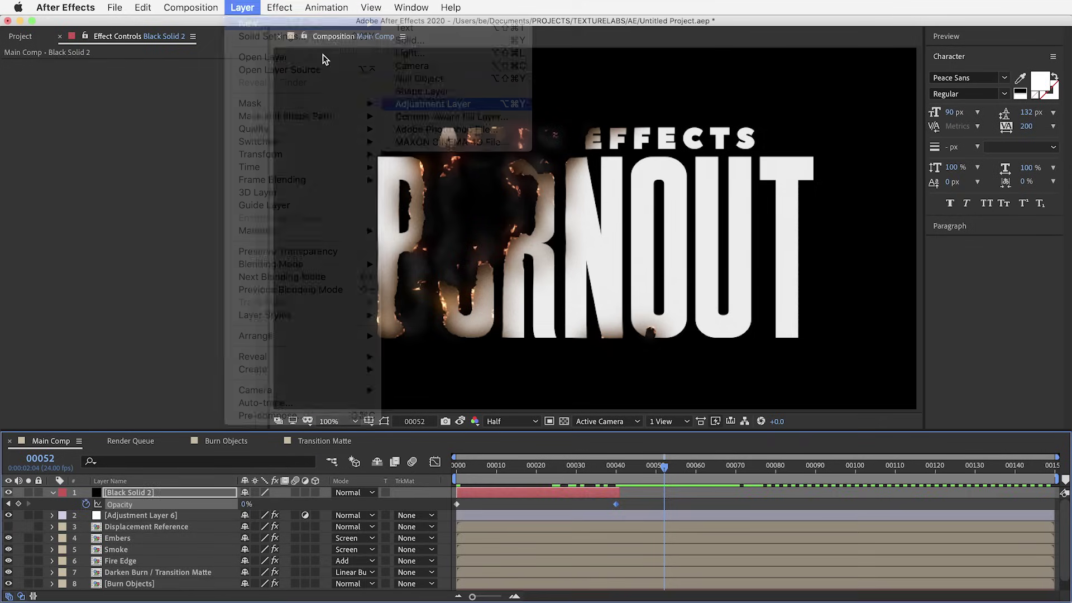
{"action": "left_click", "coordinate": [279, 7]}
{"action": "mouse_move", "coordinate": [324, 95]}
{"action": "left_click", "coordinate": [476, 233]}
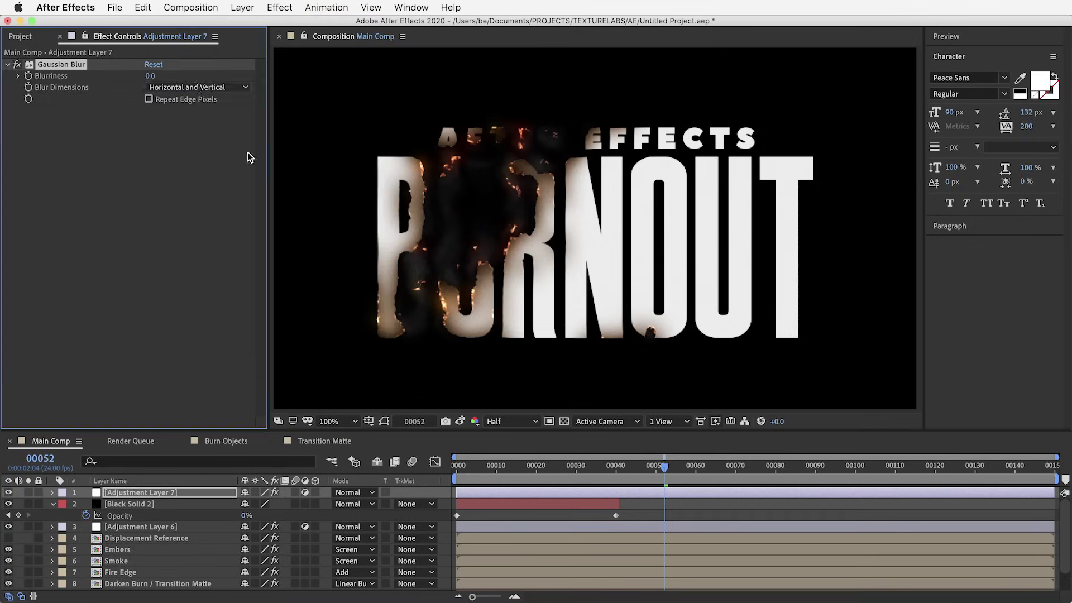
{"action": "left_click", "coordinate": [150, 76]}
{"action": "type", "text": "200"}
{"action": "key", "text": "Return"}
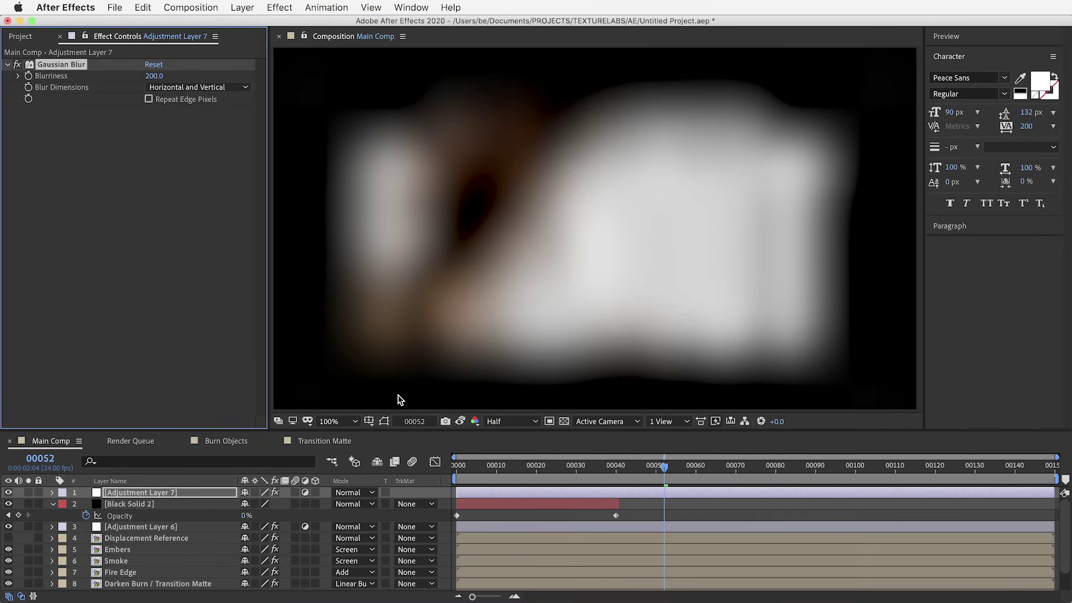
Set the blurred adjustment layer's blending mode to Screen and its Opacity to 15%
{"action": "left_click", "coordinate": [352, 492]}
{"action": "left_click", "coordinate": [347, 218]}
{"action": "key", "text": "t"}
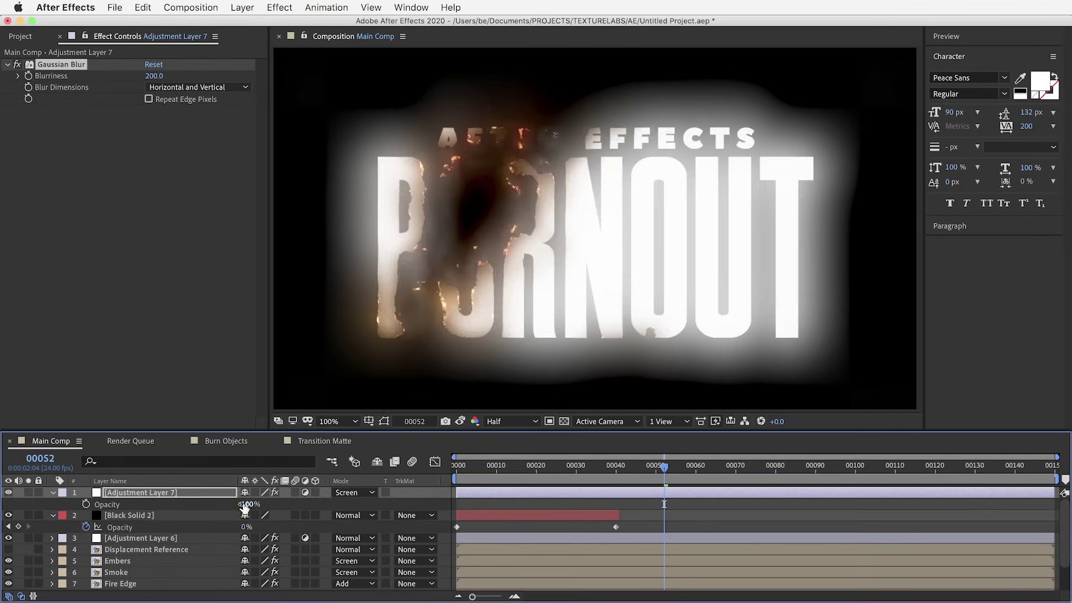
{"action": "left_click", "coordinate": [248, 504]}
{"action": "type", "text": "15"}
{"action": "key", "text": "Return"}
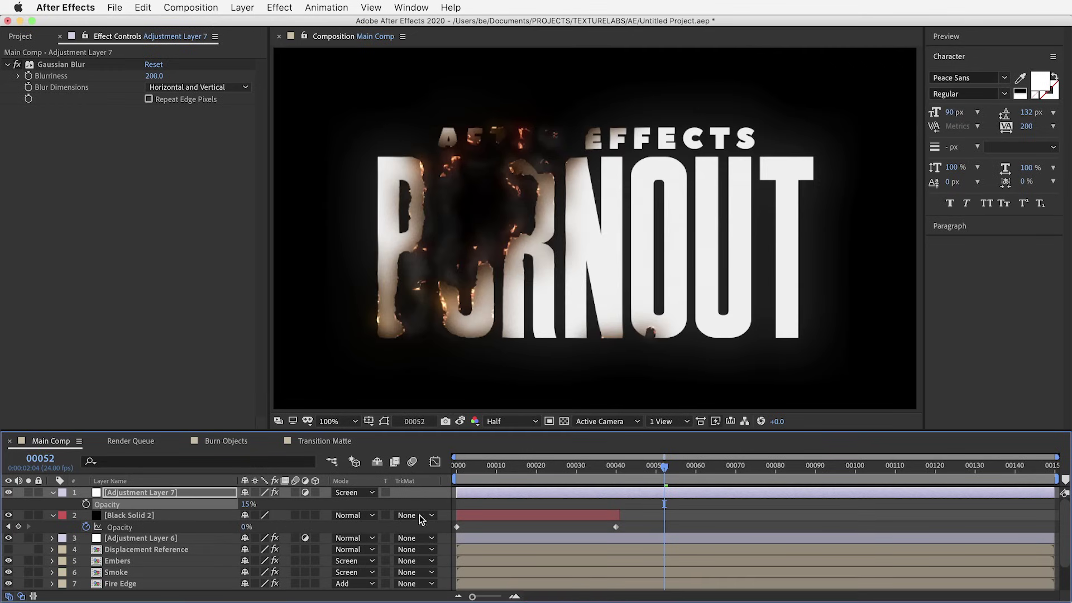
Compare the title at frame 55 with the blurred glow adjustment layer shown and hidden
{"action": "left_click_drag", "start_coordinate": [661, 473], "coordinate": [673, 472]}
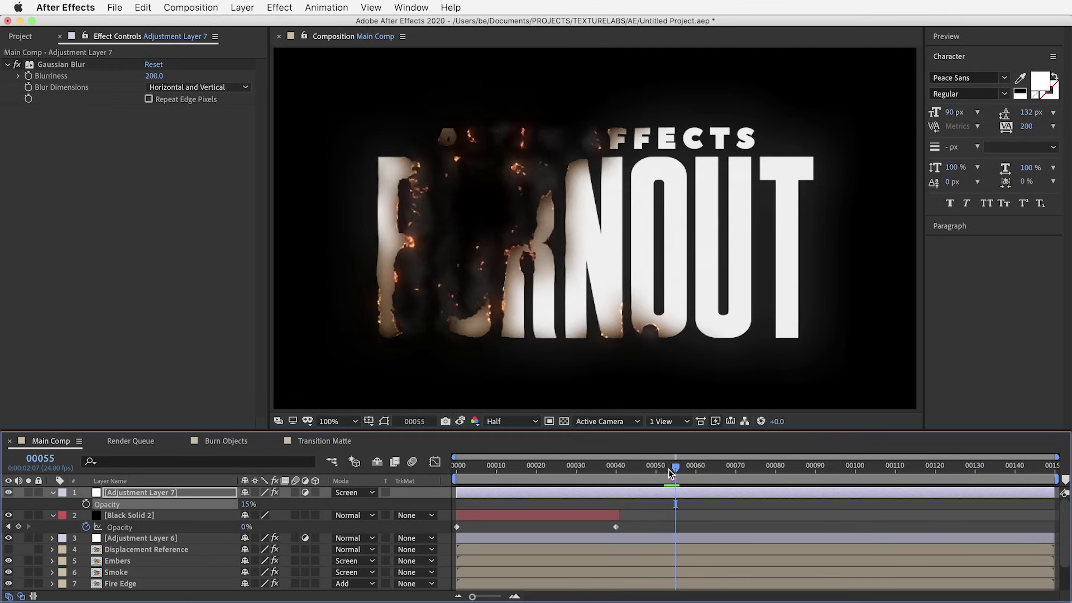
{"action": "left_click", "coordinate": [8, 492]}
{"action": "left_click", "coordinate": [9, 493]}
{"action": "left_click", "coordinate": [9, 492]}
{"action": "left_click", "coordinate": [9, 492]}
{"action": "left_click", "coordinate": [9, 492]}
{"action": "left_click", "coordinate": [8, 492]}
{"action": "left_click_drag", "start_coordinate": [497, 281], "coordinate": [494, 280]}
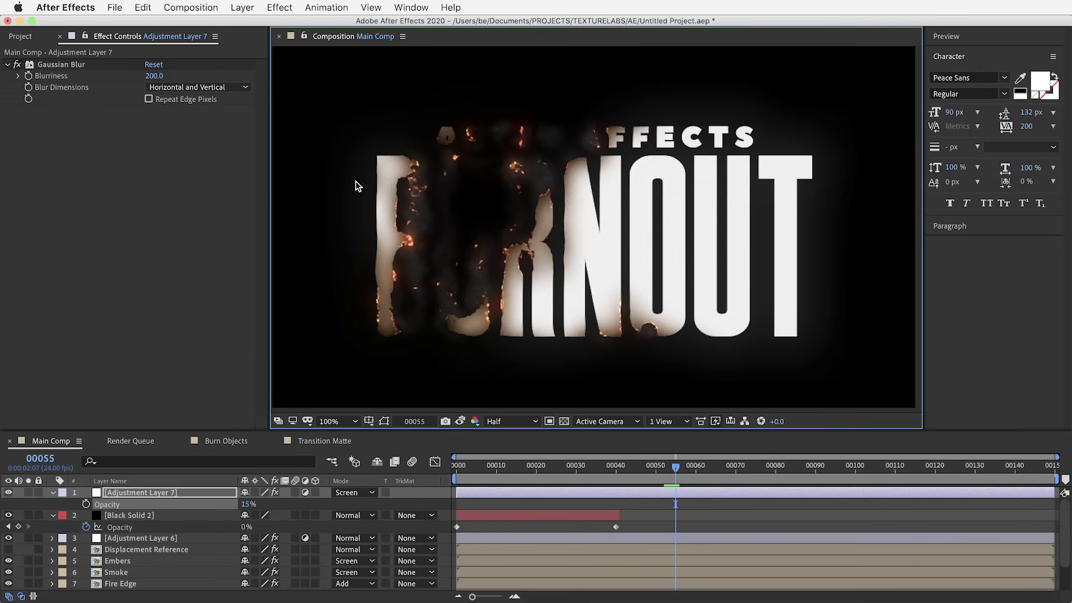
Add a new adjustment layer at the top of Main Comp and apply the Transform effect
{"action": "left_click", "coordinate": [243, 7]}
{"action": "mouse_move", "coordinate": [268, 20]}
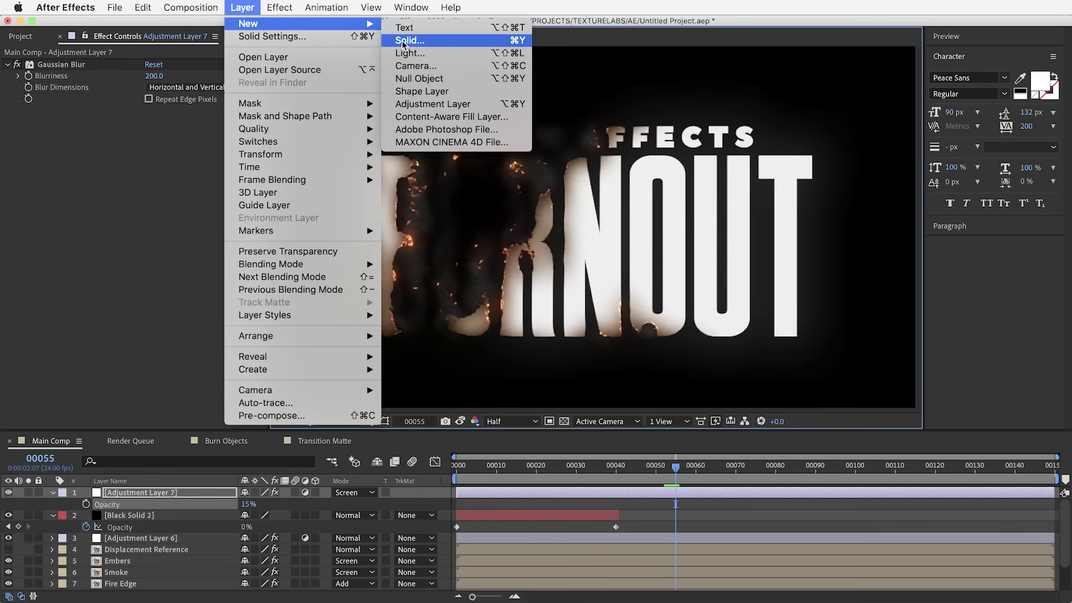
{"action": "left_click", "coordinate": [447, 100]}
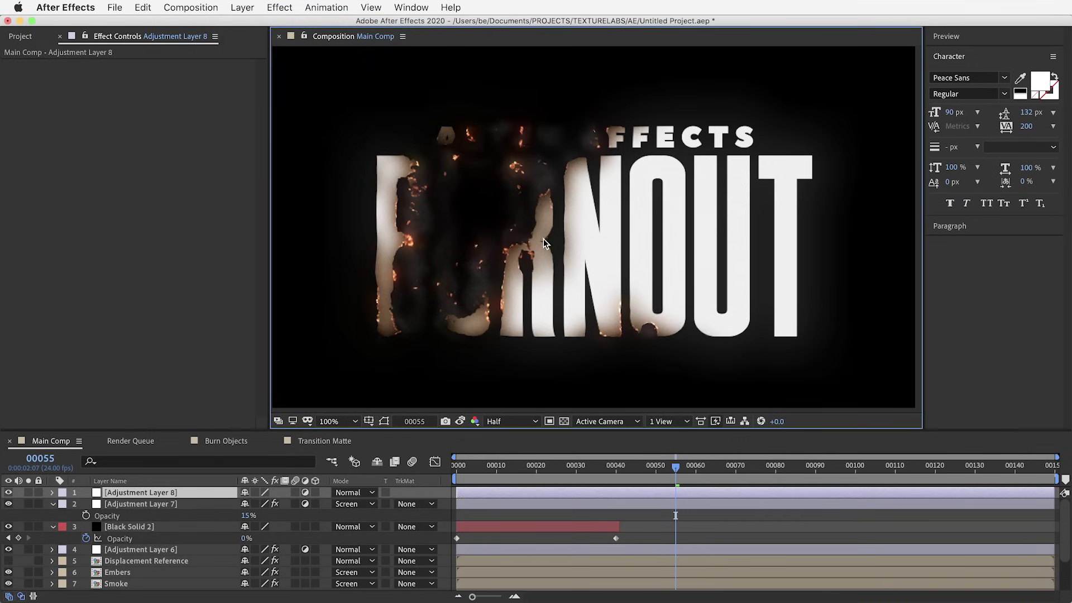
{"action": "left_click", "coordinate": [279, 8]}
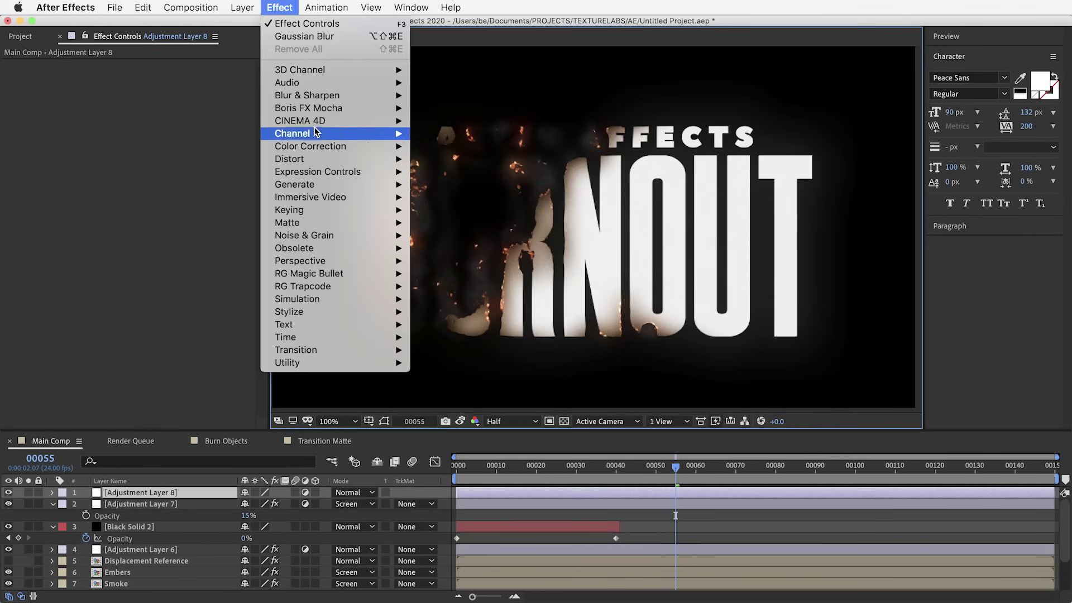
{"action": "mouse_move", "coordinate": [322, 165]}
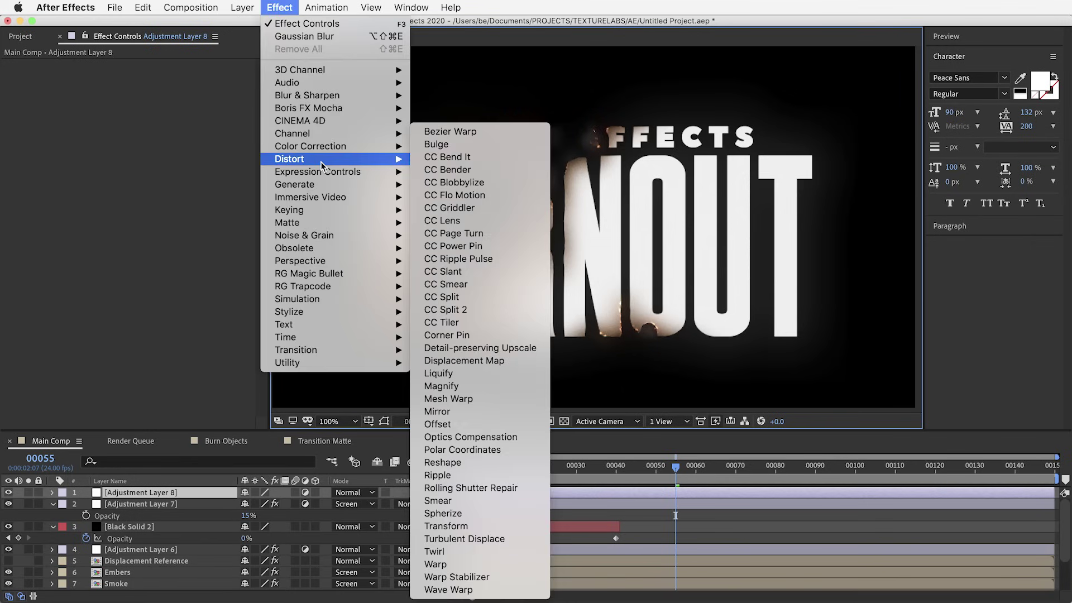
{"action": "left_click", "coordinate": [517, 527]}
Keyframe the Transform effect's Scale from 110 at frame 0 to 100 at frame 120
{"action": "left_click_drag", "start_coordinate": [576, 474], "coordinate": [439, 471]}
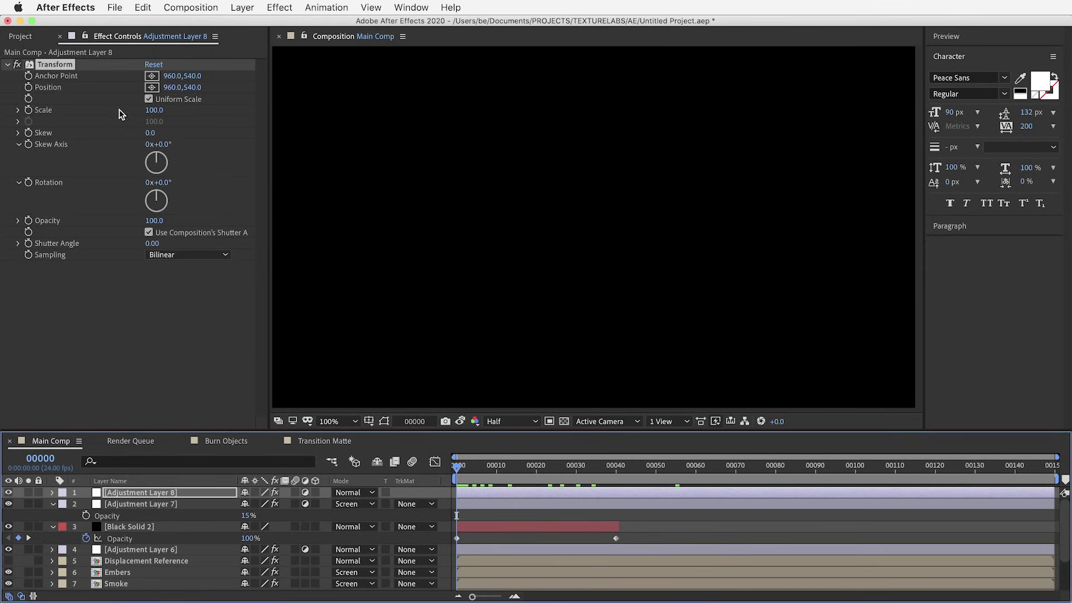
{"action": "left_click", "coordinate": [154, 111]}
{"action": "type", "text": "11"}
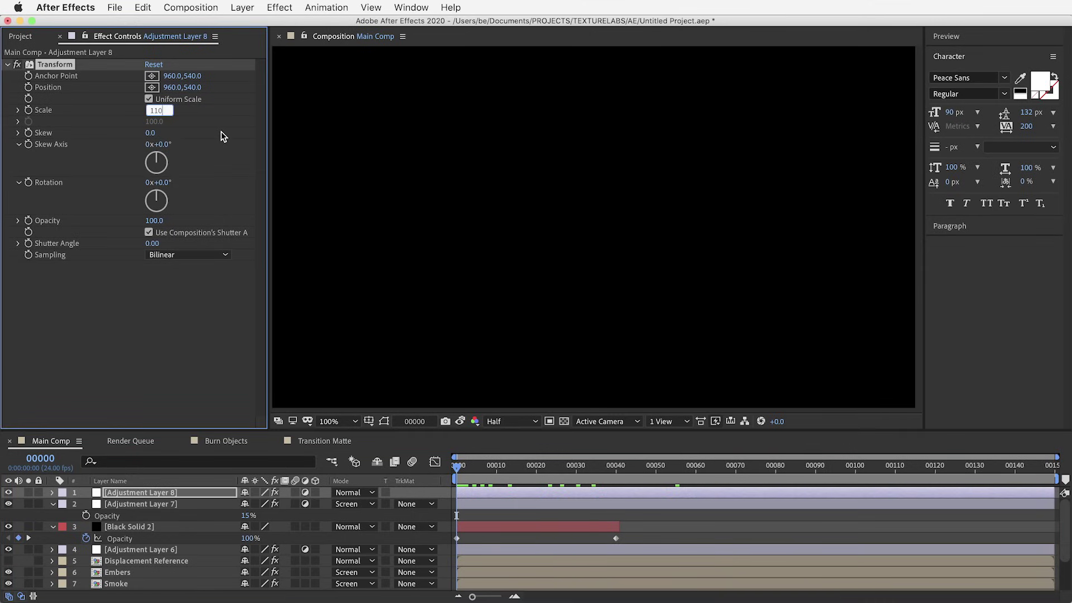
{"action": "type", "text": "0"}
{"action": "key", "text": "Return"}
{"action": "left_click", "coordinate": [28, 111]}
{"action": "left_click_drag", "start_coordinate": [663, 470], "coordinate": [936, 472]}
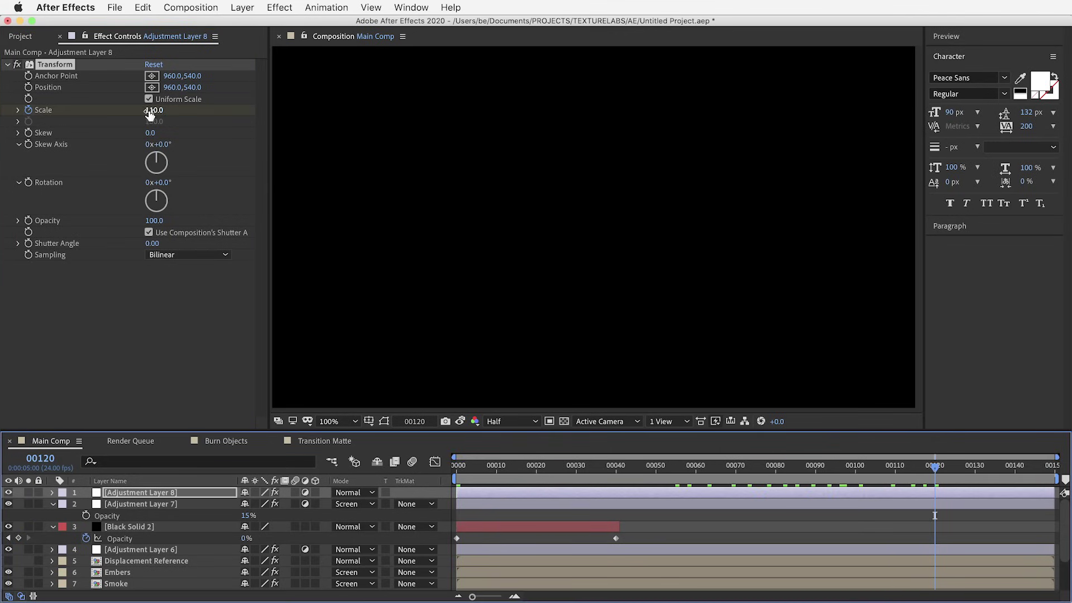
{"action": "left_click", "coordinate": [154, 110]}
{"action": "type", "text": "1"}
{"action": "key", "text": "Return"}
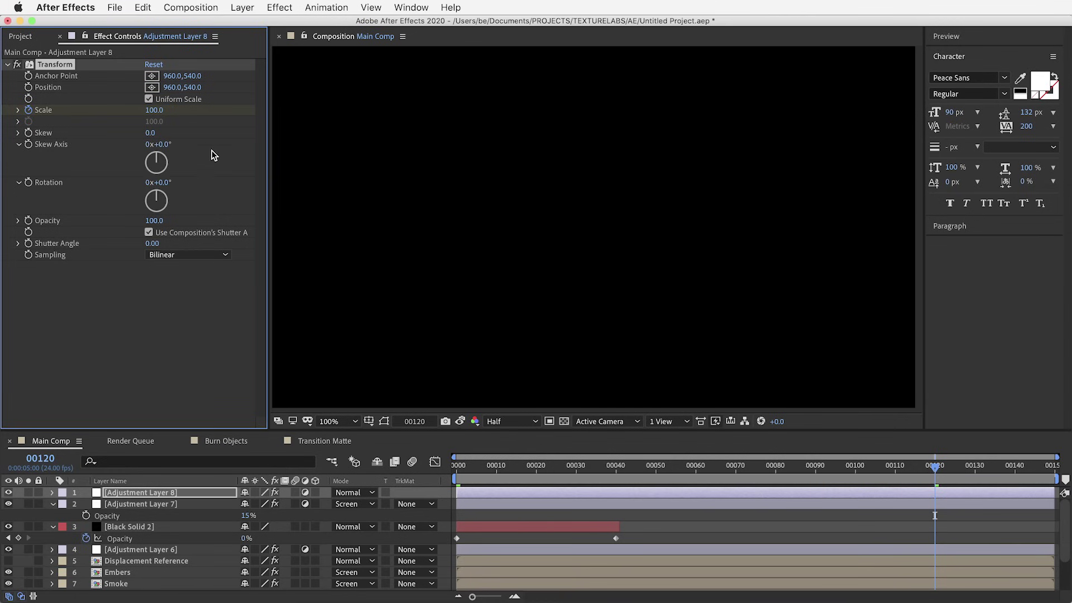
Apply CC Vignette to the top adjustment layer with an Amount of 250, judging it at frame 45
{"action": "left_click_drag", "start_coordinate": [830, 465], "coordinate": [636, 474]}
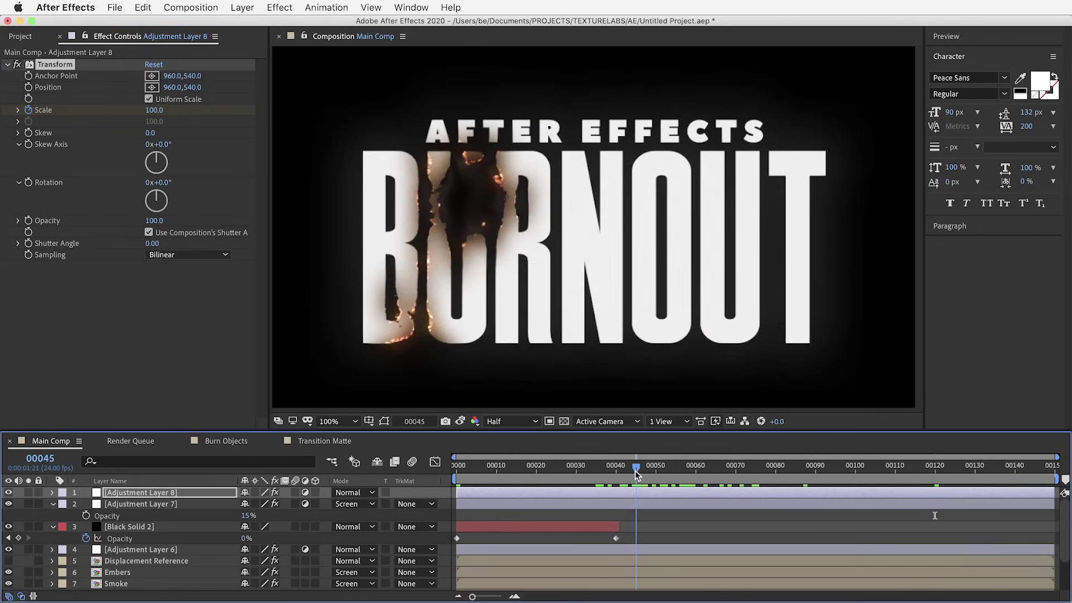
{"action": "left_click", "coordinate": [279, 7]}
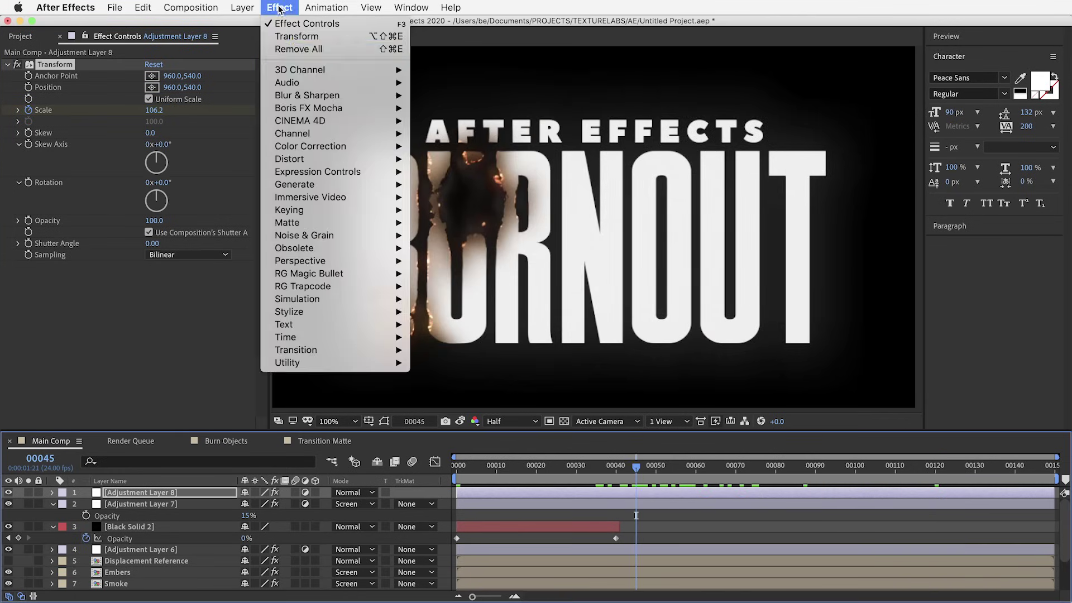
{"action": "mouse_move", "coordinate": [343, 321]}
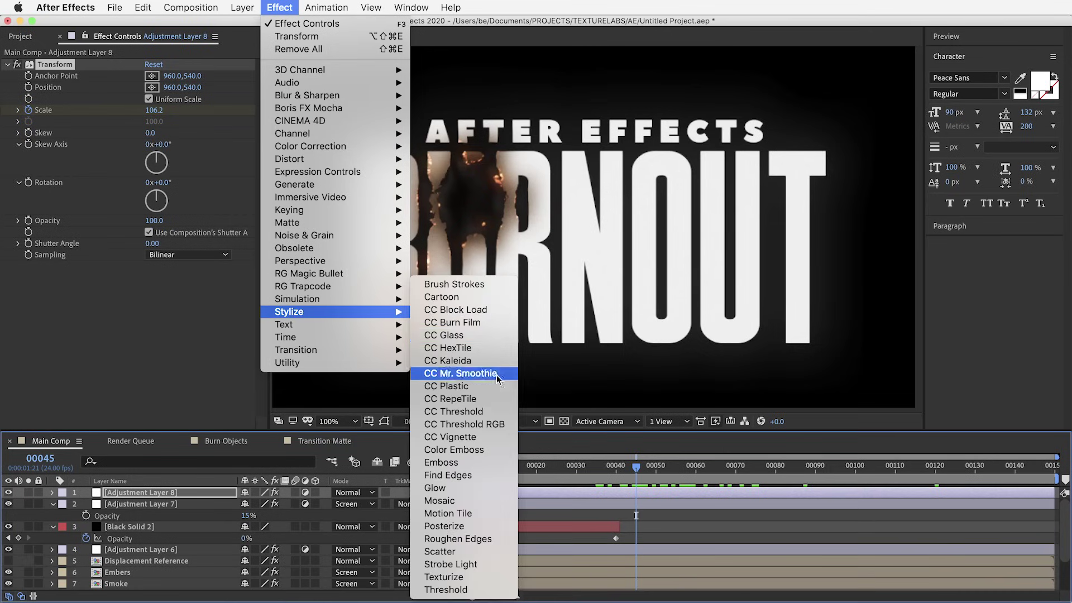
{"action": "left_click", "coordinate": [481, 437]}
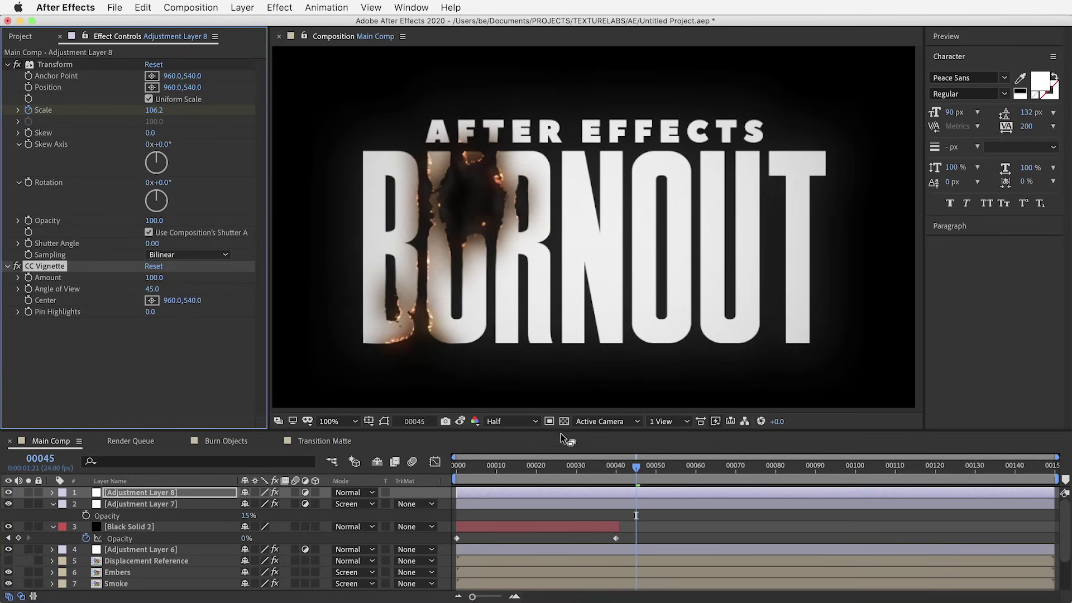
{"action": "left_click", "coordinate": [154, 278]}
{"action": "type", "text": "250"}
{"action": "key", "text": "Return"}
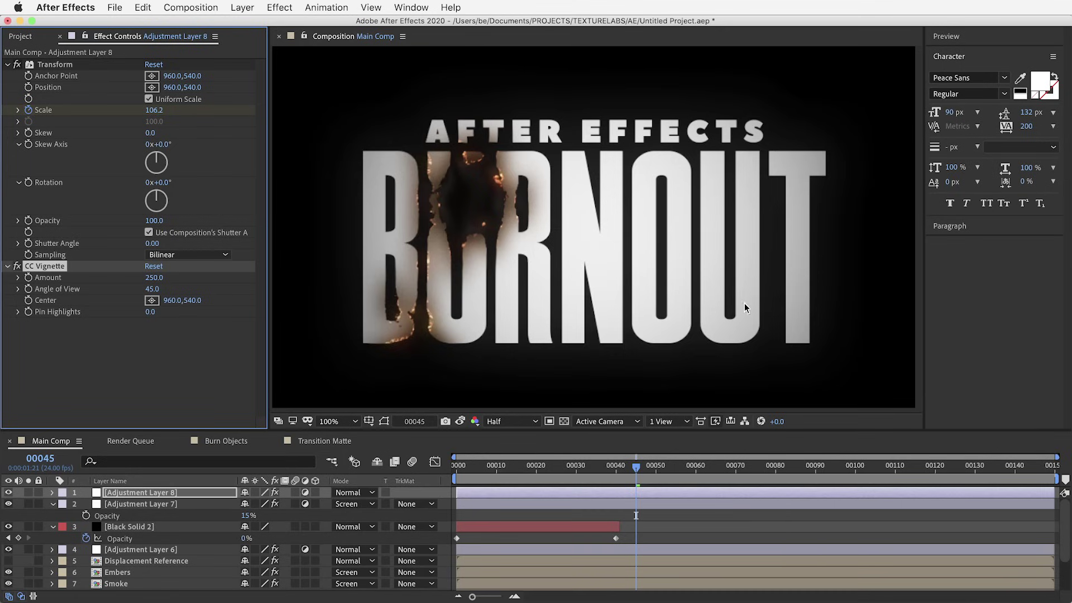
Set the preview resolution to Full and apply Noise at 5% to the top adjustment layer
{"action": "left_click", "coordinate": [502, 422]}
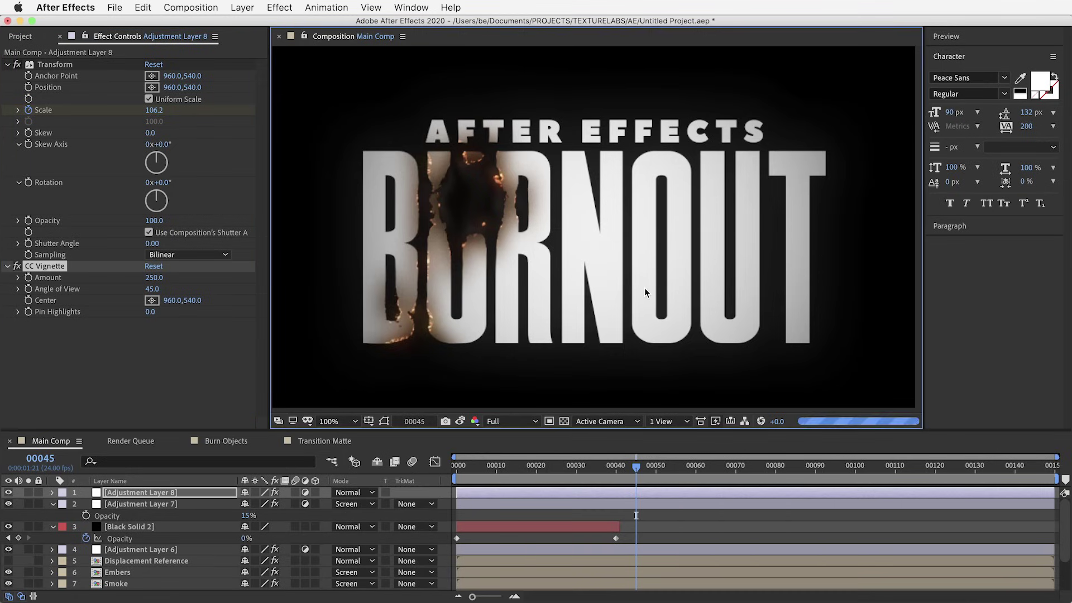
{"action": "scroll", "coordinate": [645, 293], "scroll_direction": "up", "scroll_amount": 2}
{"action": "scroll", "coordinate": [536, 232], "scroll_direction": "up", "scroll_amount": 2}
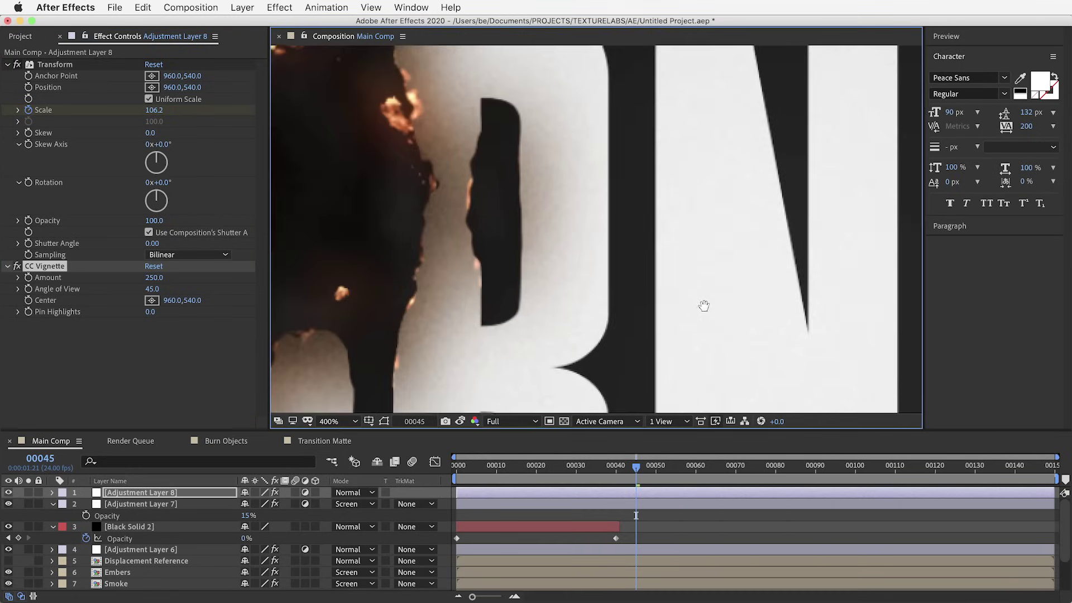
{"action": "left_click", "coordinate": [280, 8]}
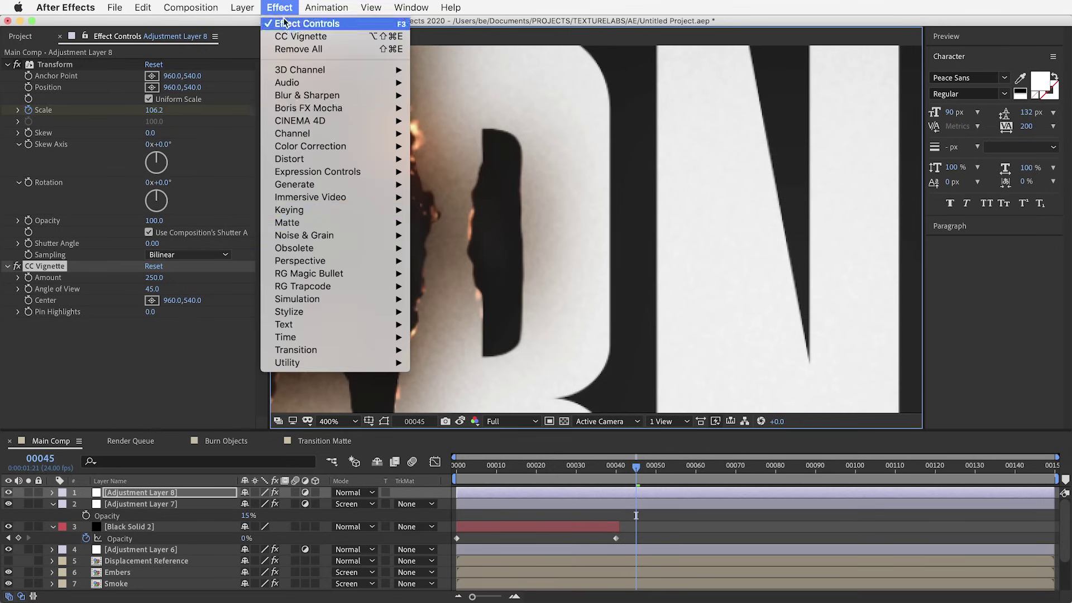
{"action": "mouse_move", "coordinate": [337, 237]}
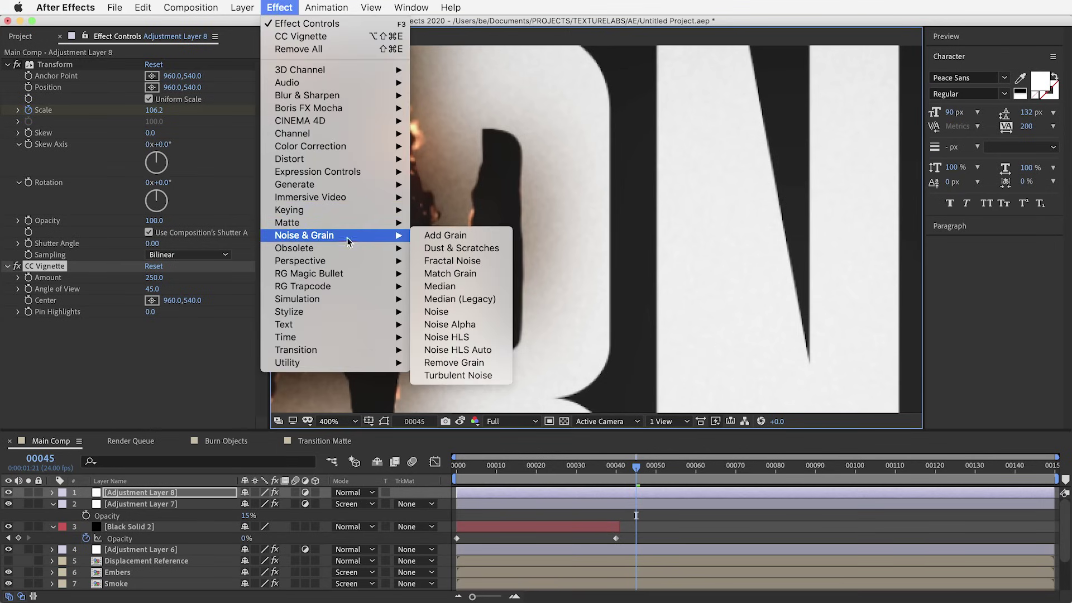
{"action": "left_click", "coordinate": [444, 314]}
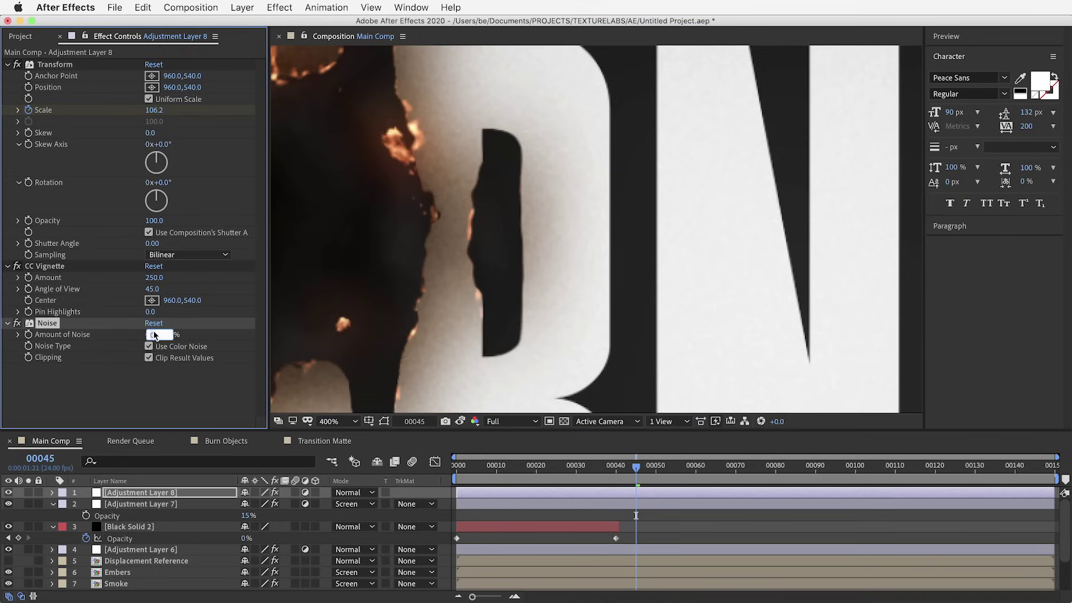
{"action": "key", "text": "Return"}
Apply Gaussian Blur with Blurriness 2 after the Noise effect on the top adjustment layer
{"action": "left_click", "coordinate": [279, 7]}
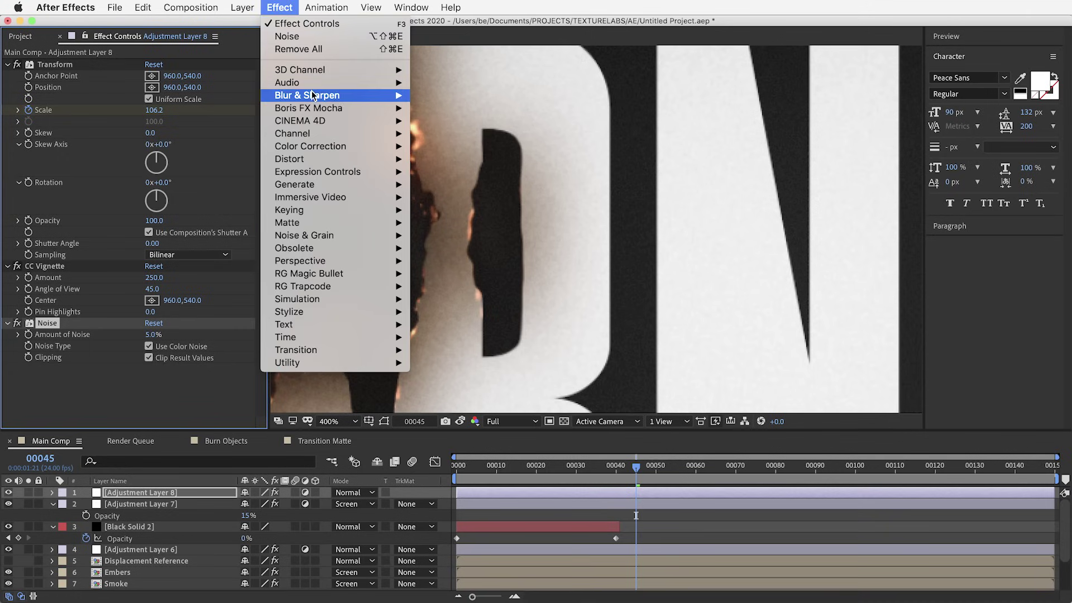
{"action": "mouse_move", "coordinate": [314, 96]}
{"action": "left_click", "coordinate": [453, 235]}
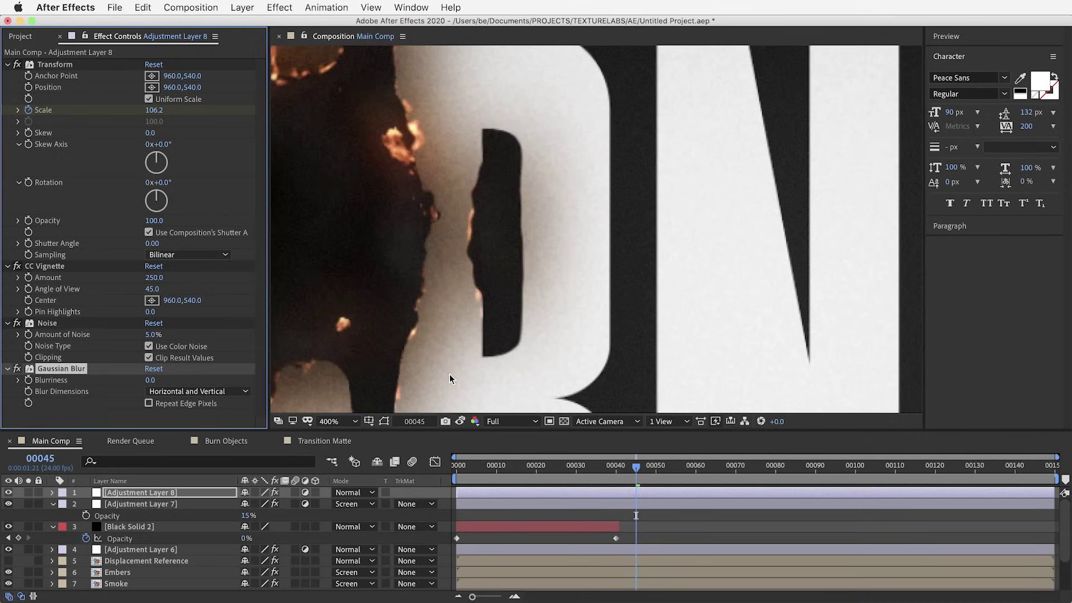
{"action": "left_click", "coordinate": [148, 380]}
{"action": "key", "text": "Return"}
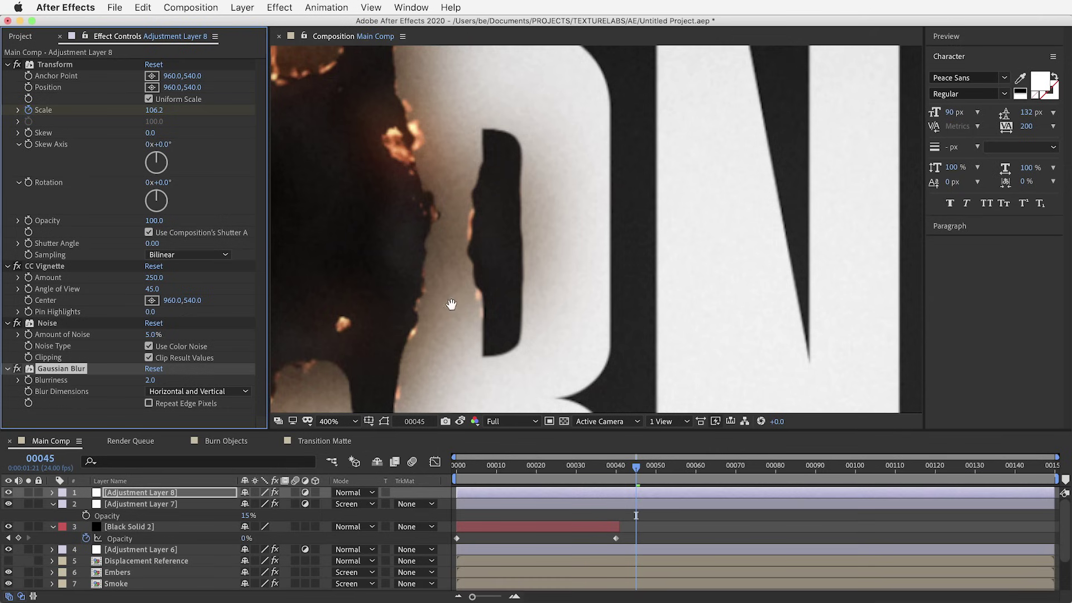
Apply Unsharp Mask to the top adjustment layer with Amount 100 and Radius 1.5
{"action": "left_click_drag", "start_coordinate": [451, 304], "coordinate": [482, 333]}
{"action": "left_click", "coordinate": [278, 8]}
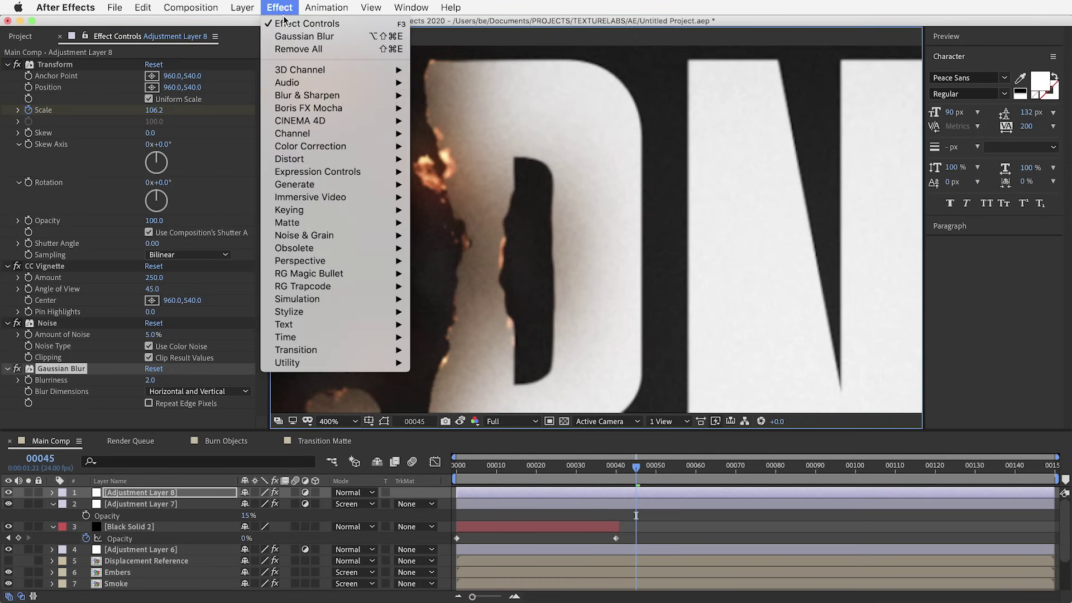
{"action": "mouse_move", "coordinate": [310, 99]}
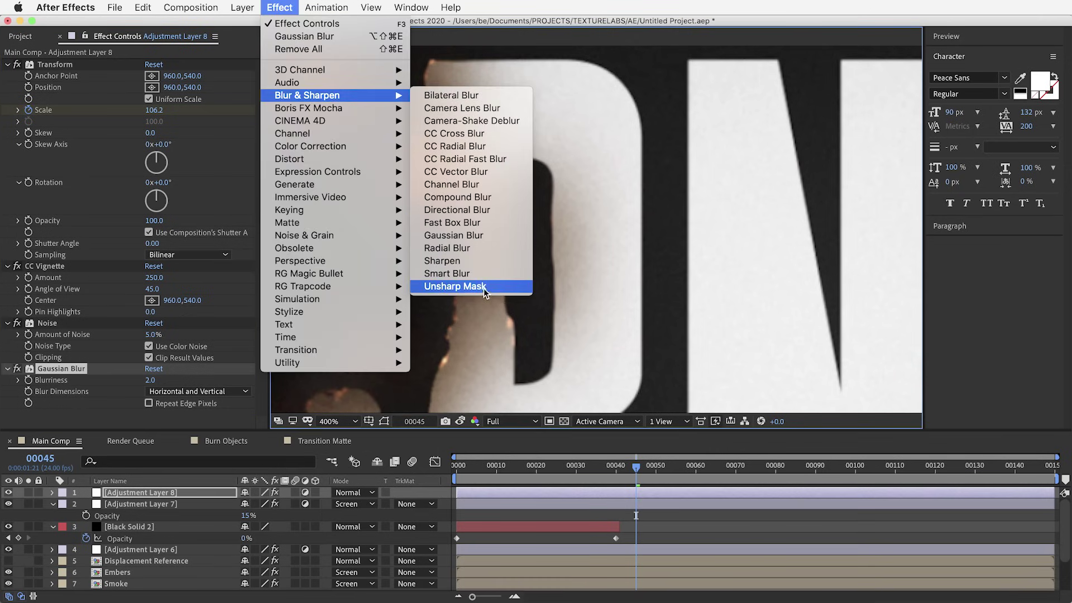
{"action": "left_click", "coordinate": [465, 288]}
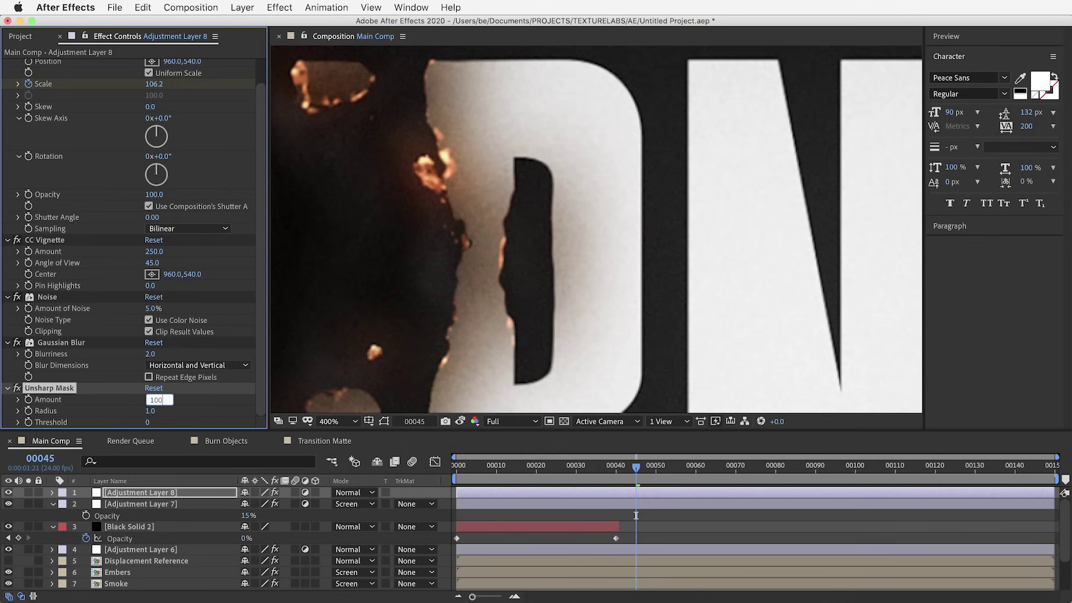
{"action": "key", "text": "Tab"}
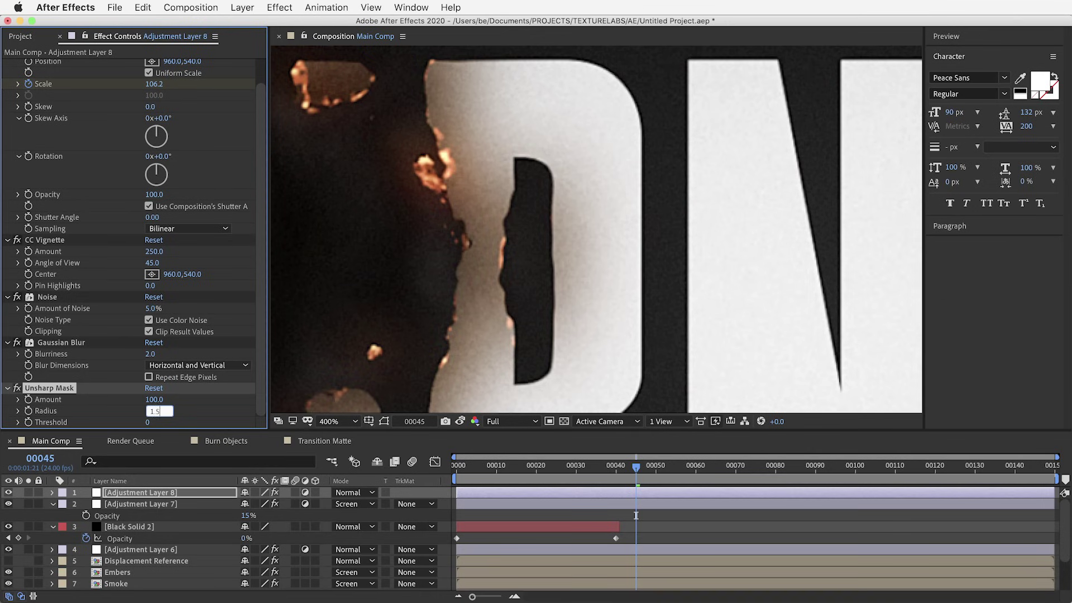
Play back the burning title in Main Comp from frame 45 and from frame 29
{"action": "scroll", "coordinate": [525, 272], "scroll_direction": "down", "scroll_amount": 2}
{"action": "left_click_drag", "start_coordinate": [636, 290], "coordinate": [584, 258]}
{"action": "key", "text": "space"}
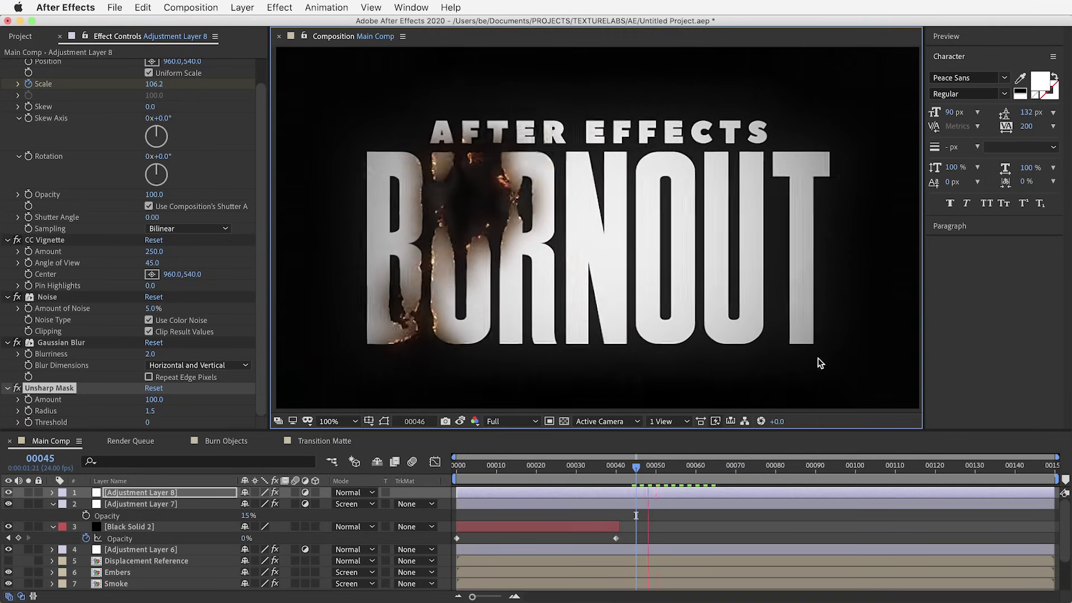
{"action": "left_click", "coordinate": [574, 467]}
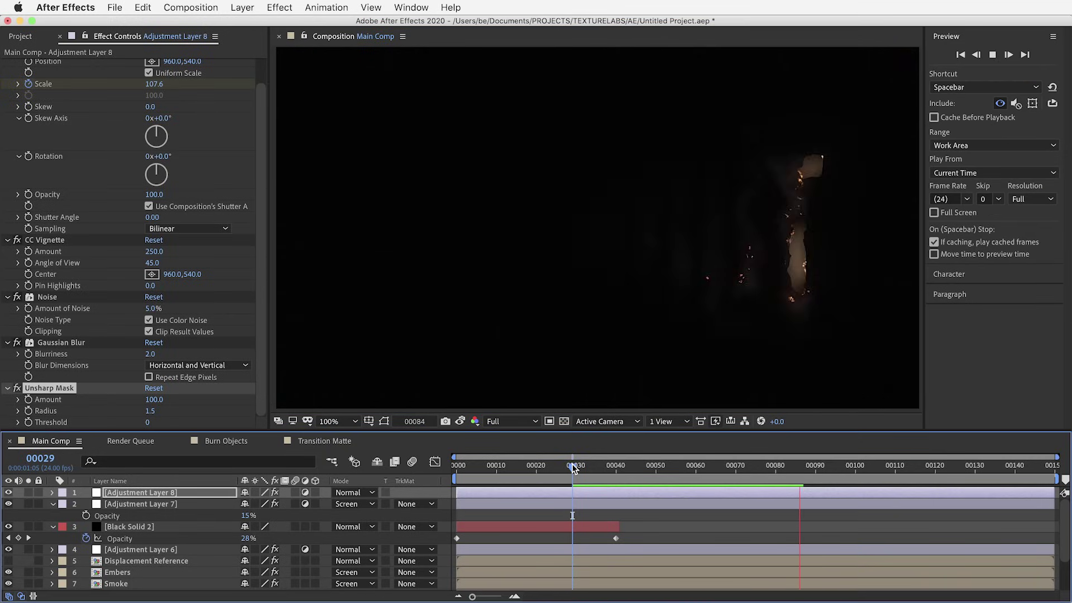
Replace the BURNOUT text in the Burn Objects comp with ANYTHING and preview the burn in Main Comp
{"action": "left_click", "coordinate": [236, 444]}
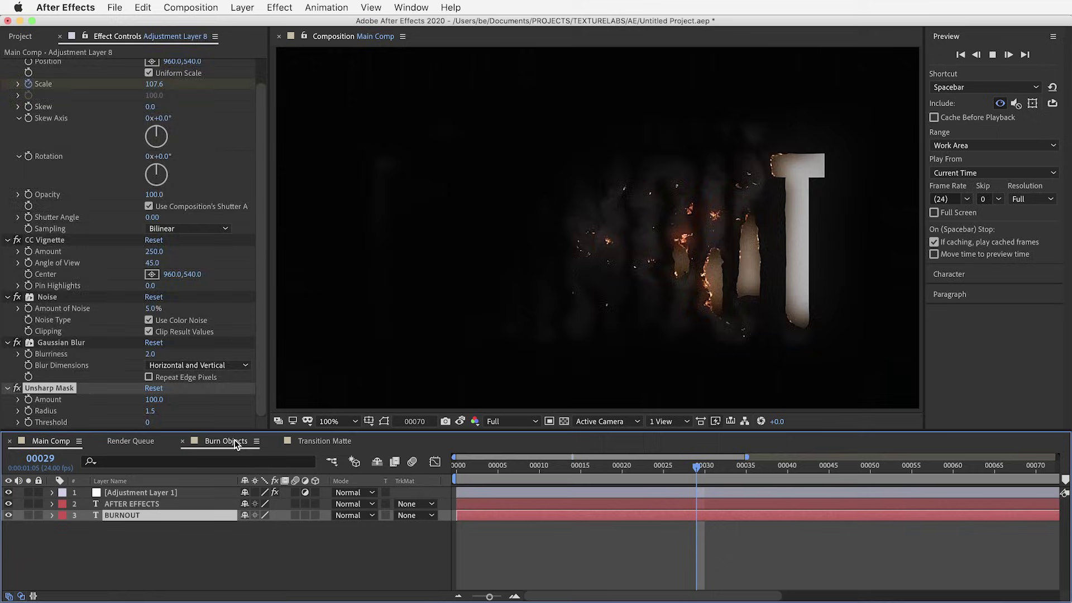
{"action": "double_click", "coordinate": [125, 516]}
{"action": "type", "text": "A"}
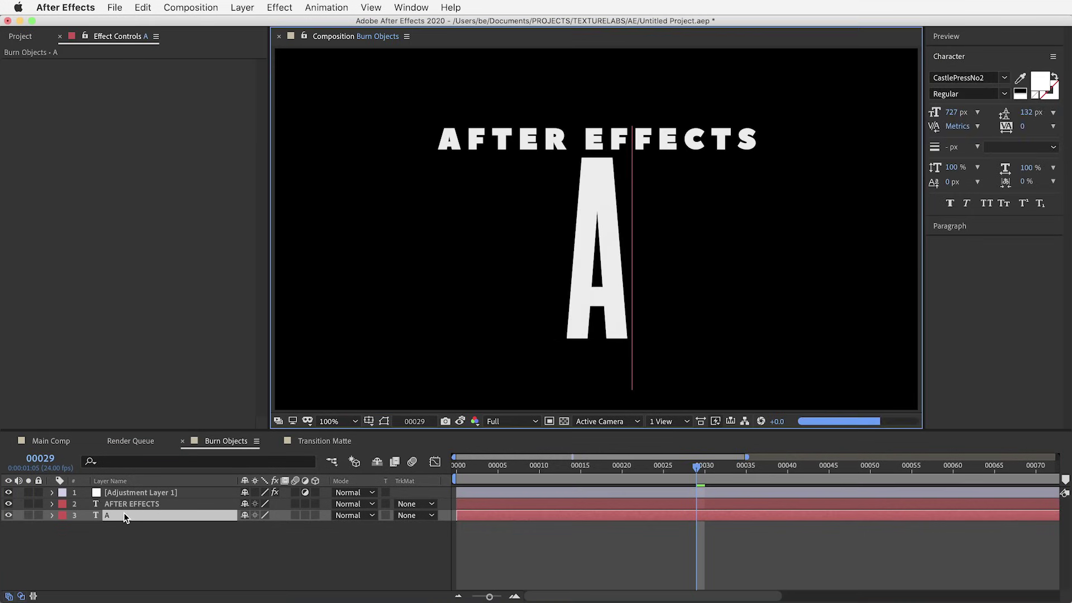
{"action": "type", "text": "NYTHING"}
{"action": "key", "text": "Escape"}
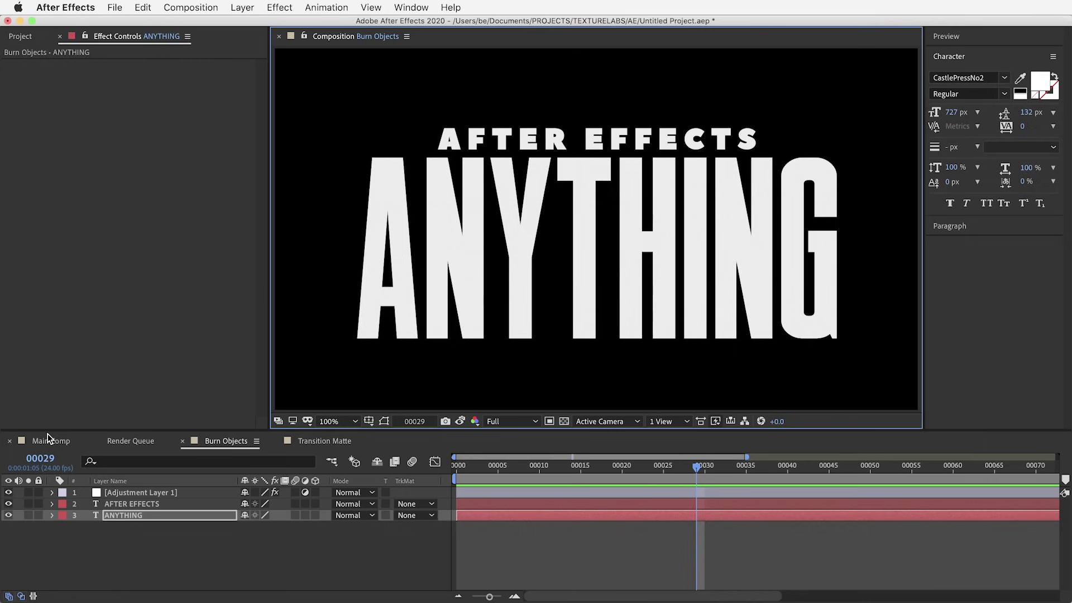
{"action": "left_click", "coordinate": [49, 439]}
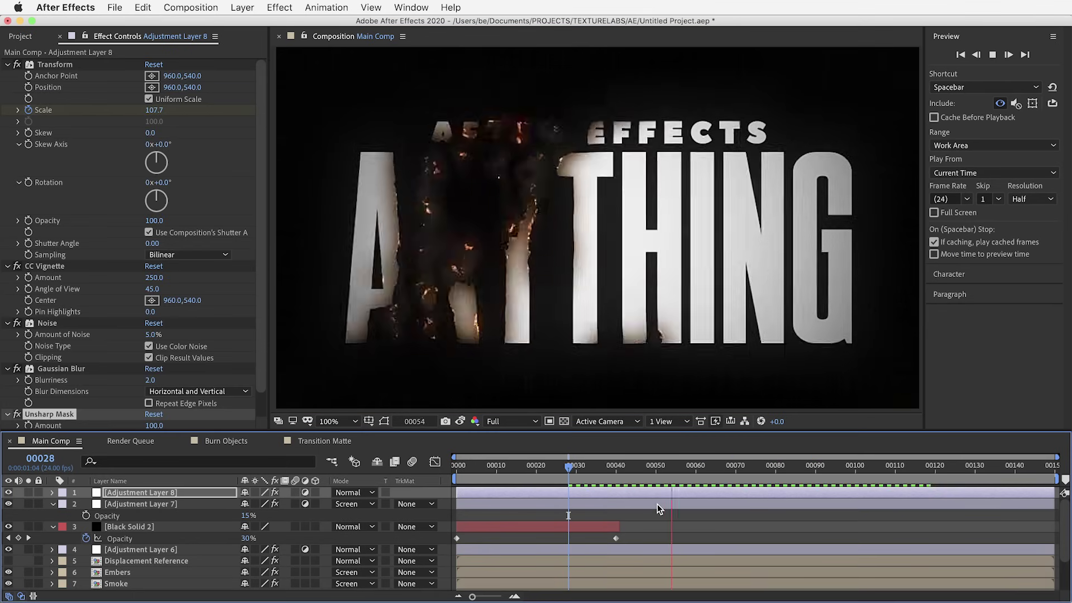